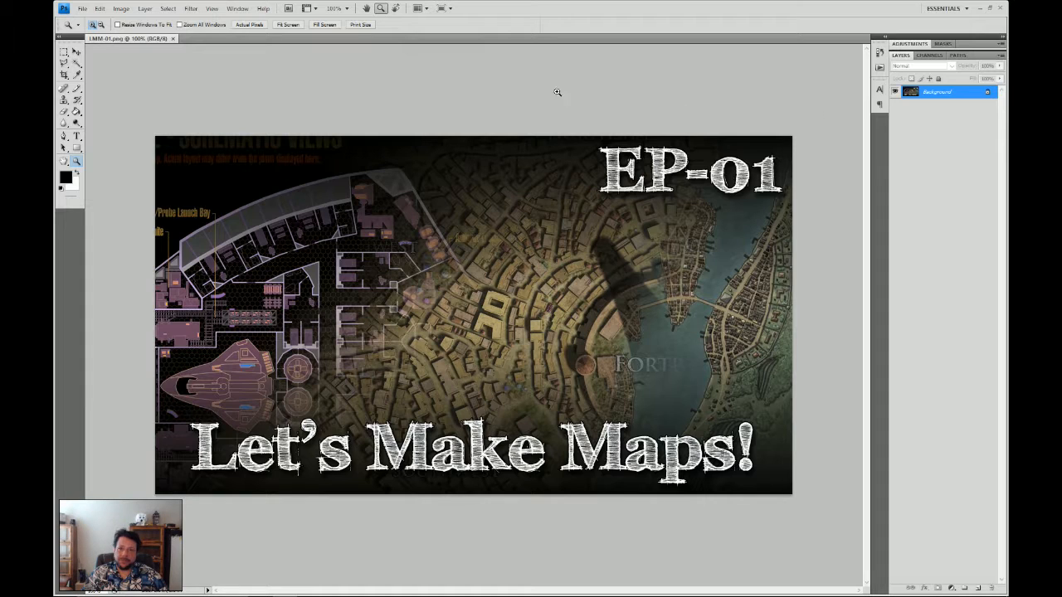
Activate the Move tool
click(76, 52)
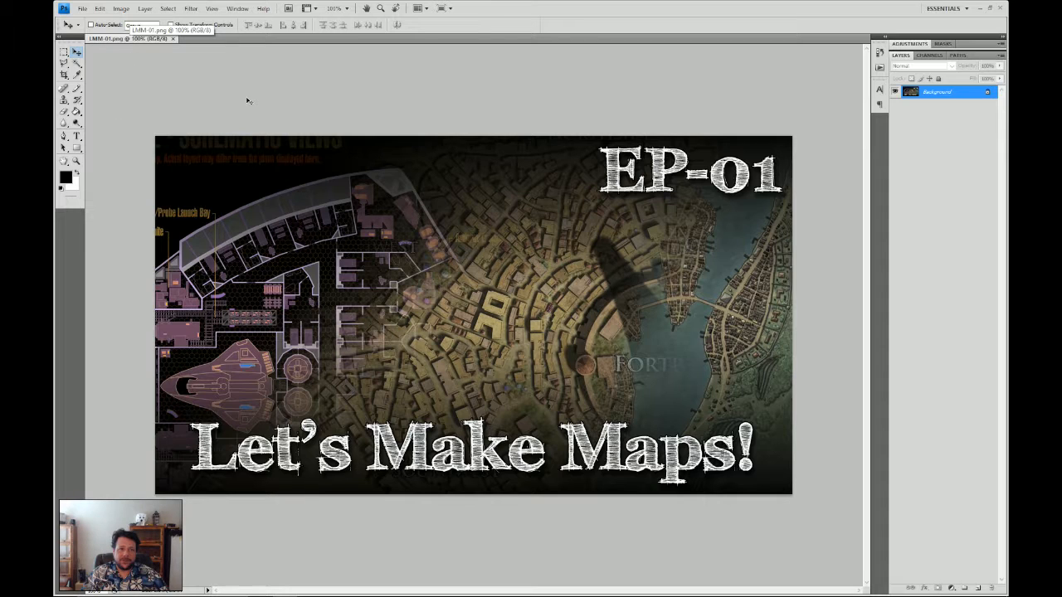
Review the file formats supported for opening an existing image, without opening a file
click(82, 10)
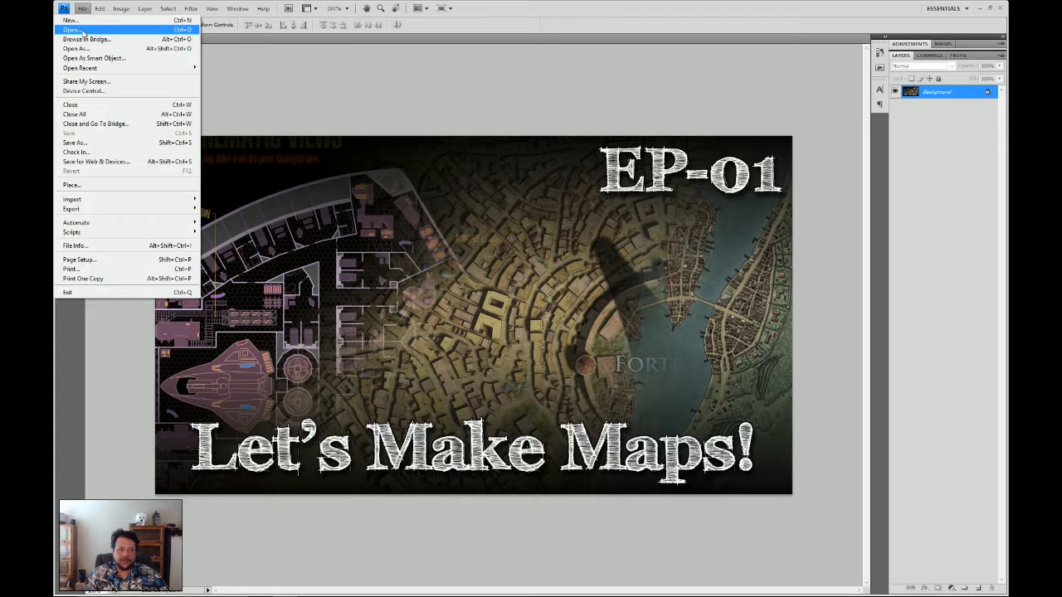
click(72, 30)
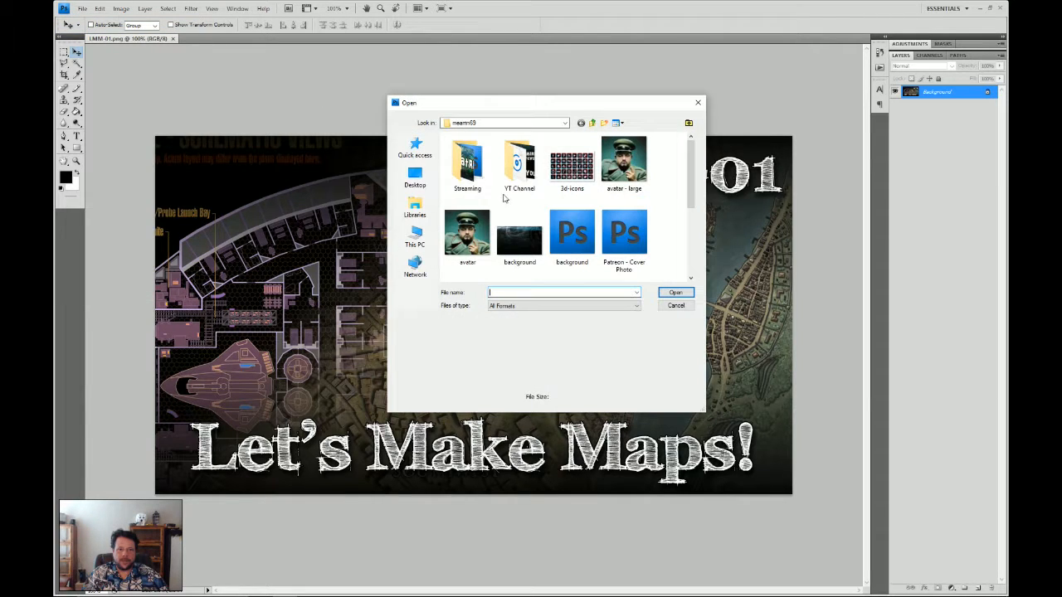
click(637, 305)
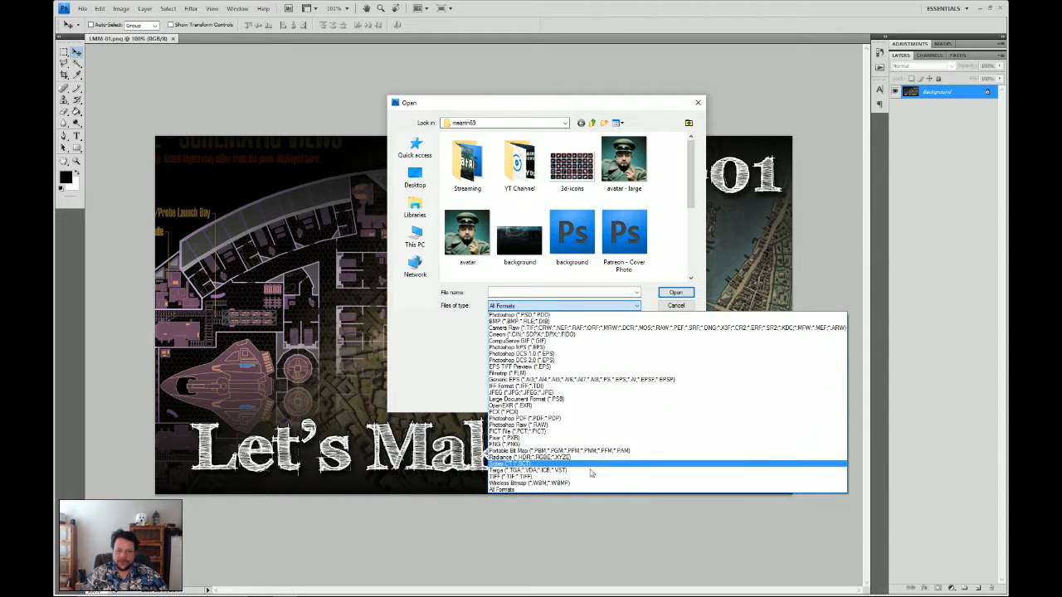
click(532, 115)
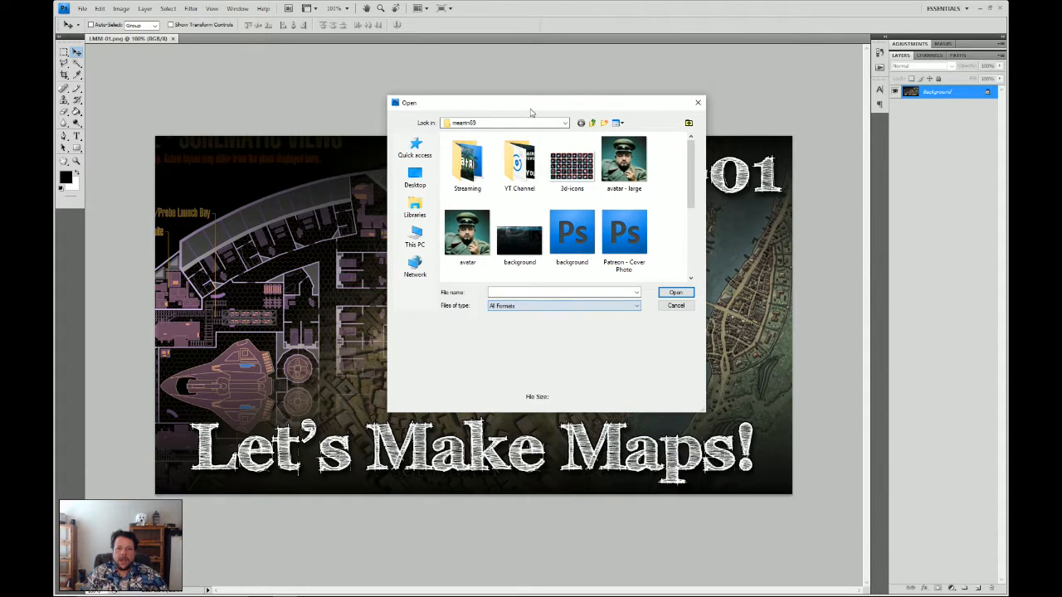
click(673, 305)
click(83, 8)
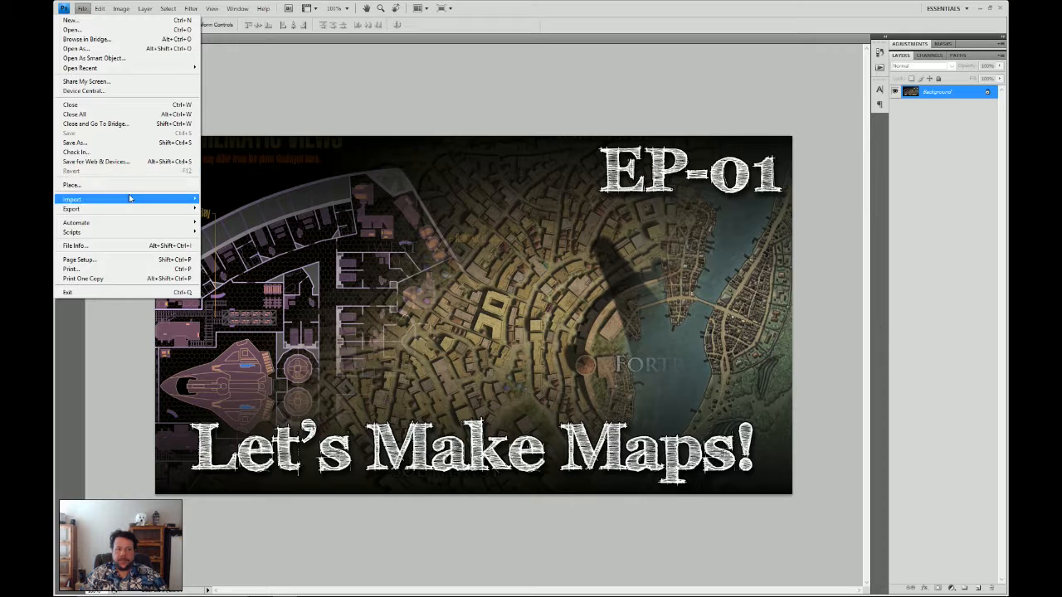
mouse_move(134, 205)
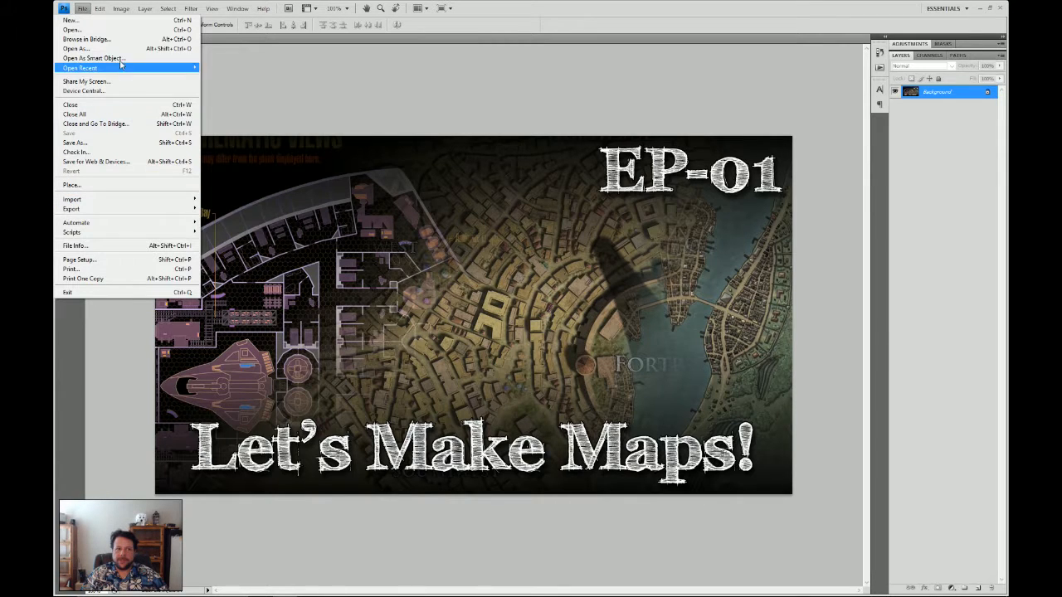
click(270, 73)
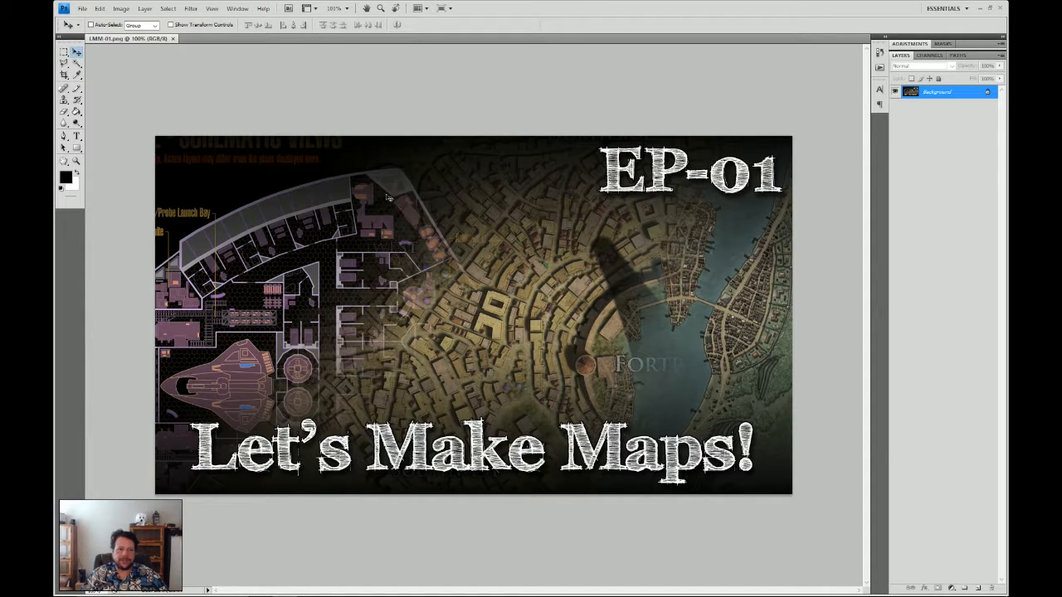
Start a new document, keeping the Custom preset and pixels as the width unit
click(83, 9)
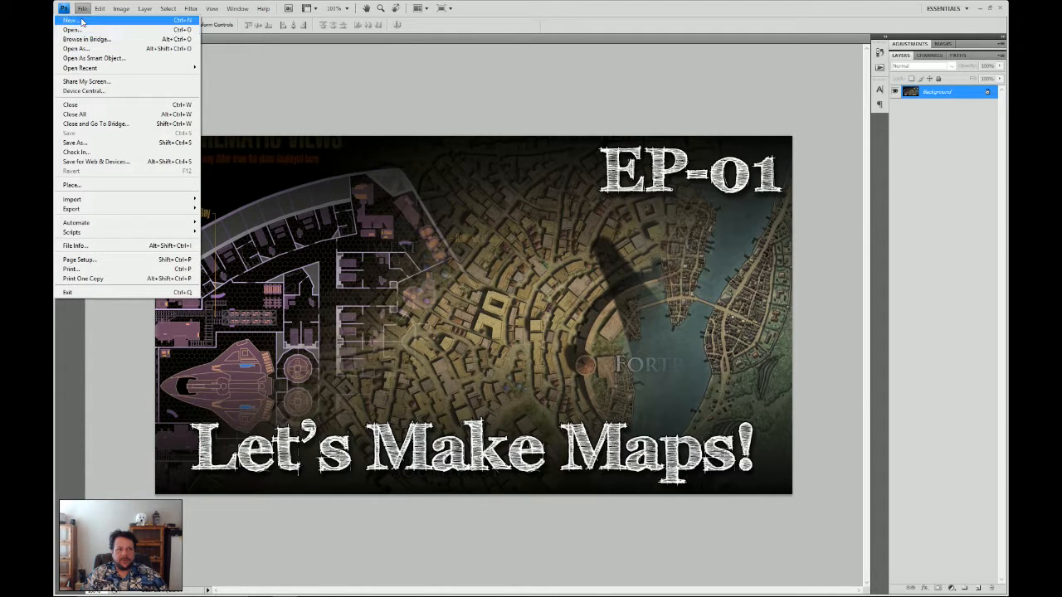
click(80, 20)
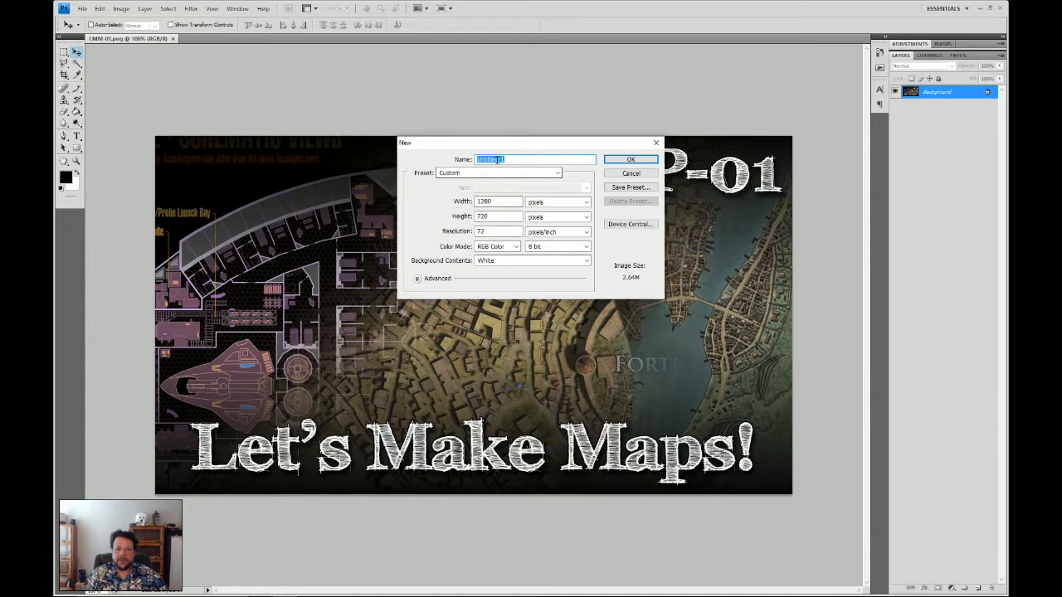
click(554, 172)
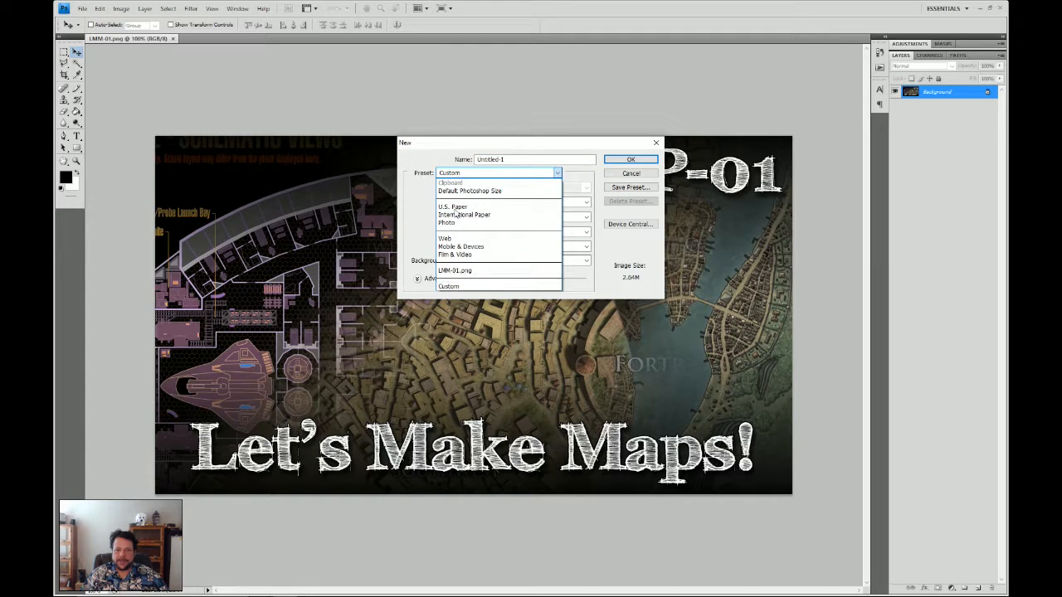
click(420, 213)
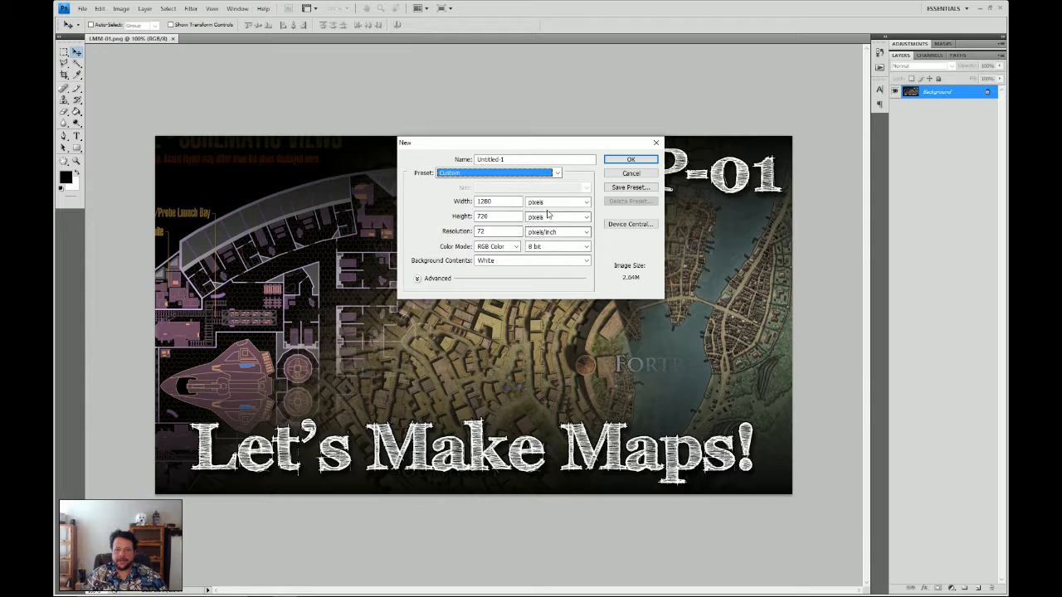
click(547, 201)
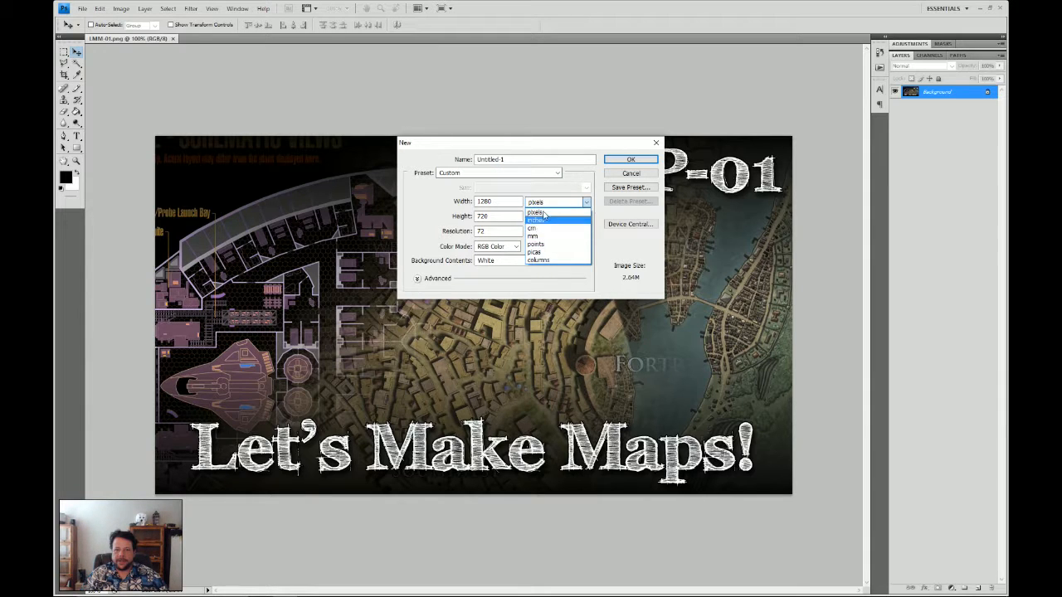
click(535, 212)
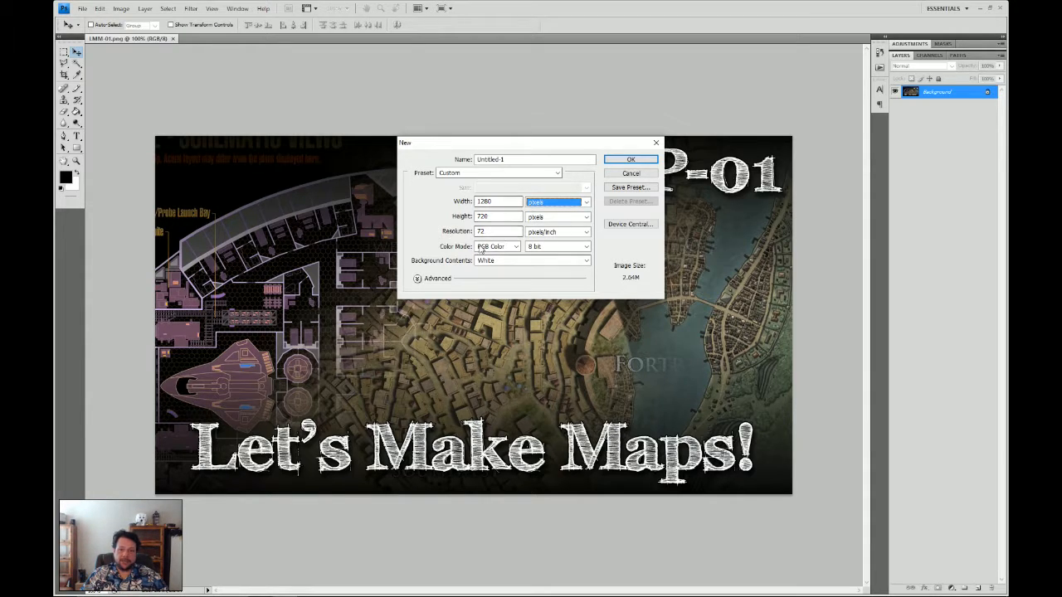
Set both the width and the height of the new document to 2048 pixels
click(501, 201)
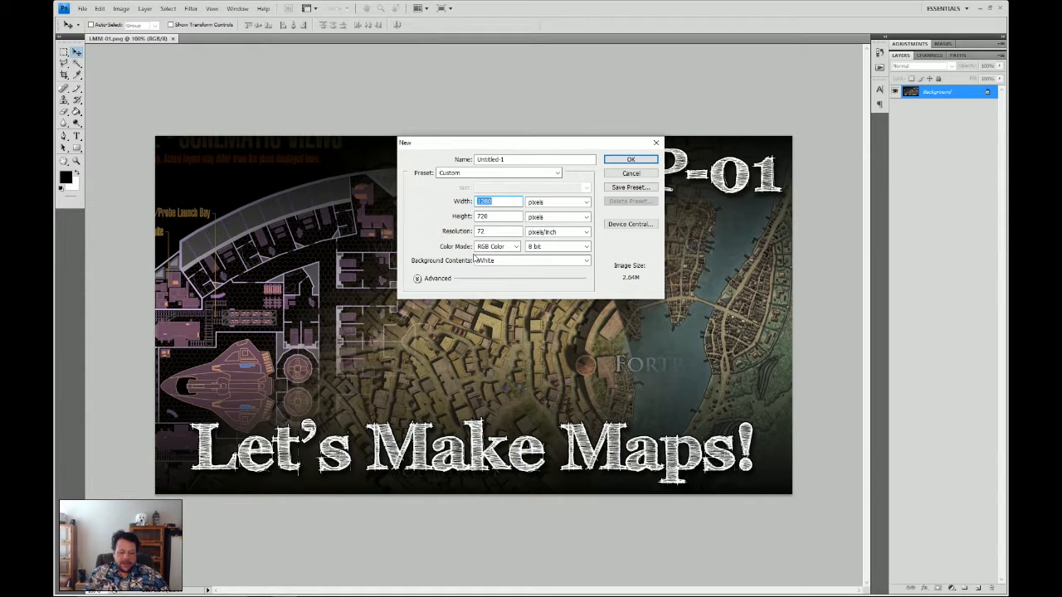
text(2048)
key(Tab)
key(Tab)
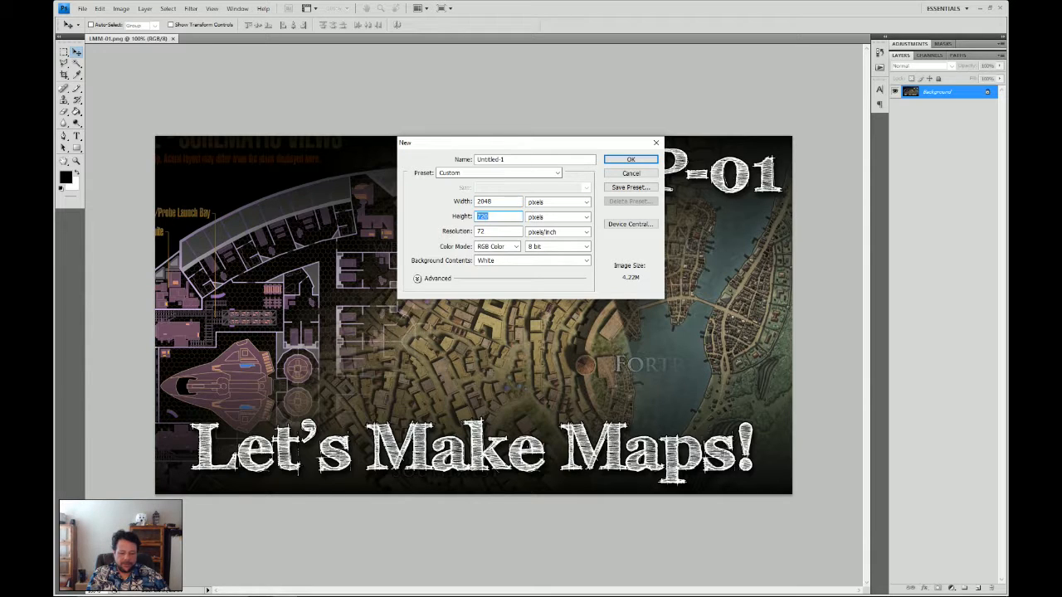
text(2048)
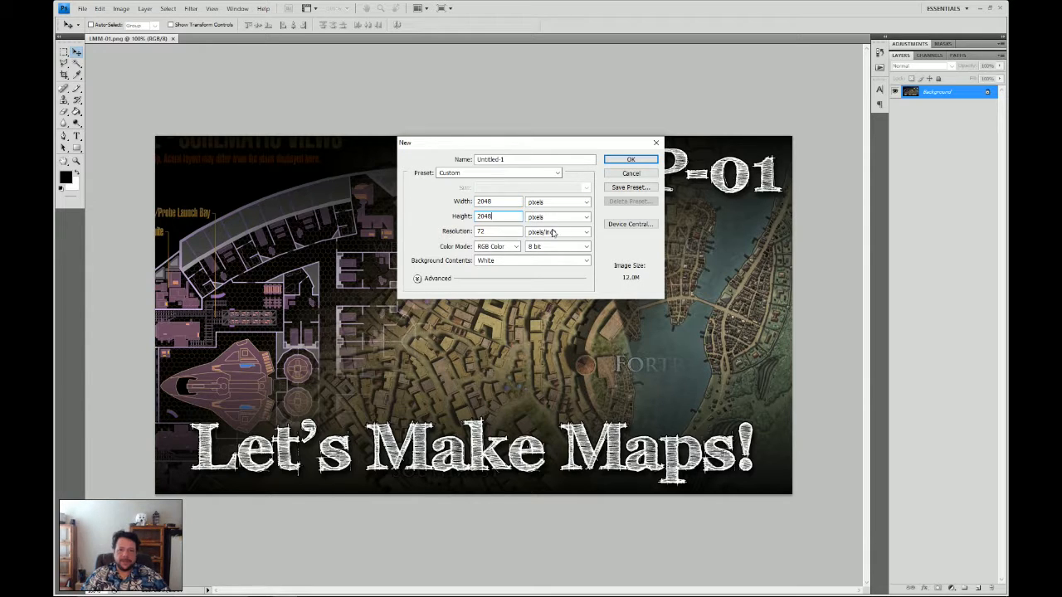
Choose RGB Color as the new document's color mode
click(513, 246)
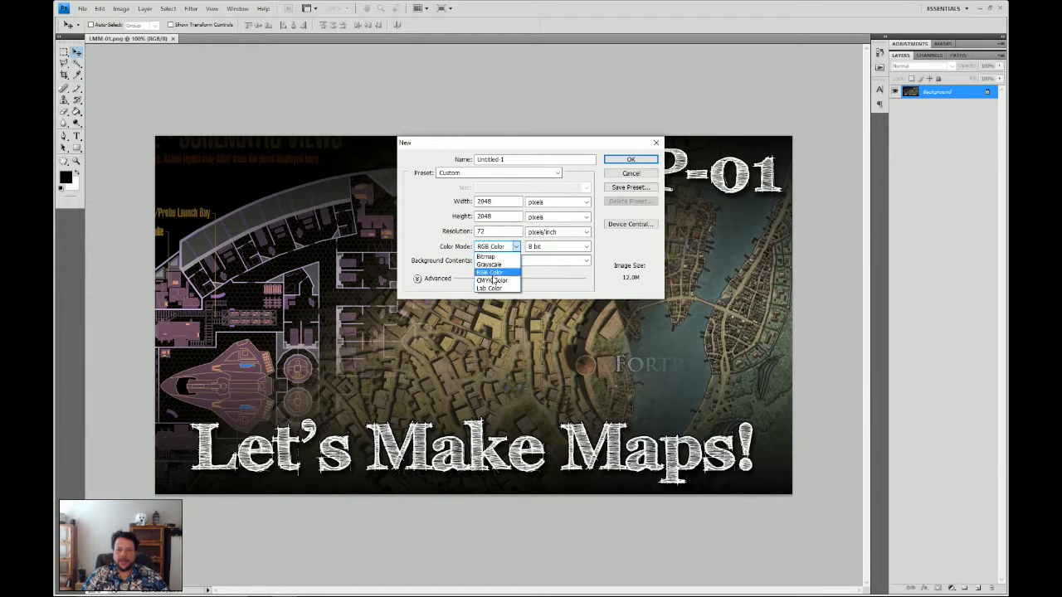
click(492, 275)
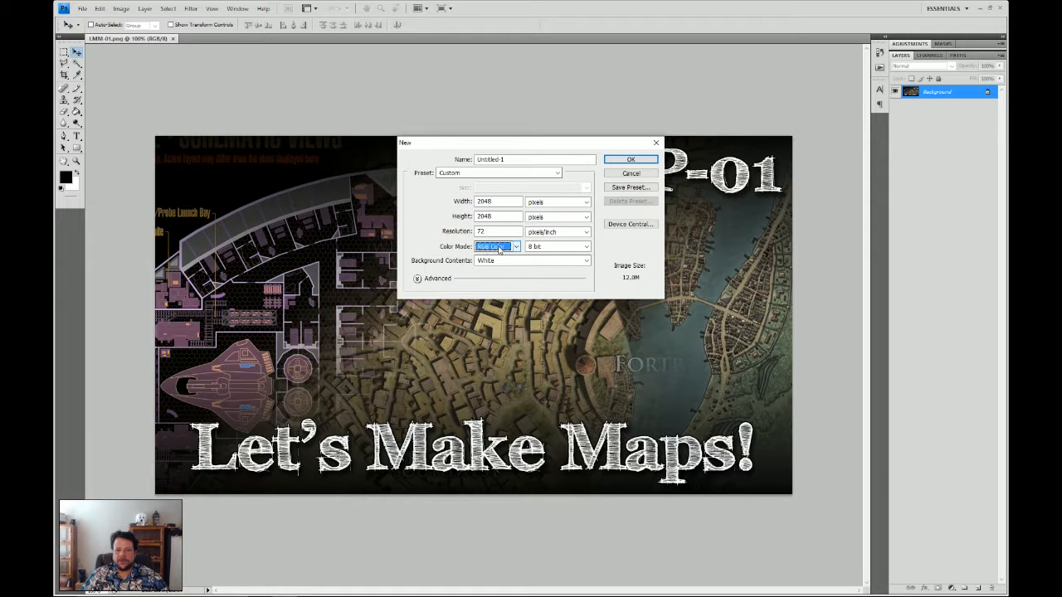
click(499, 247)
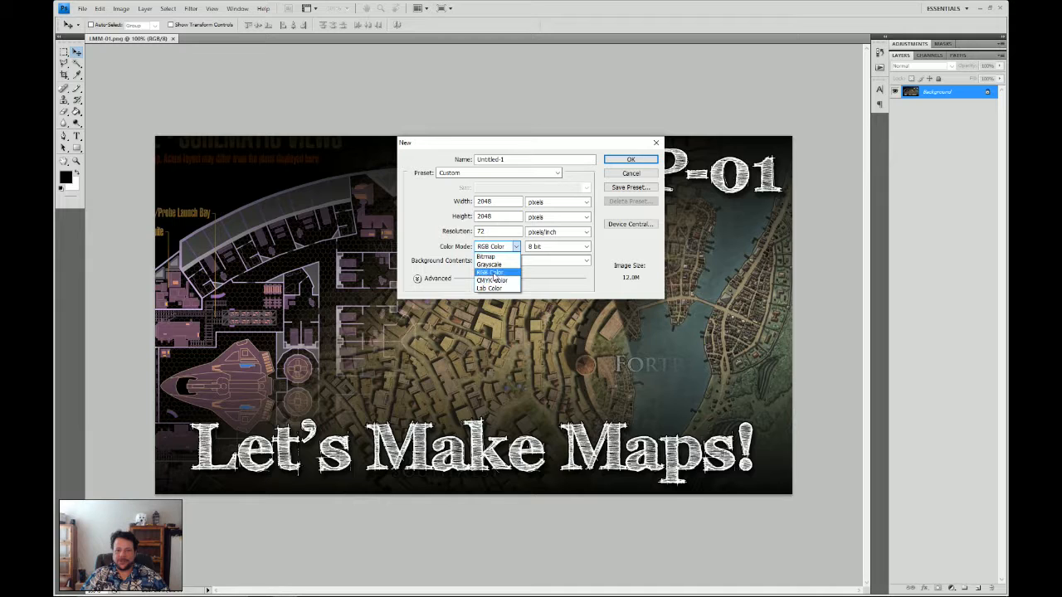
click(493, 273)
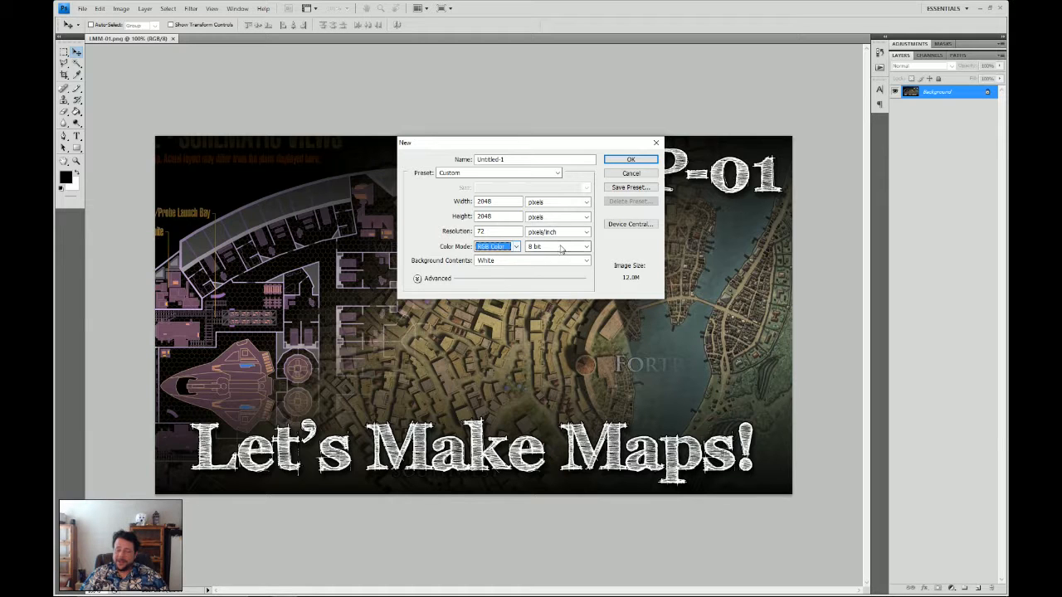
Compare the 8 bit and 32 bit color depths for the new document and settle on 32 bit
click(535, 250)
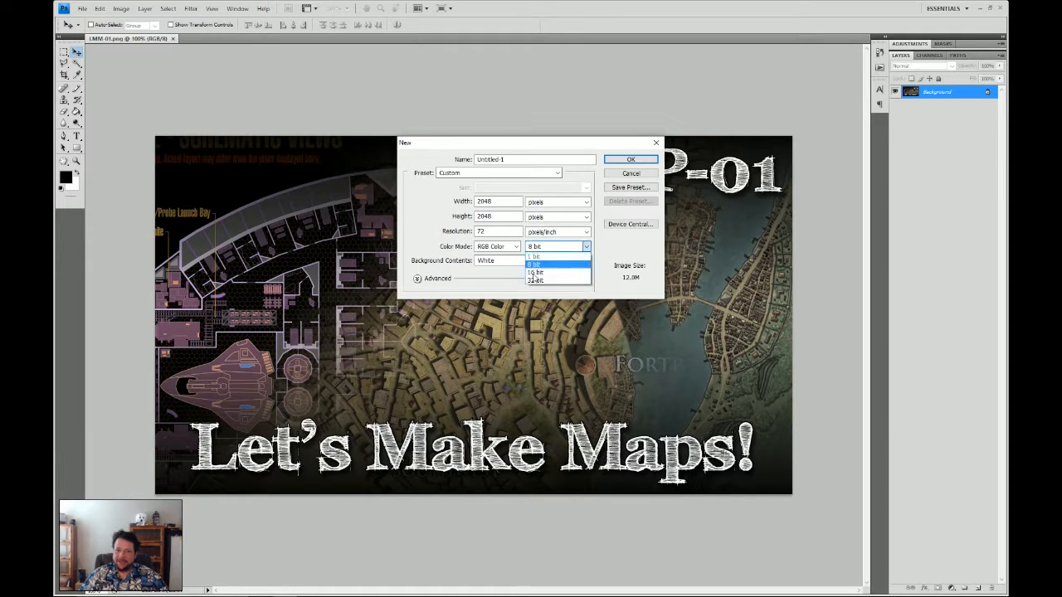
click(536, 281)
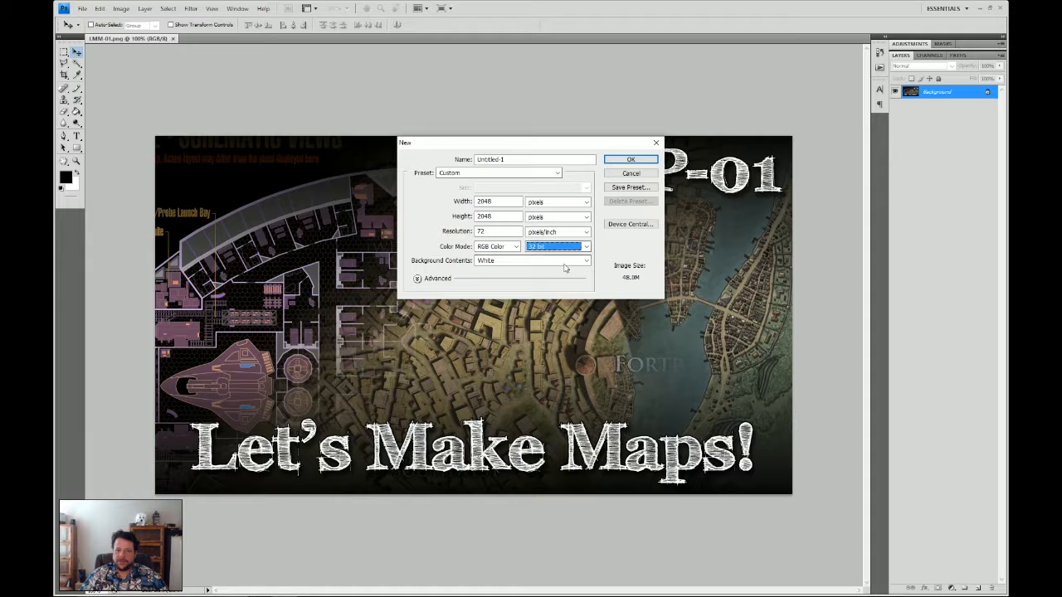
click(548, 250)
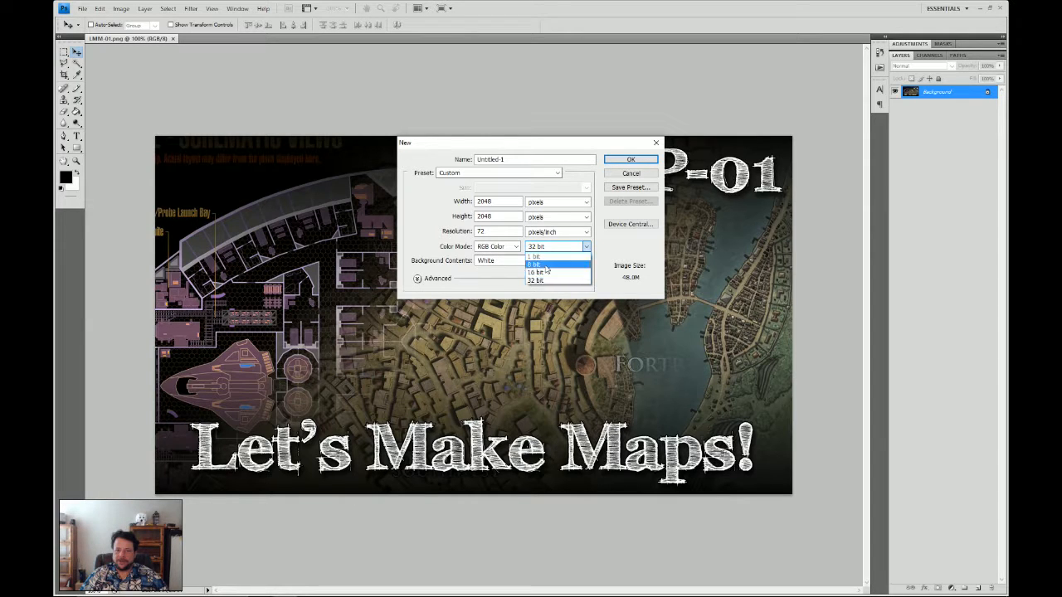
click(539, 261)
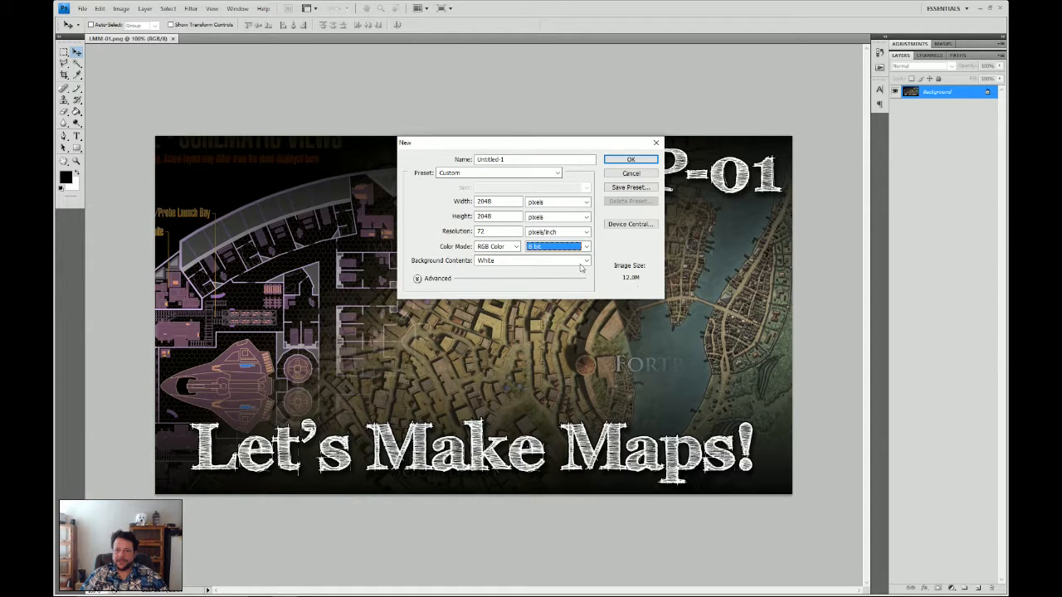
click(552, 247)
click(546, 281)
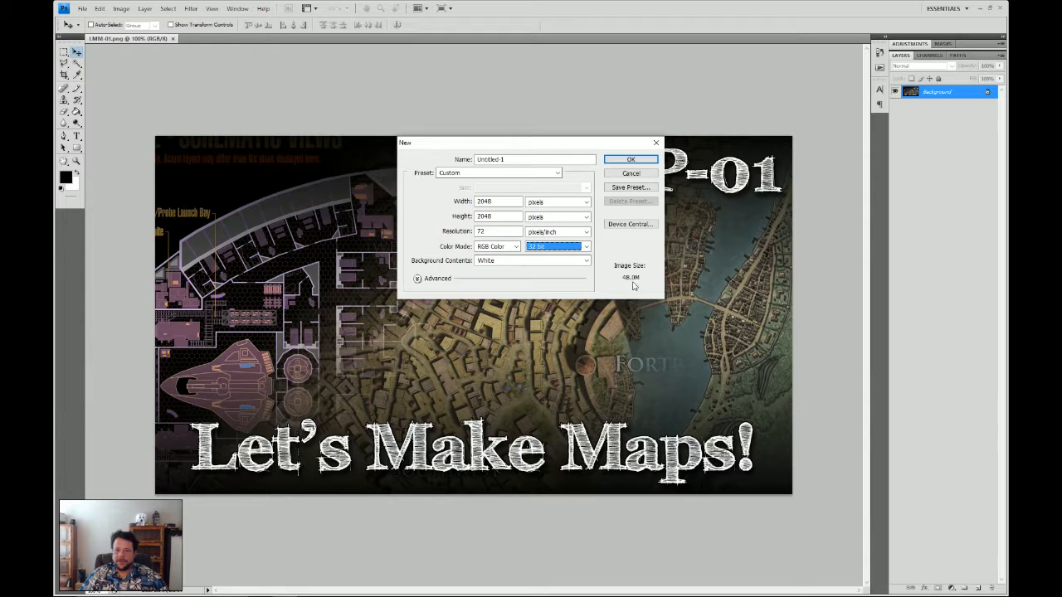
Create the new blank document and close the LMM-01.png image
click(631, 159)
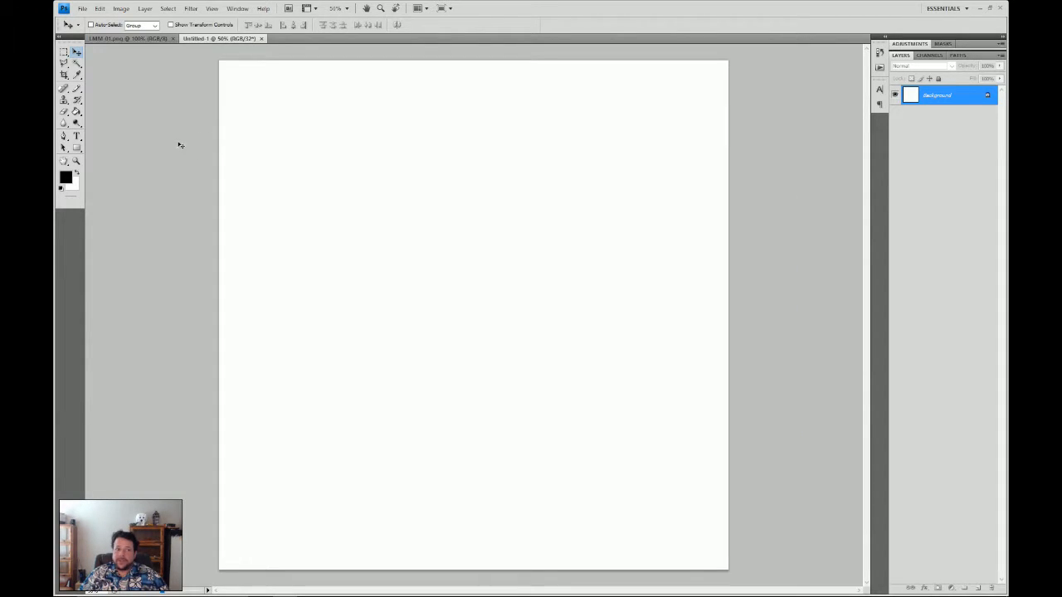
click(172, 38)
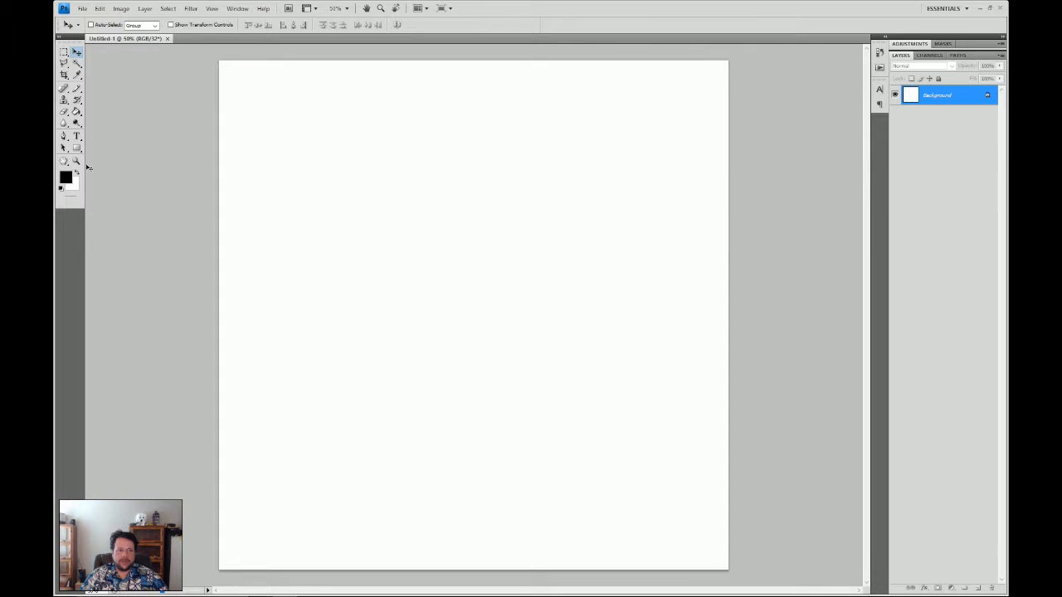
Check which drawing tools, layer commands and filters can be used in the 32-bit document
click(76, 88)
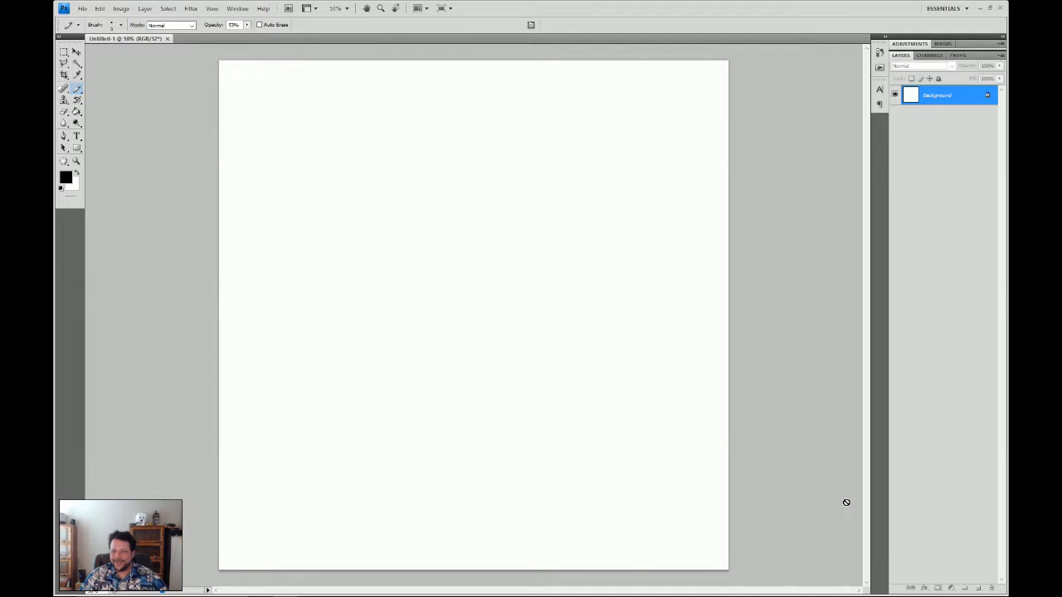
click(77, 52)
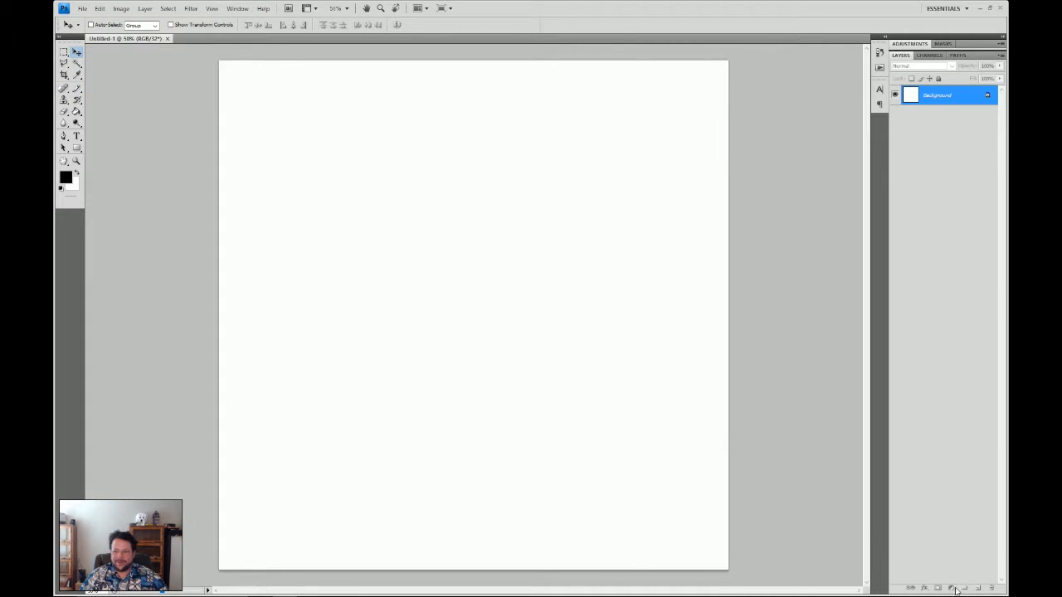
click(144, 8)
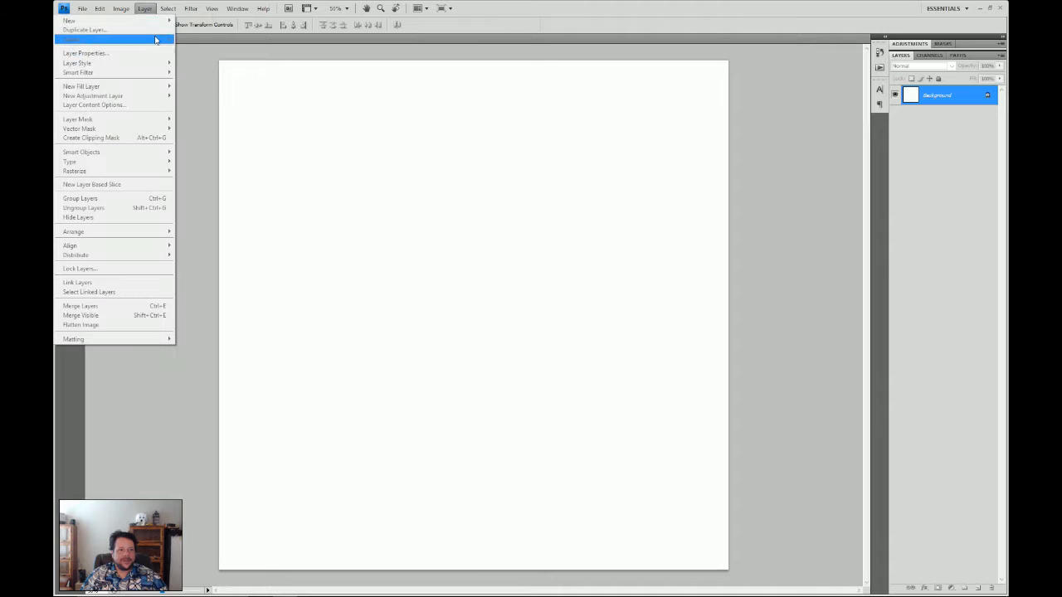
key(Escape)
click(167, 8)
mouse_move(190, 10)
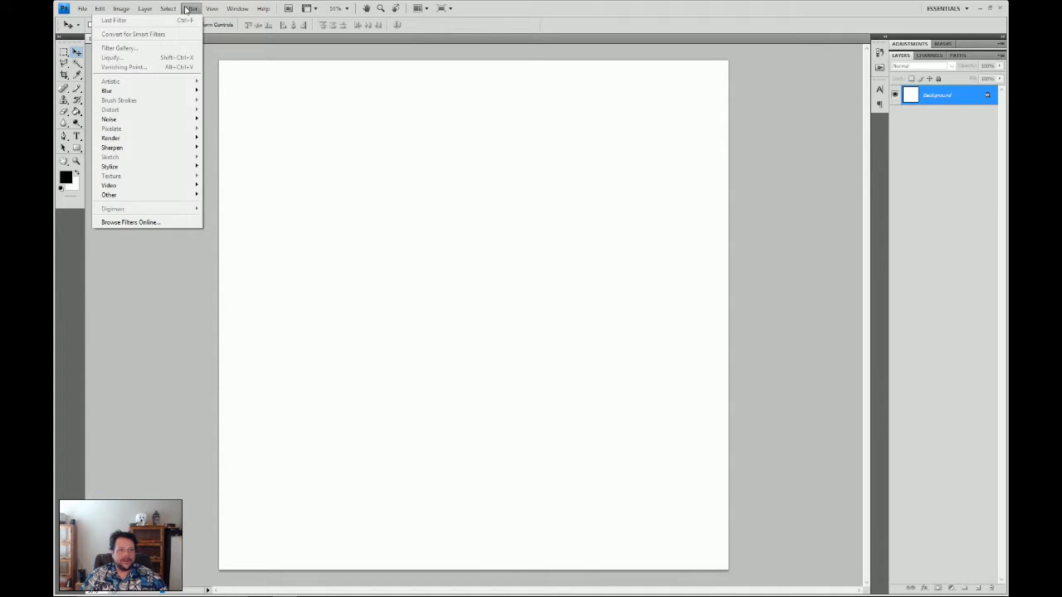
Try to convert the document to 16 bits per channel
mouse_move(122, 8)
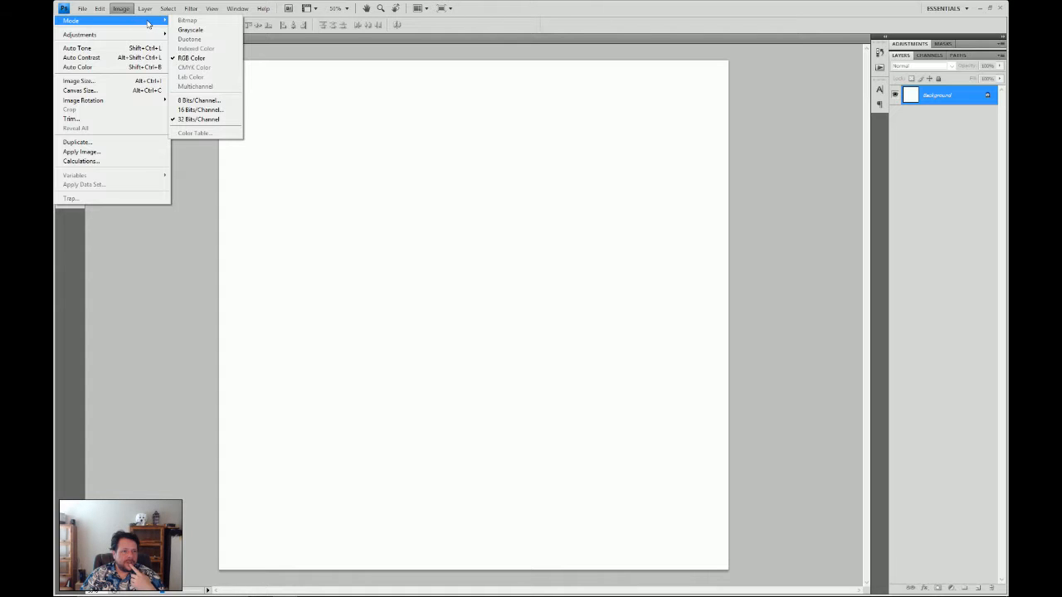
click(199, 110)
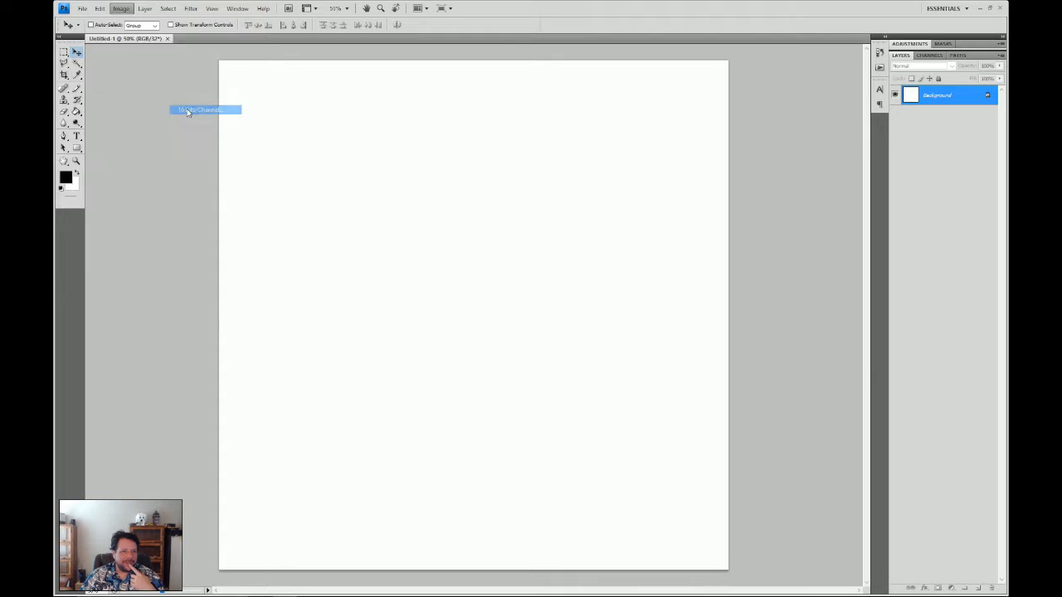
click(612, 190)
key(v)
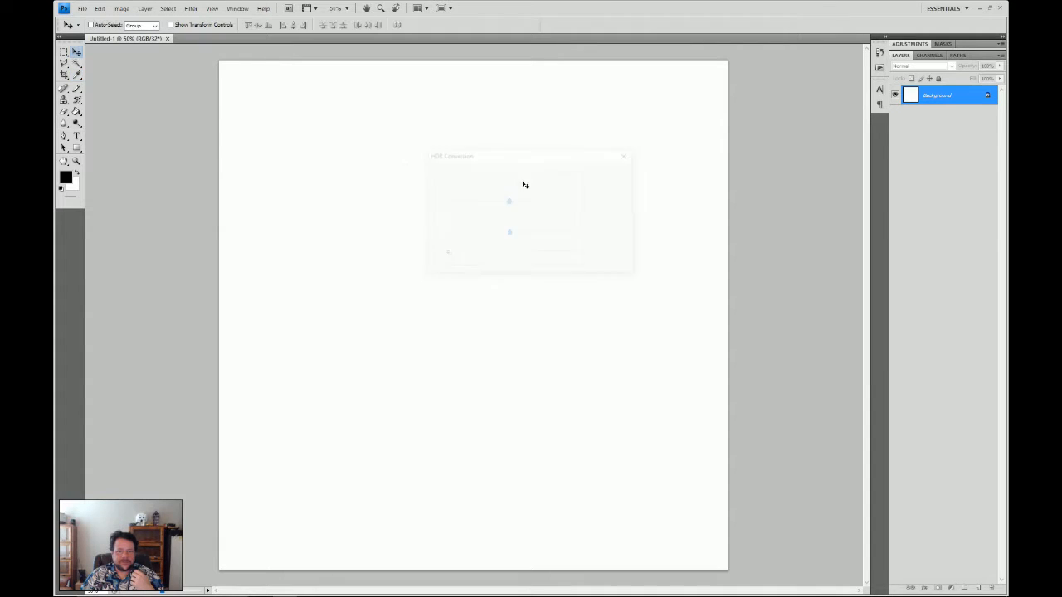
Try to draw on the 32-bit canvas with the Pencil tool
click(77, 88)
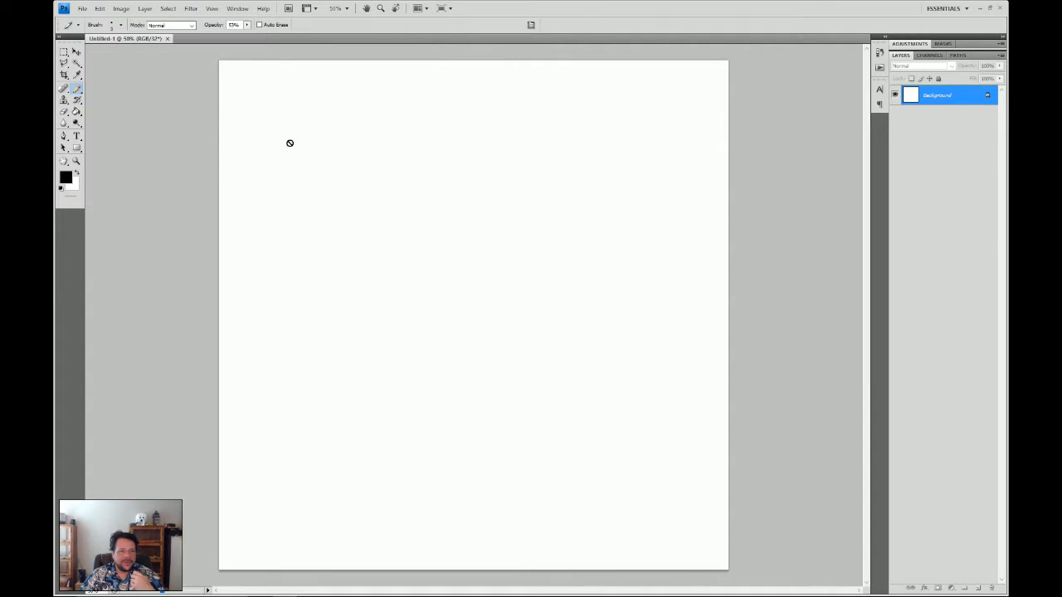
click(421, 216)
click(534, 231)
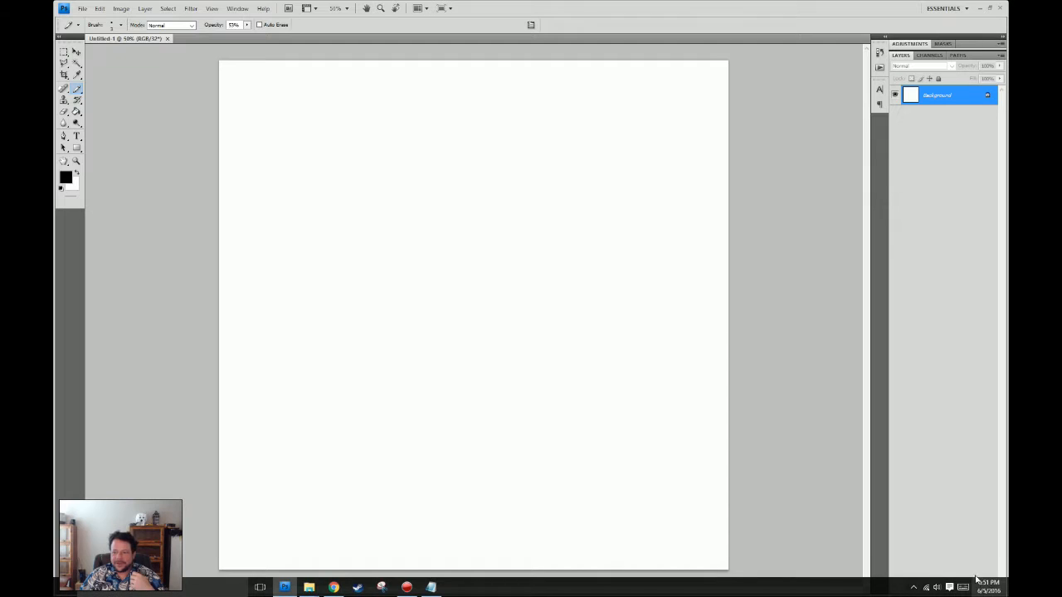
click(514, 260)
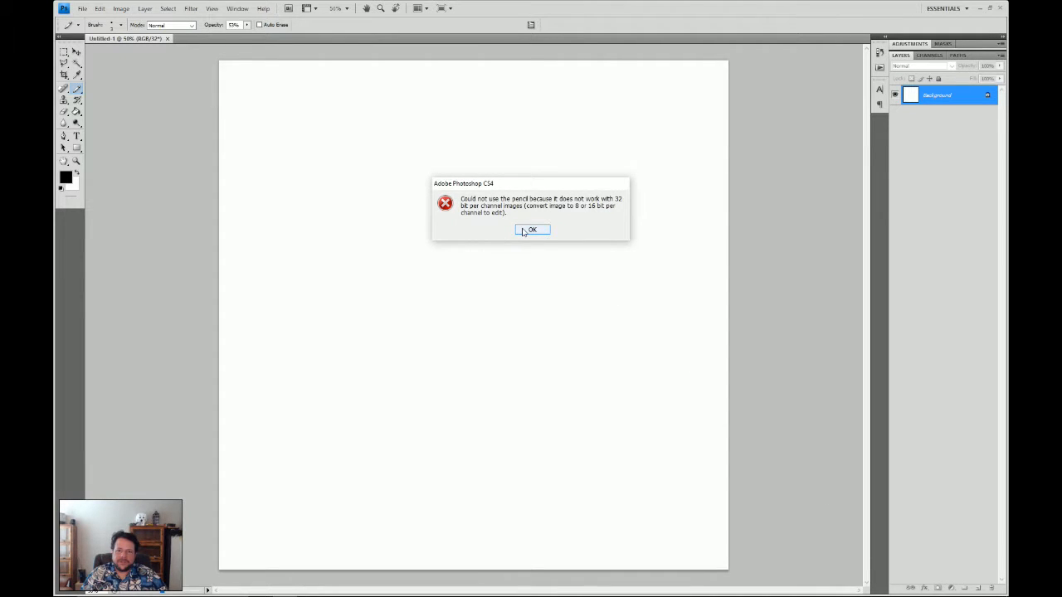
click(525, 231)
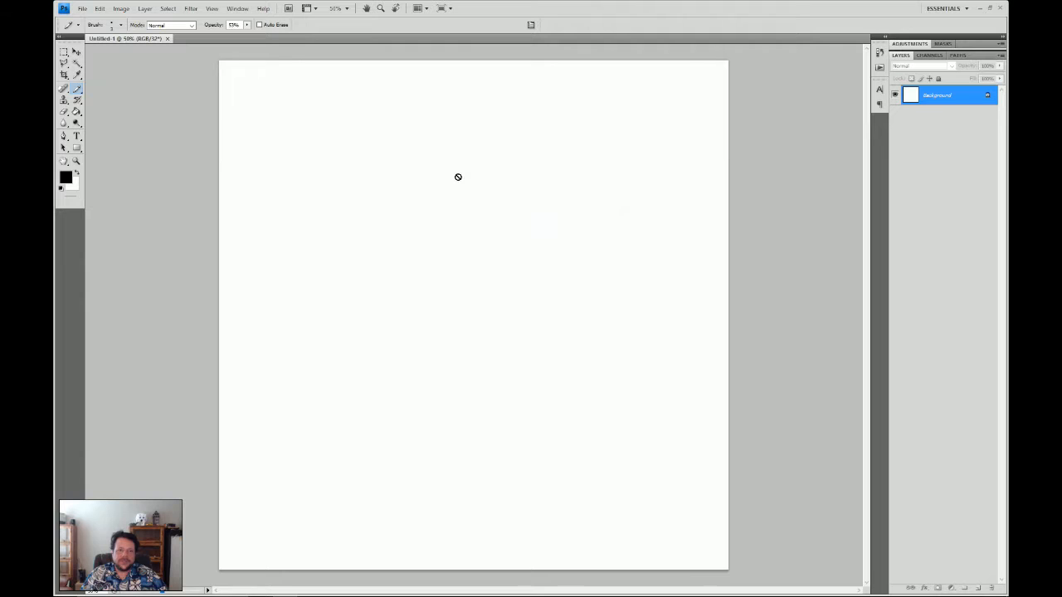
Close the 32-bit document and create a new 2048 by 2048 pixel RGB document with 16 bit color depth
click(83, 9)
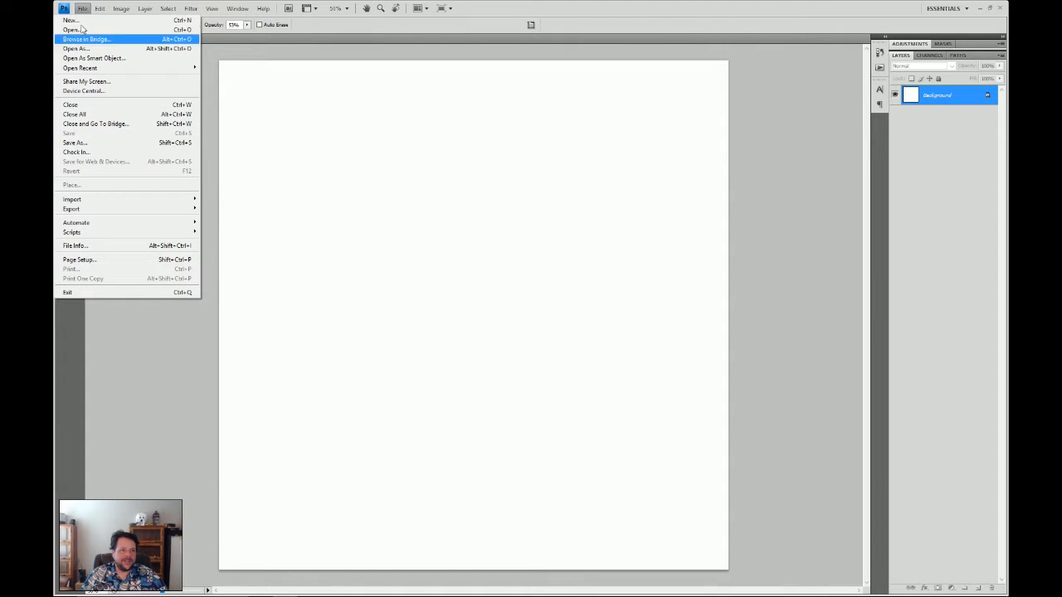
click(86, 106)
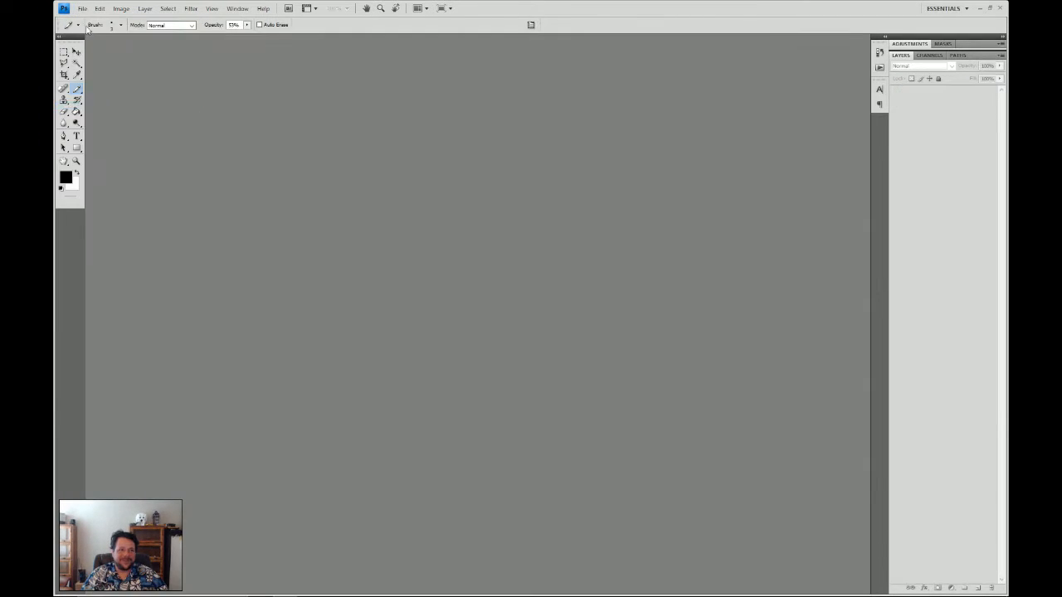
click(82, 9)
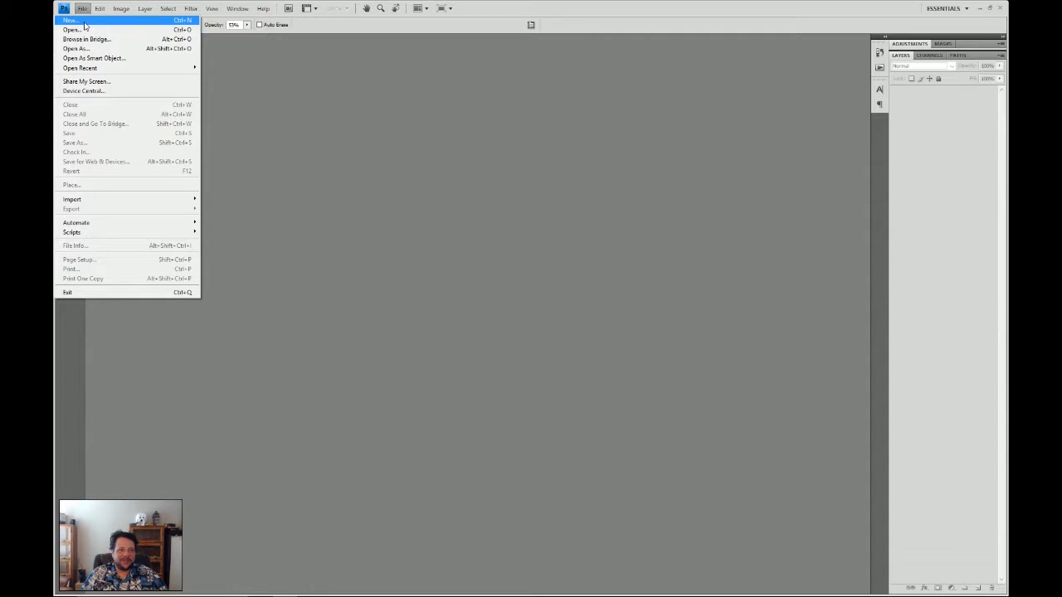
click(83, 21)
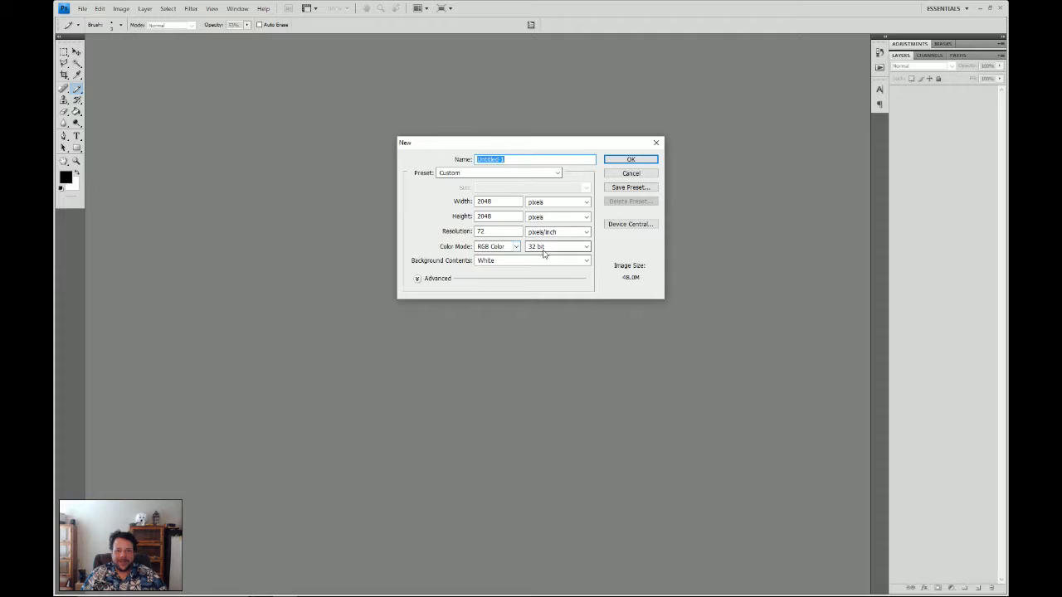
click(531, 246)
click(549, 264)
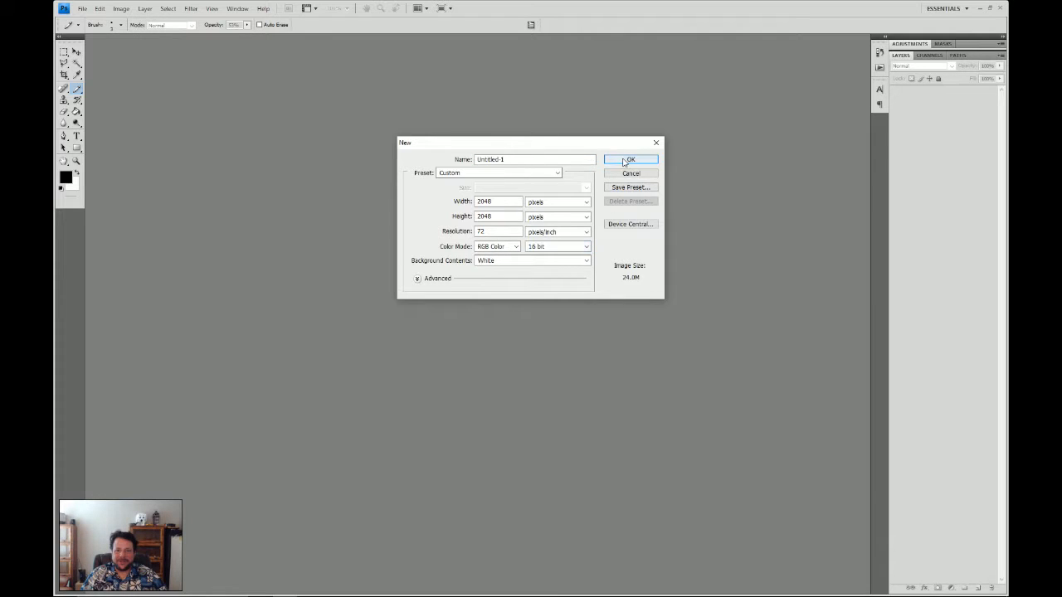
click(630, 160)
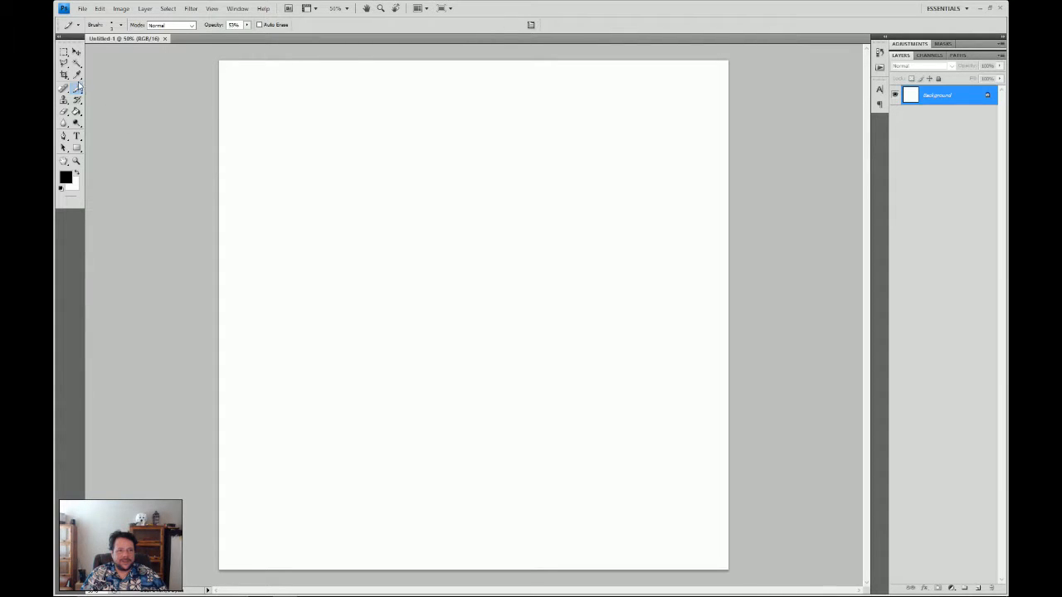
Add a new empty layer and delete the white Background layer
click(978, 587)
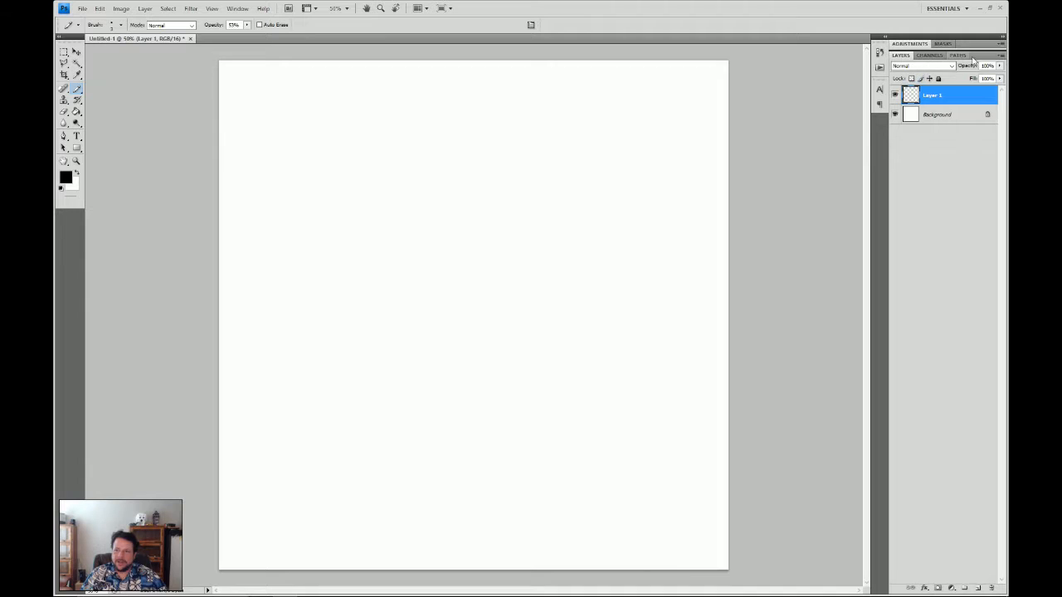
drag(981, 55, 958, 60)
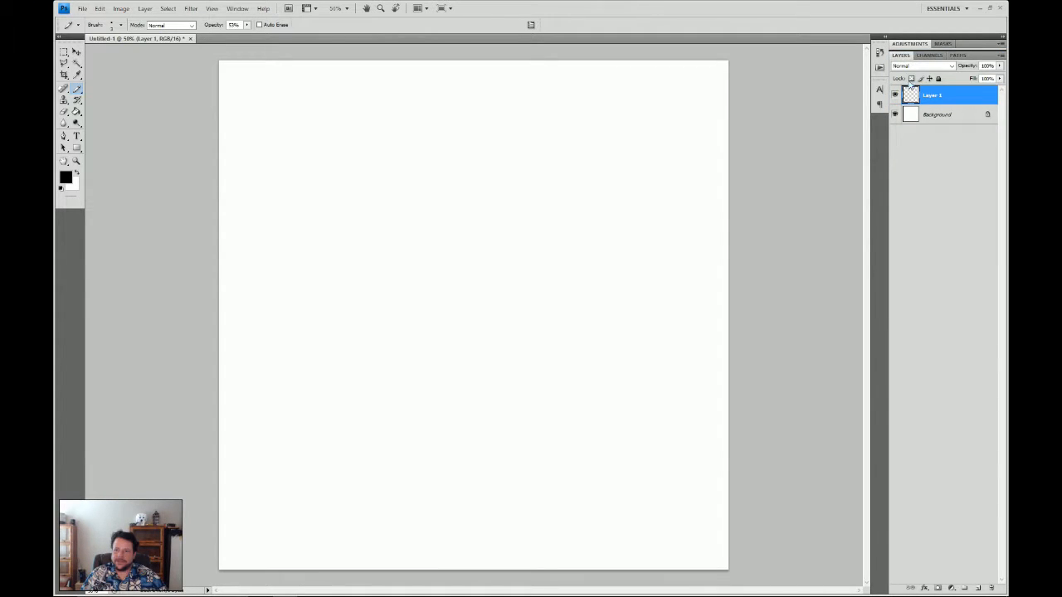
click(959, 122)
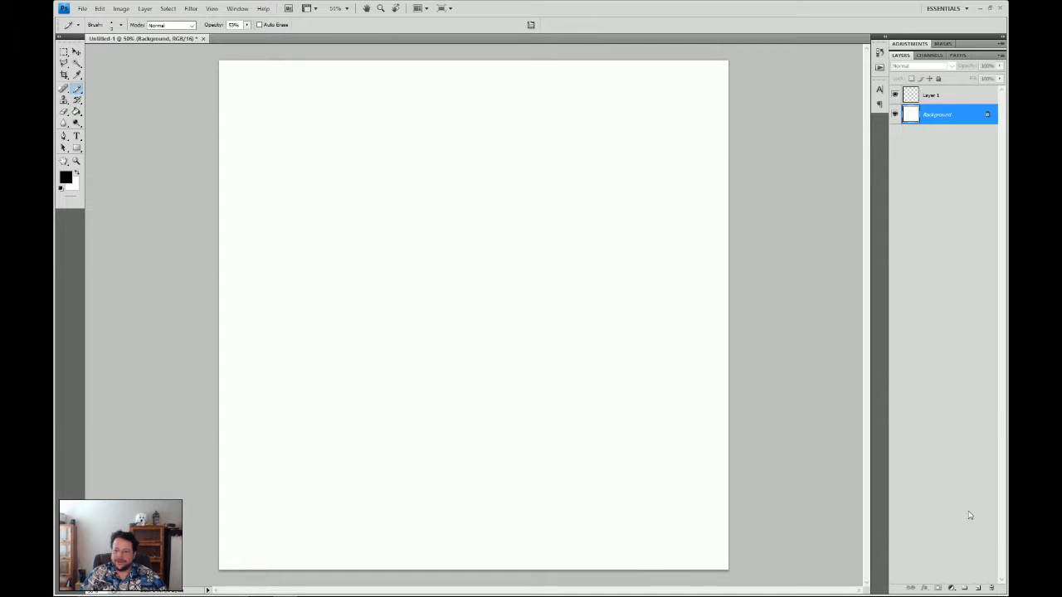
click(991, 588)
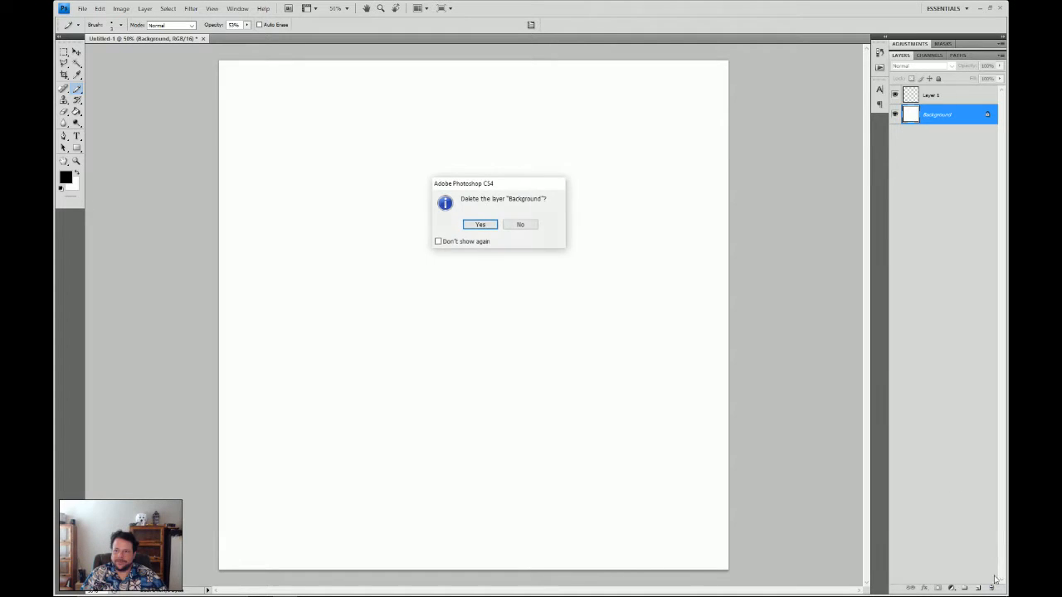
click(481, 225)
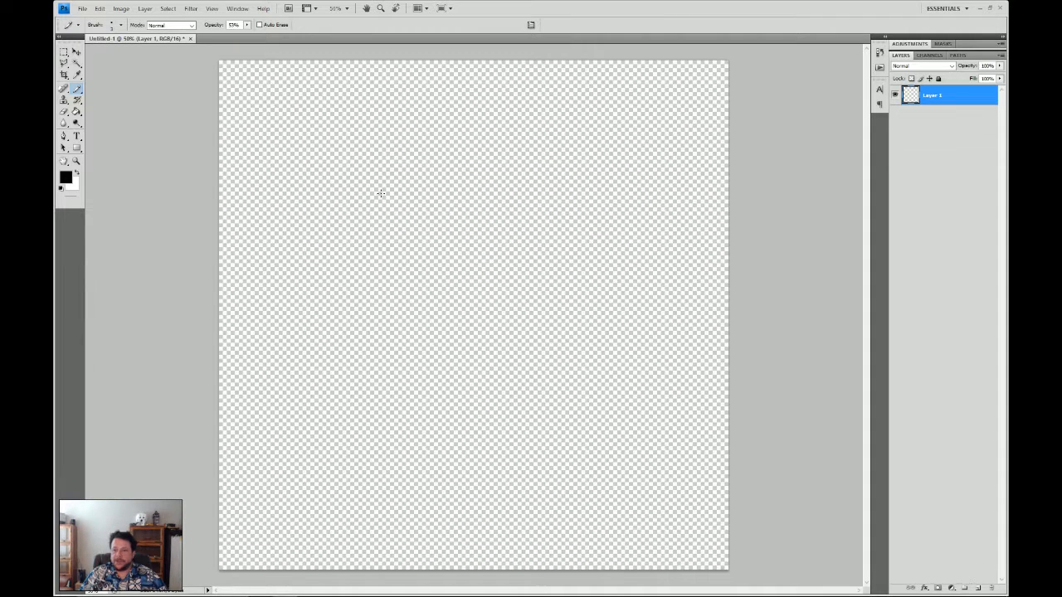
Fill the empty layer with mid grey (#828282) using the Paint Bucket tool
click(66, 176)
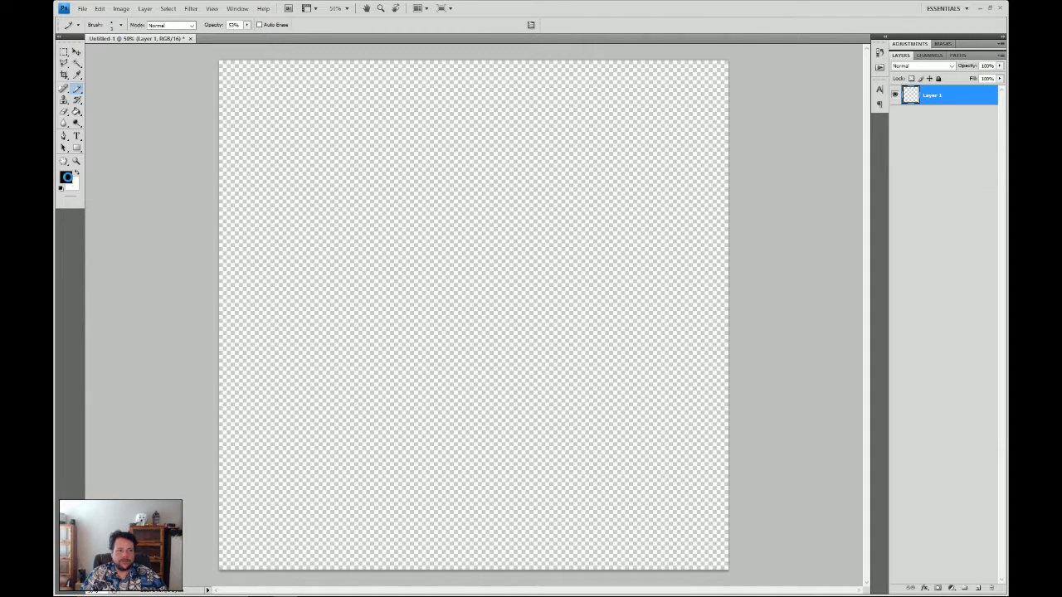
click(554, 337)
click(77, 112)
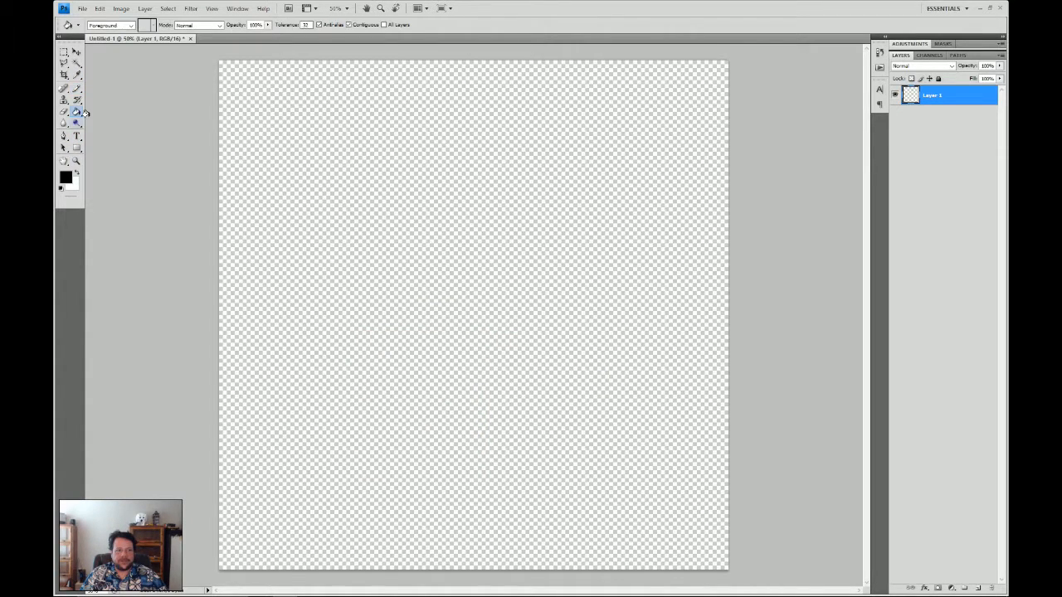
right_click(78, 115)
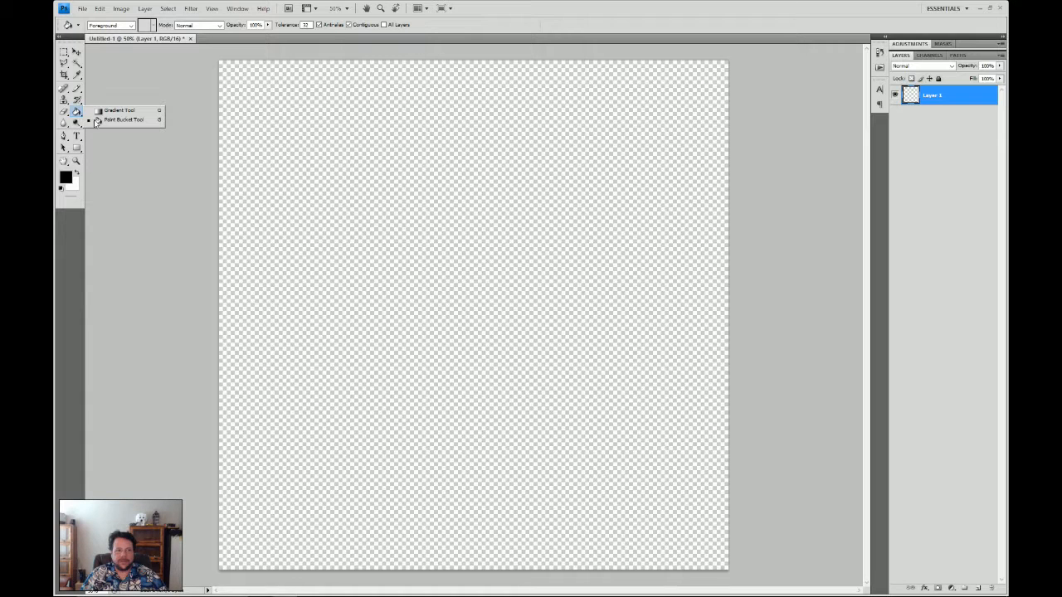
click(98, 120)
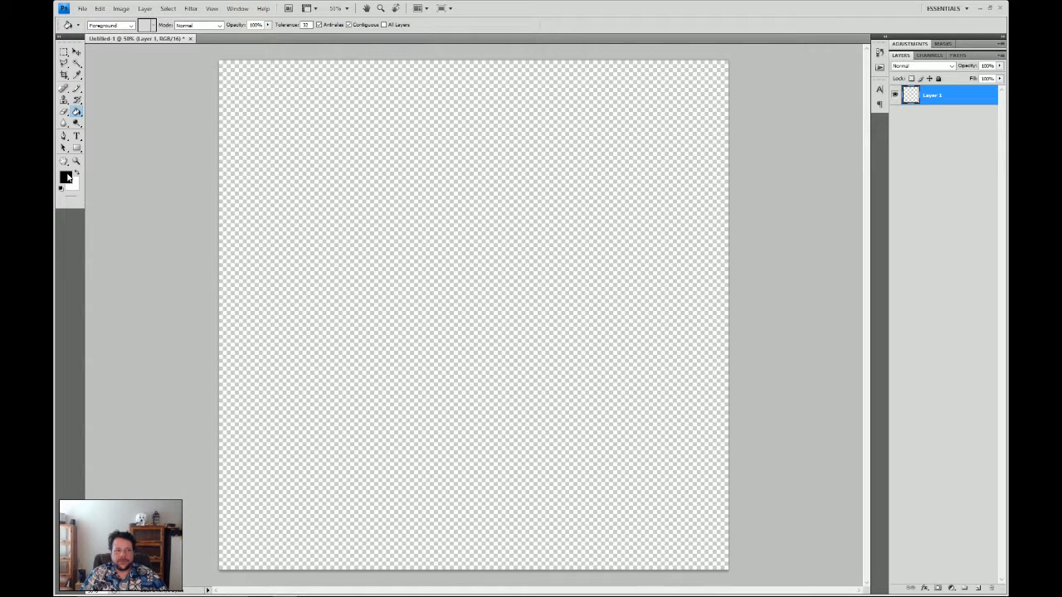
click(66, 178)
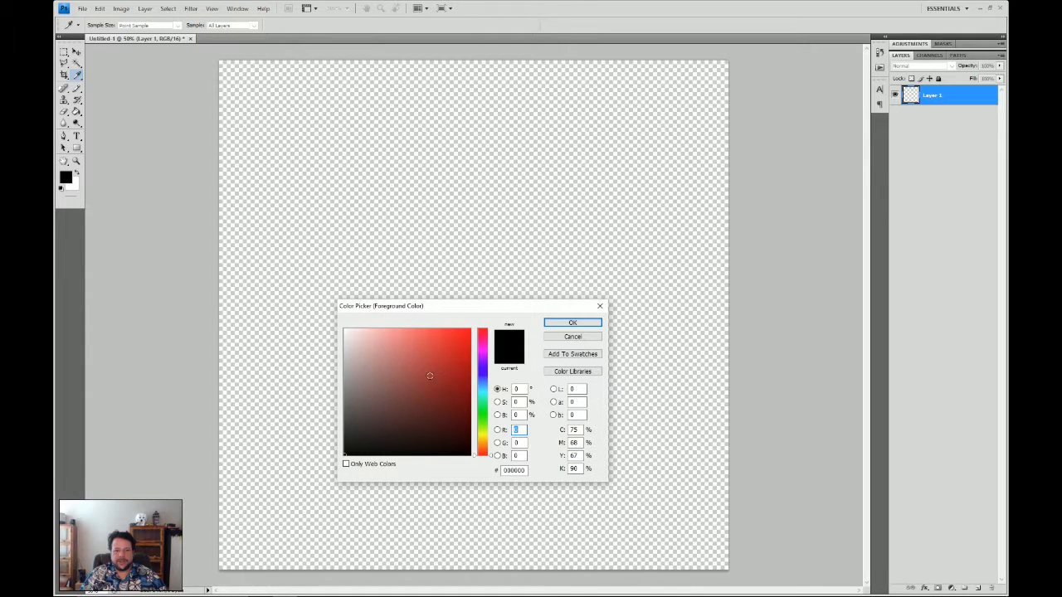
click(572, 336)
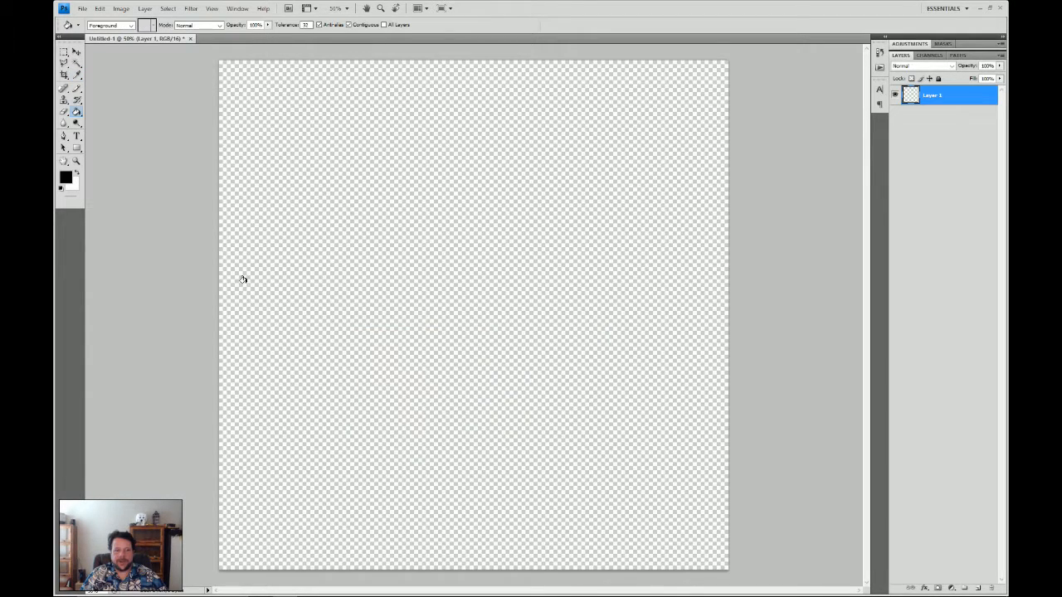
click(66, 177)
click(345, 391)
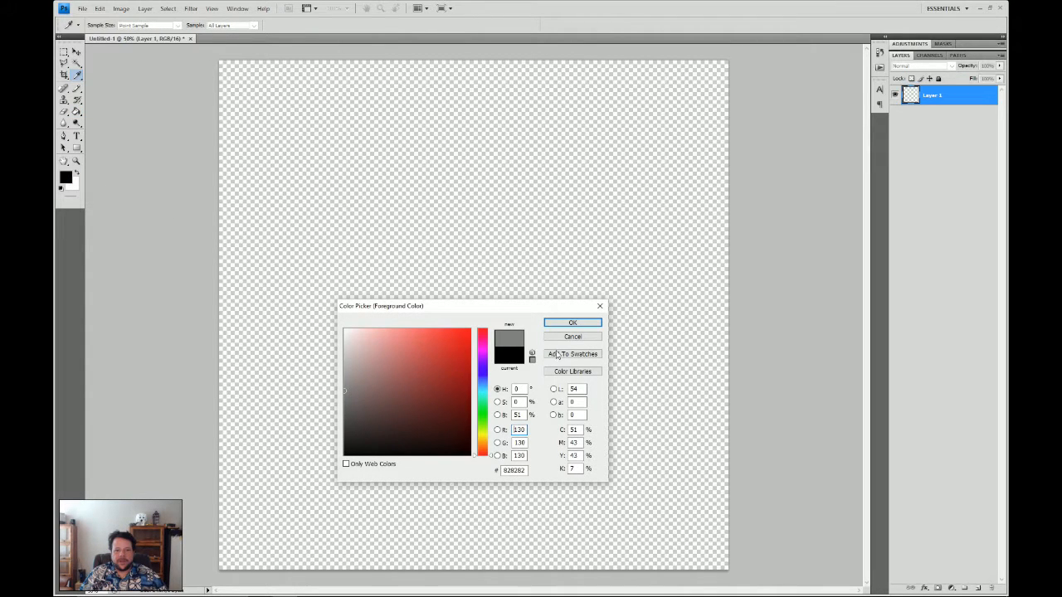
click(573, 323)
click(445, 362)
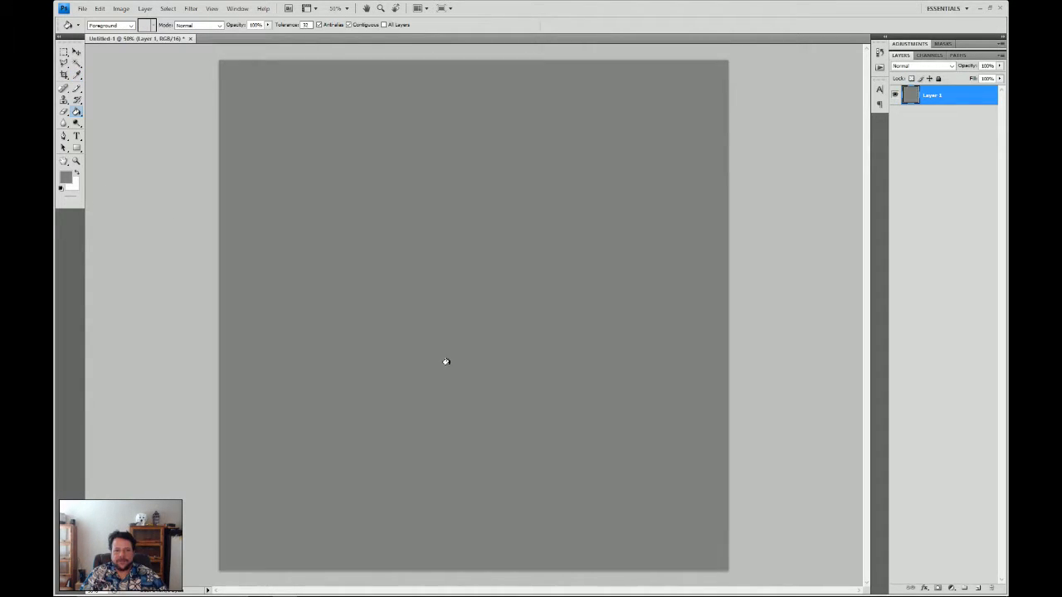
Add a layer above the grey one and draw a freehand dark red scribble on it with the Pencil tool
click(977, 588)
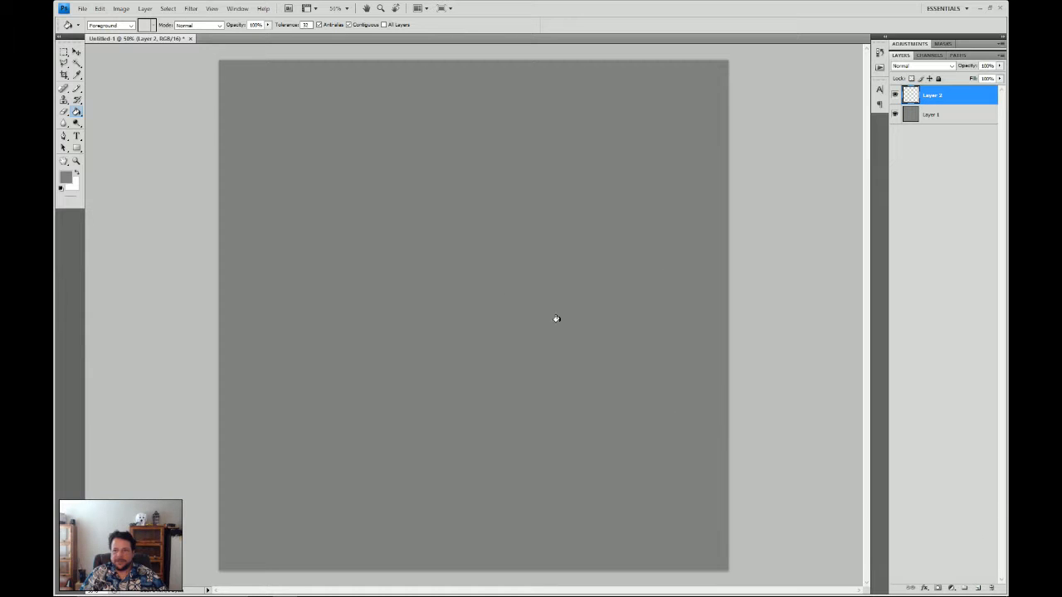
click(76, 88)
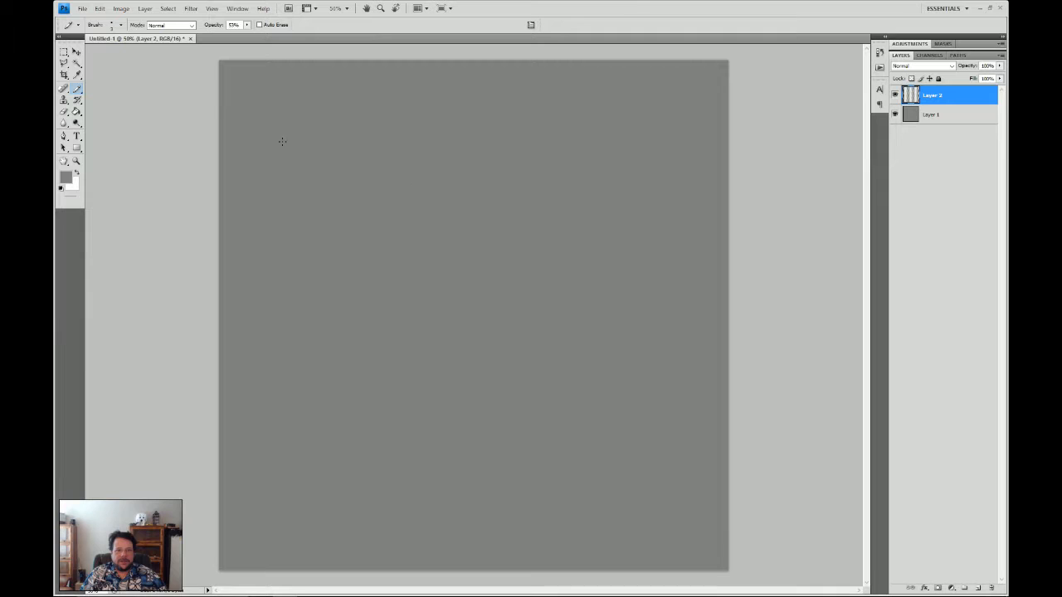
click(66, 175)
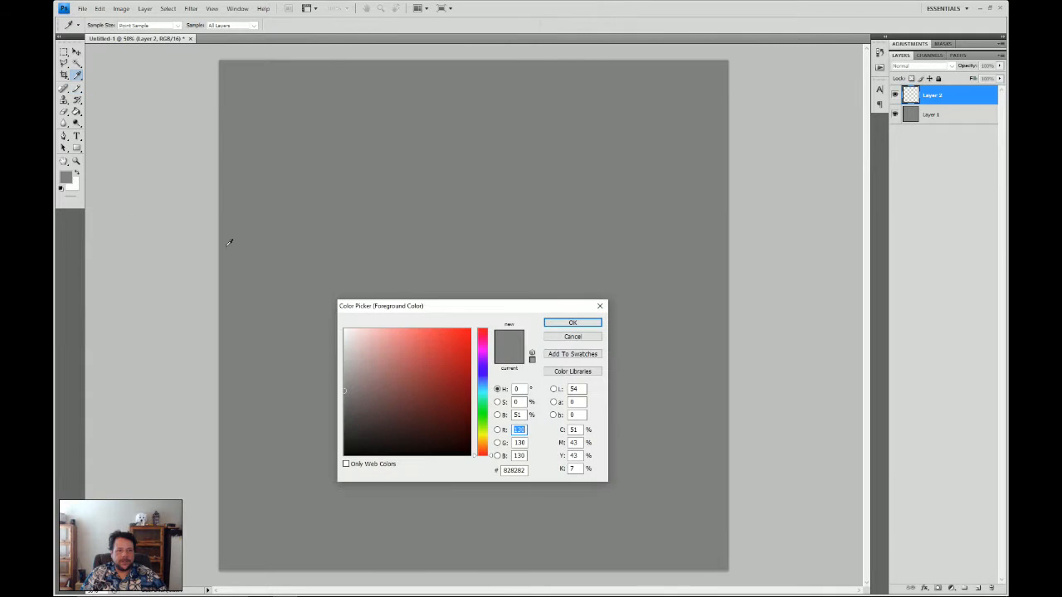
click(431, 404)
click(572, 323)
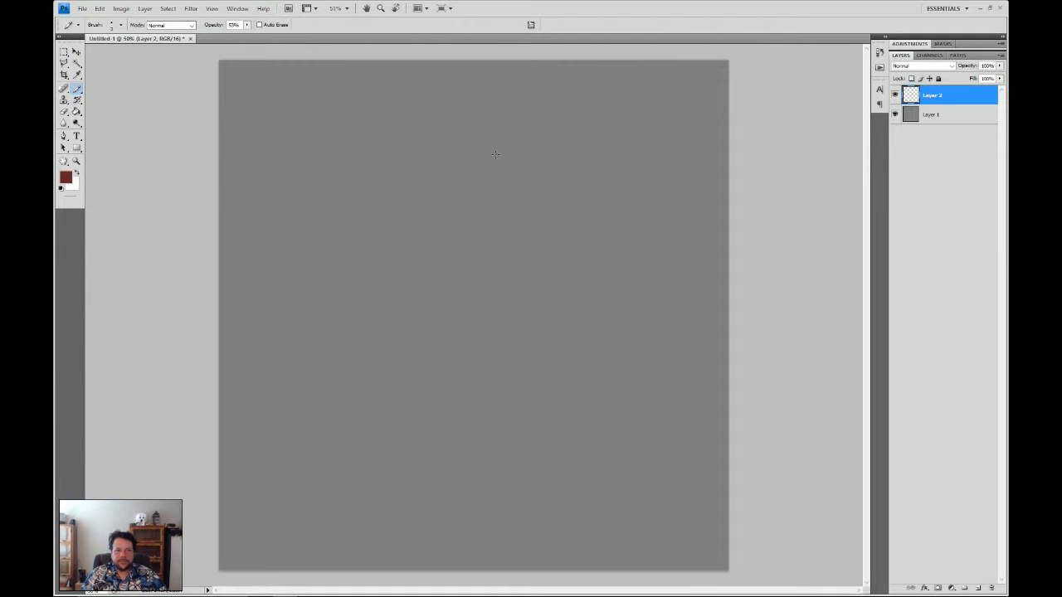
mouse_move(494, 154)
mouse_down()
mouse_move(377, 208)
mouse_move(401, 271)
mouse_move(372, 319)
mouse_move(430, 368)
mouse_move(448, 261)
mouse_move(556, 263)
mouse_move(604, 214)
mouse_move(375, 201)
mouse_move(378, 155)
mouse_up()
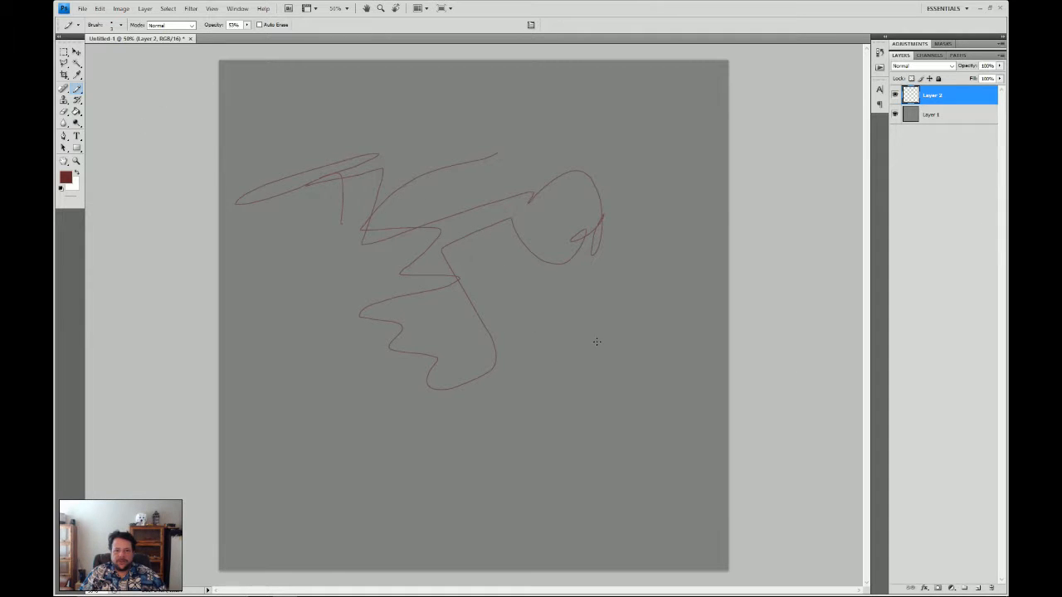
Move the scribble slightly down and to the right, and add another empty layer above it
click(76, 52)
mouse_move(334, 194)
mouse_down()
mouse_move(365, 199)
mouse_move(368, 177)
mouse_move(376, 197)
mouse_up()
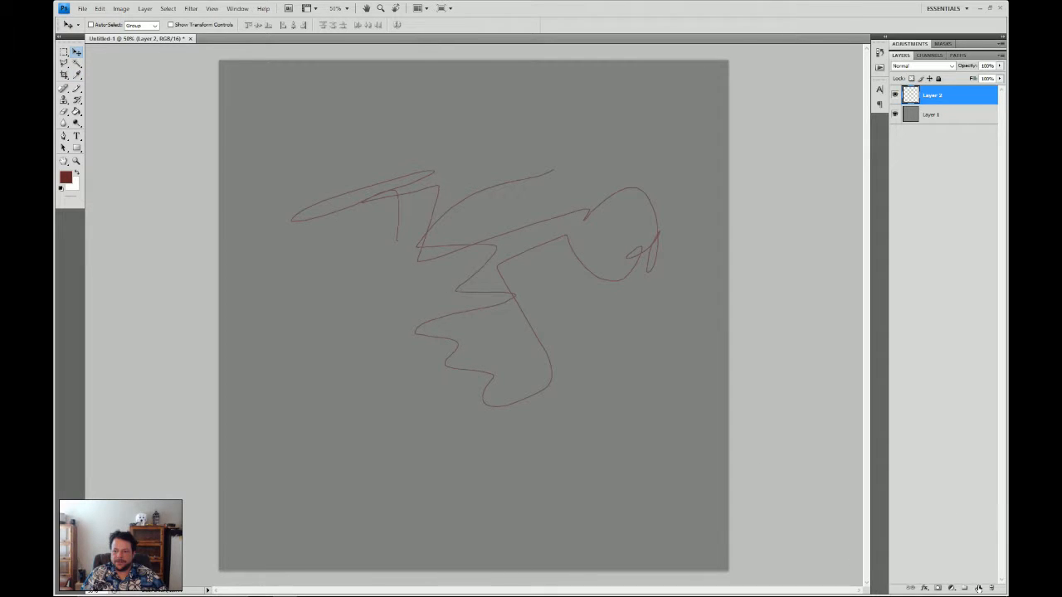
click(978, 588)
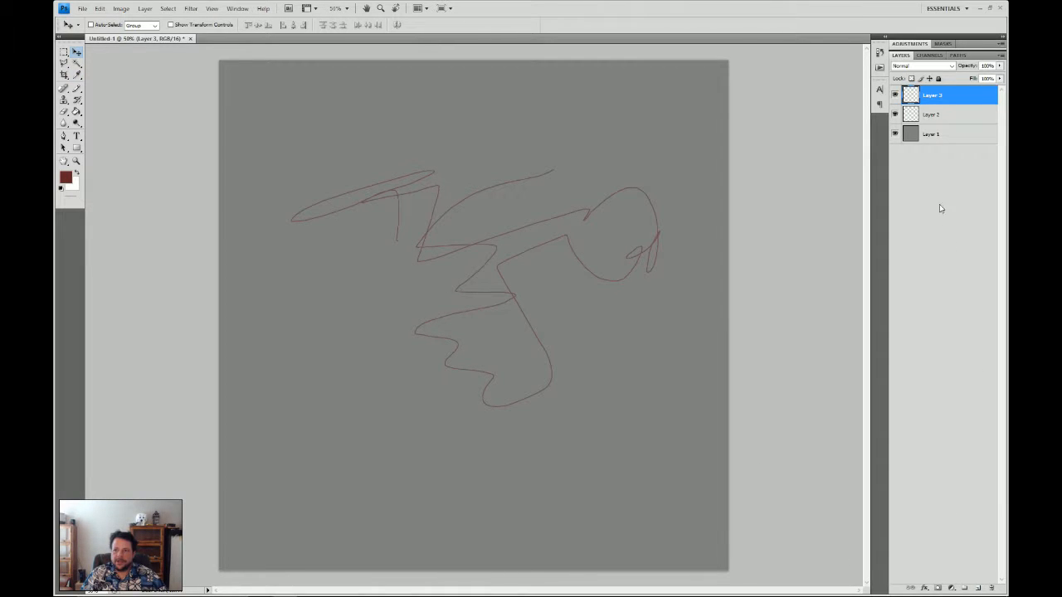
Toggle the scribble layer's visibility off and on to see its contribution, leaving the layer shown
click(927, 117)
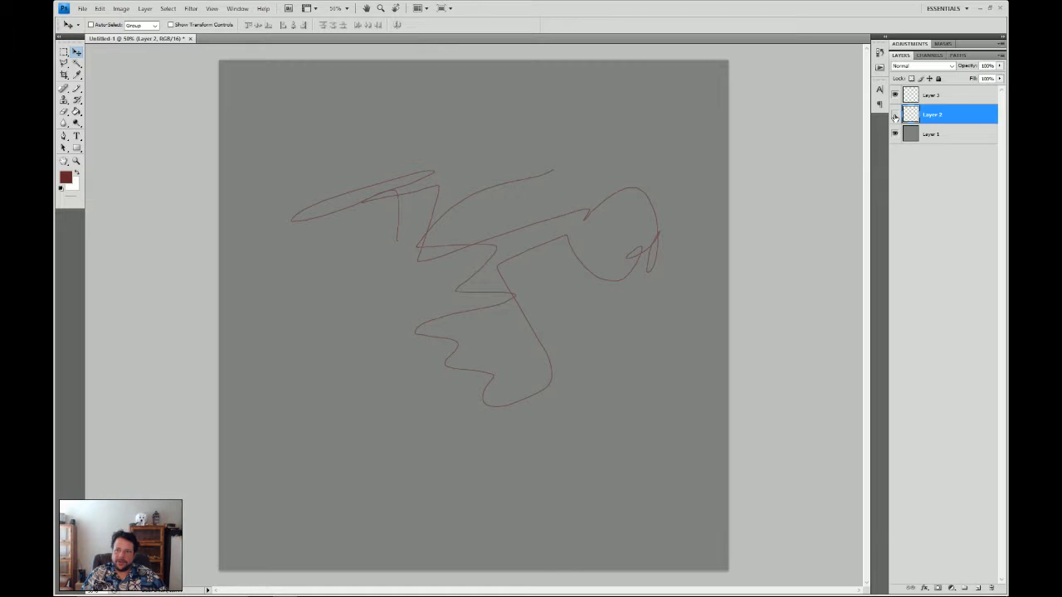
click(895, 114)
click(894, 115)
click(894, 115)
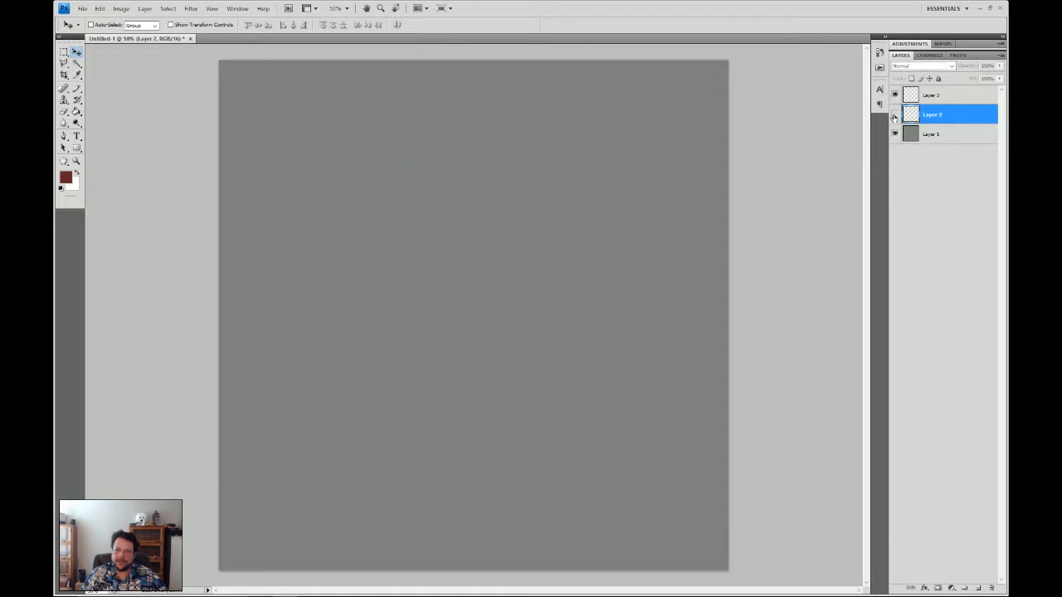
click(894, 115)
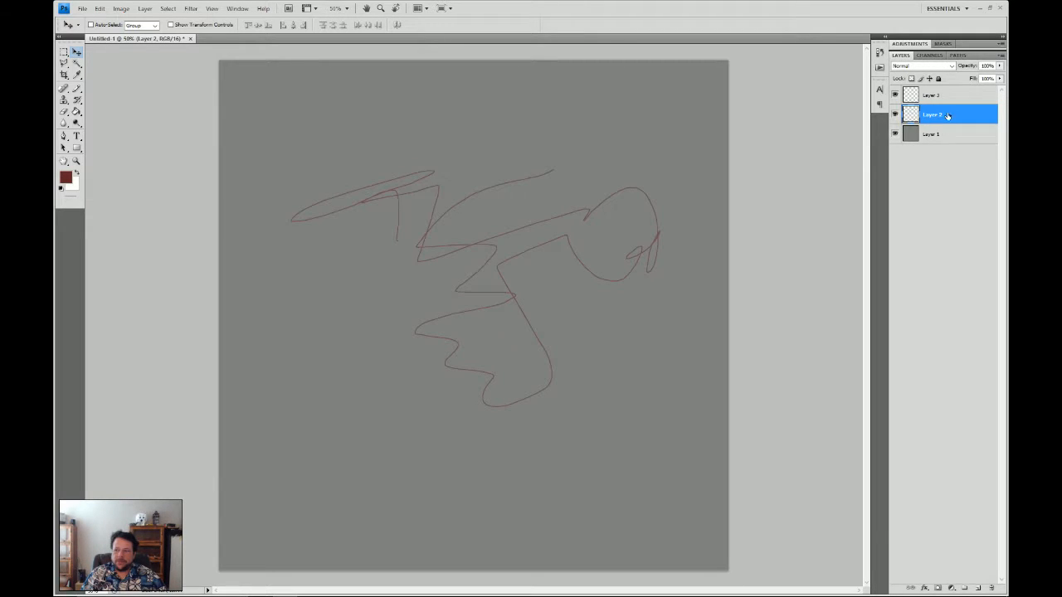
Draw faint muted green (#60a486) strokes over the scribble on the empty top layer with the Pencil tool
click(945, 97)
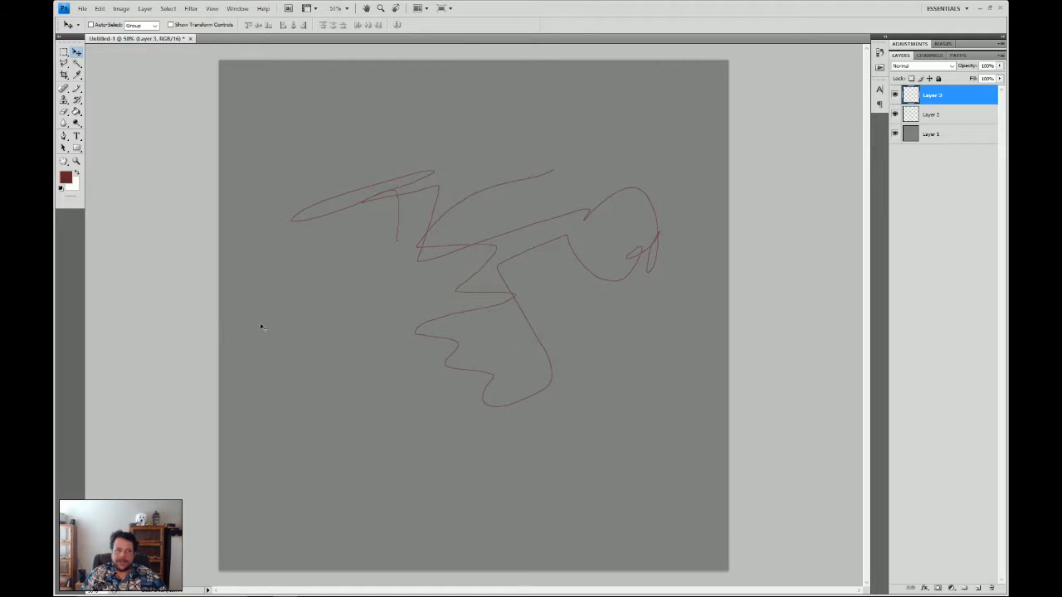
click(67, 179)
click(396, 374)
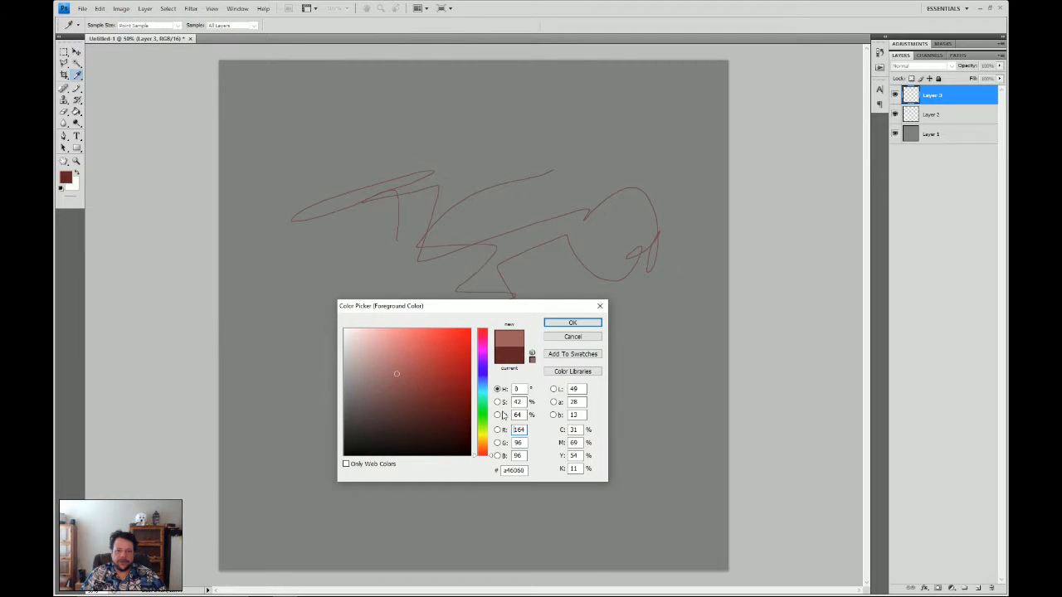
click(482, 403)
click(572, 323)
key(v)
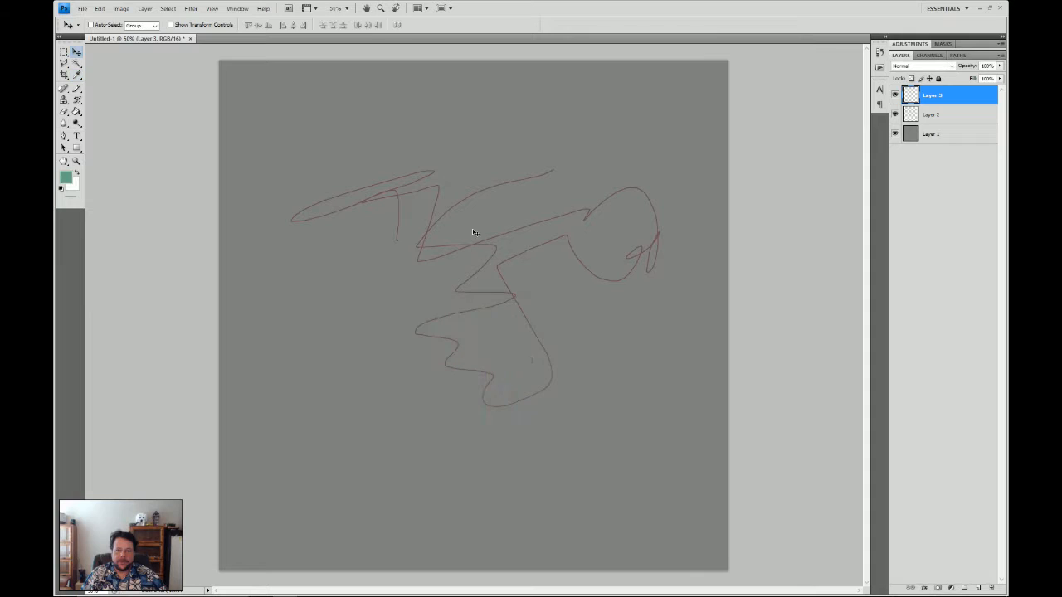
click(77, 87)
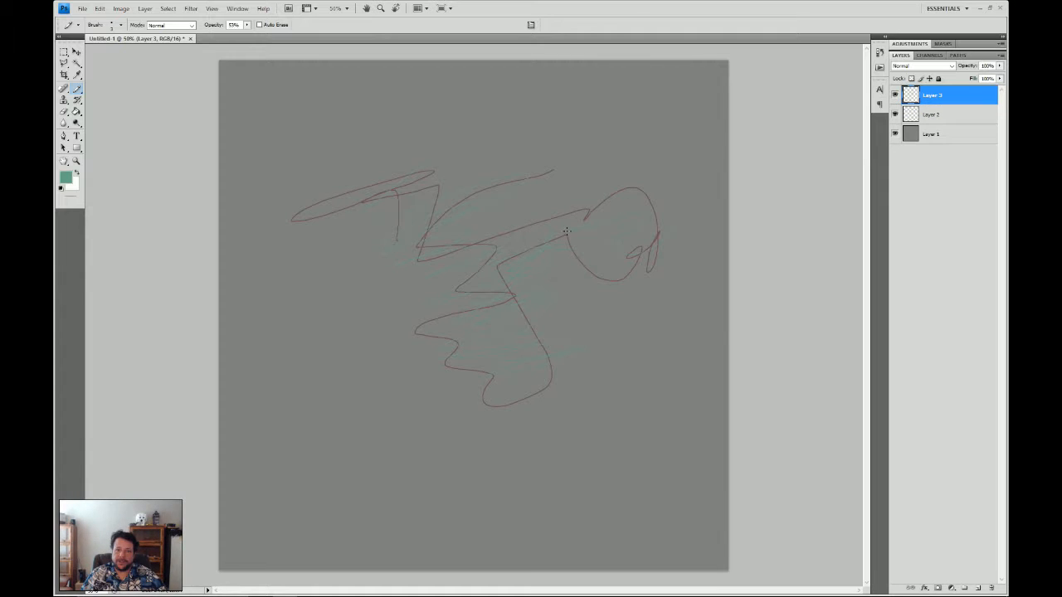
click(76, 52)
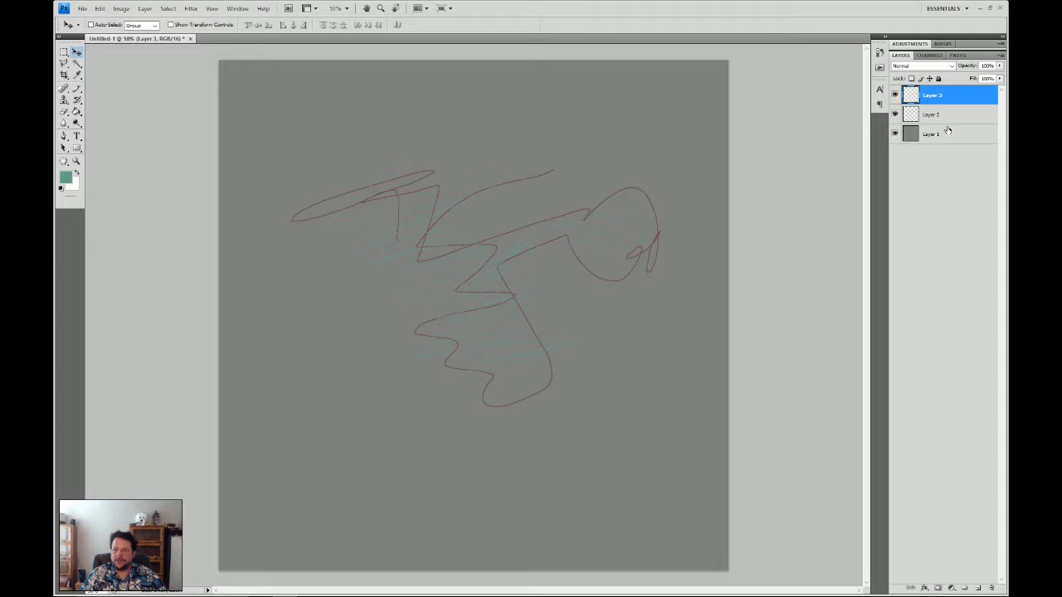
Delete the green stroke layer and the dark red scribble layer, keeping only the grey layer
right_click(939, 97)
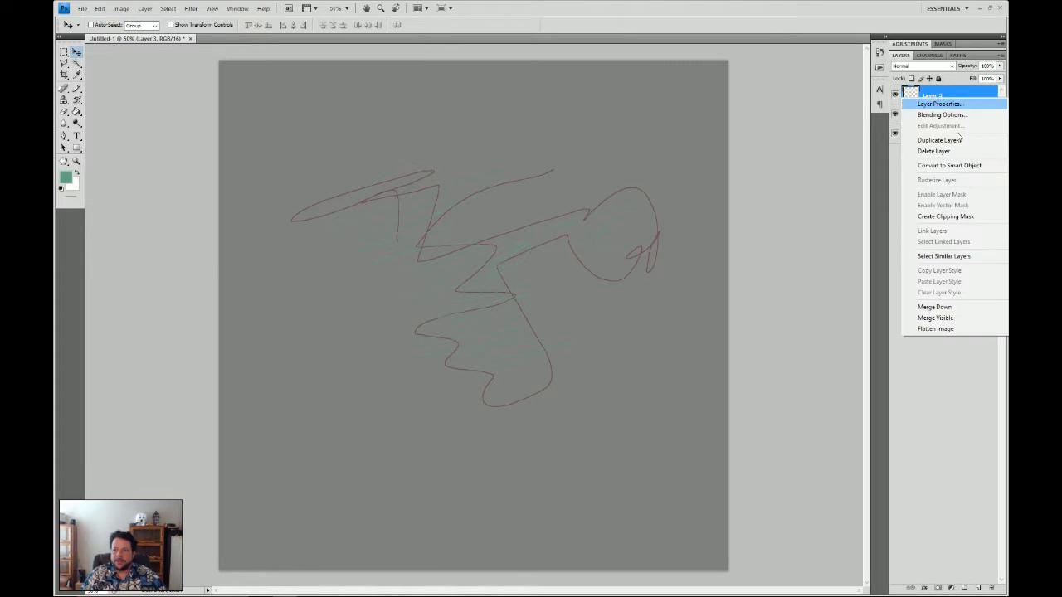
click(944, 151)
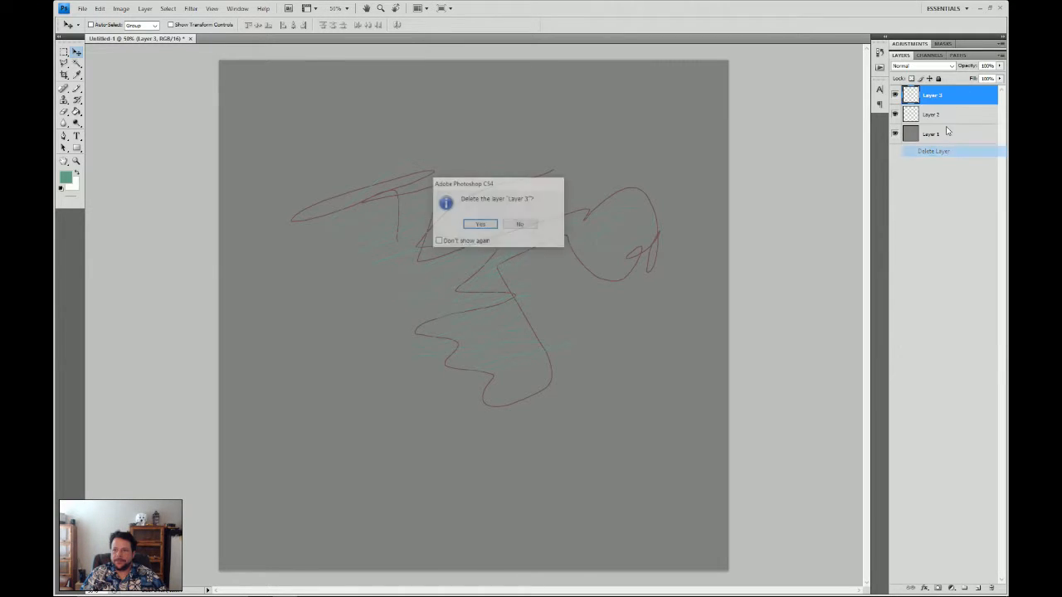
click(479, 223)
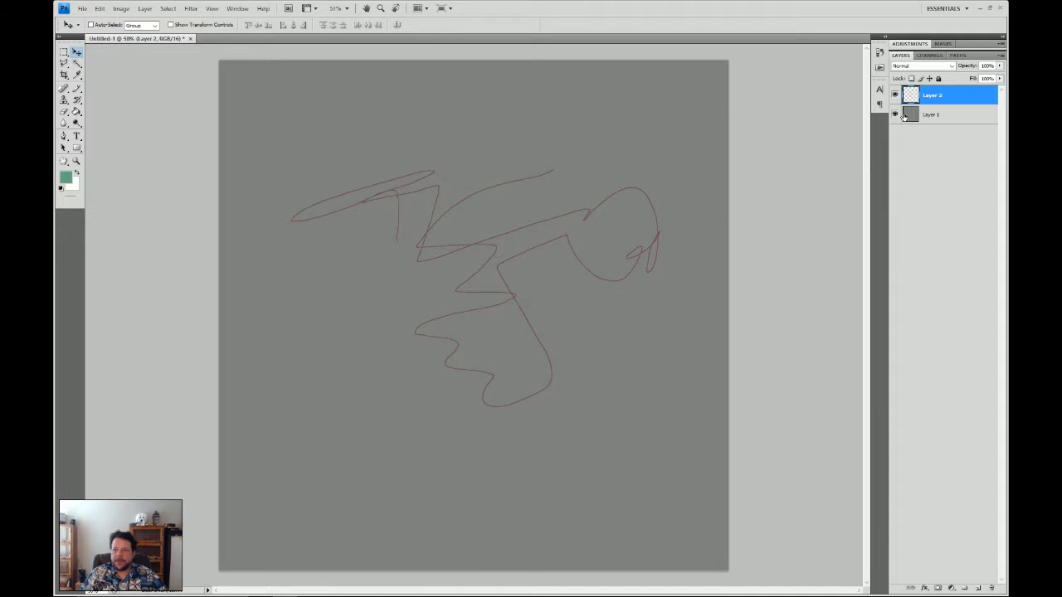
key(Delete)
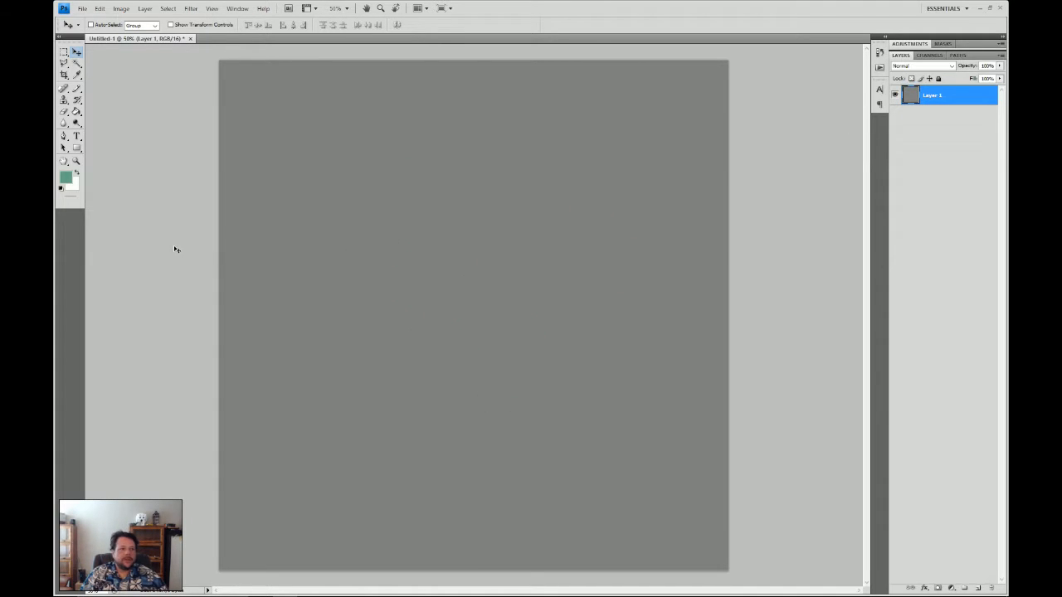
Lock the grey base layer and put it in a new group together with a new empty layer above it
click(939, 78)
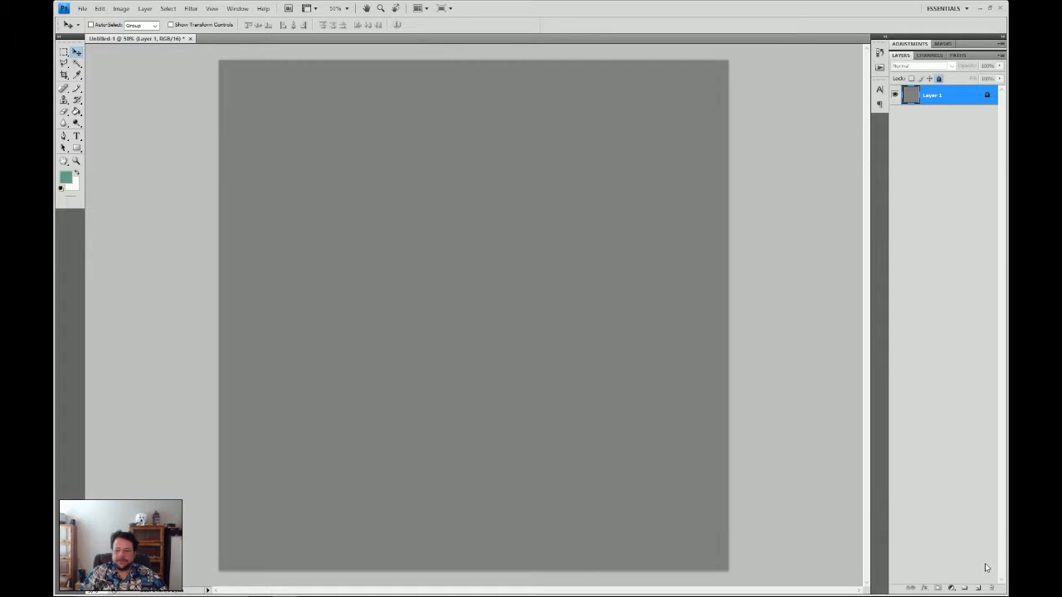
click(978, 588)
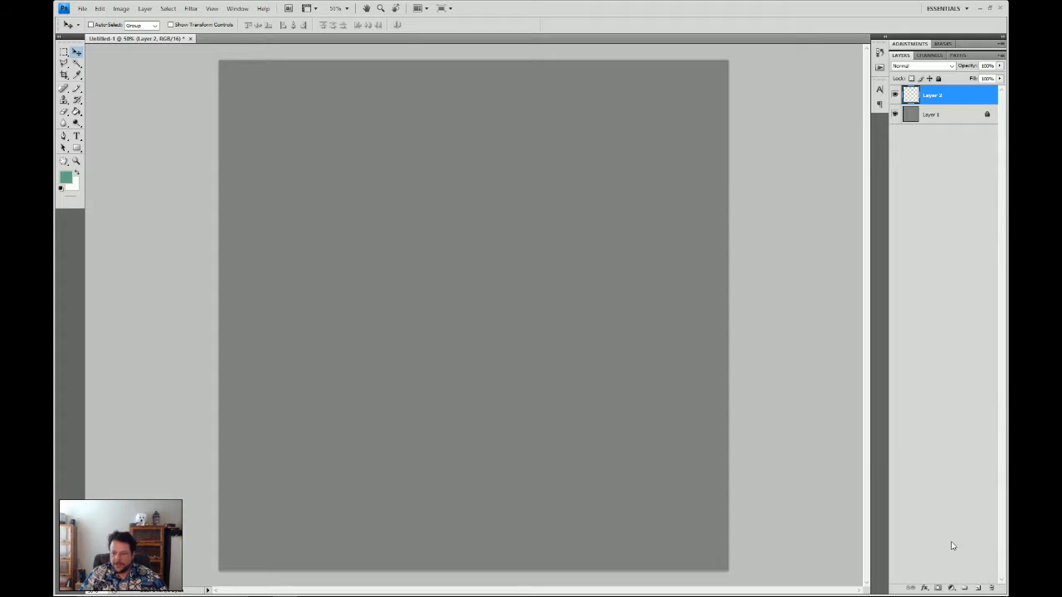
click(963, 589)
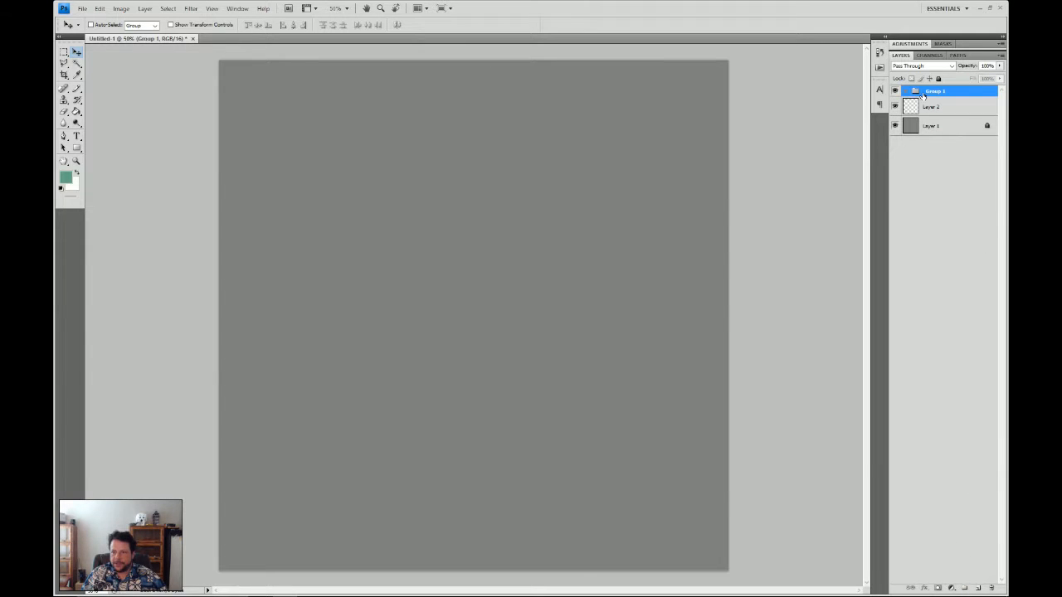
mouse_move(927, 108)
mouse_down()
mouse_move(934, 92)
mouse_move(938, 109)
mouse_up()
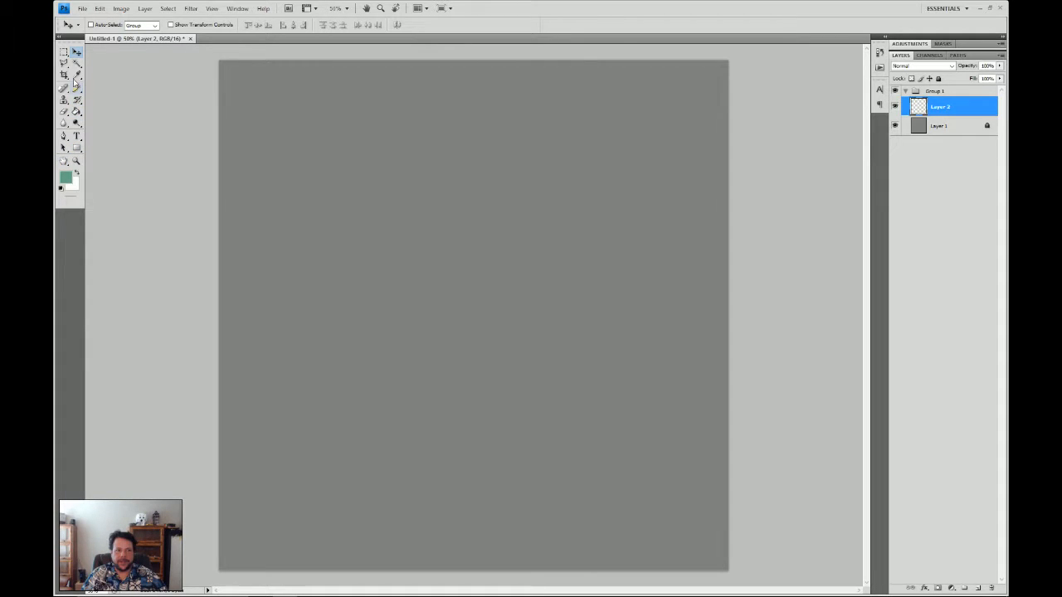
Make a small, nearly square selection in the upper-left part of the canvas with the Rectangular Marquee tool
click(64, 52)
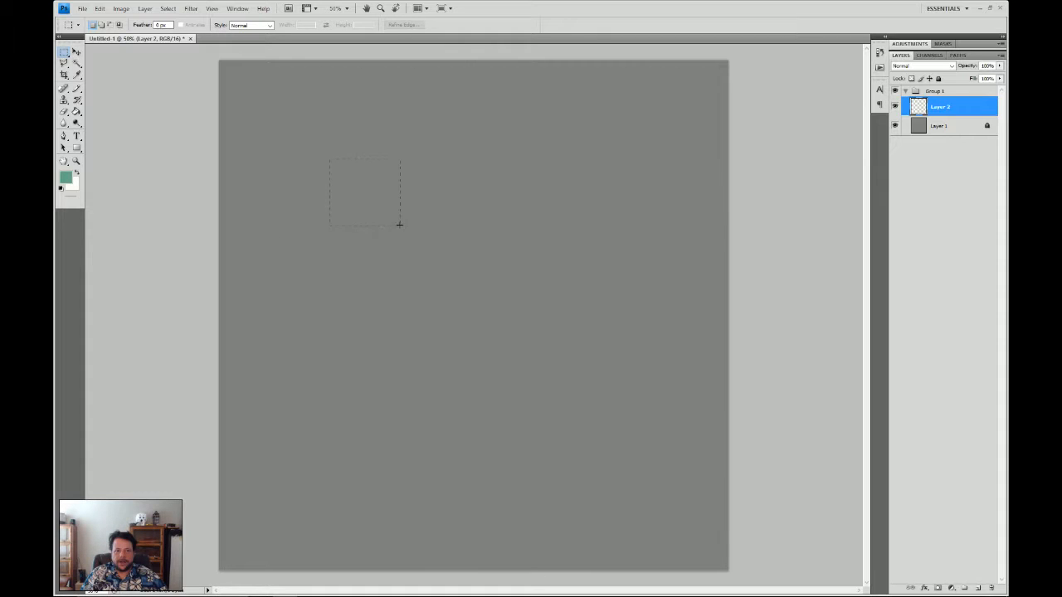
drag(404, 227, 404, 226)
click(64, 53)
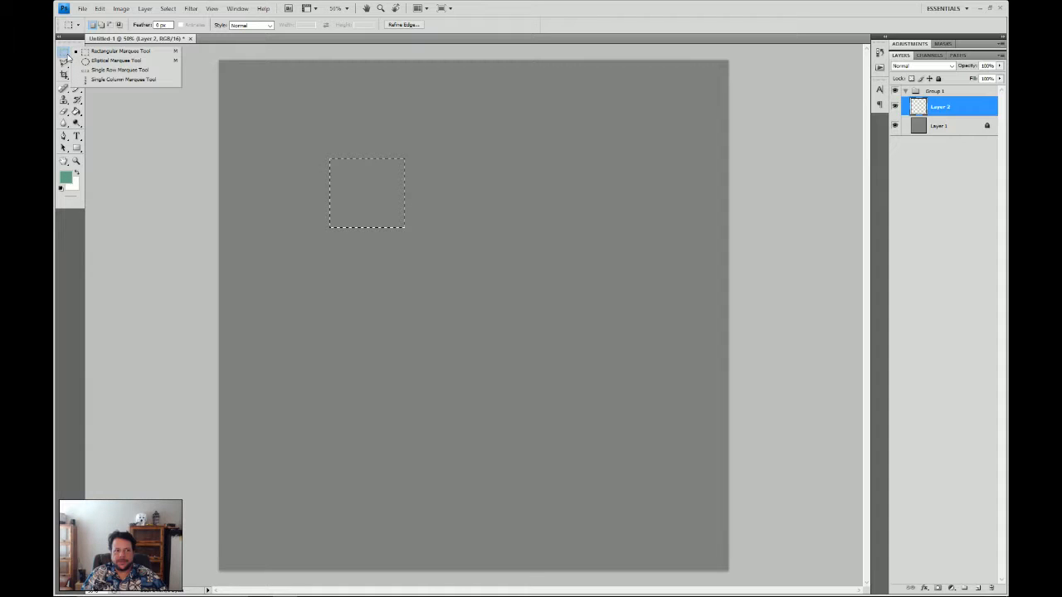
click(112, 51)
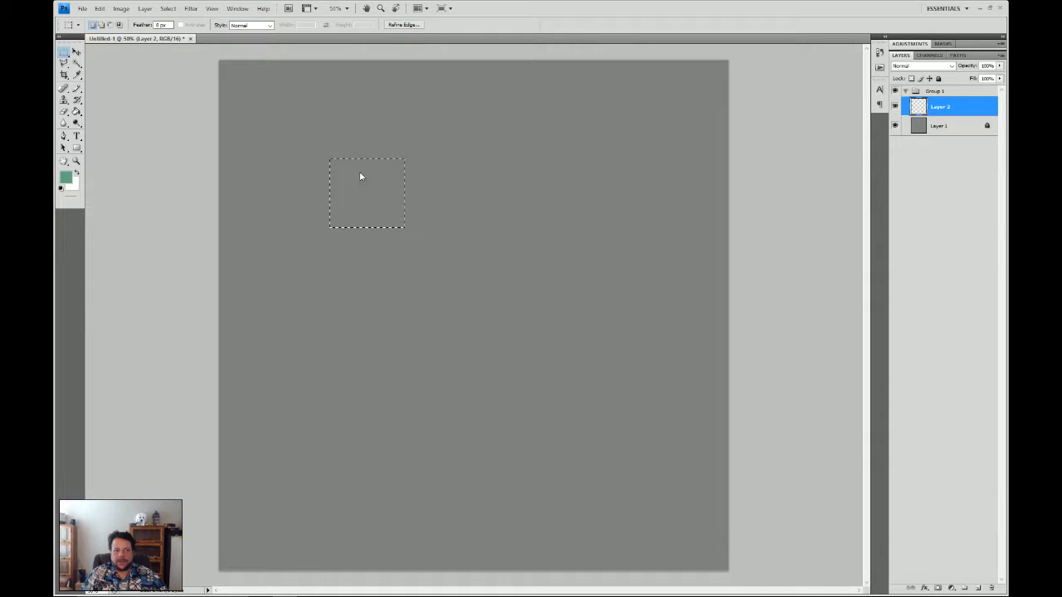
Set the foreground colour to a darker green and fill the selection with it using the Paint Bucket tool
click(66, 177)
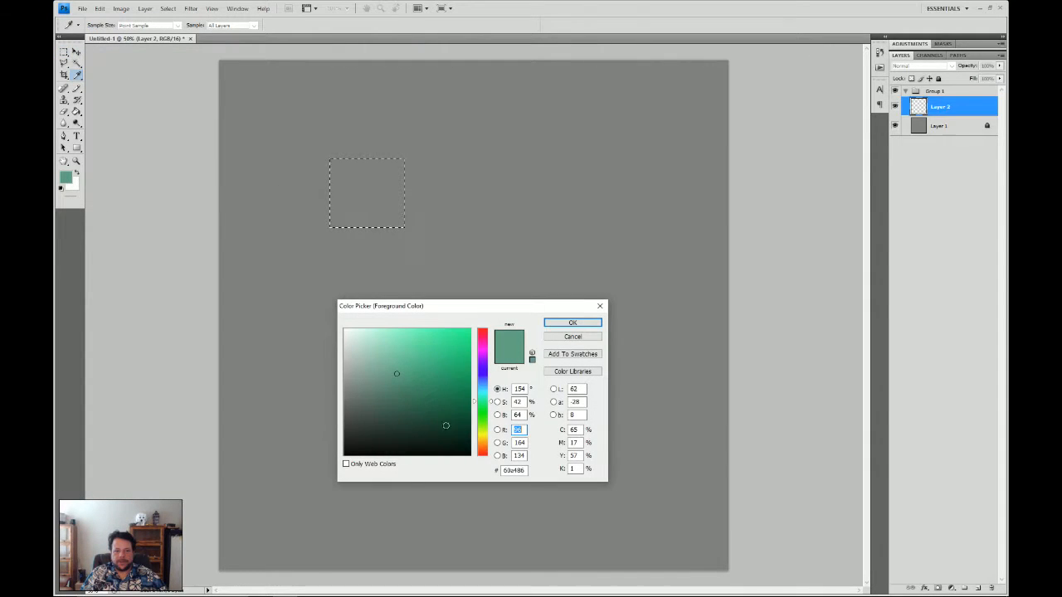
click(431, 404)
click(571, 323)
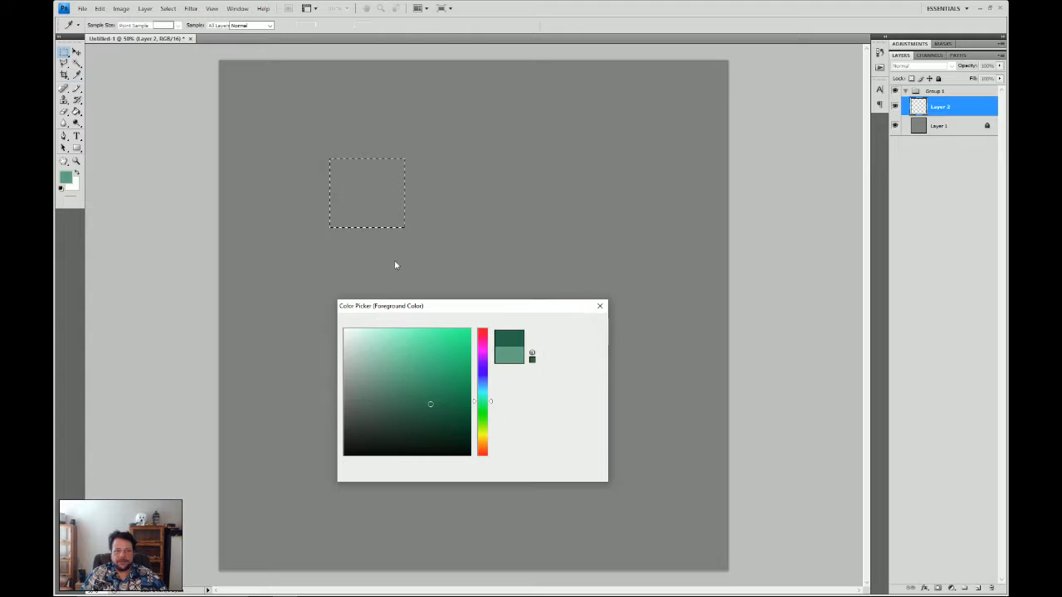
key(g)
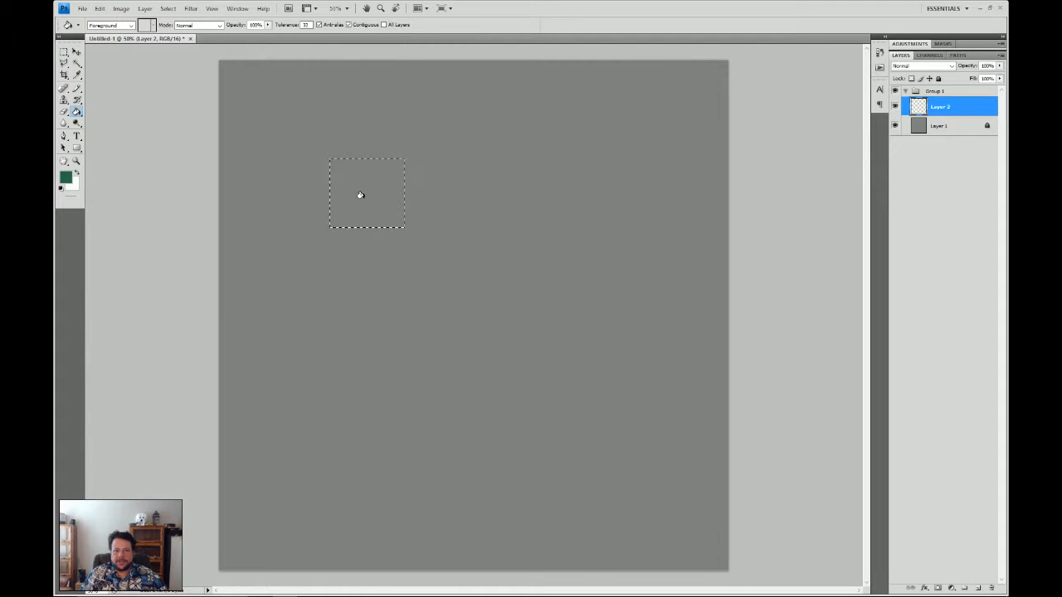
click(355, 183)
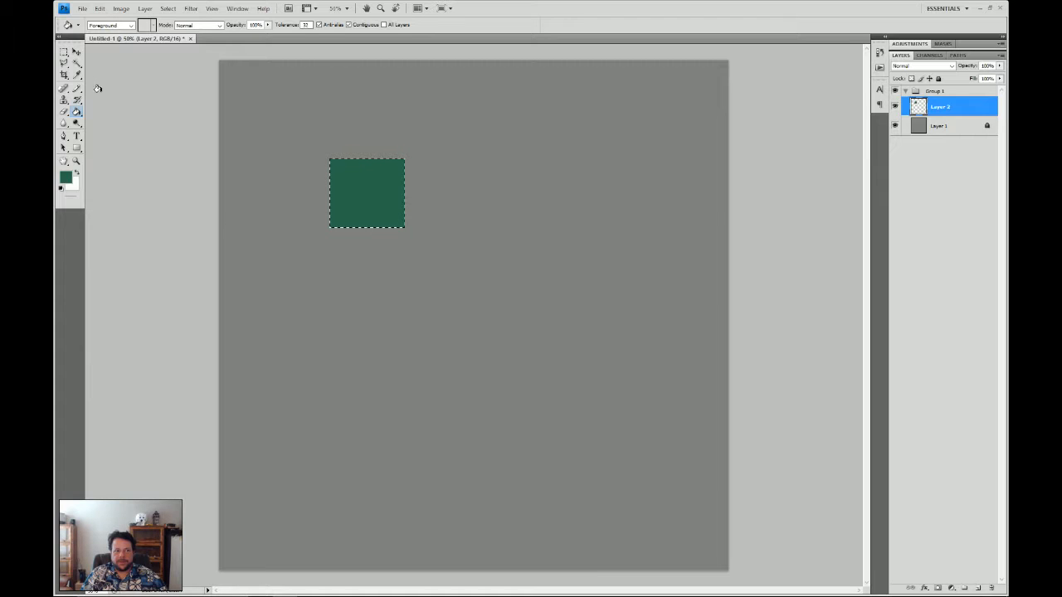
Deselect the green rectangle and move it down and to the right, closer to the canvas centre
click(77, 52)
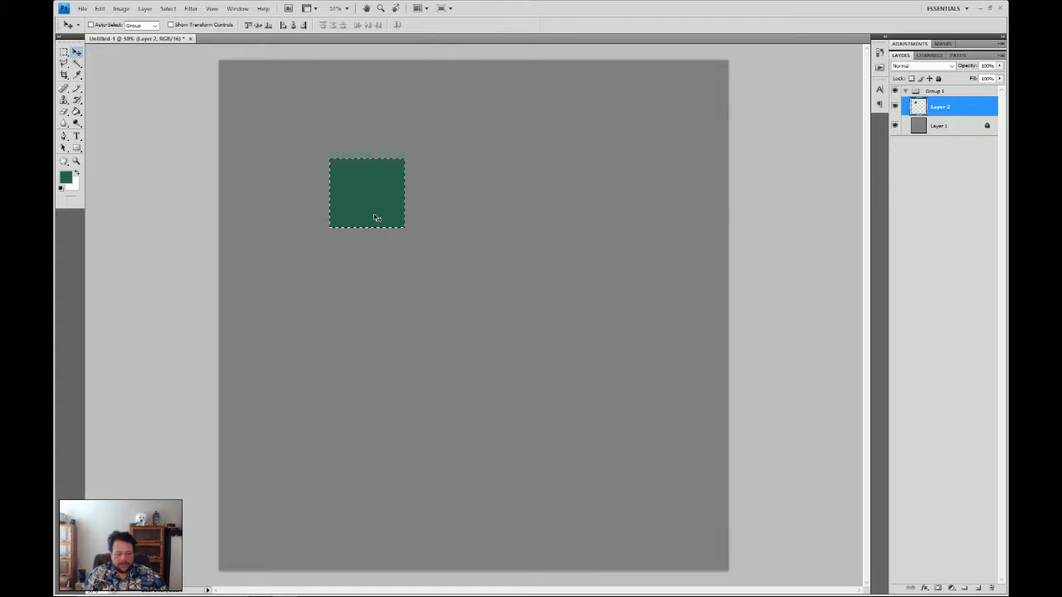
key(ctrl+d)
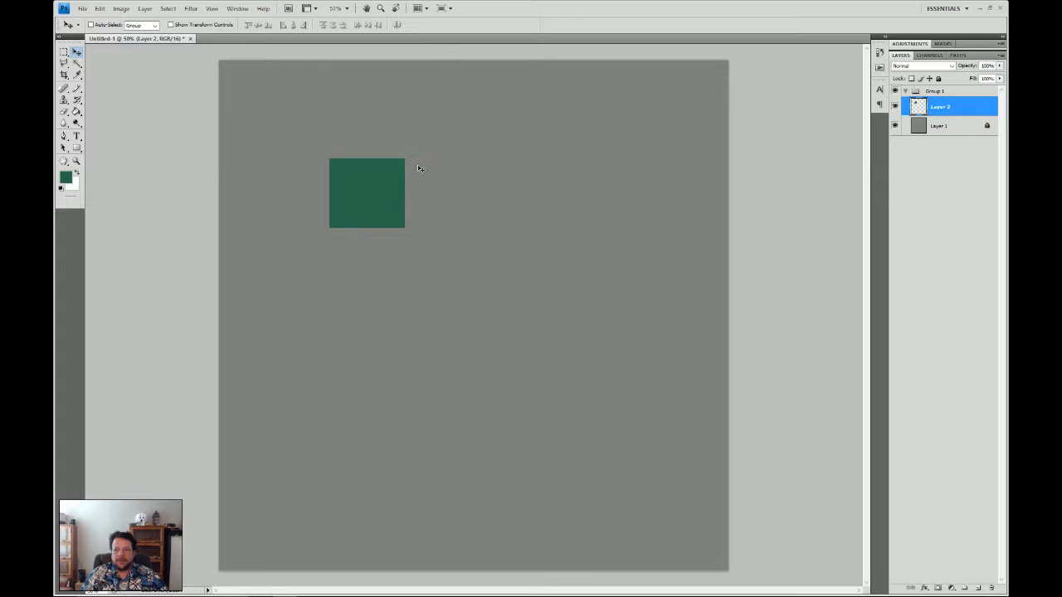
drag(359, 207, 420, 293)
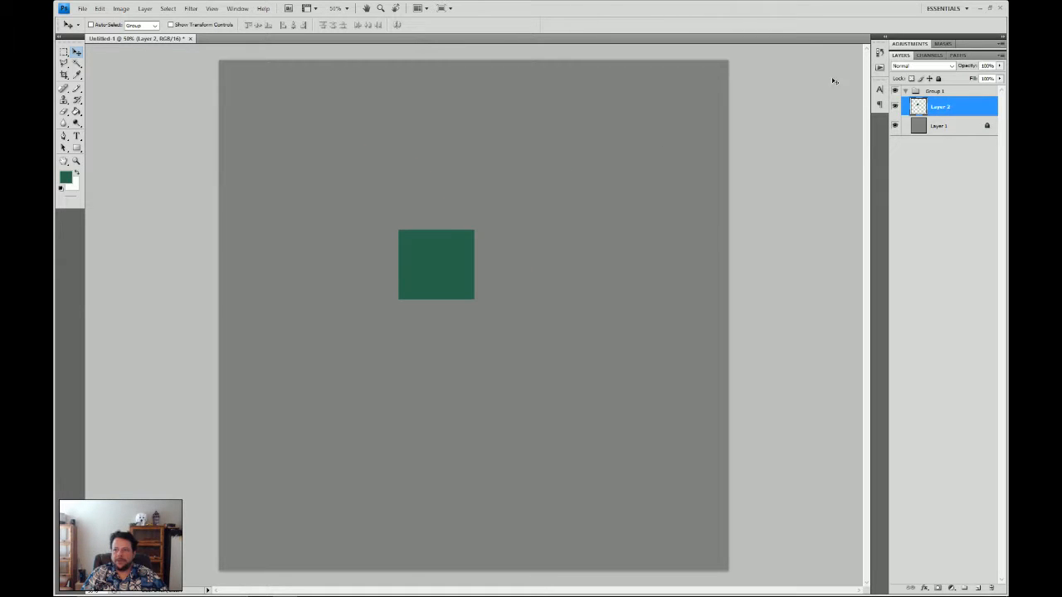
Rename the green rectangle's layer House and move the rectangle slightly upward
double_click(938, 108)
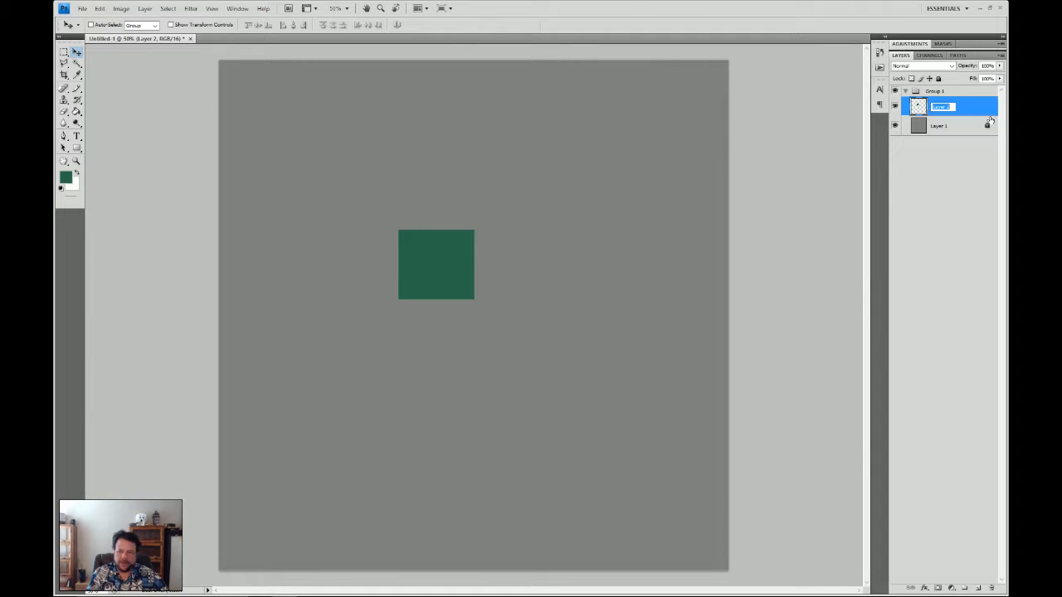
text(House)
key(Return)
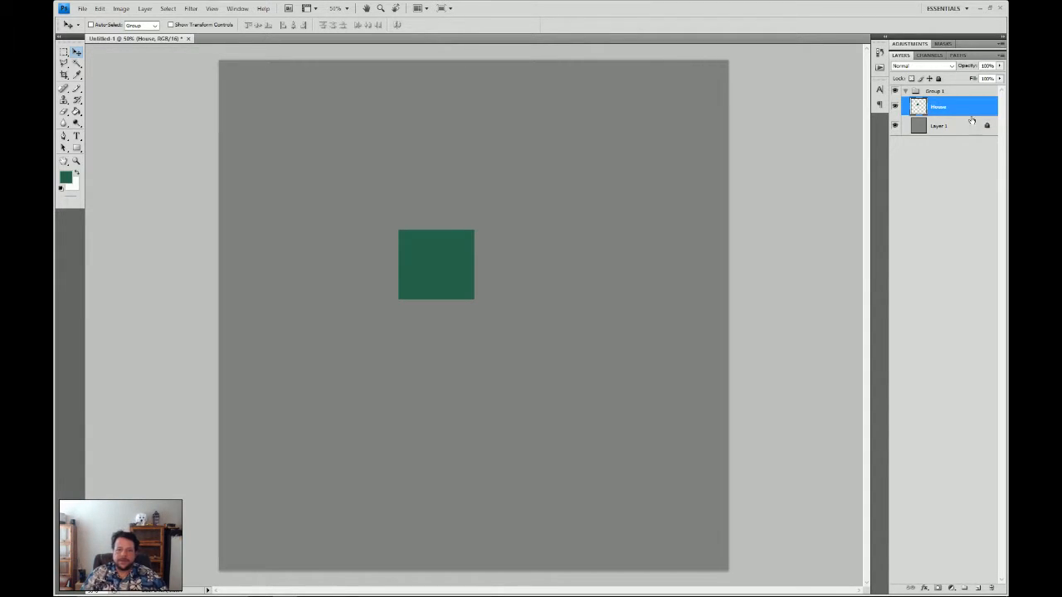
drag(448, 271, 441, 225)
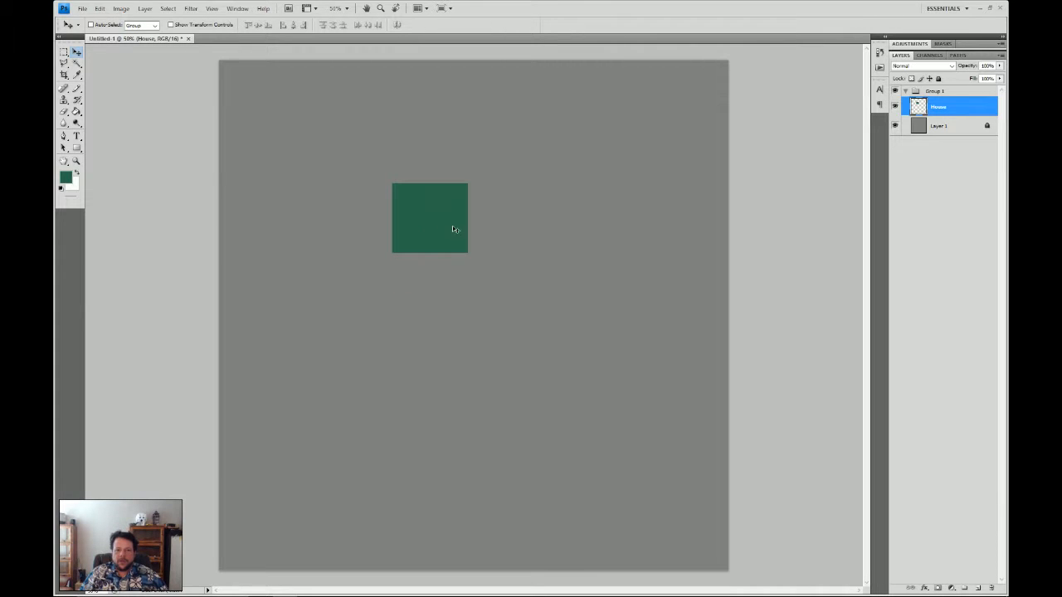
Add a Drop Shadow layer style to the House layer and increase its distance, spread and size
double_click(962, 105)
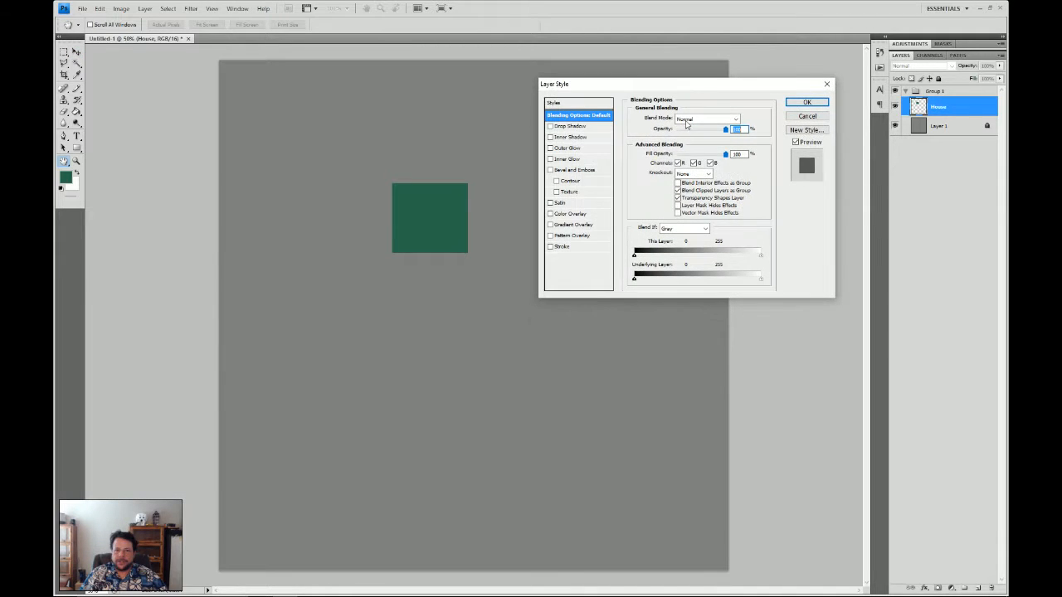
click(550, 128)
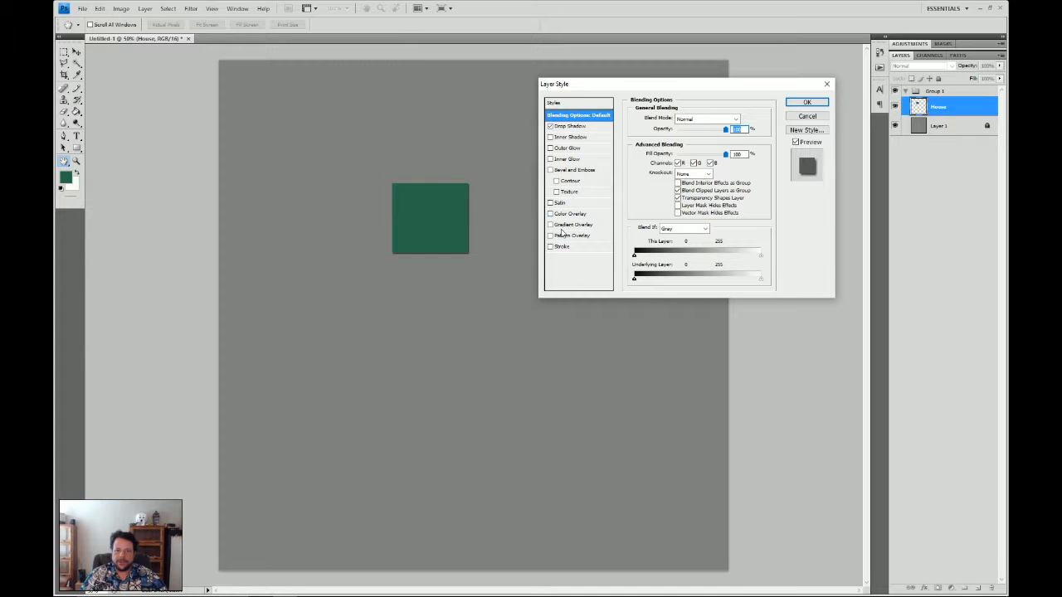
click(572, 126)
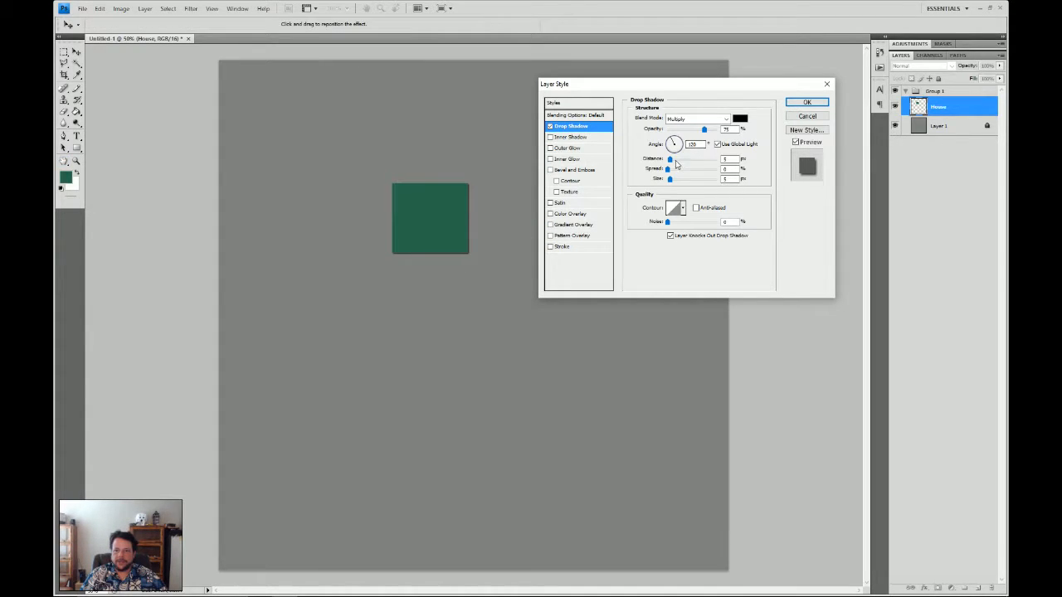
mouse_move(676, 163)
mouse_down()
mouse_move(673, 181)
mouse_move(700, 172)
mouse_move(674, 172)
mouse_up()
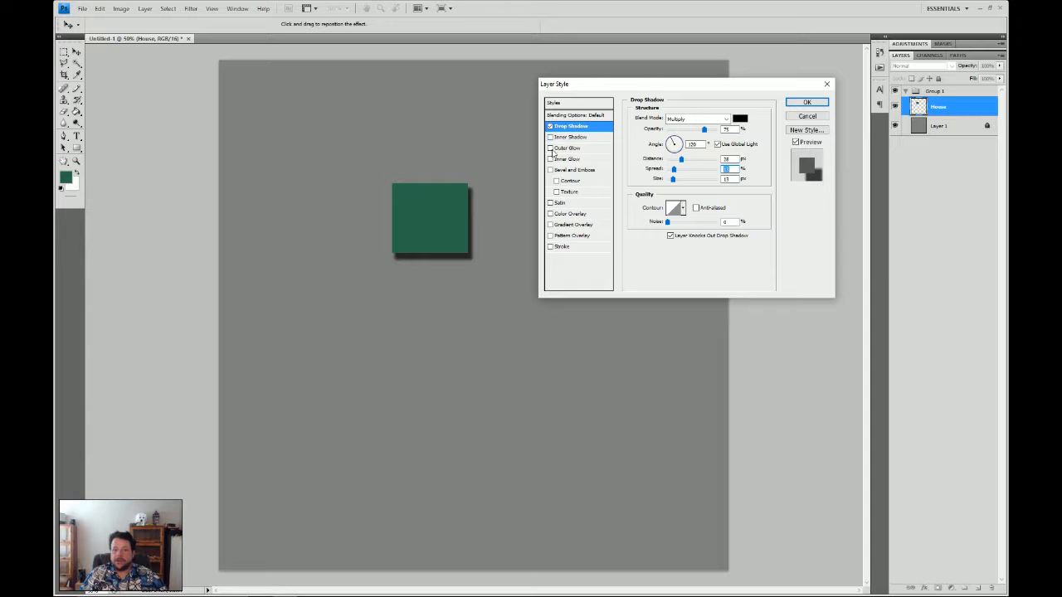
Preview the Inner Shadow and Outer Glow effects on the House layer by switching each on and off
click(549, 137)
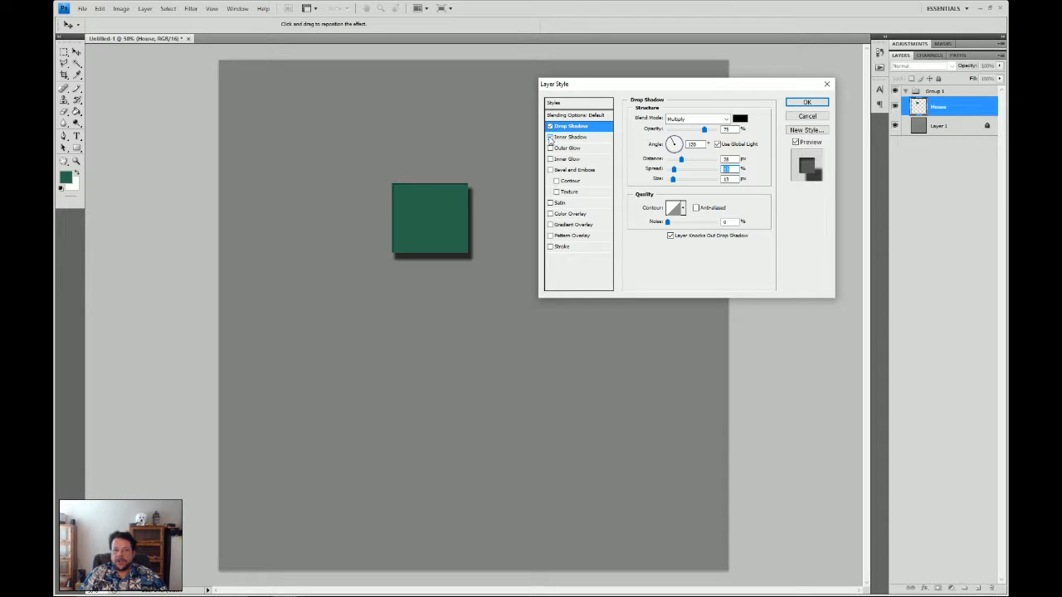
click(549, 137)
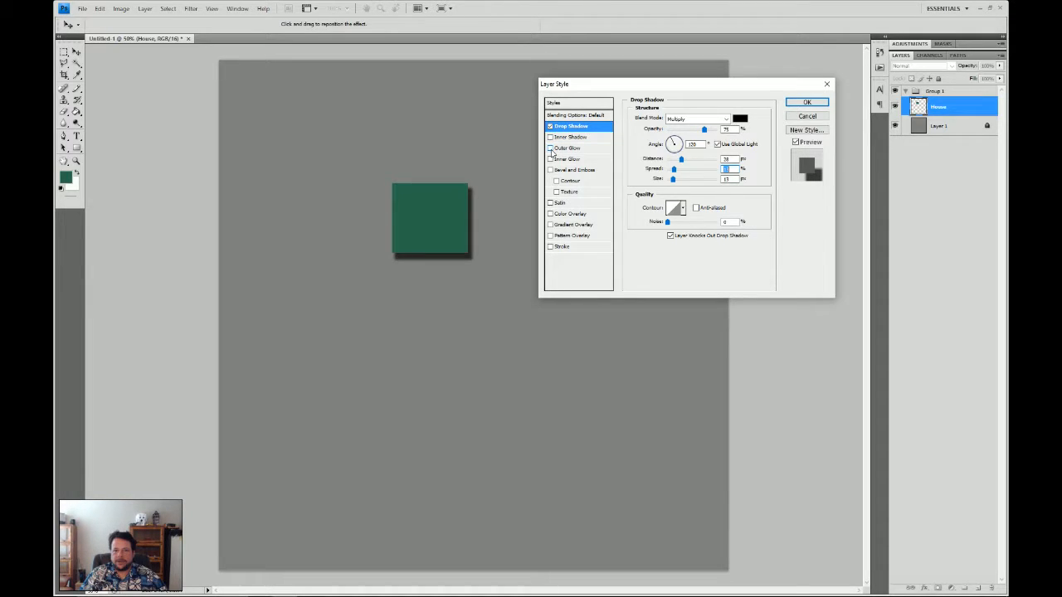
click(549, 147)
click(550, 148)
Add a Bevel and Emboss effect to the House layer with size 90 px, soften 2 px and the Chisel Hard technique
click(550, 170)
click(567, 170)
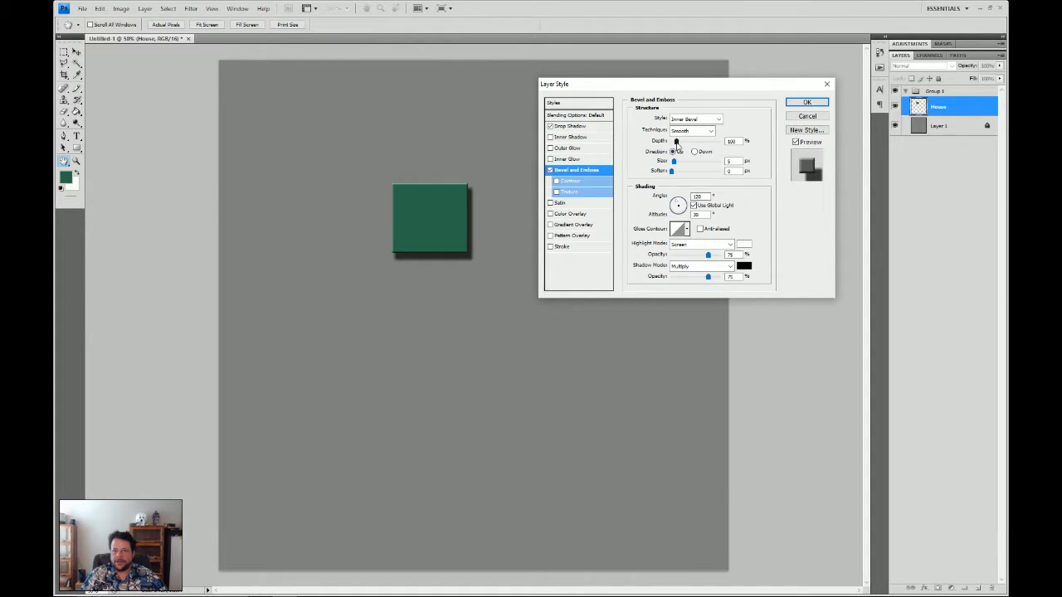
mouse_move(672, 161)
mouse_down()
mouse_move(692, 163)
mouse_move(680, 174)
mouse_up()
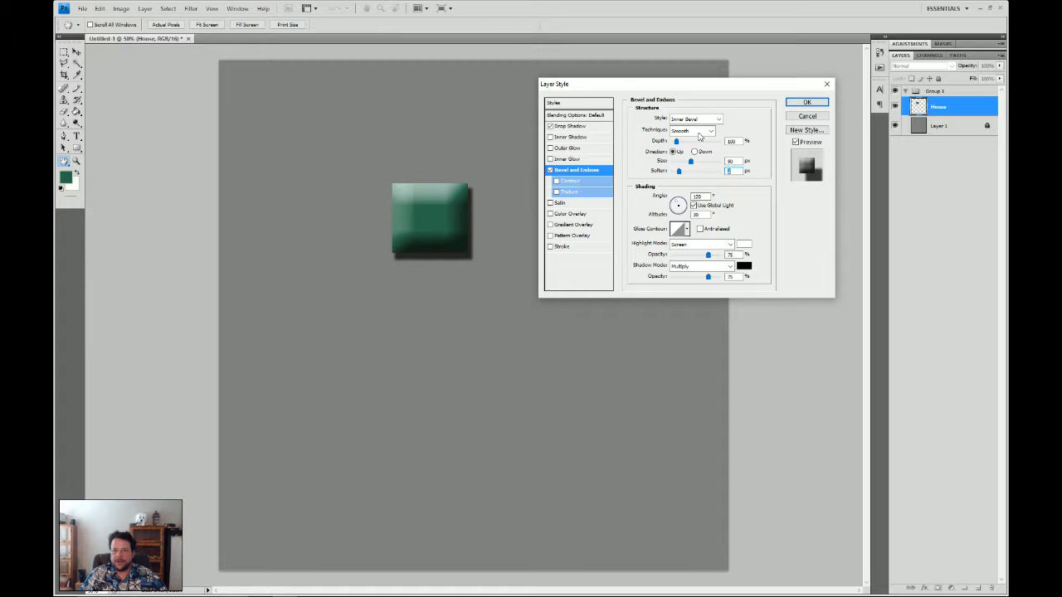
click(703, 131)
click(685, 150)
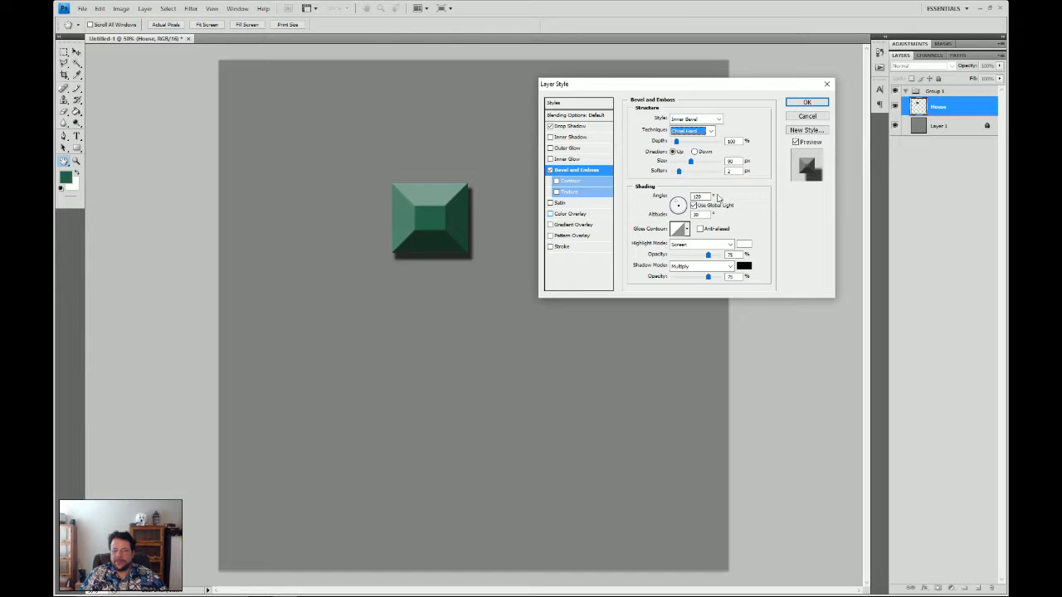
Apply the Drop Shadow and Bevel and Emboss effects to the House layer and look through its layer options
click(806, 102)
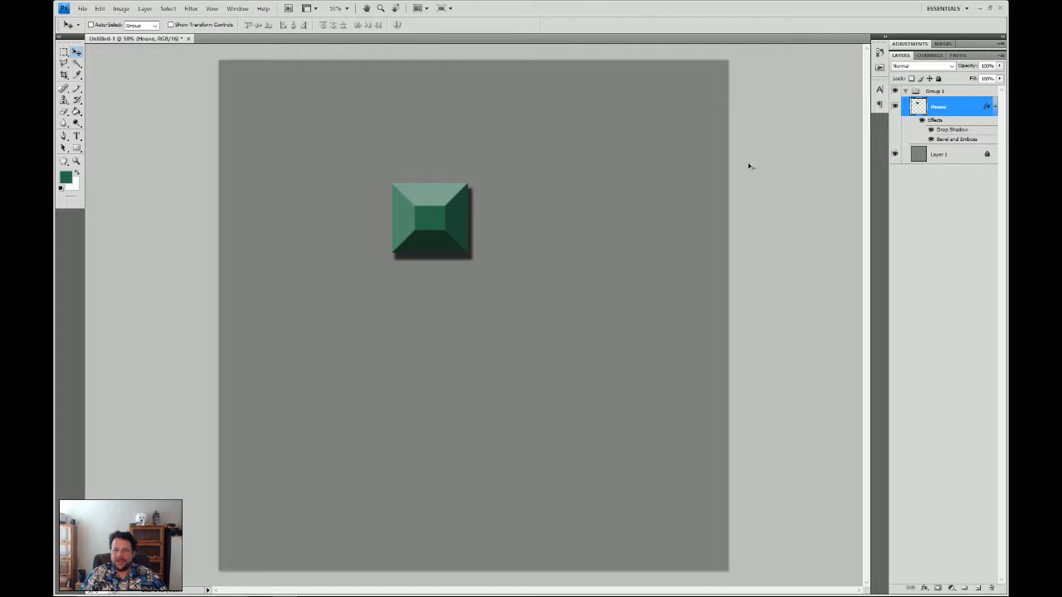
right_click(961, 109)
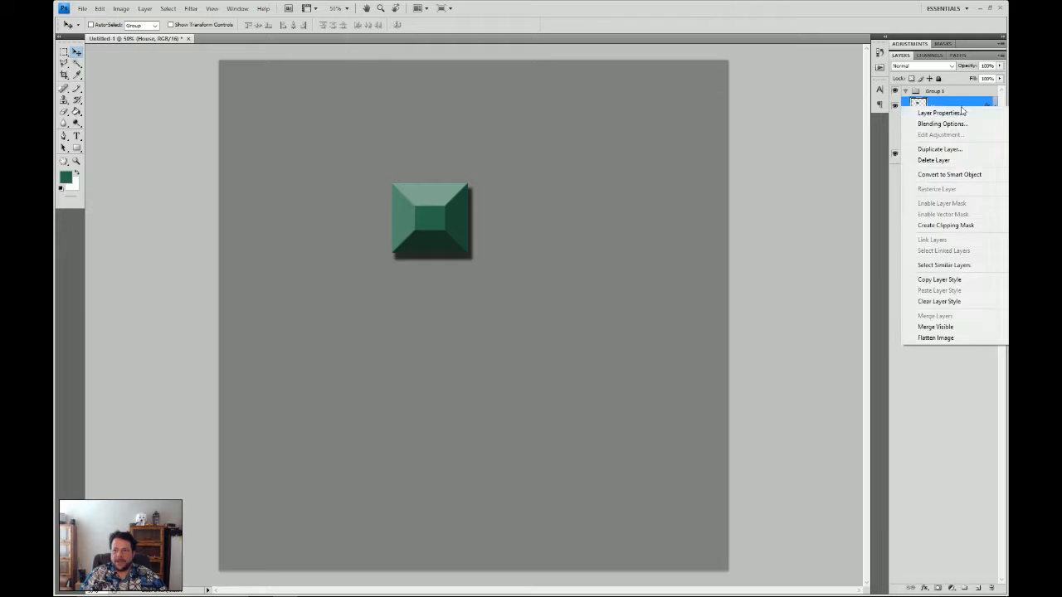
click(950, 122)
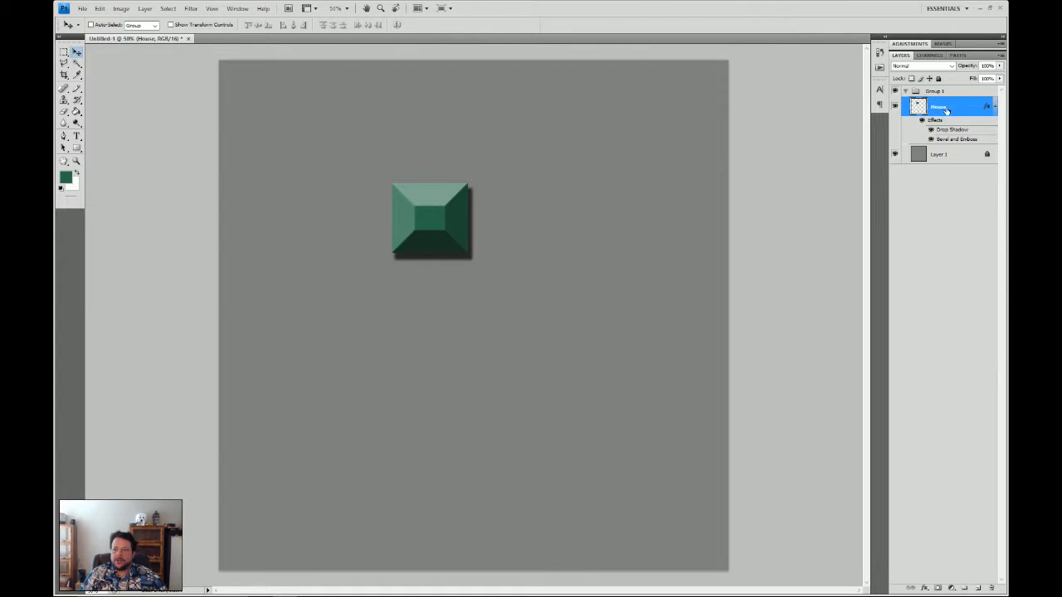
right_click(940, 122)
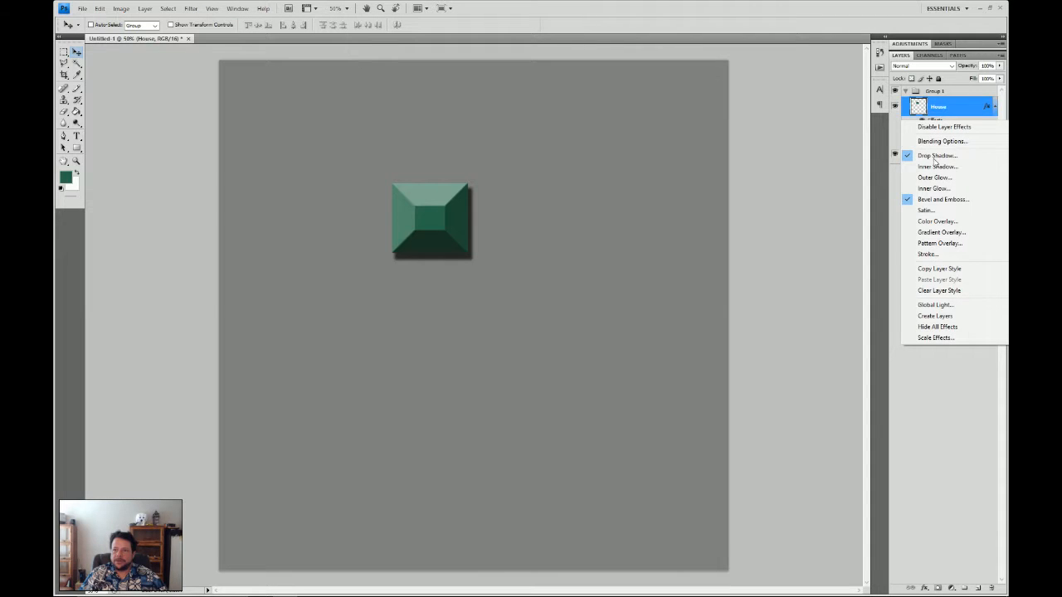
click(959, 108)
right_click(960, 108)
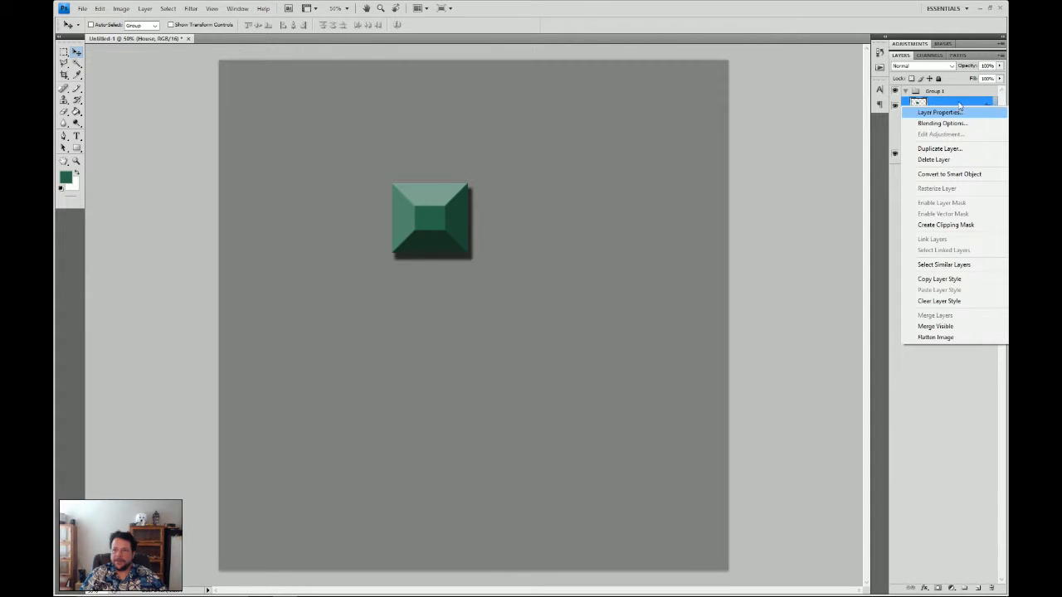
click(956, 107)
Hide and reshow the House layer's effects, and clear its layer style
click(922, 120)
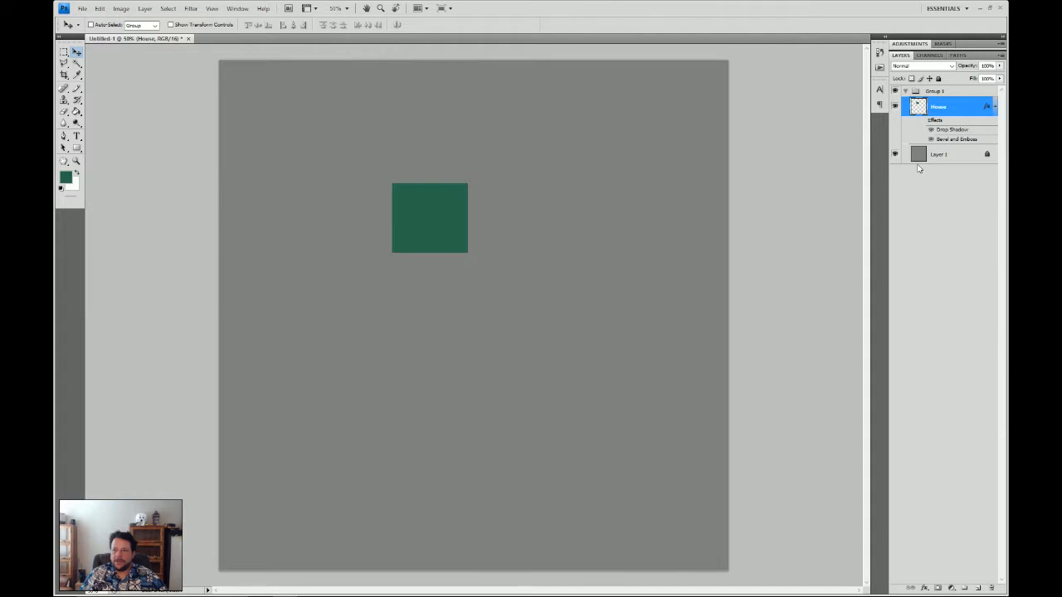
click(921, 124)
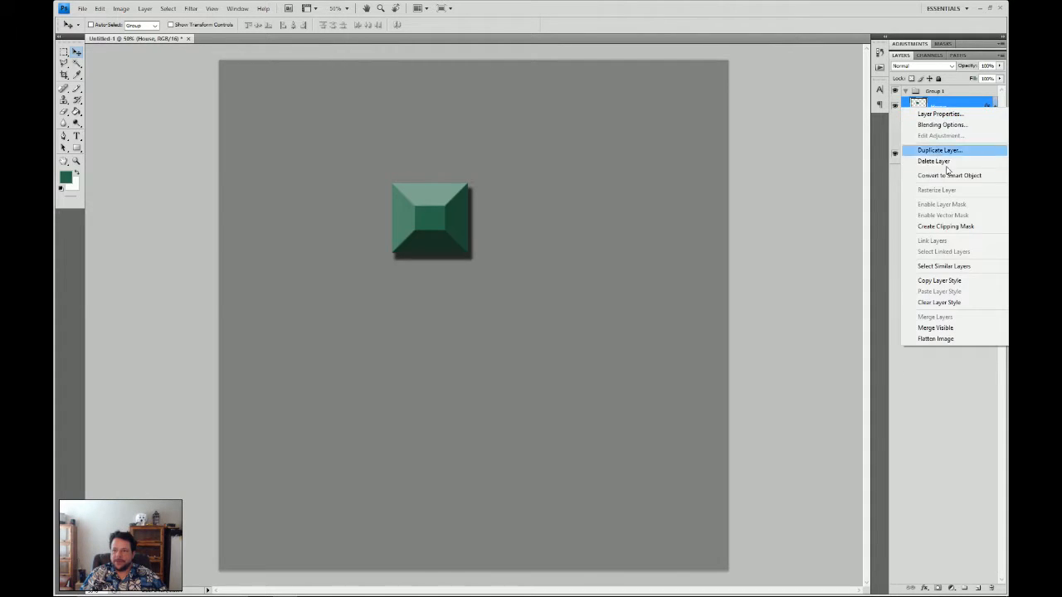
right_click(902, 107)
click(939, 302)
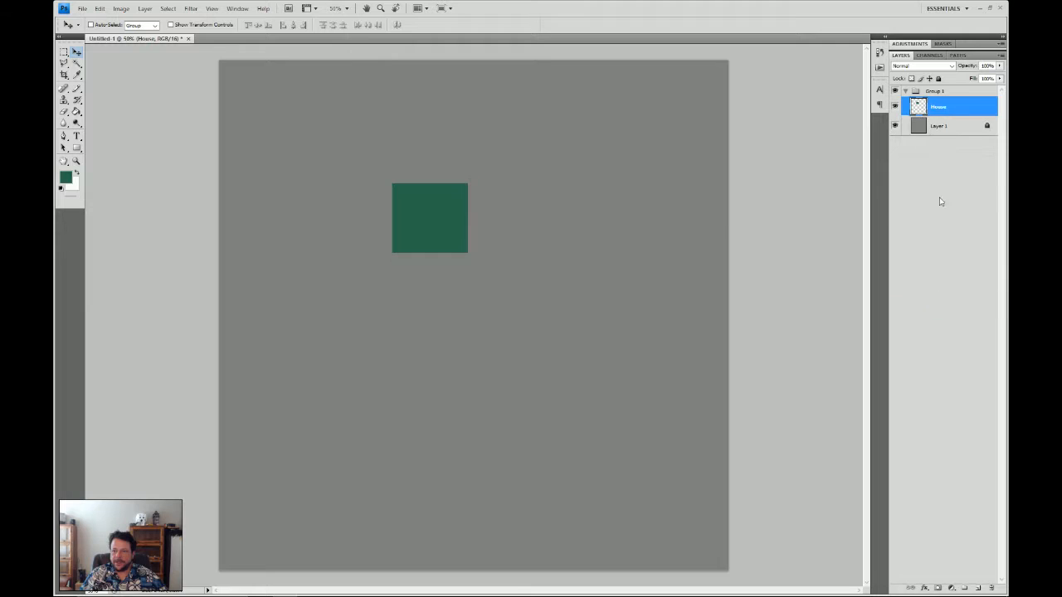
Duplicate the House layer as House copy beneath the original and offset the copy slightly down and to the right
right_click(943, 111)
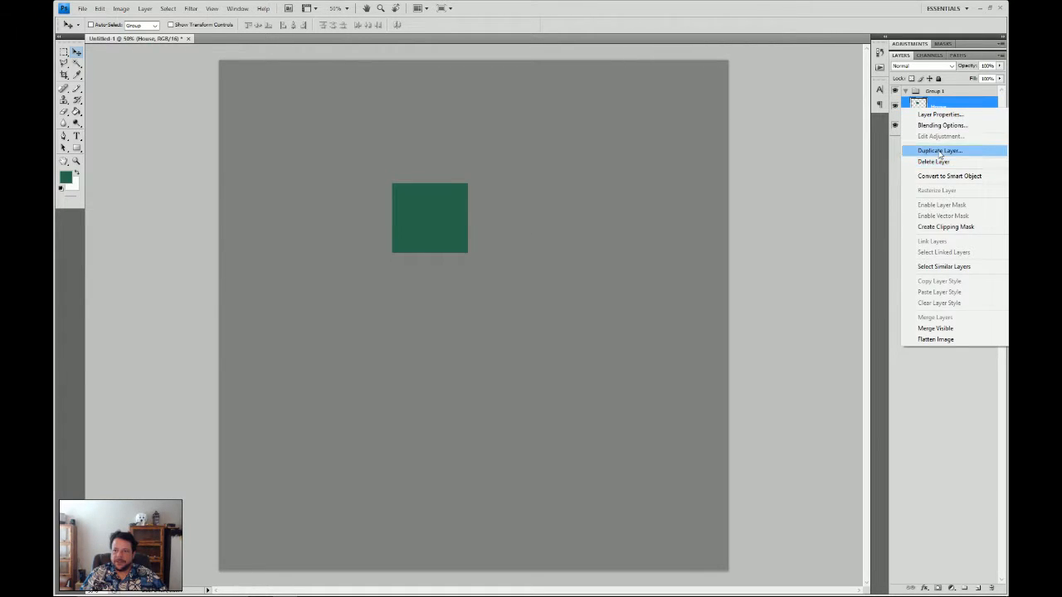
click(938, 150)
click(629, 184)
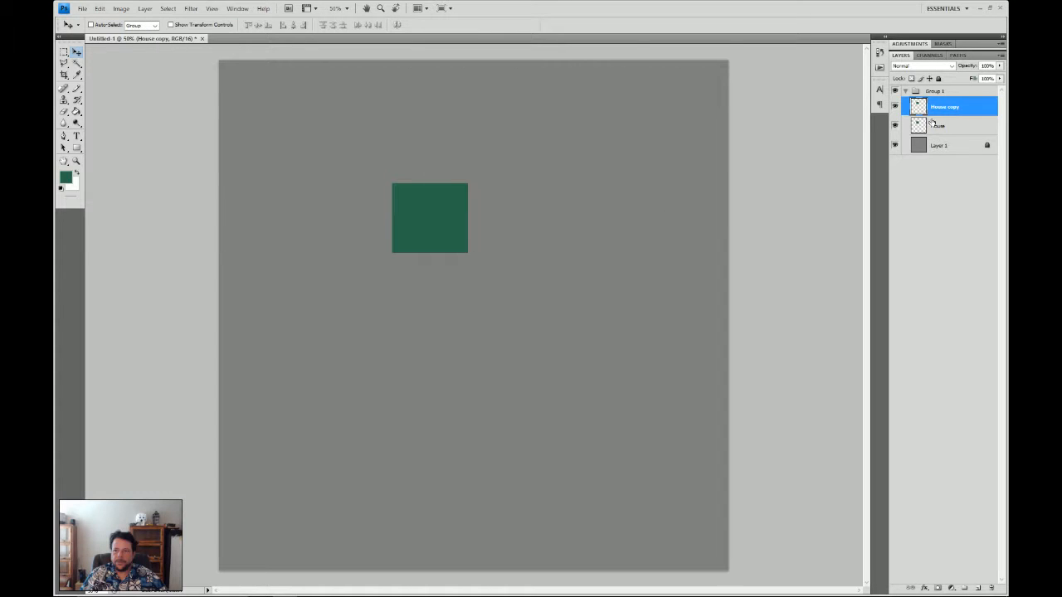
drag(937, 113, 936, 146)
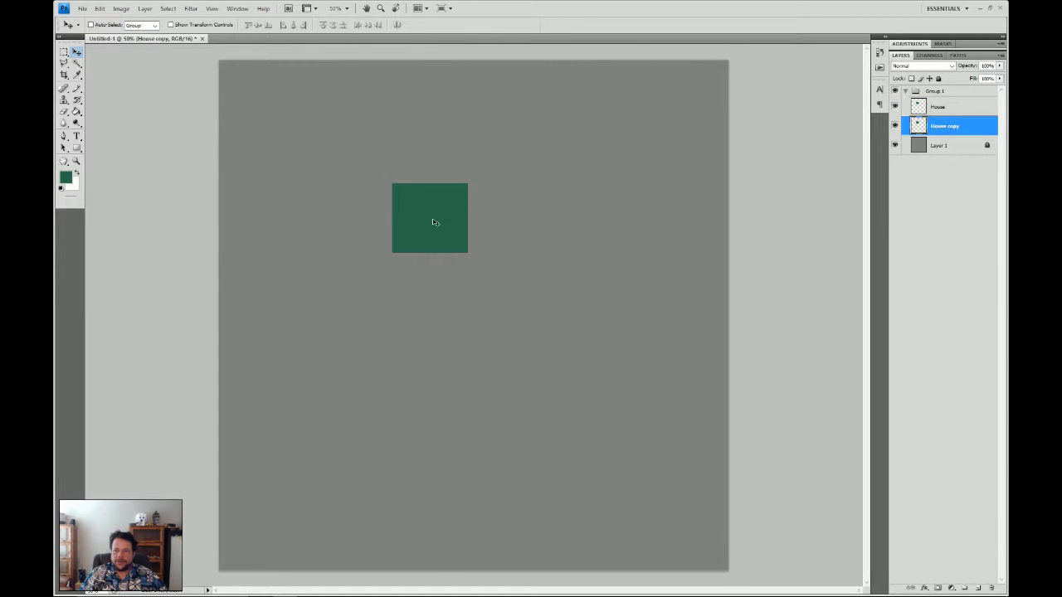
drag(438, 225, 438, 227)
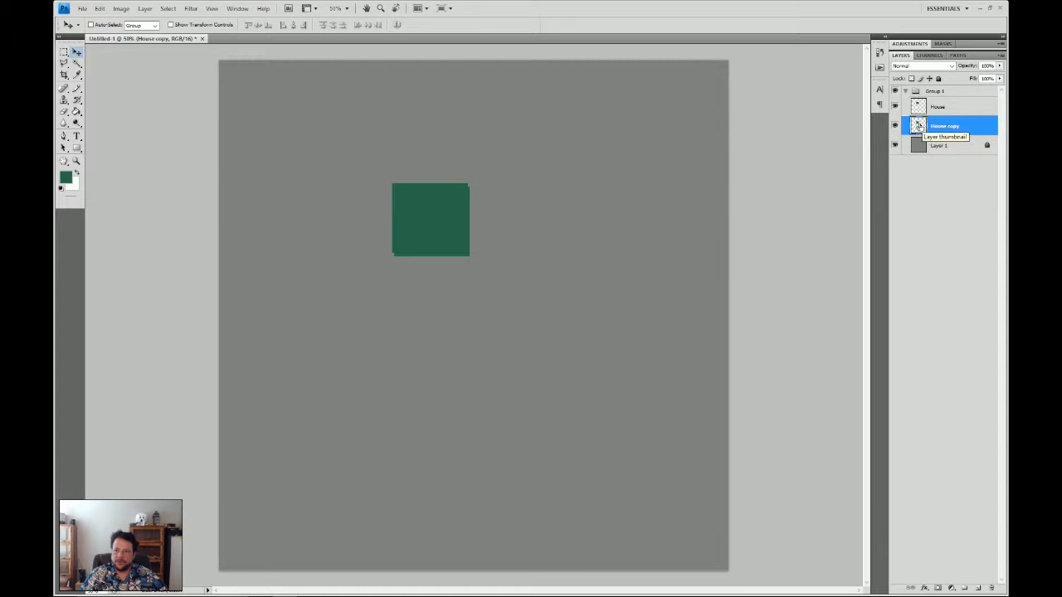
Load the House copy layer's outline as a selection, fill it with black and check it by toggling the House layer's visibility
ctrl+click(918, 125)
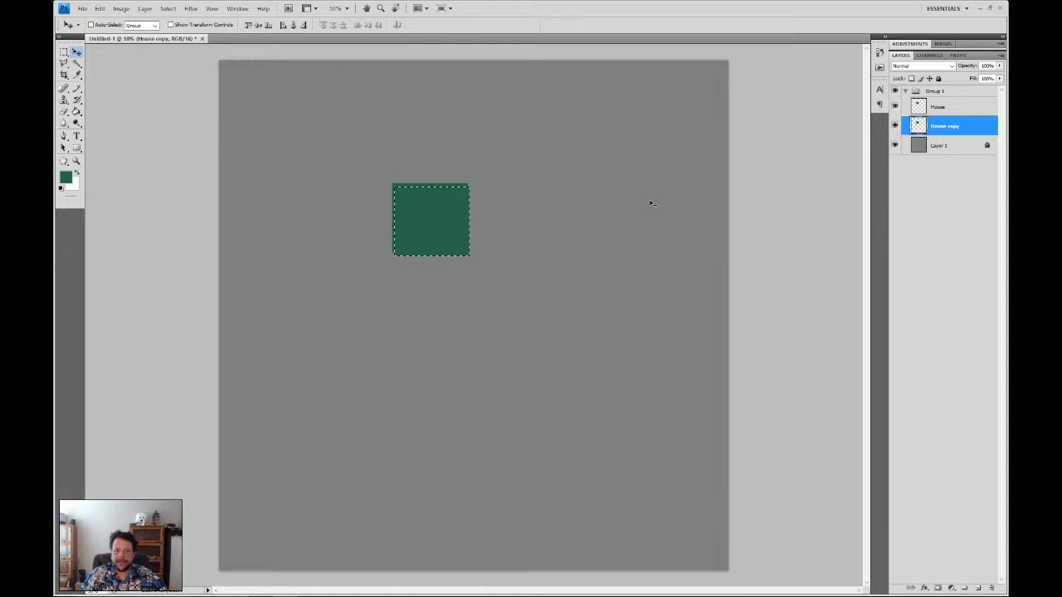
click(77, 111)
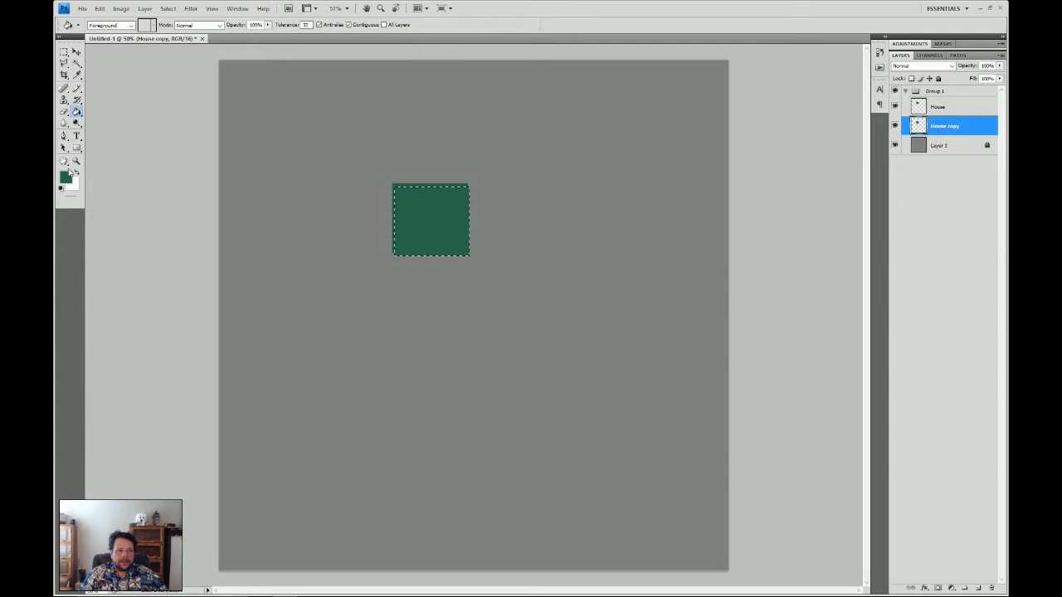
click(61, 188)
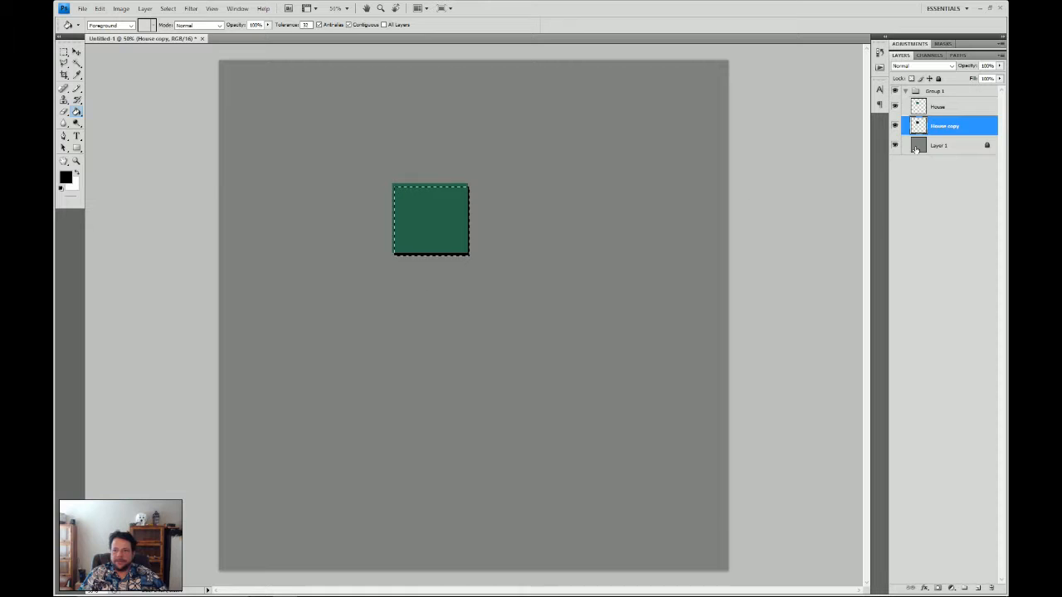
click(894, 107)
click(895, 107)
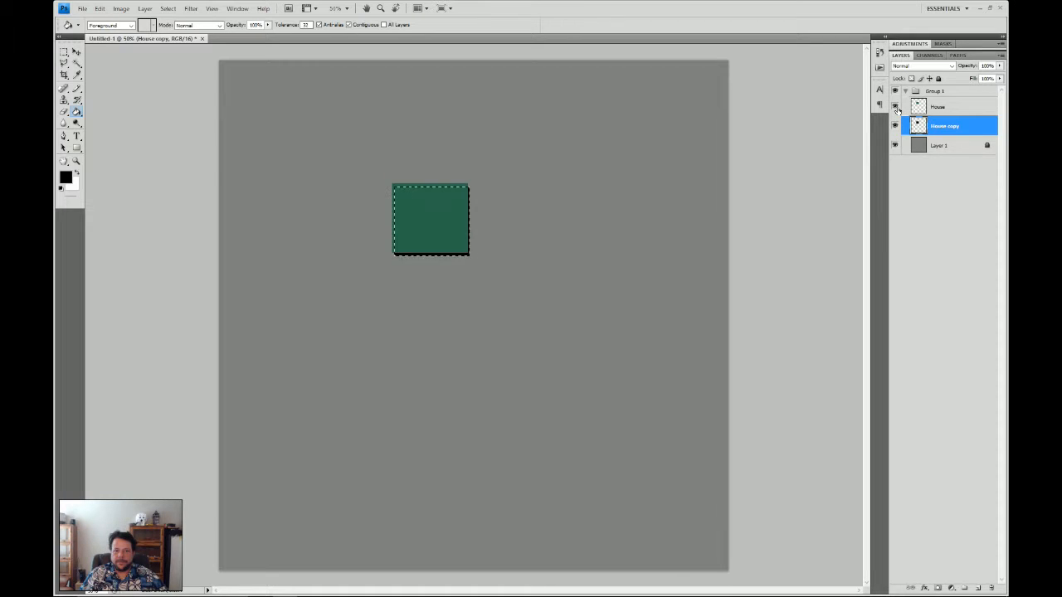
Deselect and move the black House copy rectangle slightly farther down and right as a hard shadow
key(ctrl+d)
key(v)
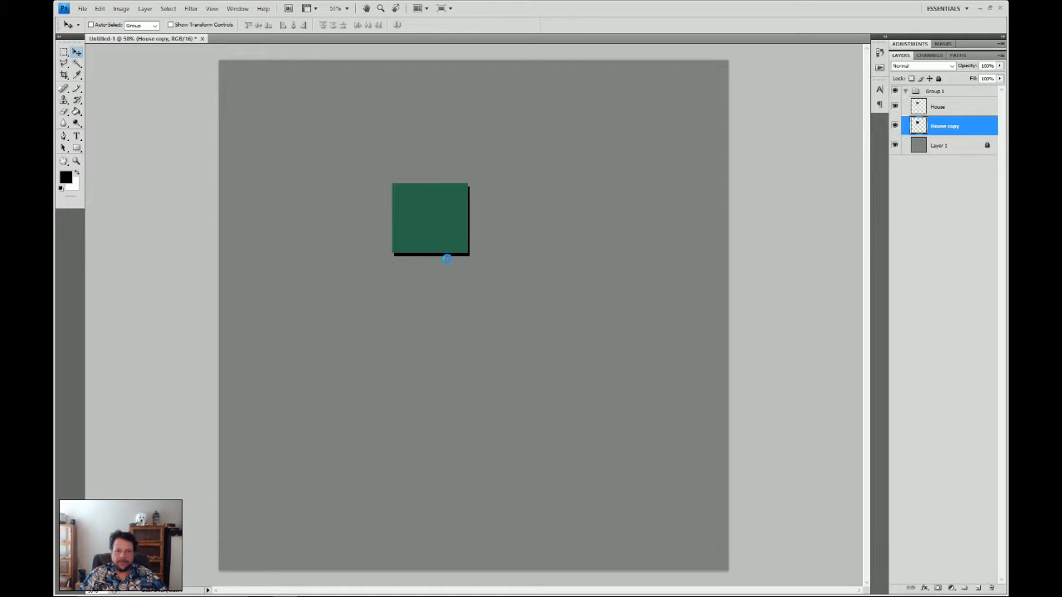
drag(447, 259, 449, 261)
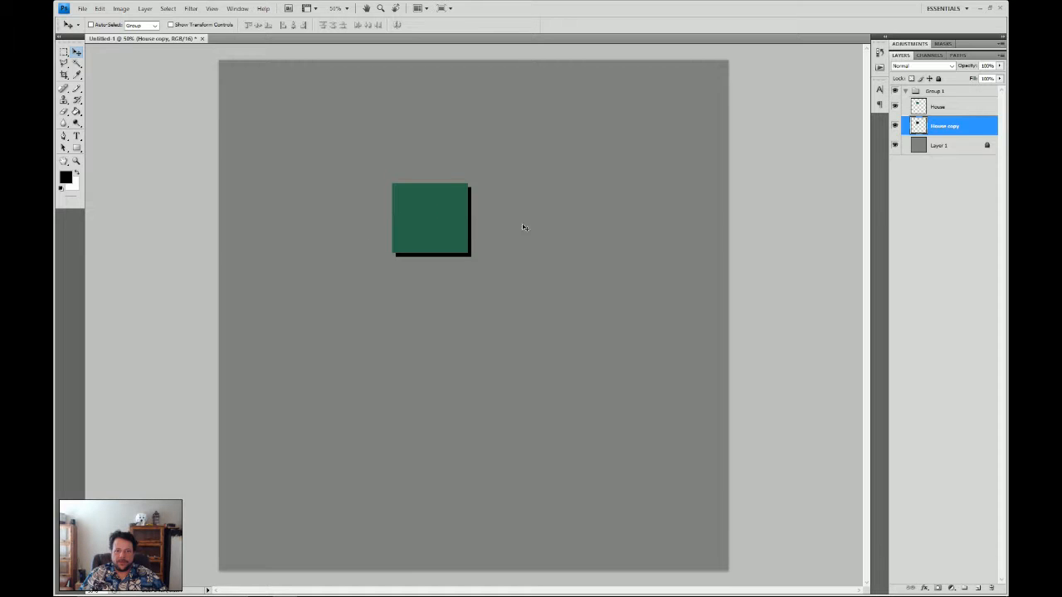
click(188, 10)
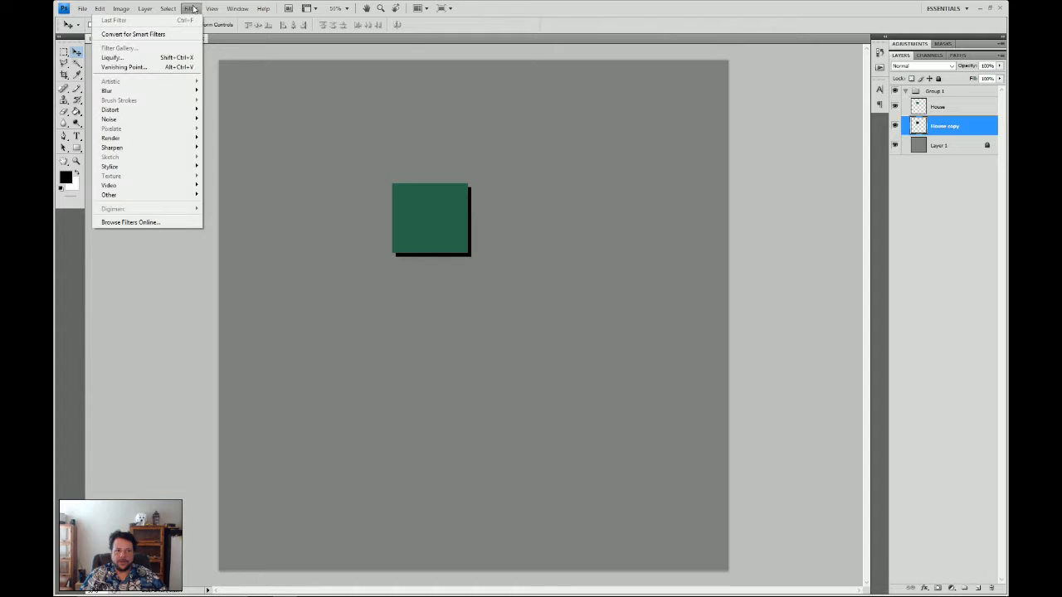
mouse_move(176, 14)
click(529, 10)
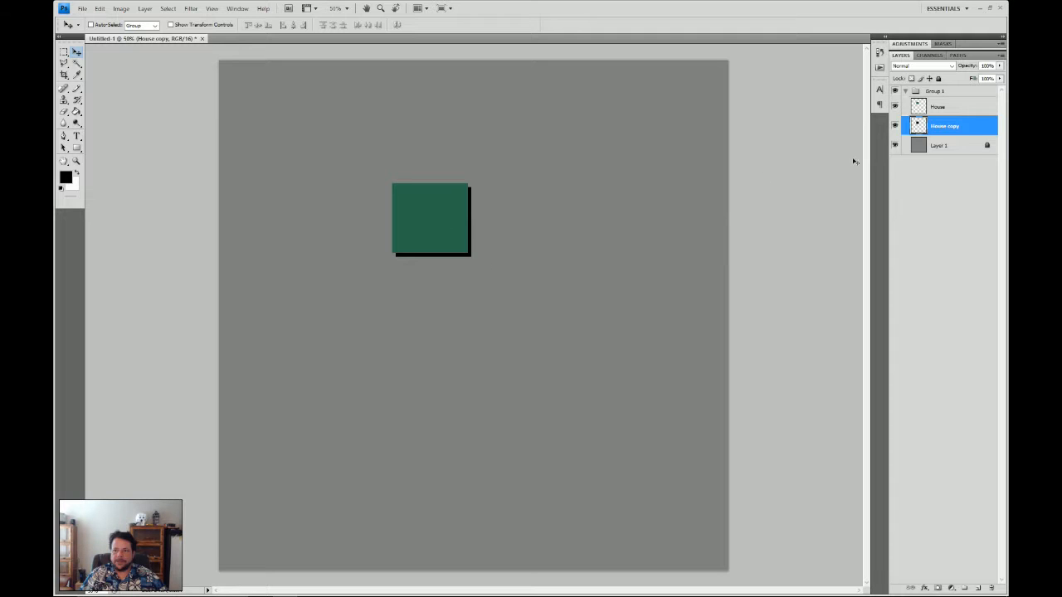
Duplicate the green House layer as House copy 2, directly above the original
click(943, 109)
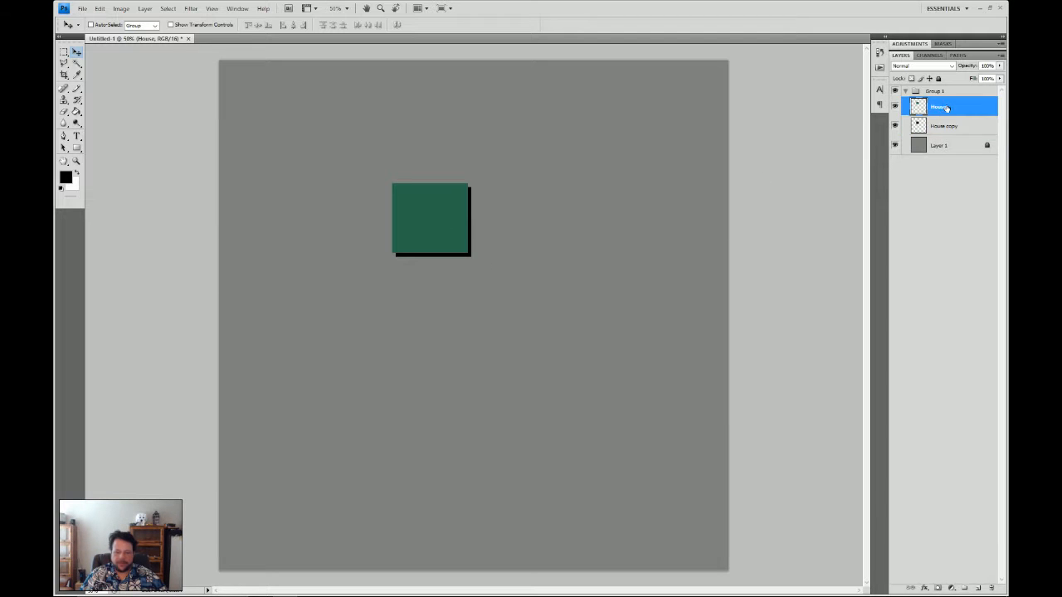
right_click(947, 107)
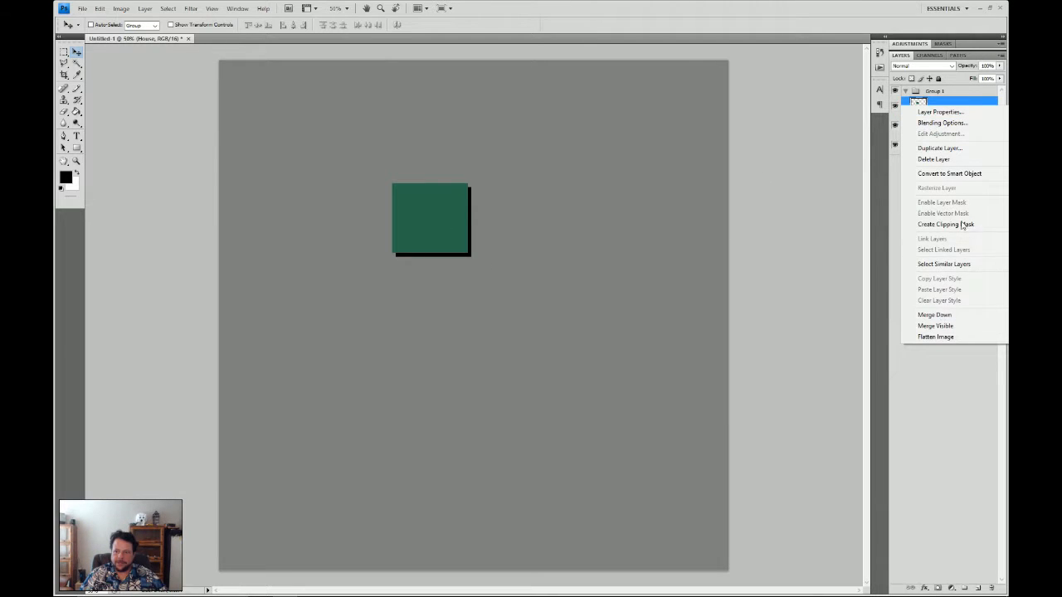
click(948, 151)
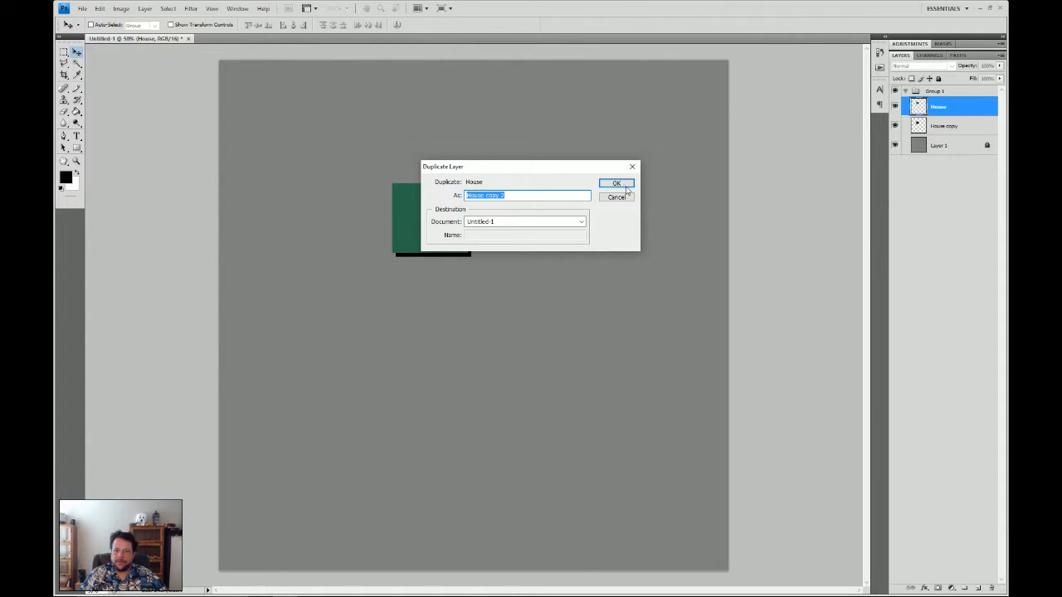
click(625, 186)
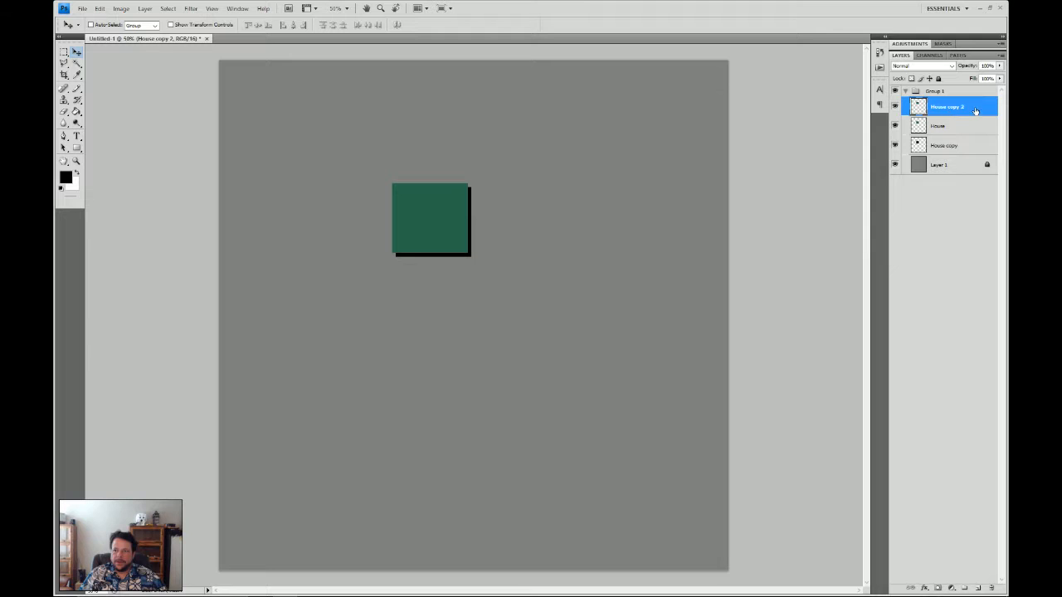
Give House copy 2 a Chisel Hard Bevel and Emboss with soften 2 px, sized to form a pyramid roof, and toggle the layer to compare
double_click(970, 108)
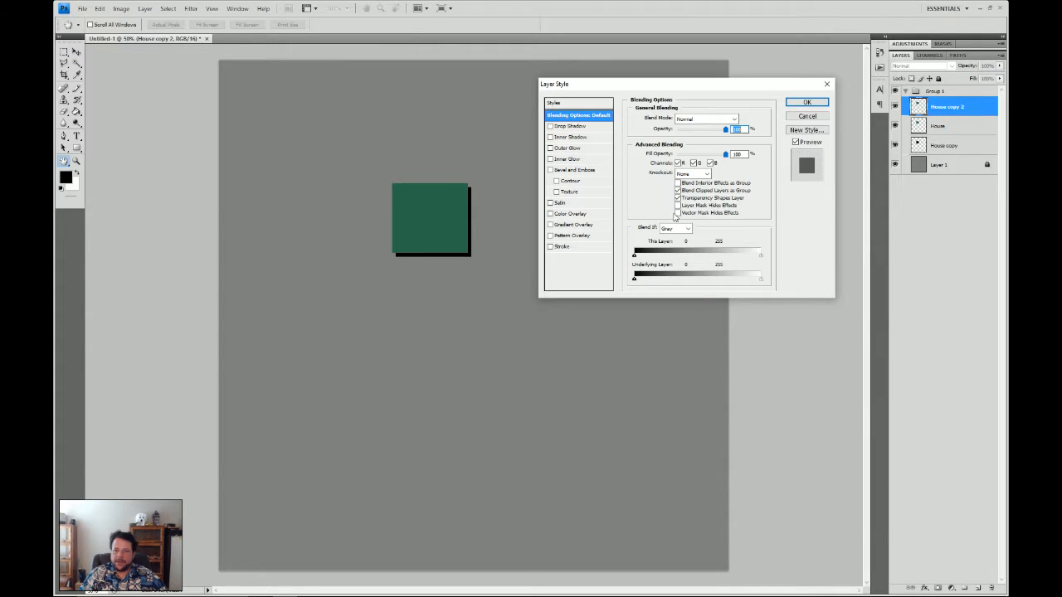
click(549, 170)
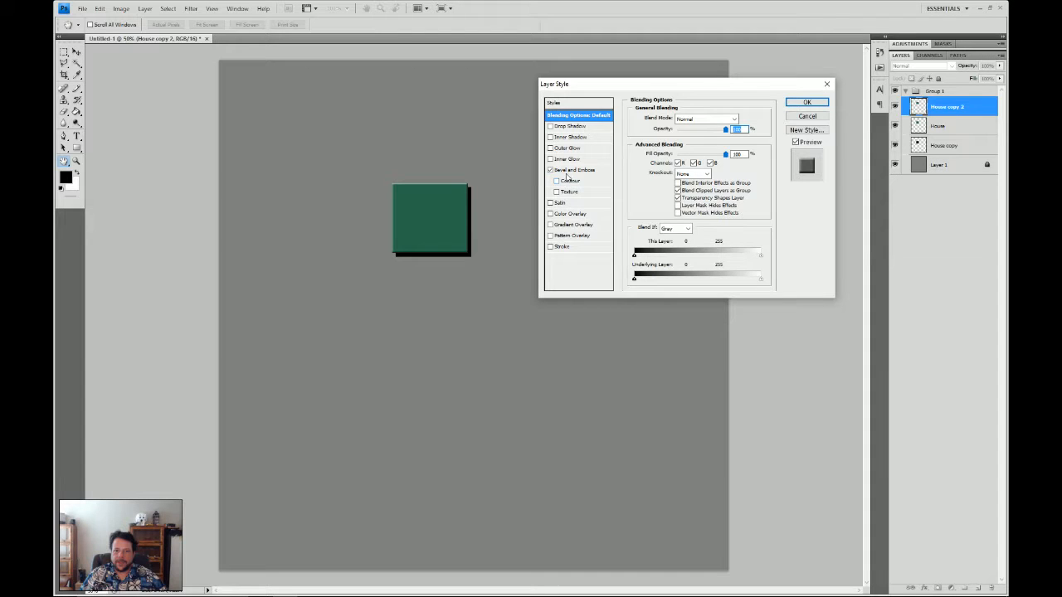
click(569, 171)
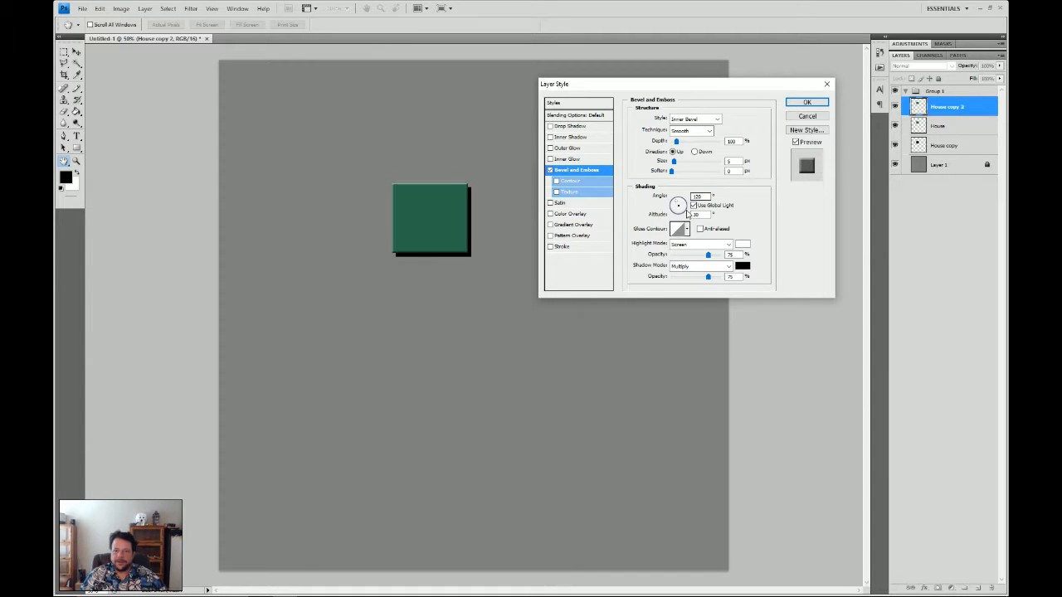
drag(673, 163, 681, 163)
click(695, 130)
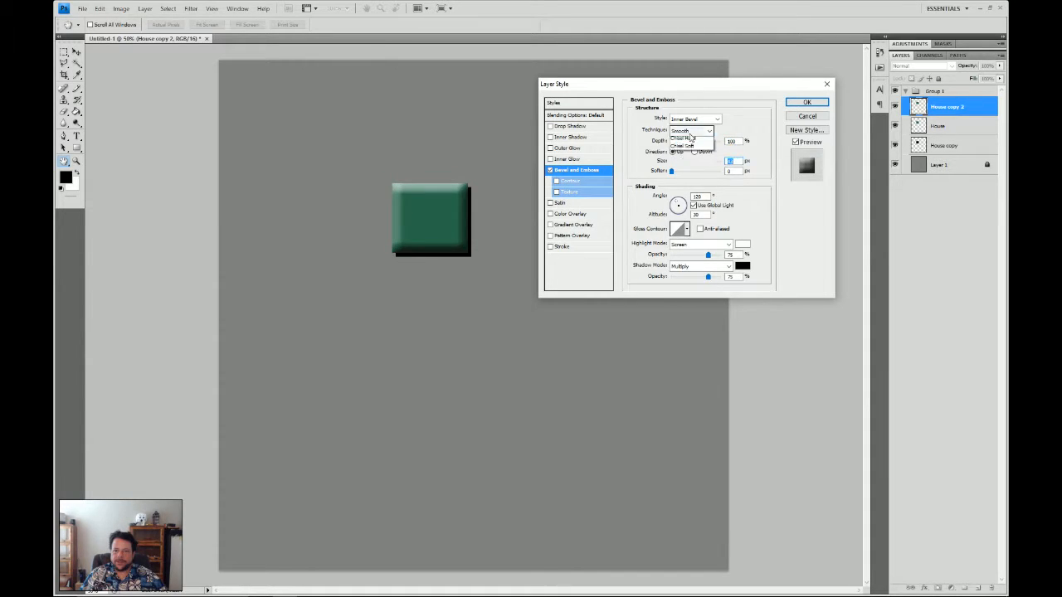
click(683, 148)
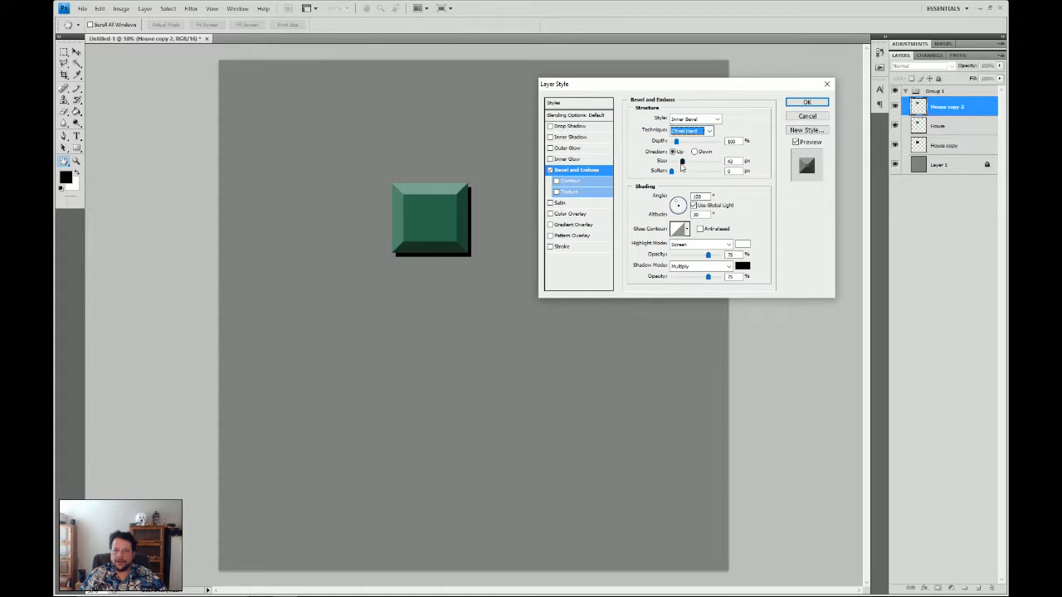
drag(673, 173, 701, 163)
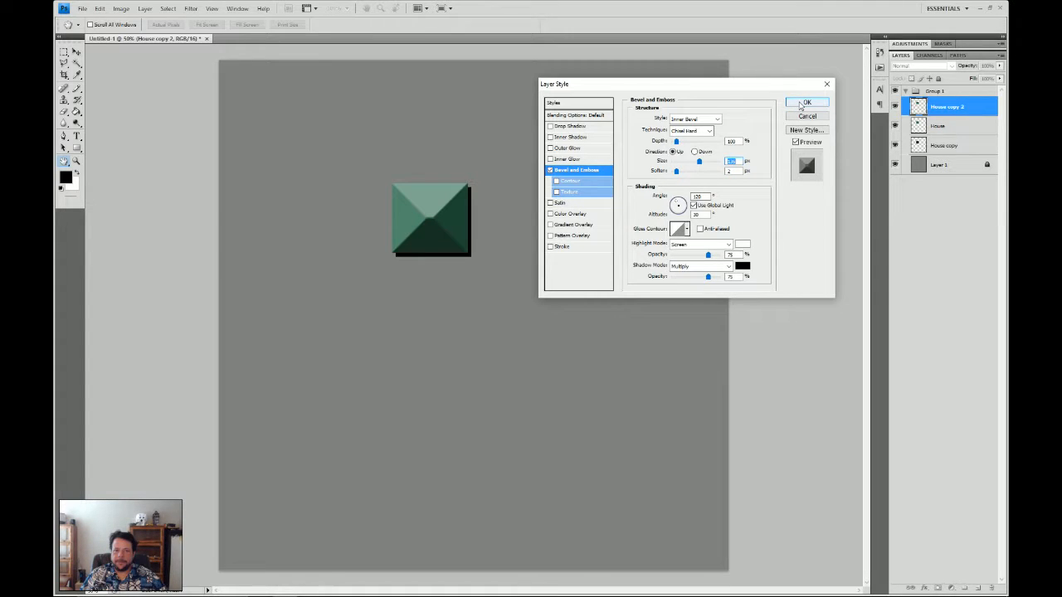
click(800, 104)
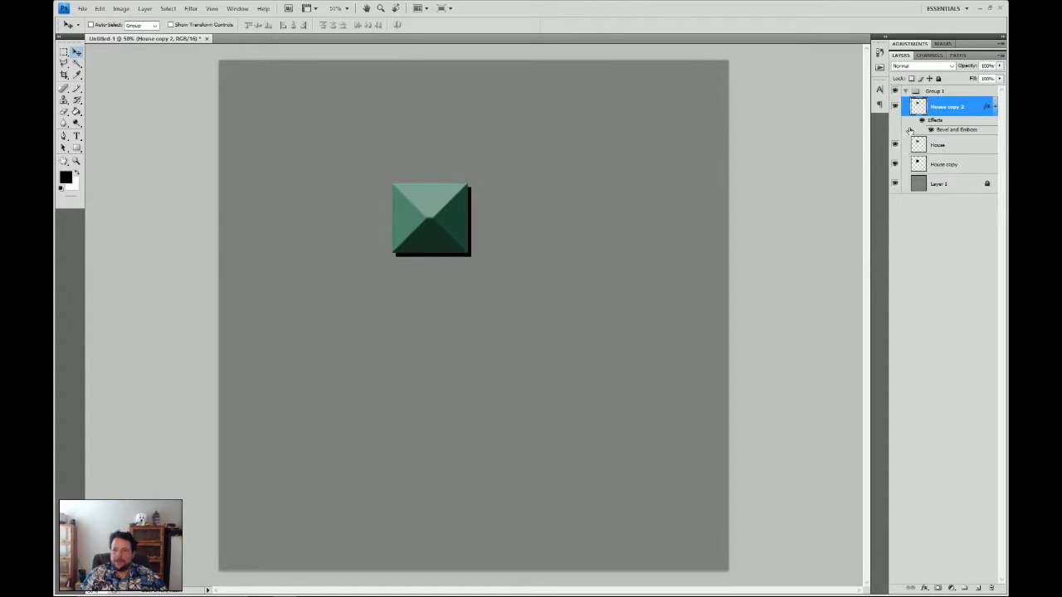
click(895, 106)
click(895, 106)
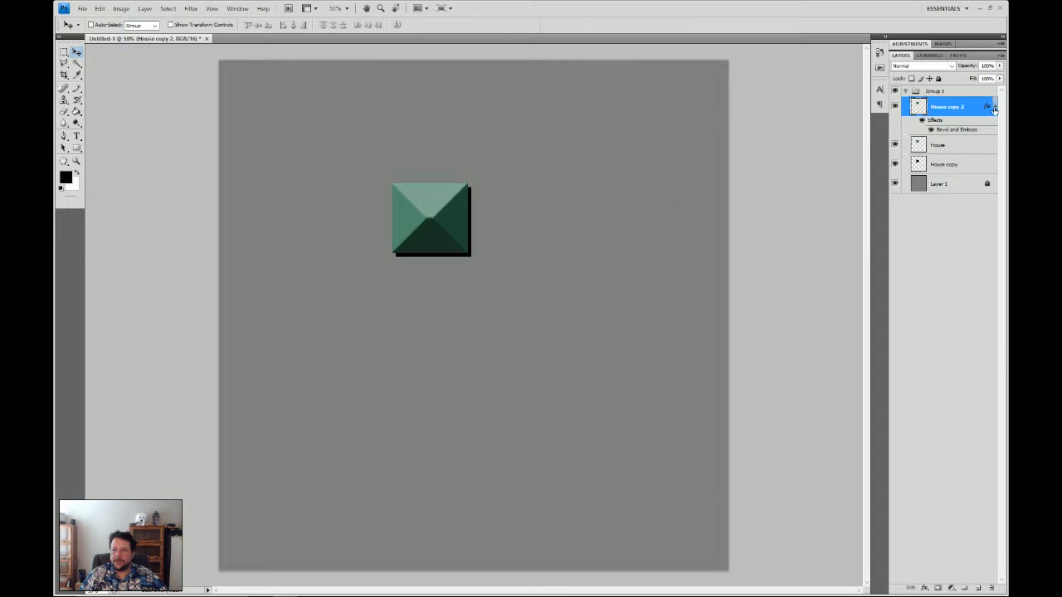
Collapse the effects list of House copy 2, set the layer's fill to 0% and deselect it
click(994, 108)
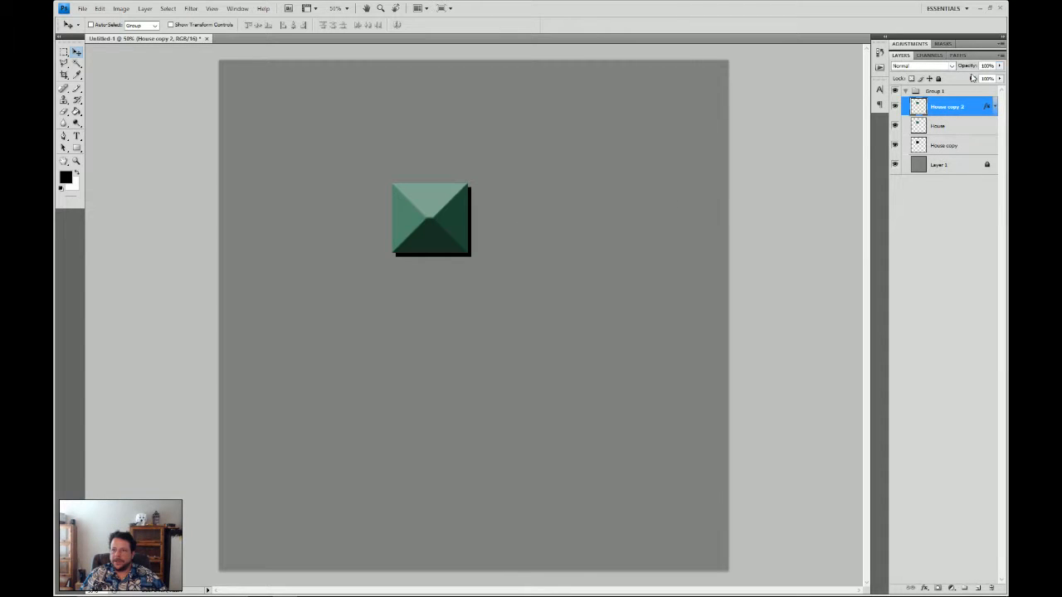
click(999, 78)
drag(1000, 89, 819, 147)
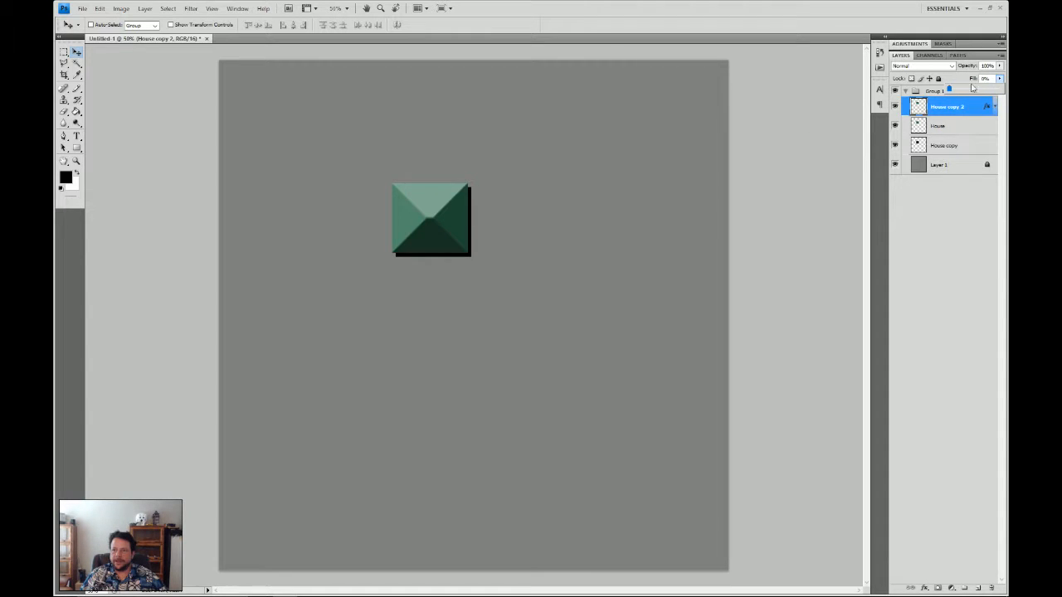
click(939, 209)
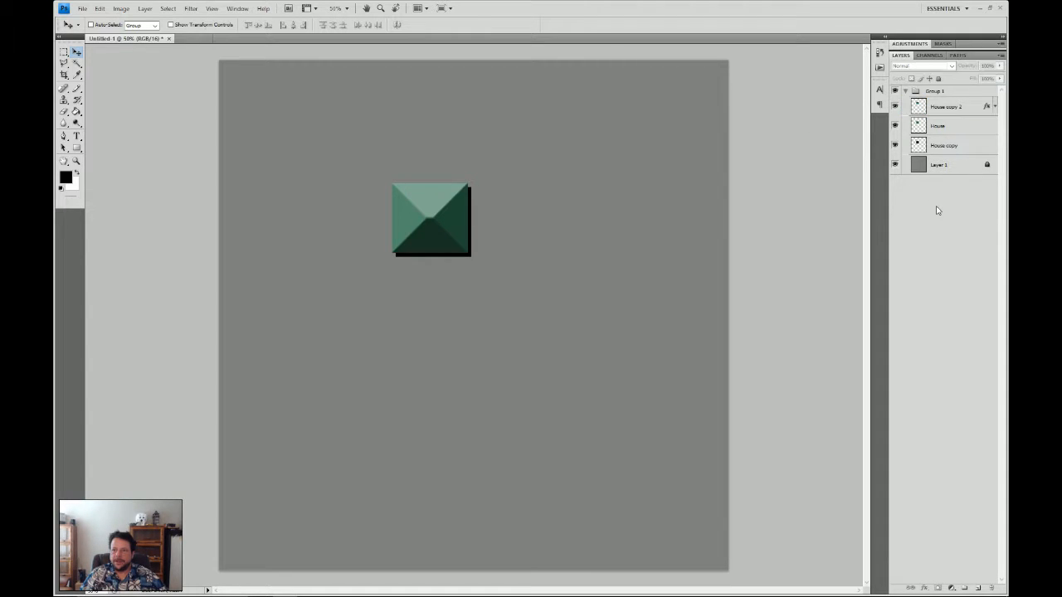
Temporarily hide the House and House copy layers to view the roof bevel on its own, and show both again
click(917, 124)
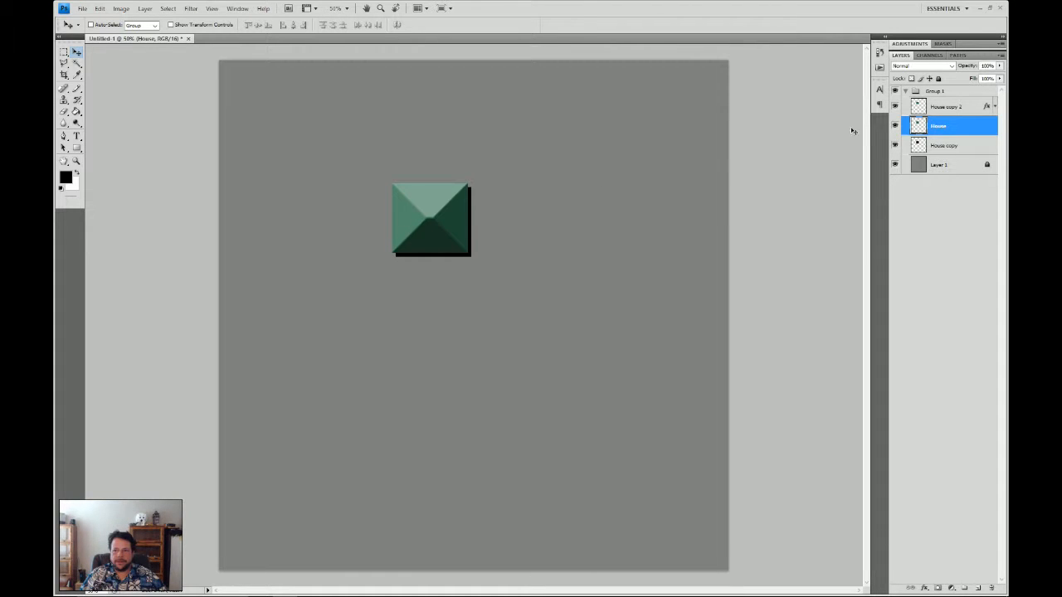
click(894, 125)
click(894, 145)
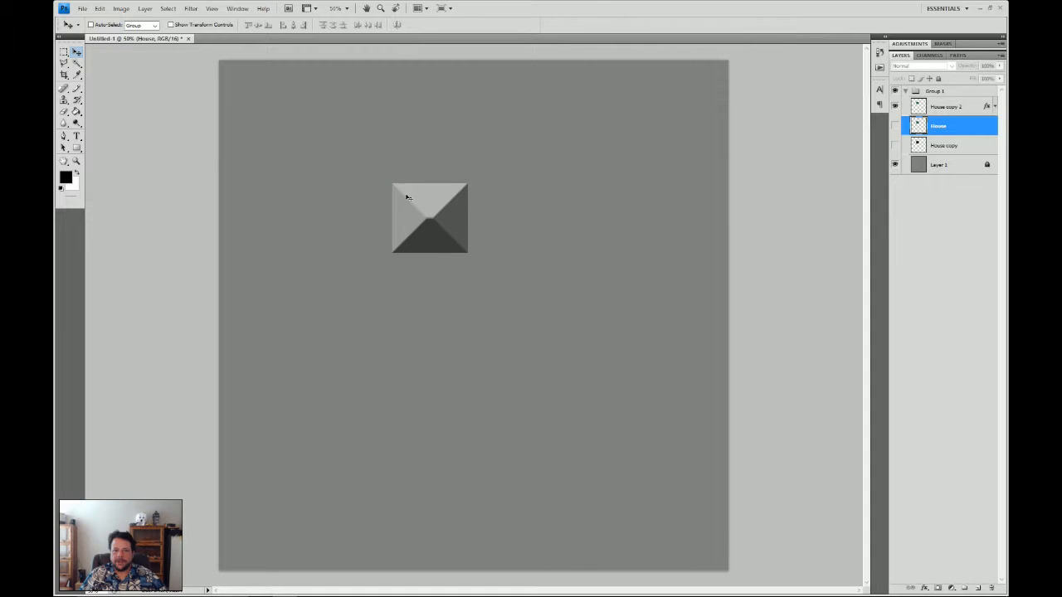
click(894, 145)
click(894, 125)
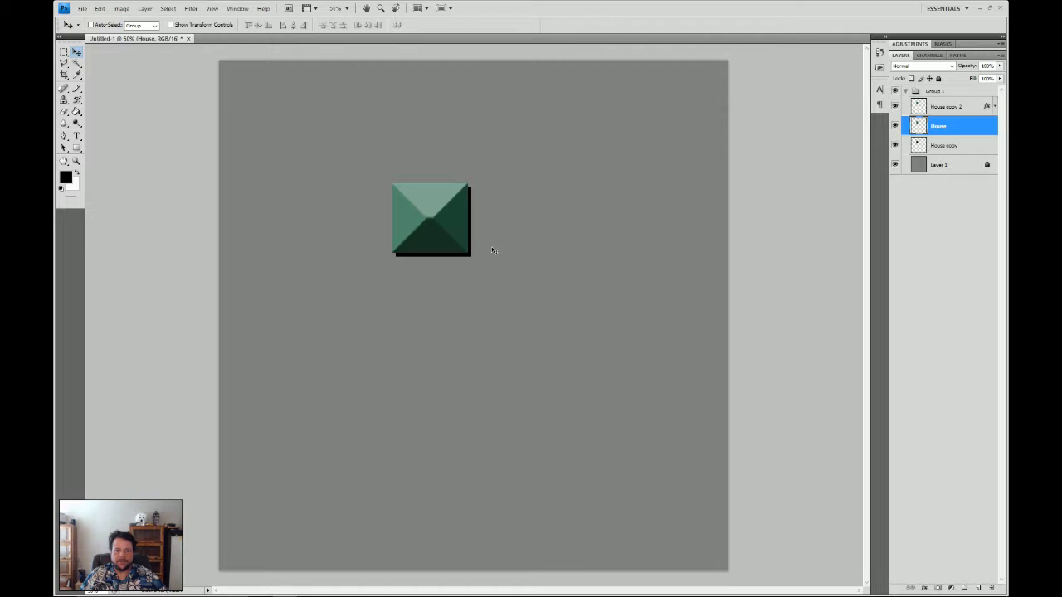
Switch to the LMM texture folder in File Explorer and open Pavement_02_UV_H_CM_1 in Photoshop as a separate document
mouse_move(207, 595)
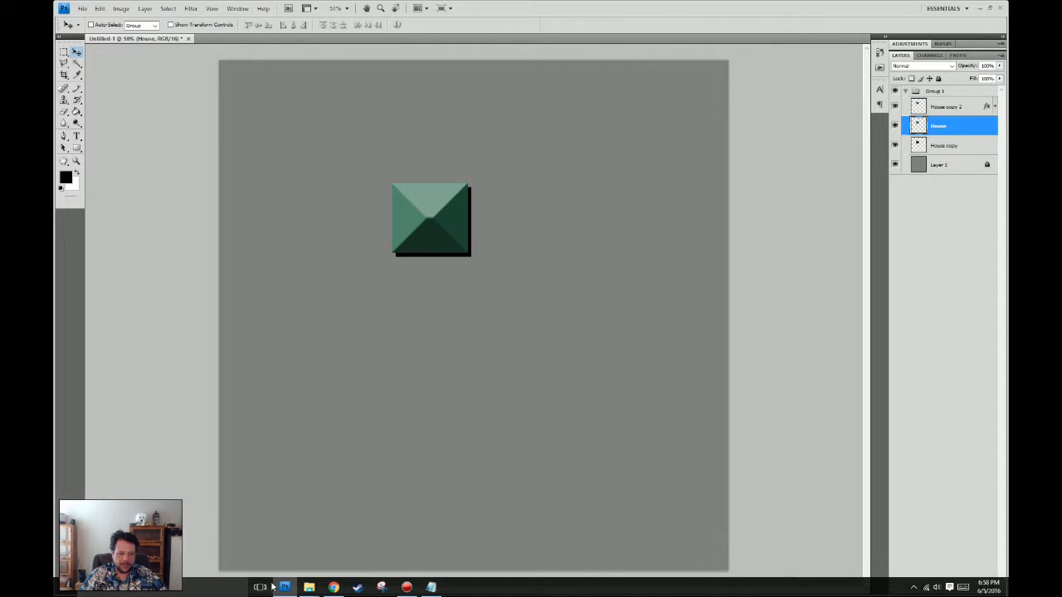
mouse_move(308, 589)
click(373, 537)
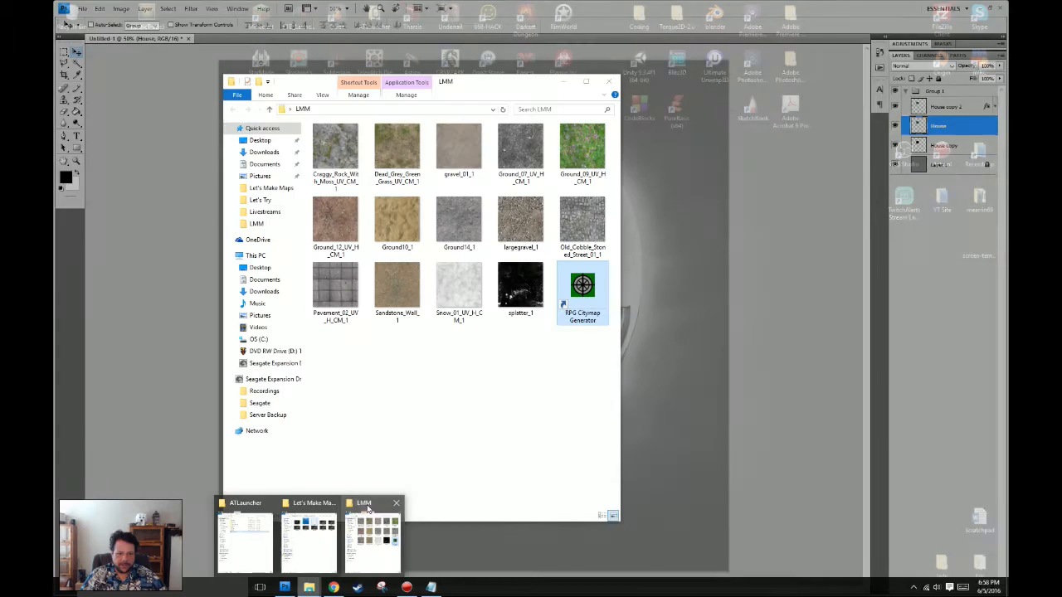
drag(484, 87, 353, 115)
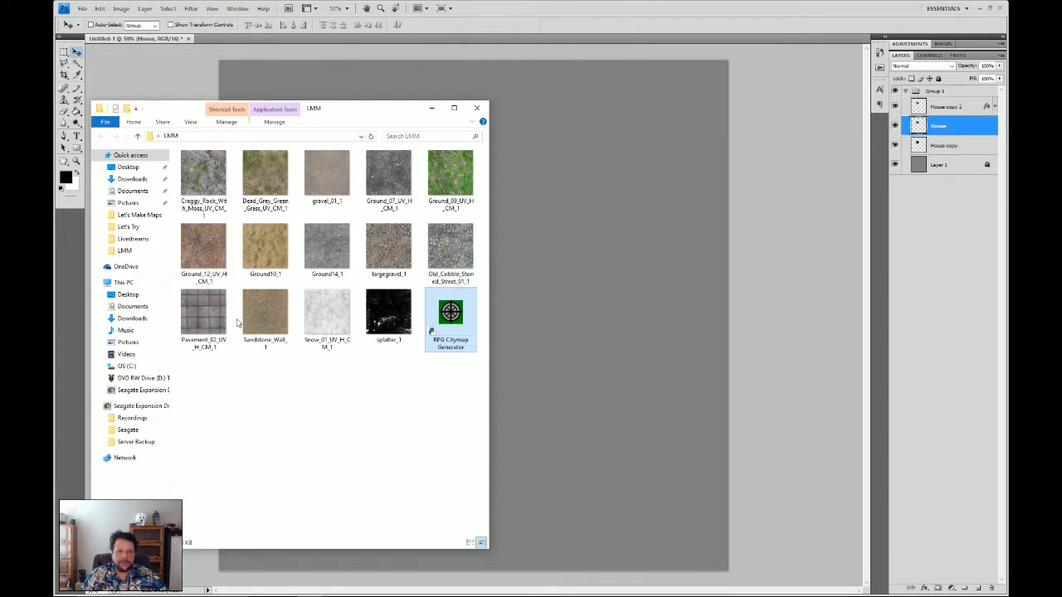
click(207, 321)
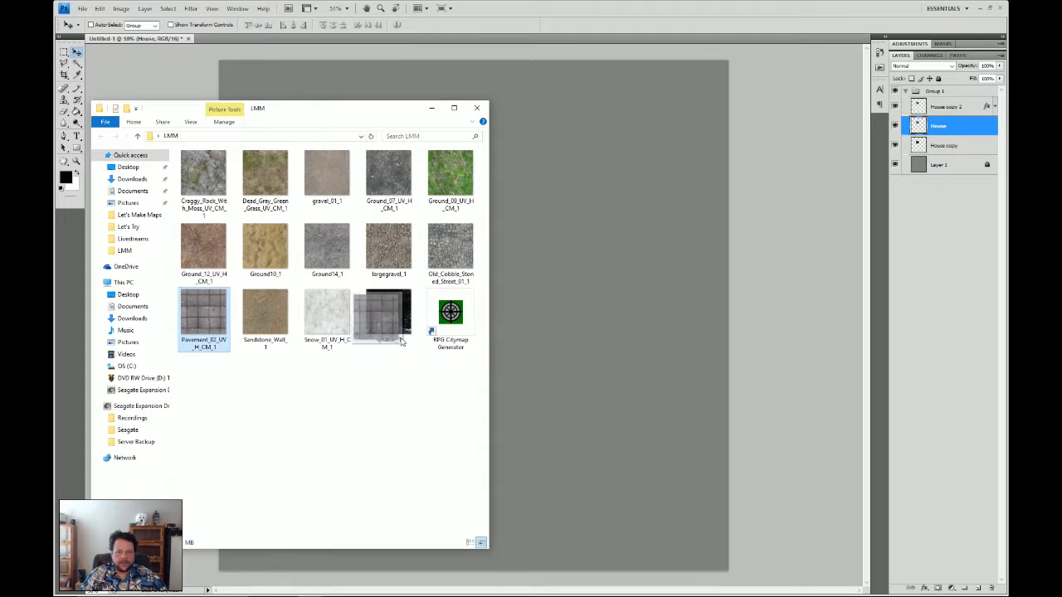
click(587, 284)
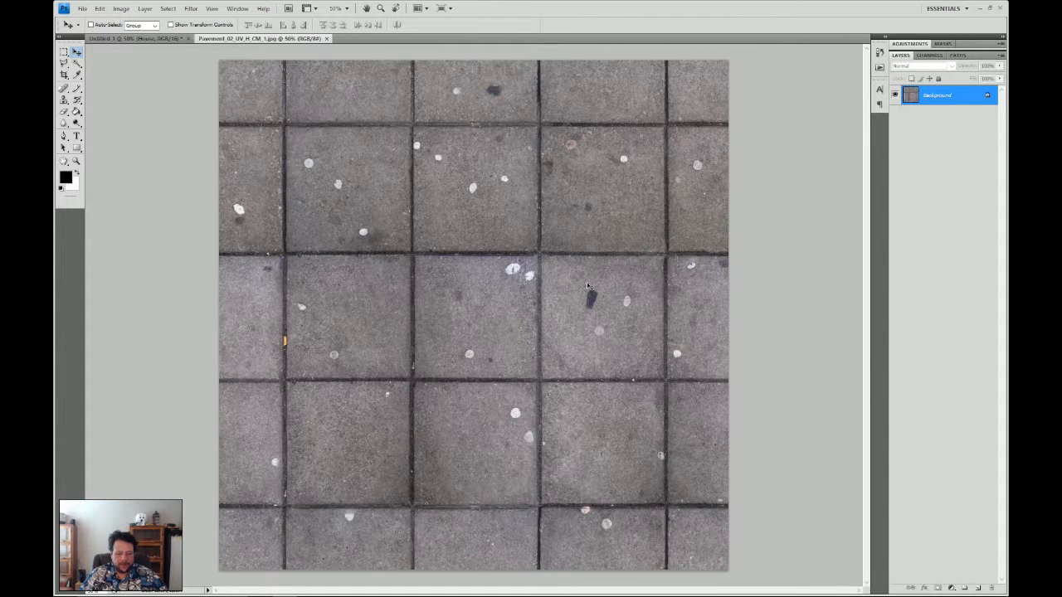
Copy the entire pavement image and paste it into the Untitled-1 map document directly above the House layer
key(ctrl+a)
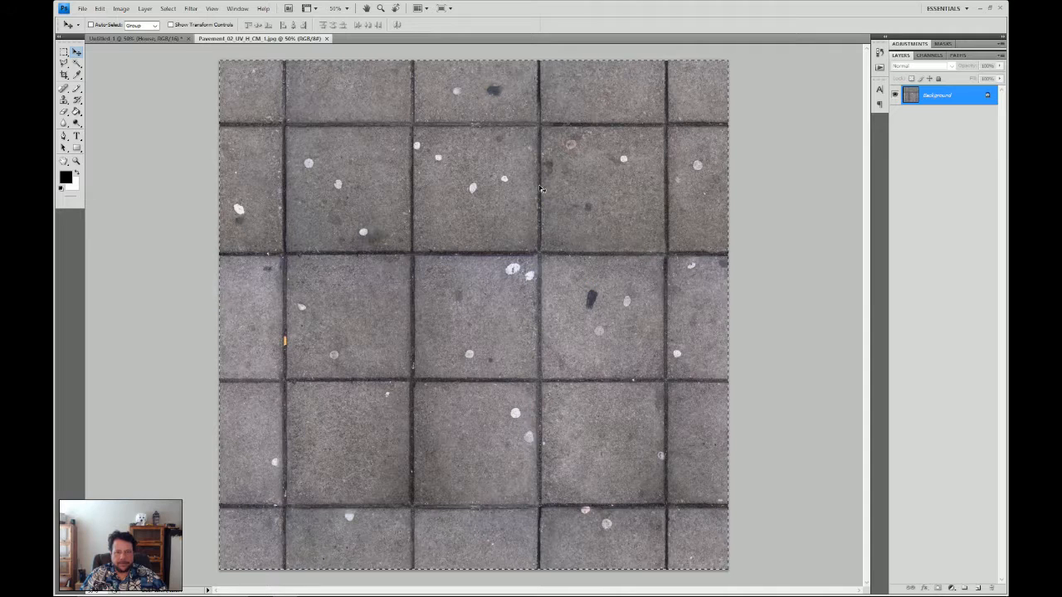
click(170, 39)
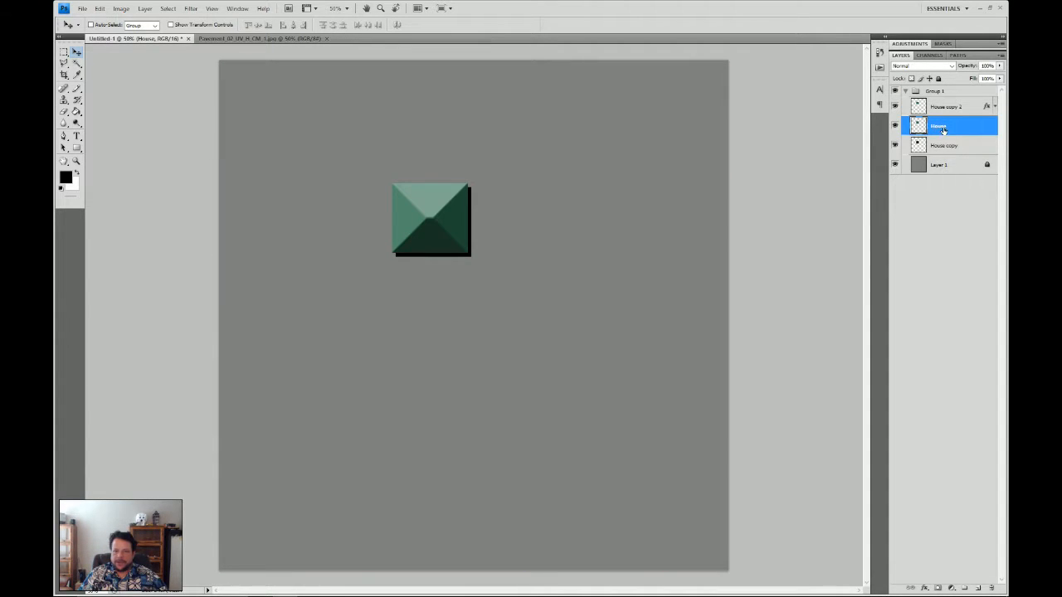
key(ctrl+v)
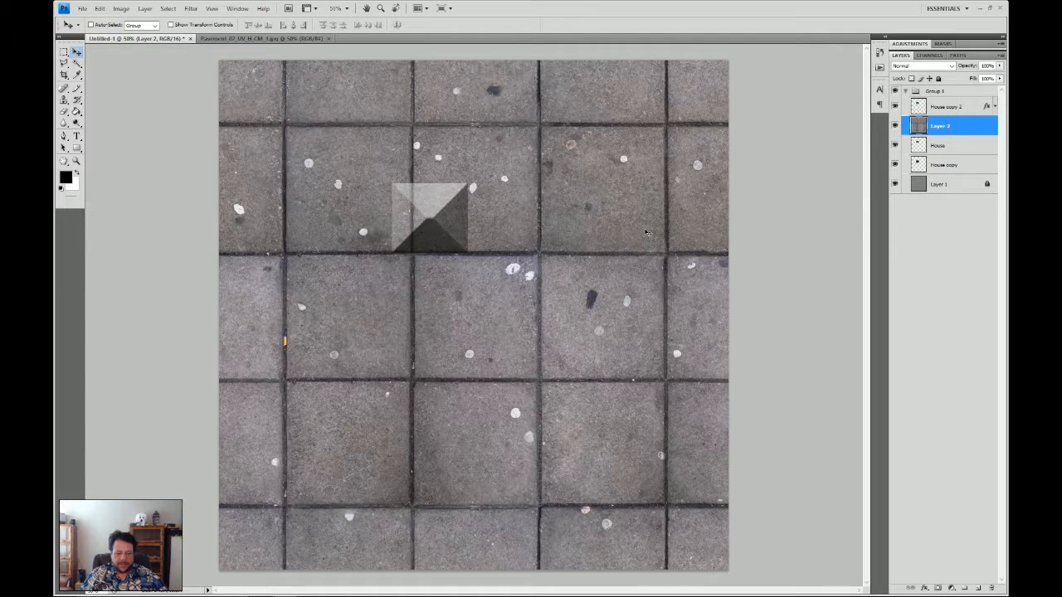
Scale the pasted pavement layer proportionally to about 19.9%, centered over the house so that it covers the whole roof
key(ctrl+t)
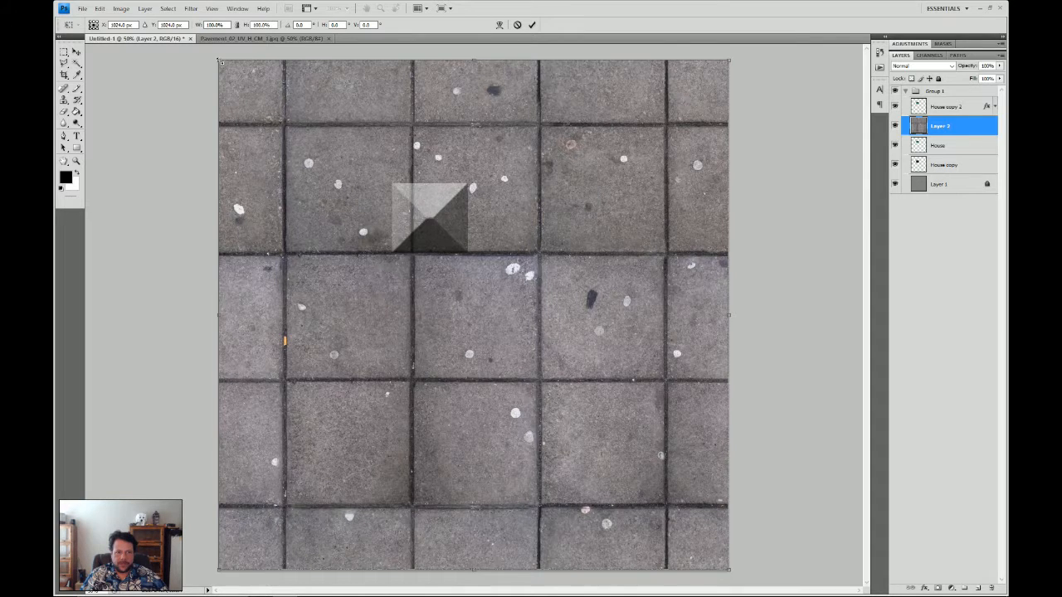
drag(220, 60, 401, 195)
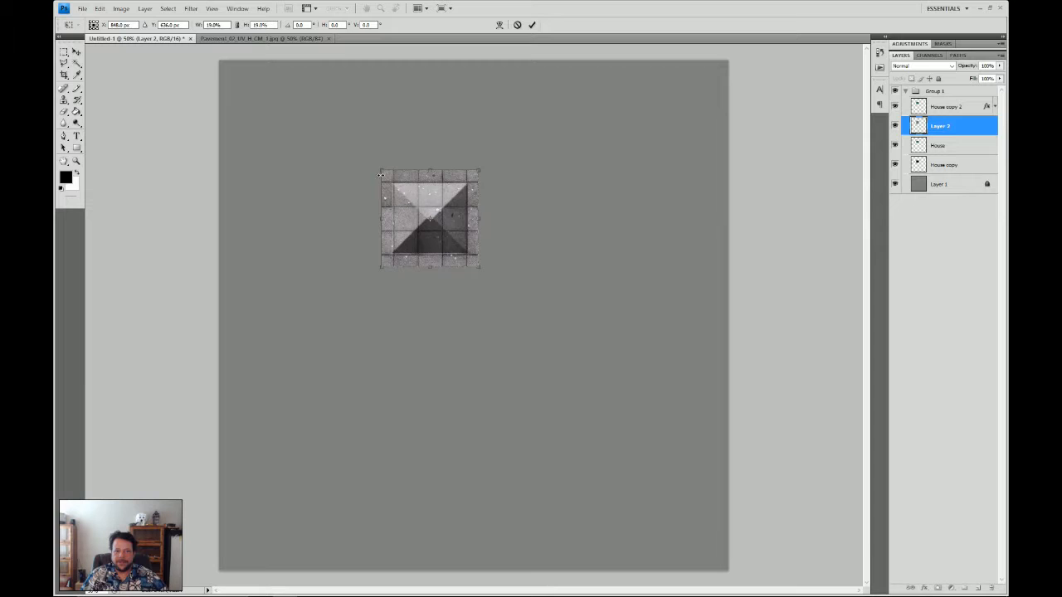
drag(381, 170, 380, 172)
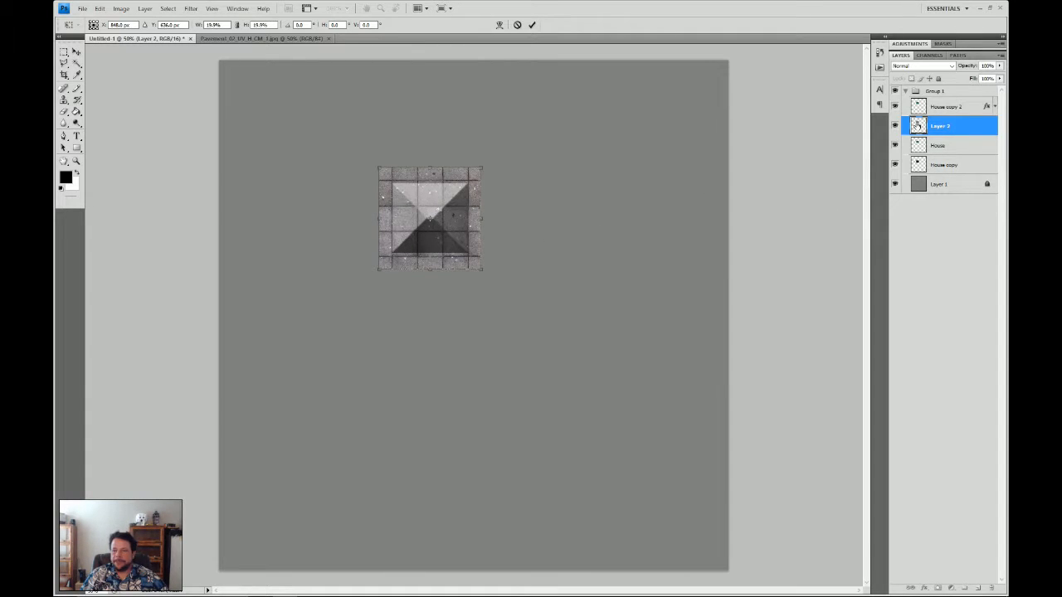
key(Return)
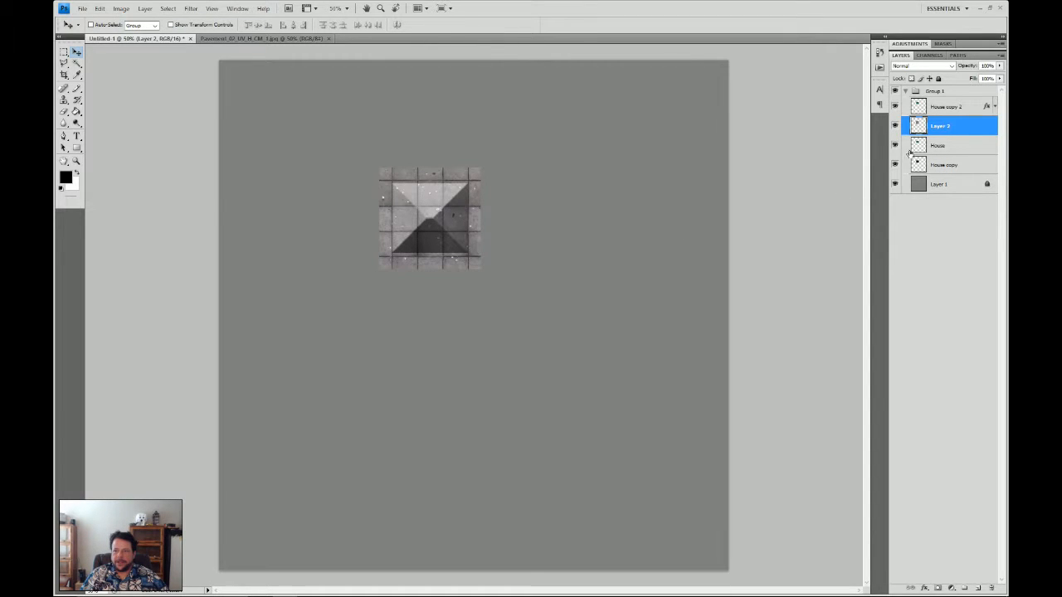
Hide the House layer and load its rectangular outline as a selection
click(940, 146)
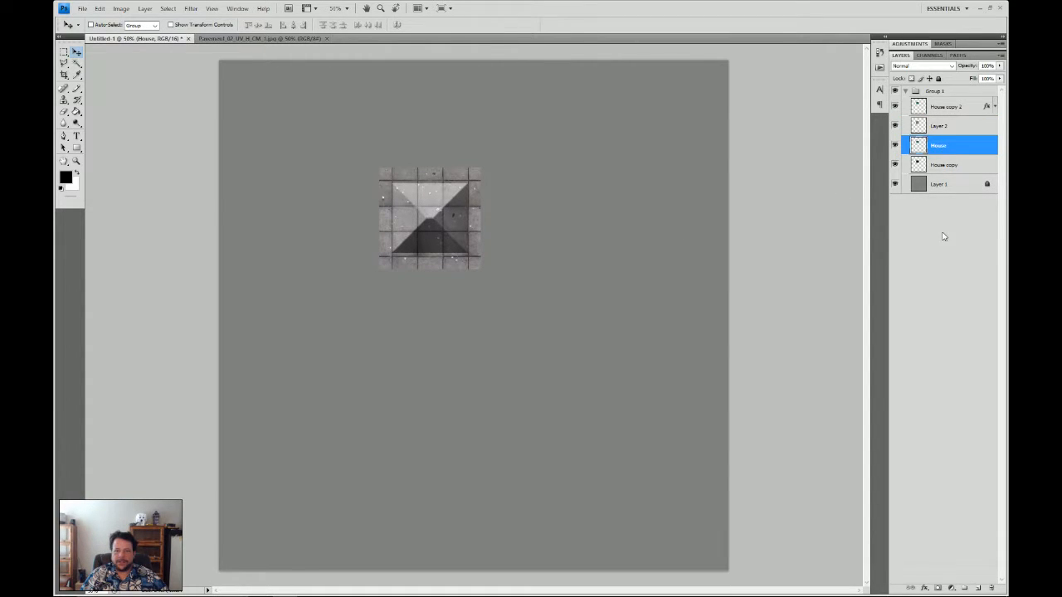
click(895, 146)
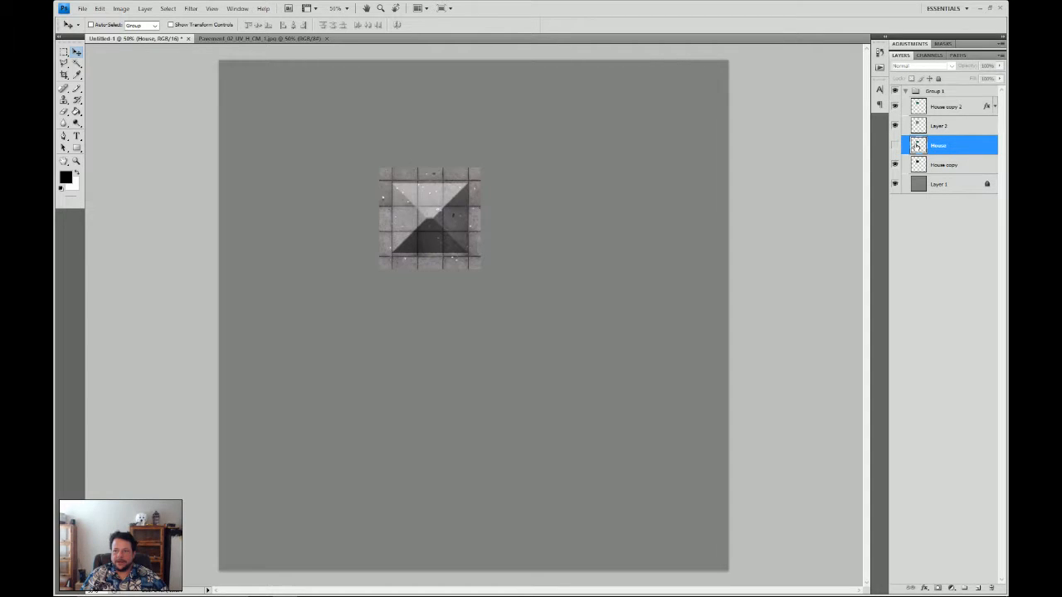
ctrl+click(917, 146)
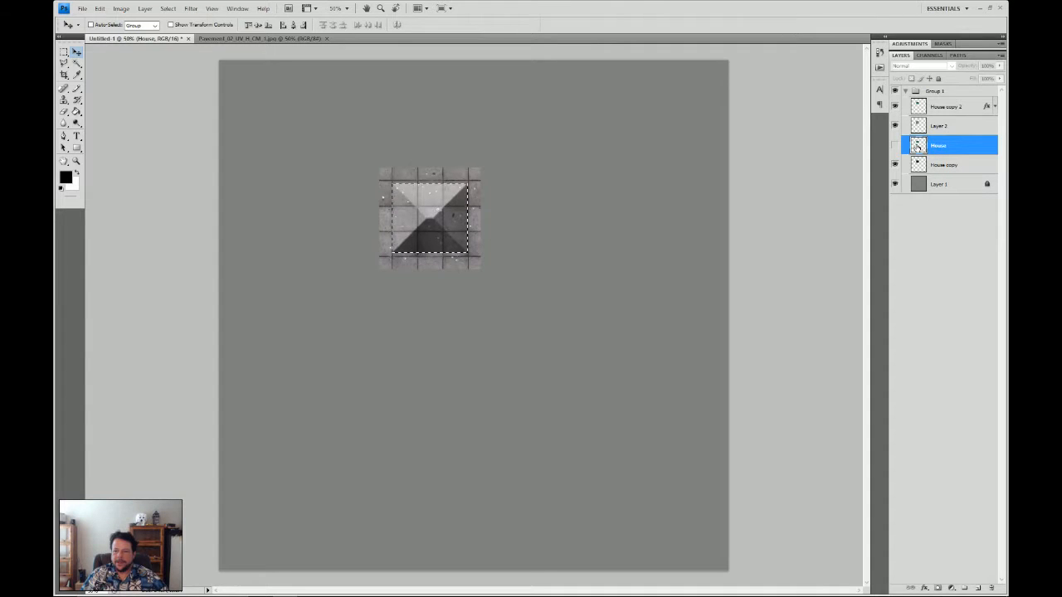
Rename the pavement texture layer as Tiles
click(945, 128)
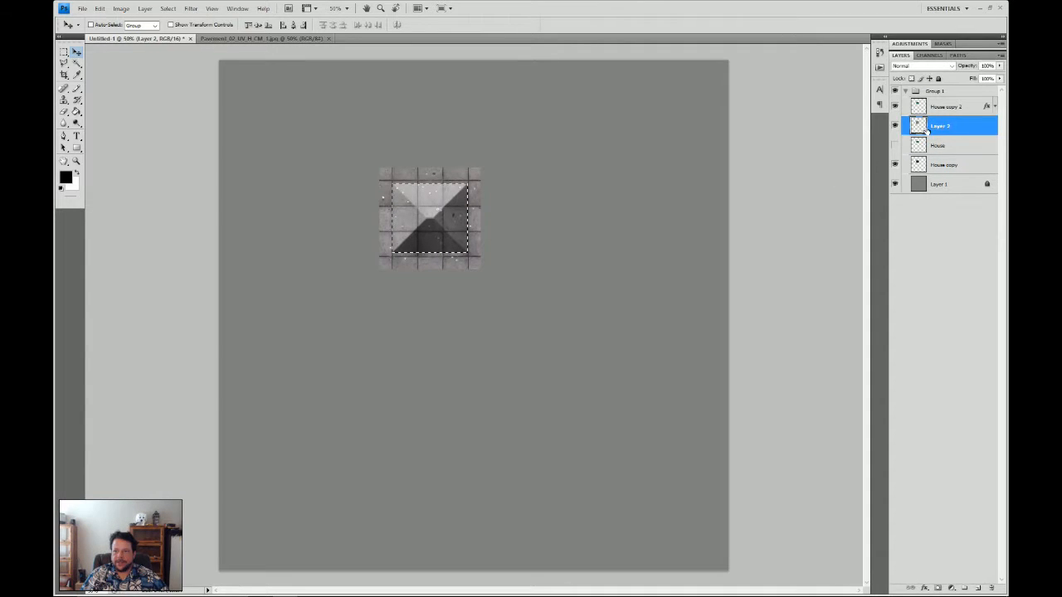
double_click(938, 128)
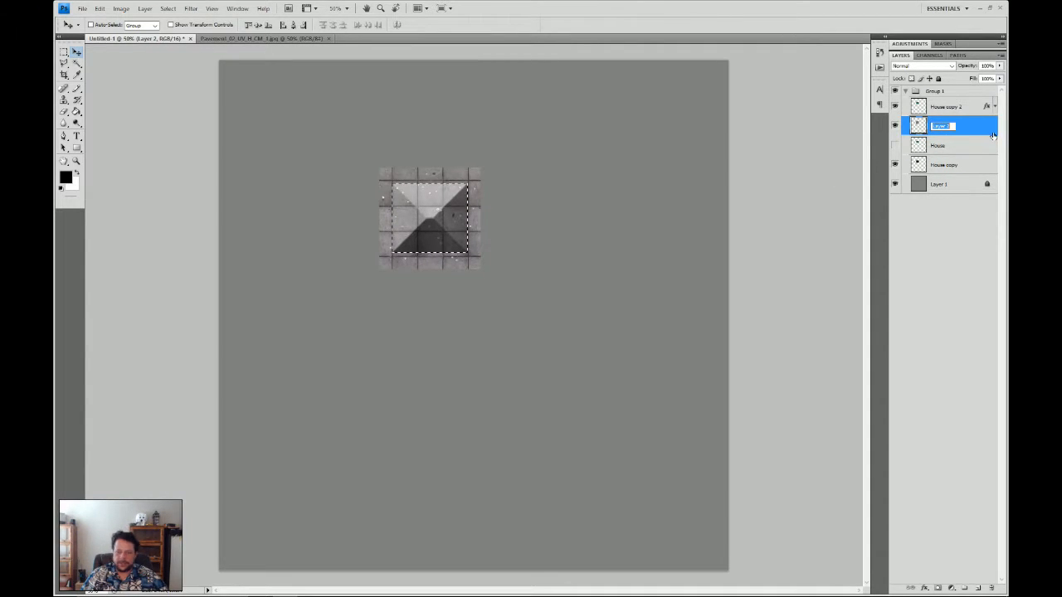
text(Tiles)
key(Return)
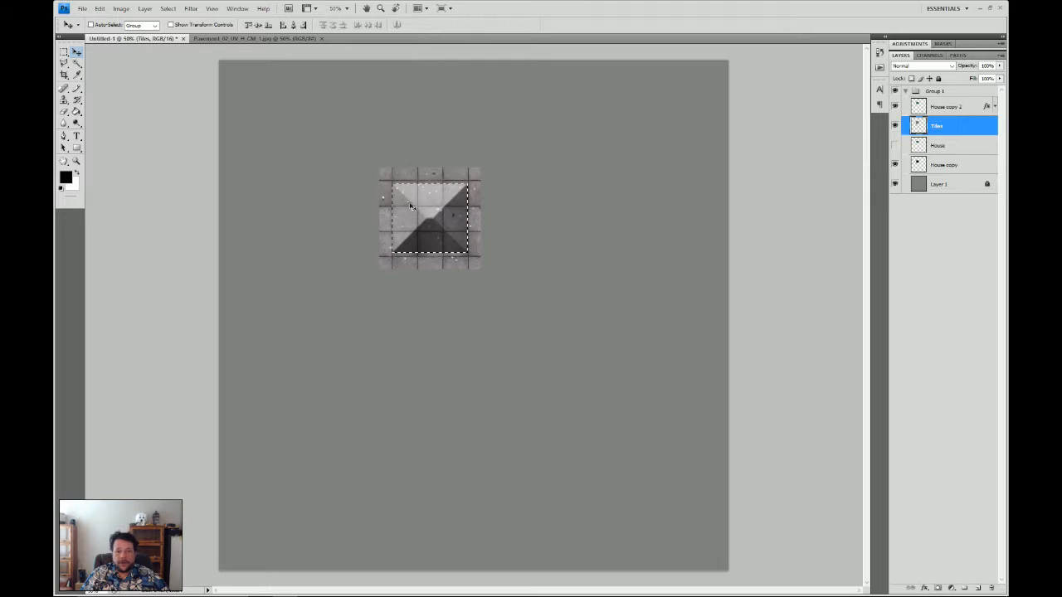
Invert the selection, delete the Tiles texture outside the house outline and deselect
click(168, 8)
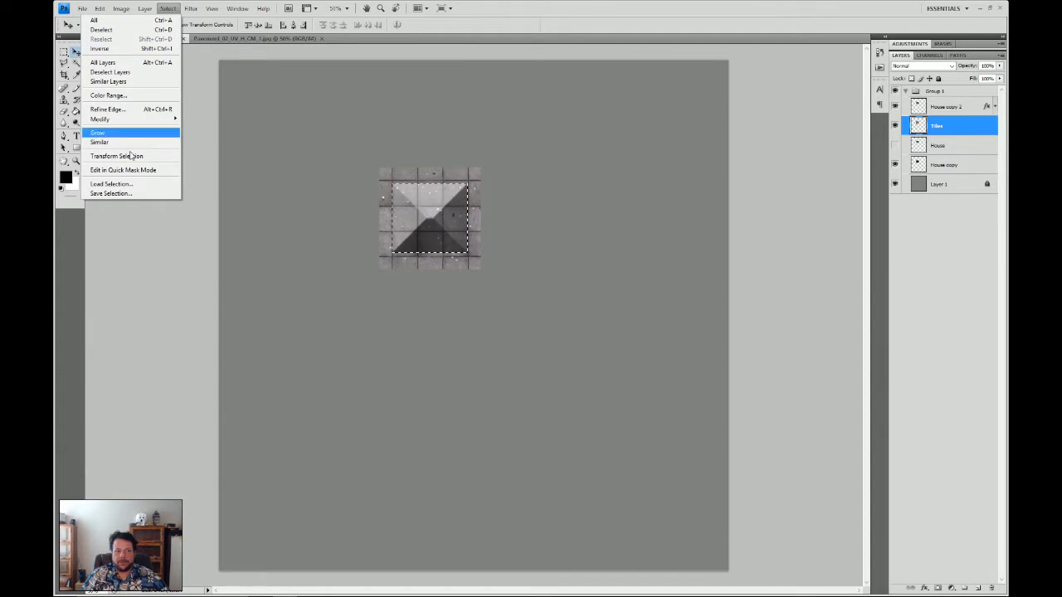
click(161, 49)
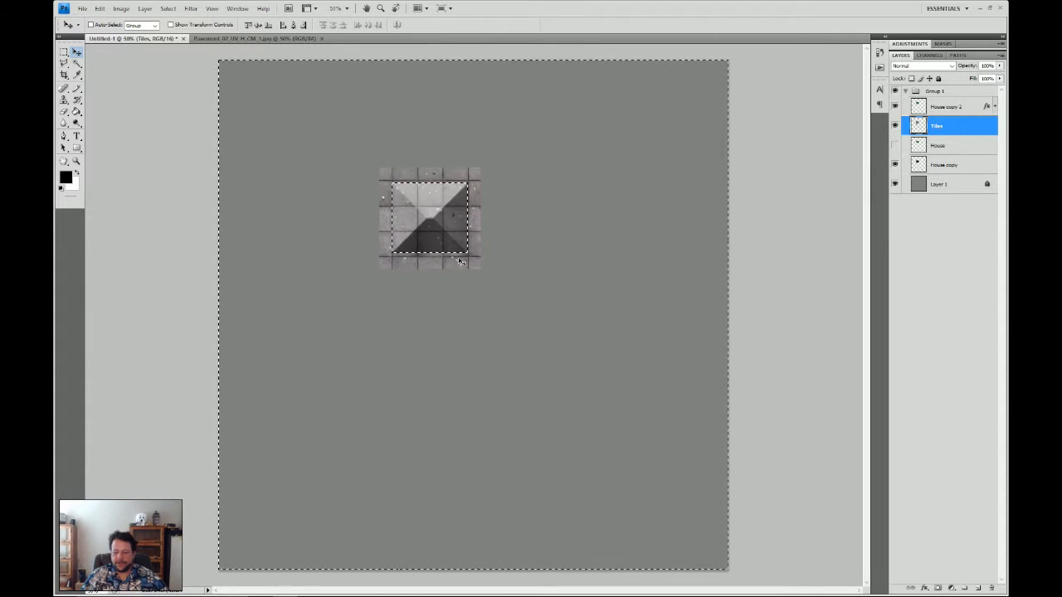
key(Delete)
key(ctrl+d)
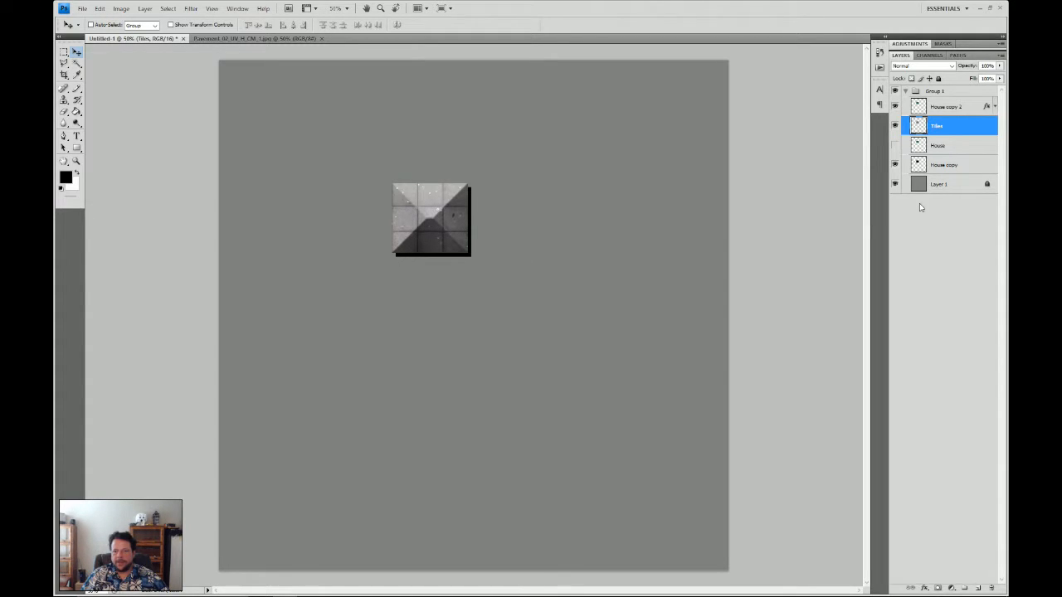
Soften the House copy shadow layer with a Gaussian Blur of about 7 pixels radius
click(944, 165)
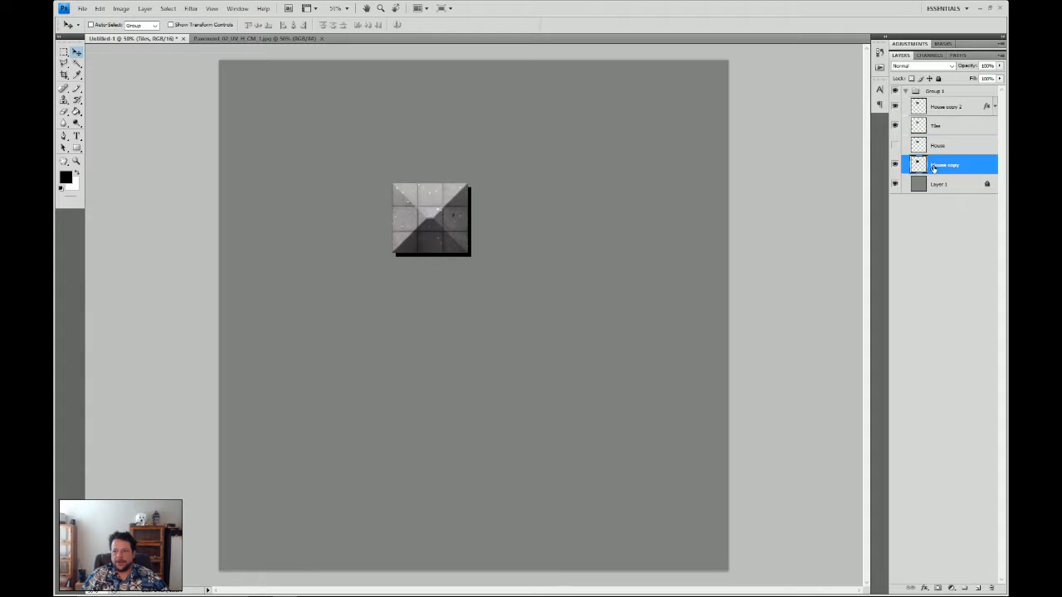
click(191, 9)
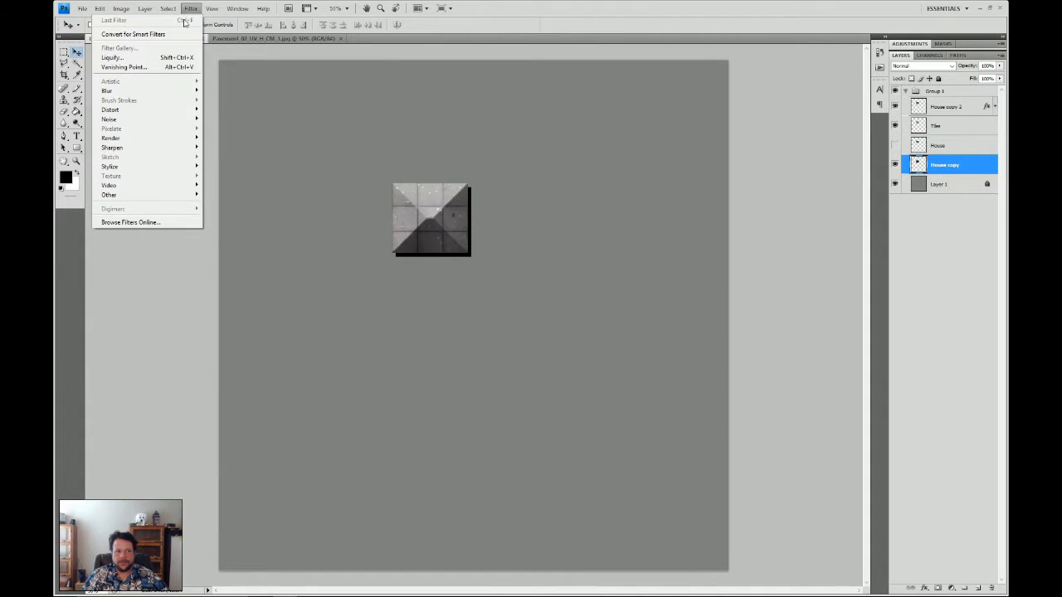
mouse_move(191, 93)
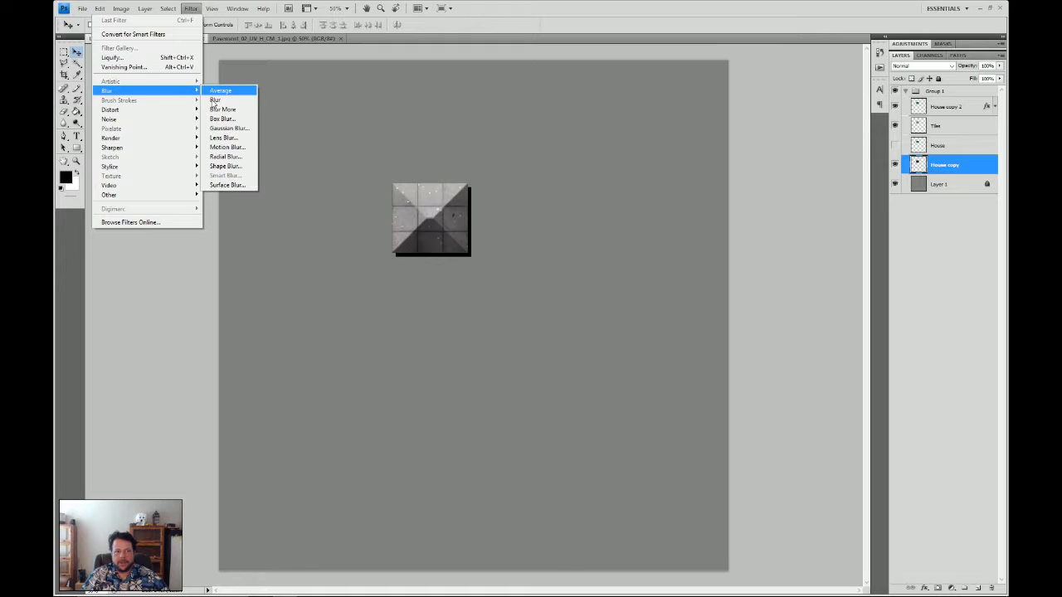
click(228, 128)
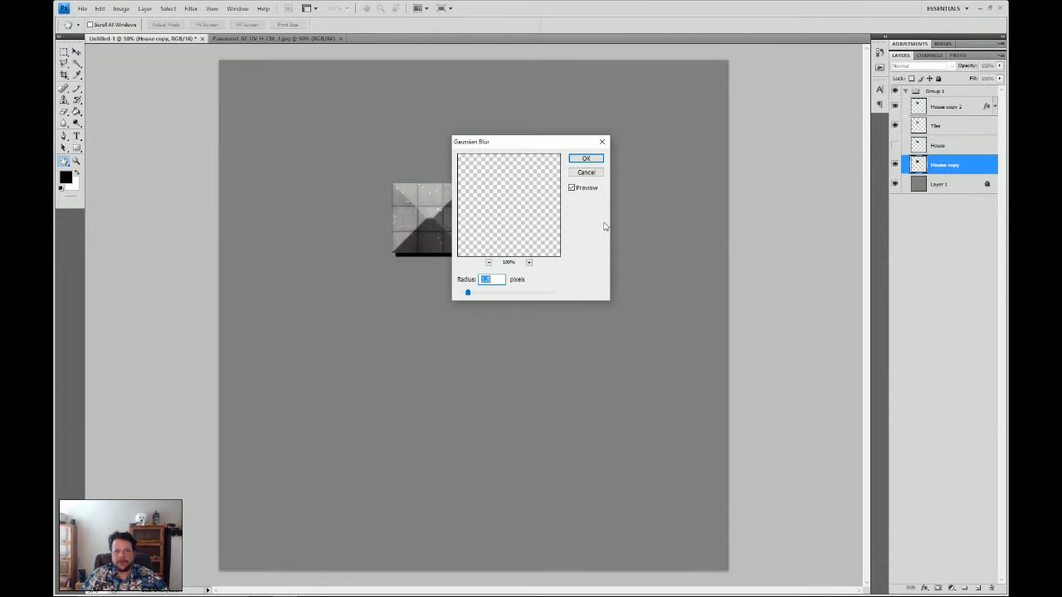
drag(525, 151, 631, 152)
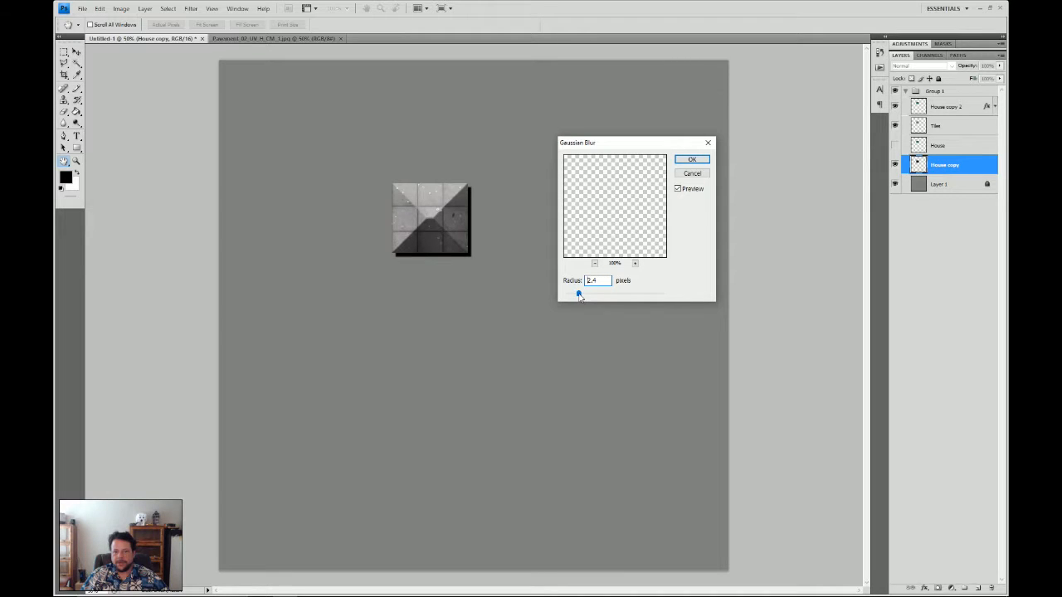
mouse_move(584, 296)
mouse_down()
mouse_move(611, 296)
mouse_move(582, 299)
mouse_move(598, 297)
mouse_up()
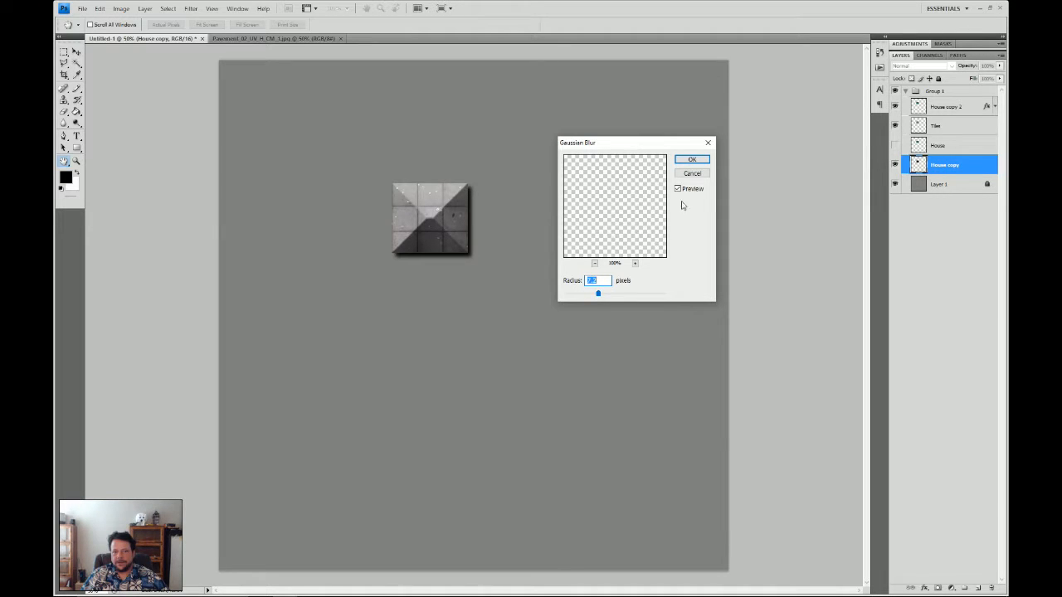
click(691, 160)
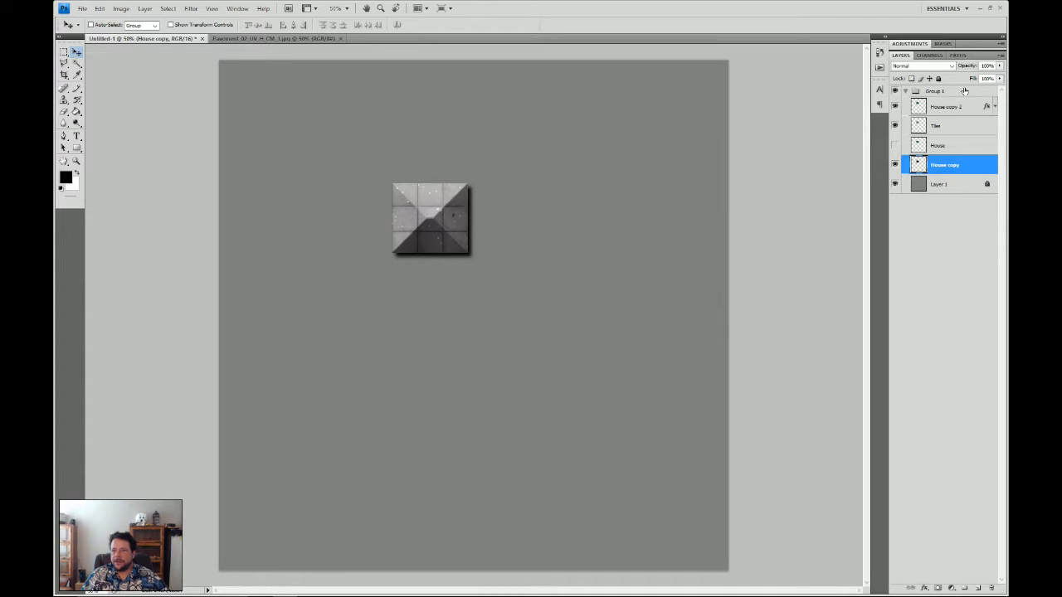
Lower the opacity of the House copy shadow layer to about 68% and deselect the layer
click(1000, 66)
mouse_move(999, 77)
mouse_down()
mouse_move(968, 77)
mouse_move(988, 80)
mouse_up()
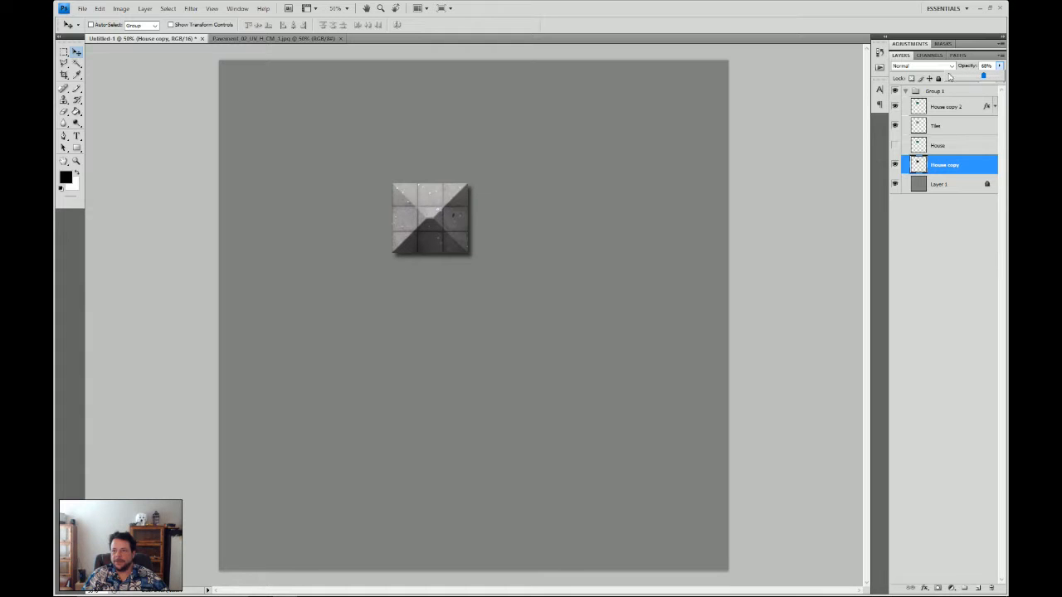
click(917, 253)
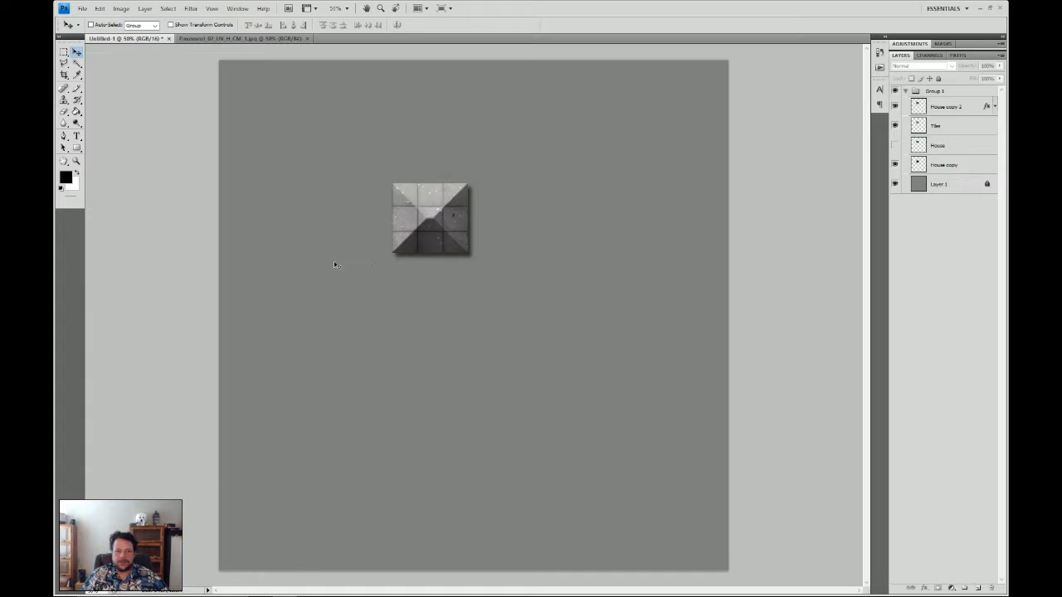
Open the Ground_09_UV_H_CM_1 texture from the LMM folder and paste a copy of it into the map above Layer 1
mouse_move(253, 592)
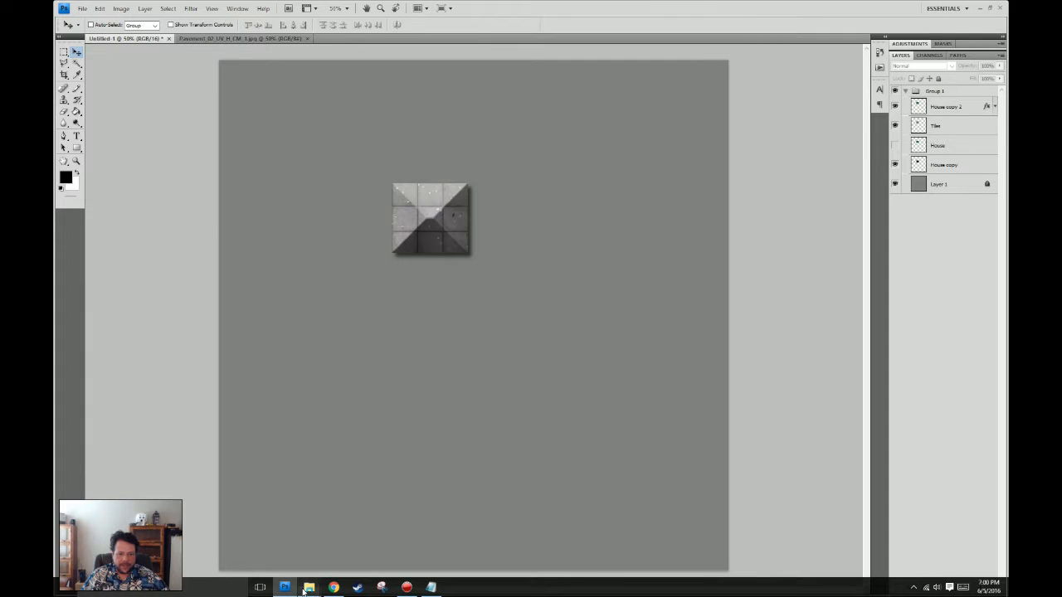
mouse_move(305, 589)
click(363, 502)
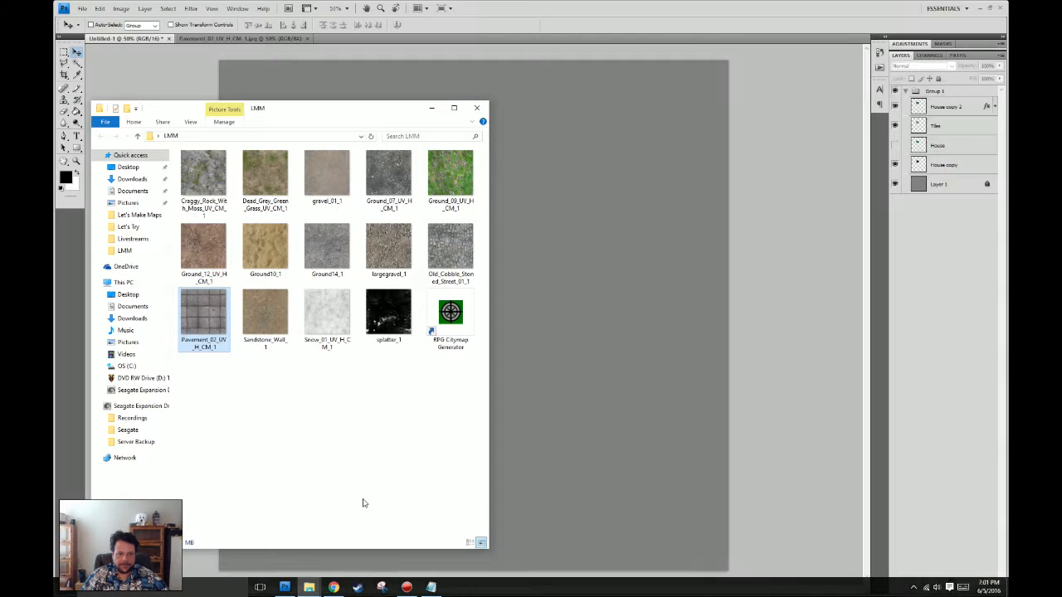
double_click(450, 173)
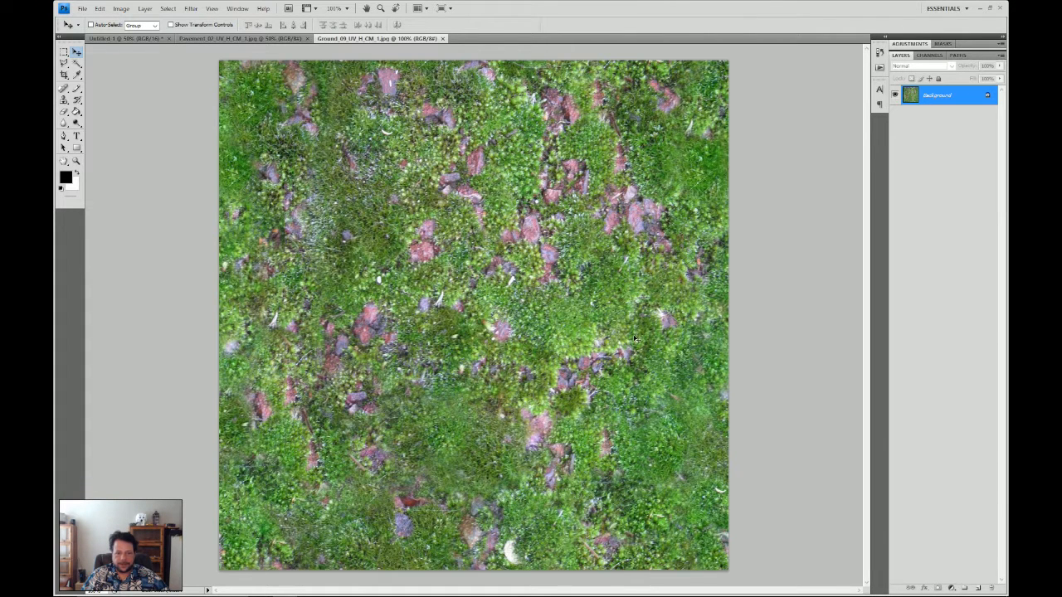
key(ctrl+a)
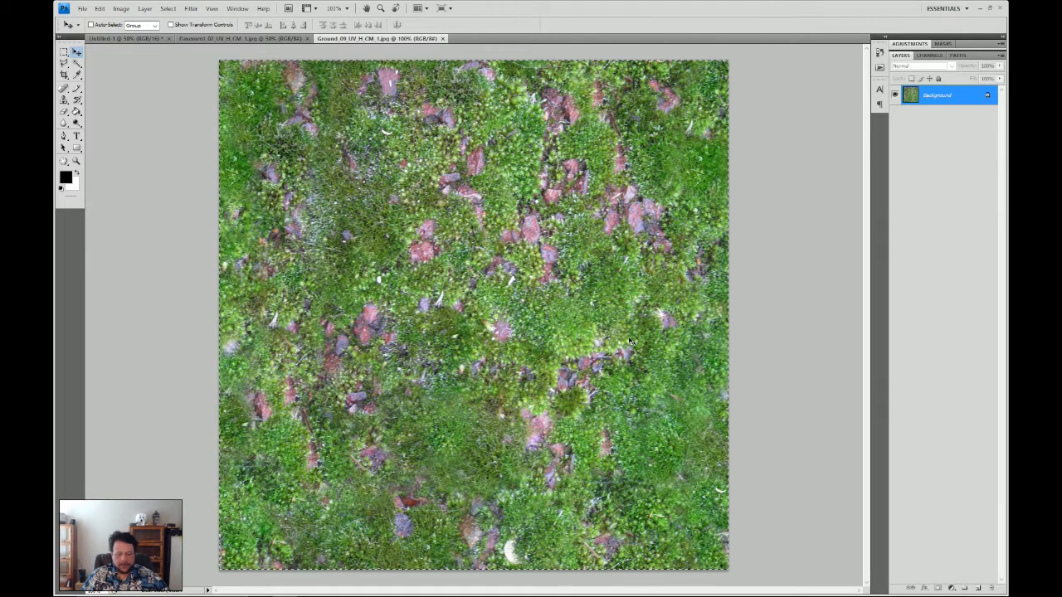
click(158, 39)
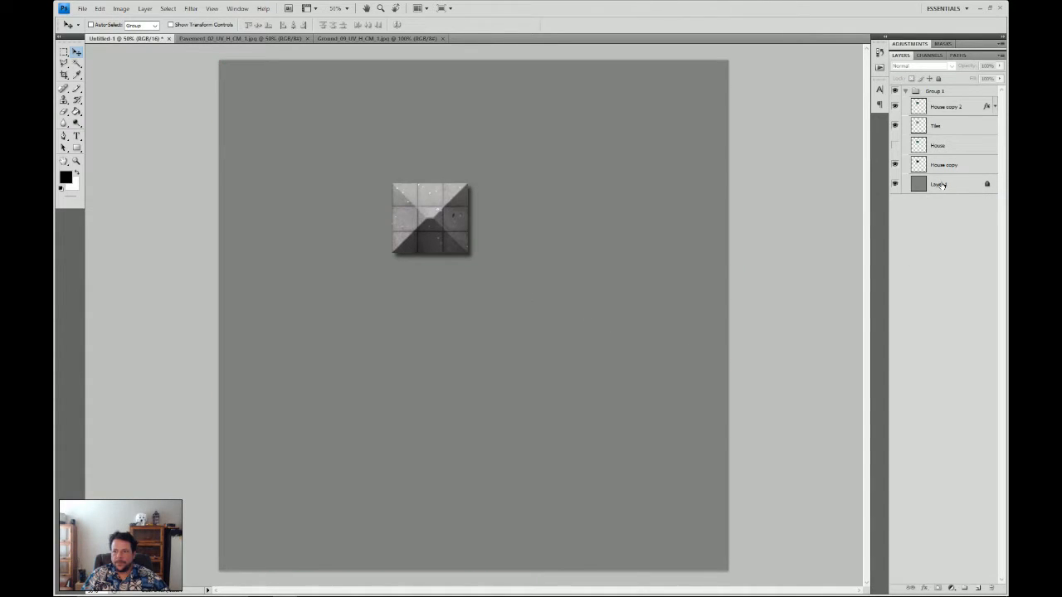
click(939, 185)
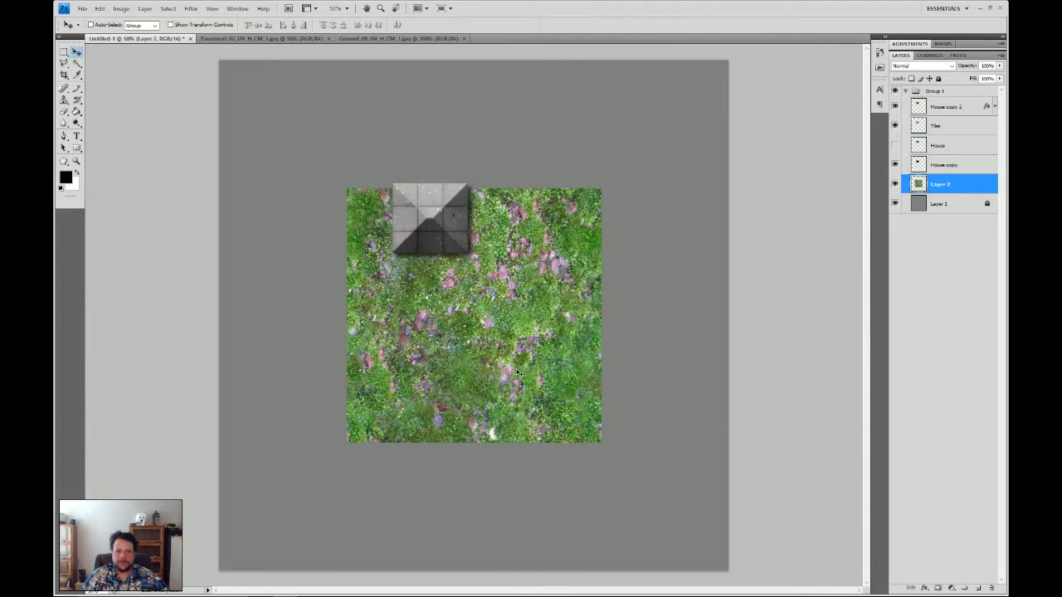
Align the pasted ground texture with the canvas's upper-left corner and scale it up to cover the whole canvas
drag(496, 362, 366, 231)
key(ctrl+t)
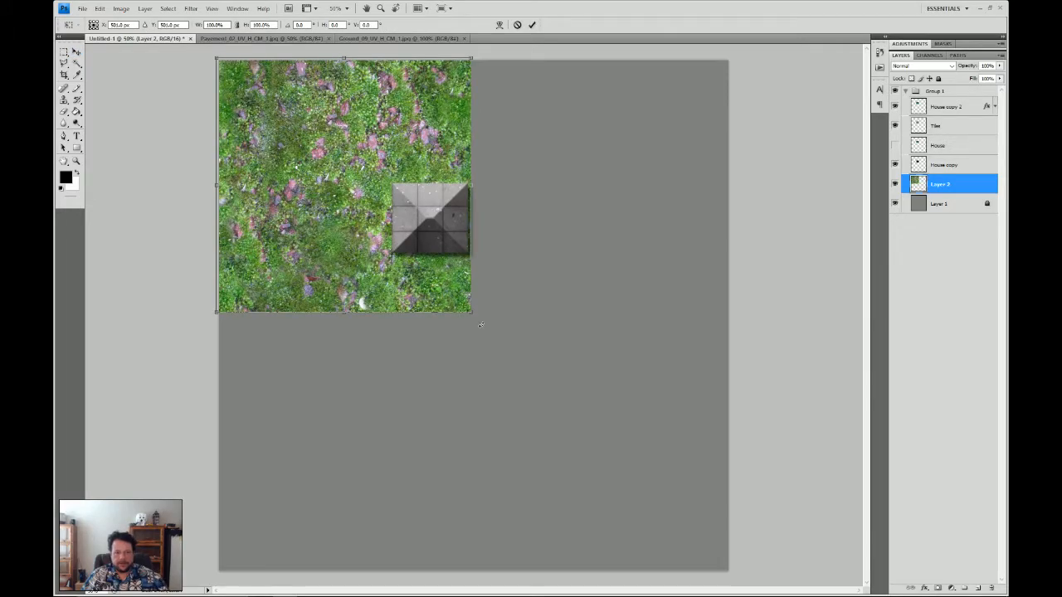
drag(472, 313, 743, 585)
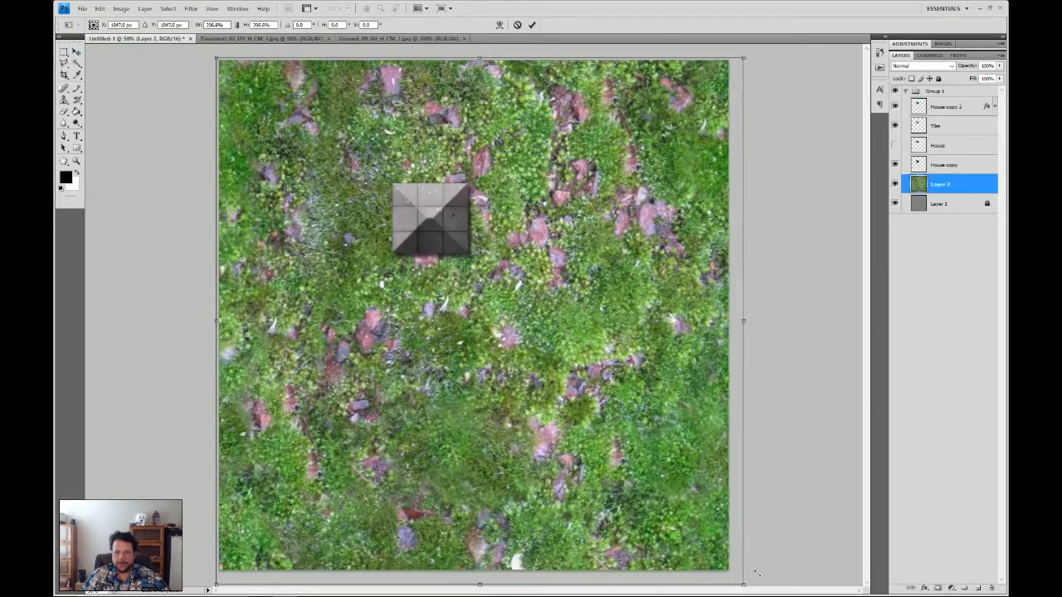
key(Return)
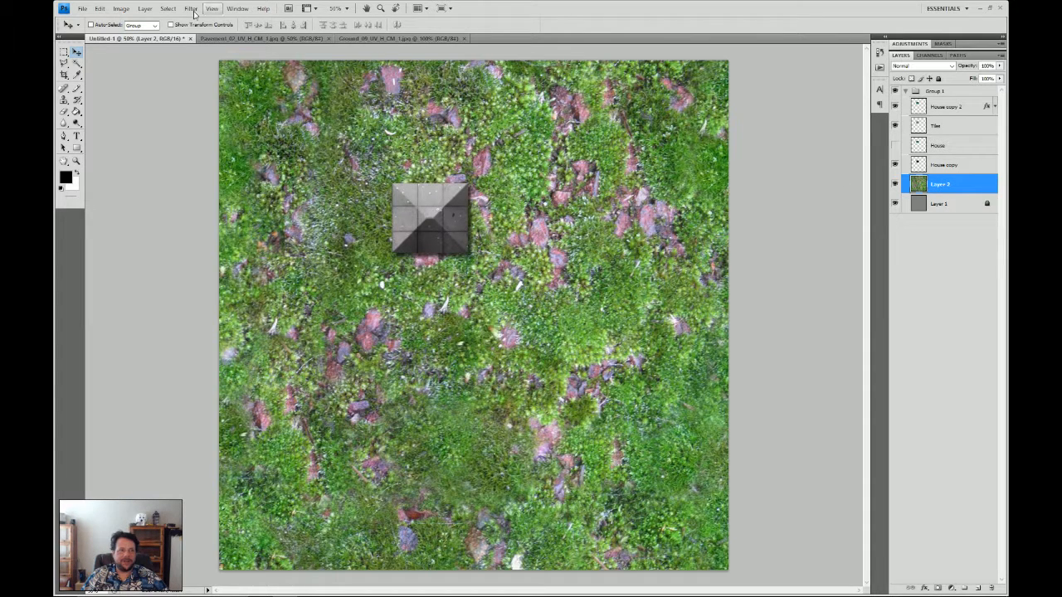
Darken and desaturate the ground texture layer with a Hue/Saturation adjustment
click(122, 8)
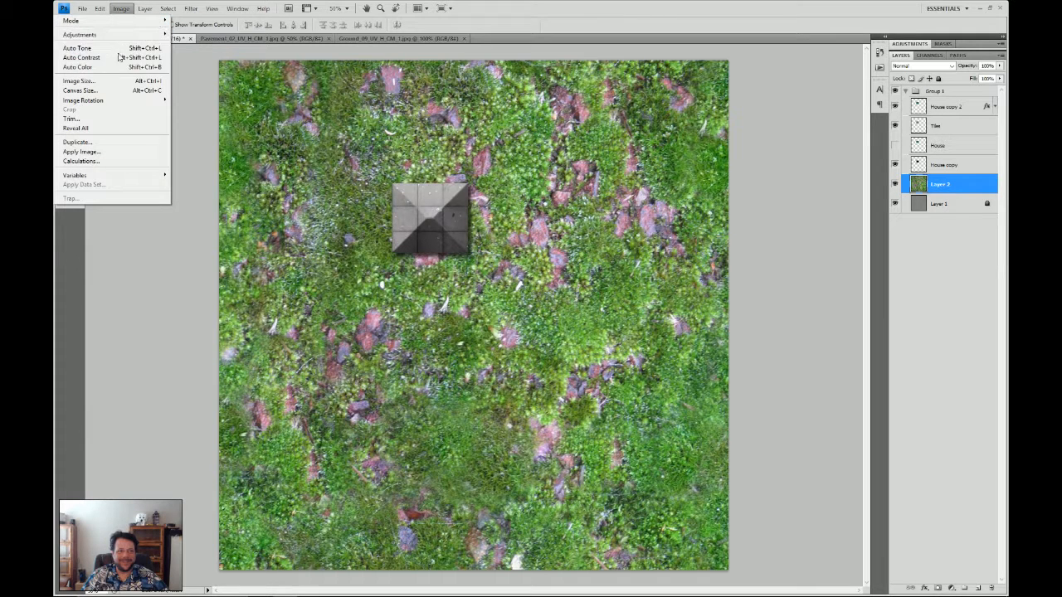
mouse_move(131, 37)
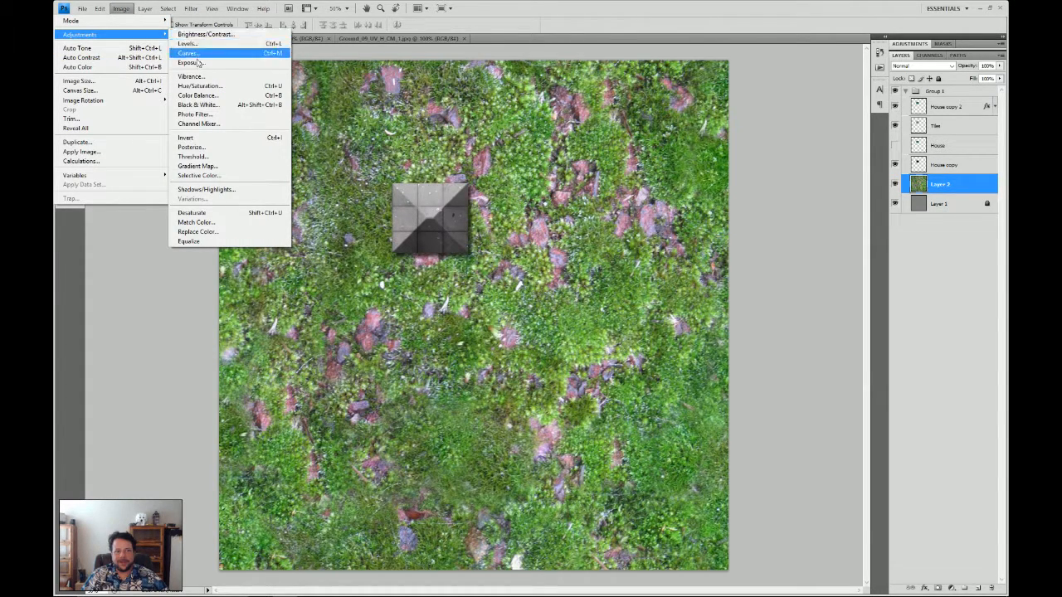
click(201, 86)
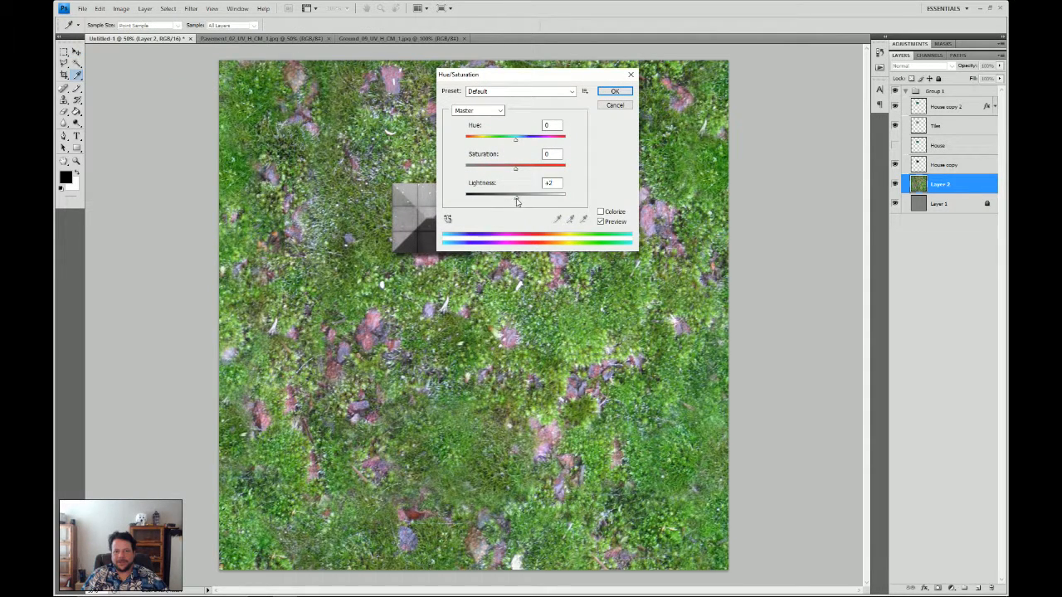
drag(516, 199, 490, 173)
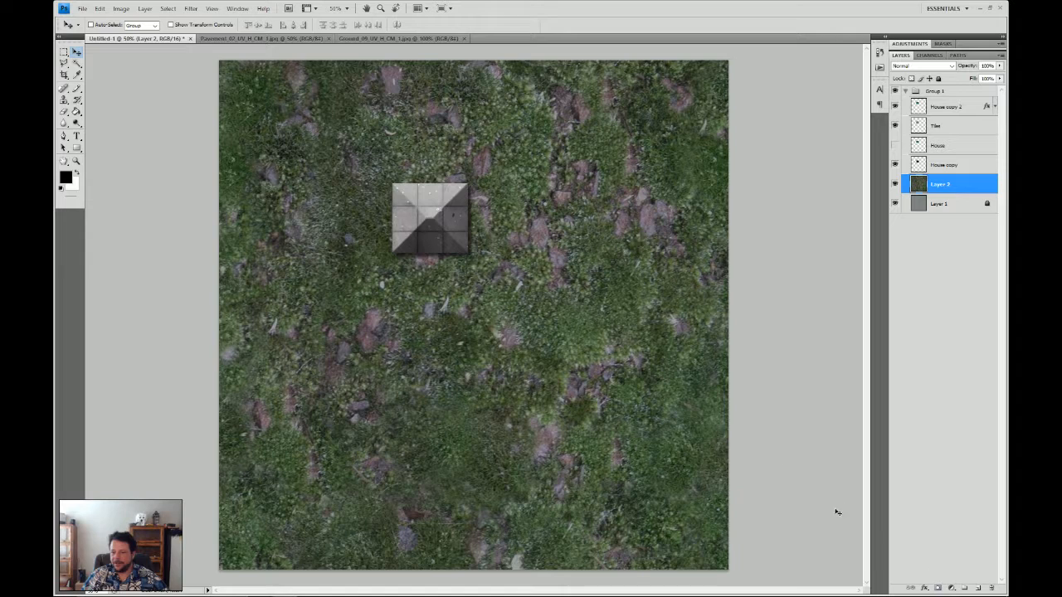
click(952, 589)
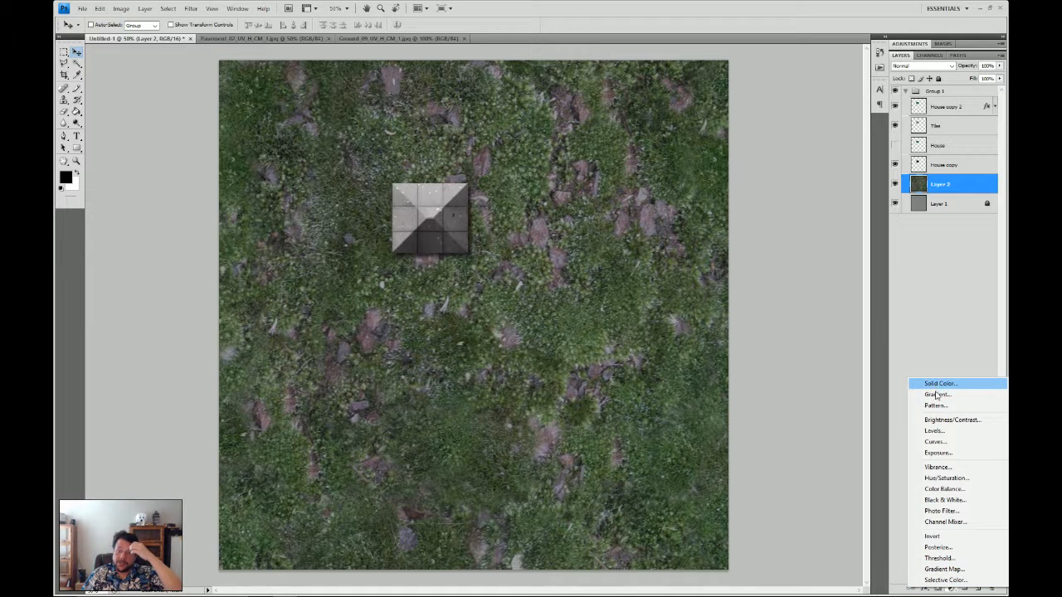
click(925, 335)
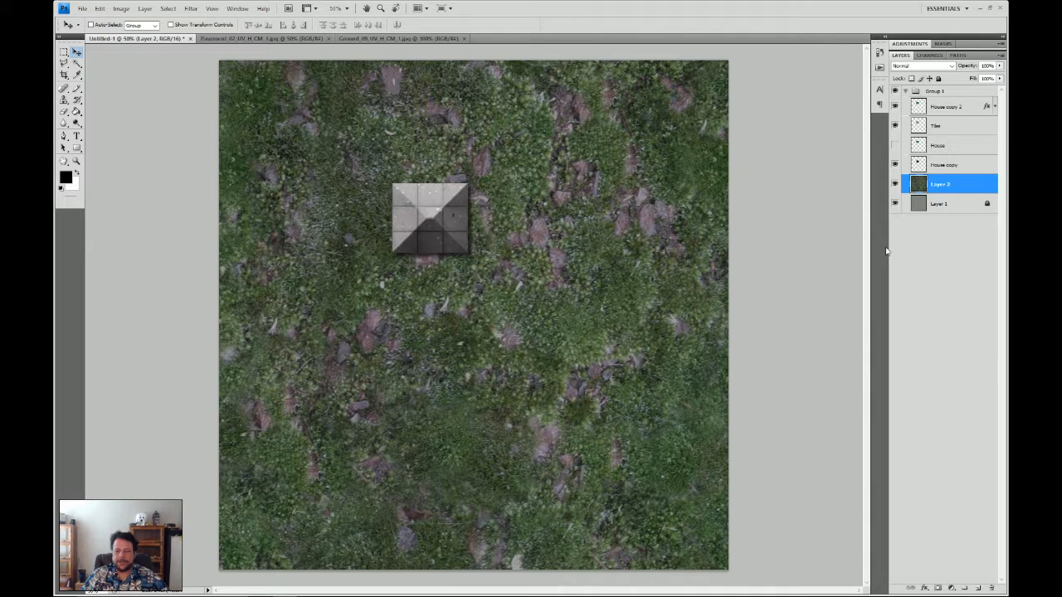
Rename the House copy layer as Shadow
click(945, 165)
double_click(945, 165)
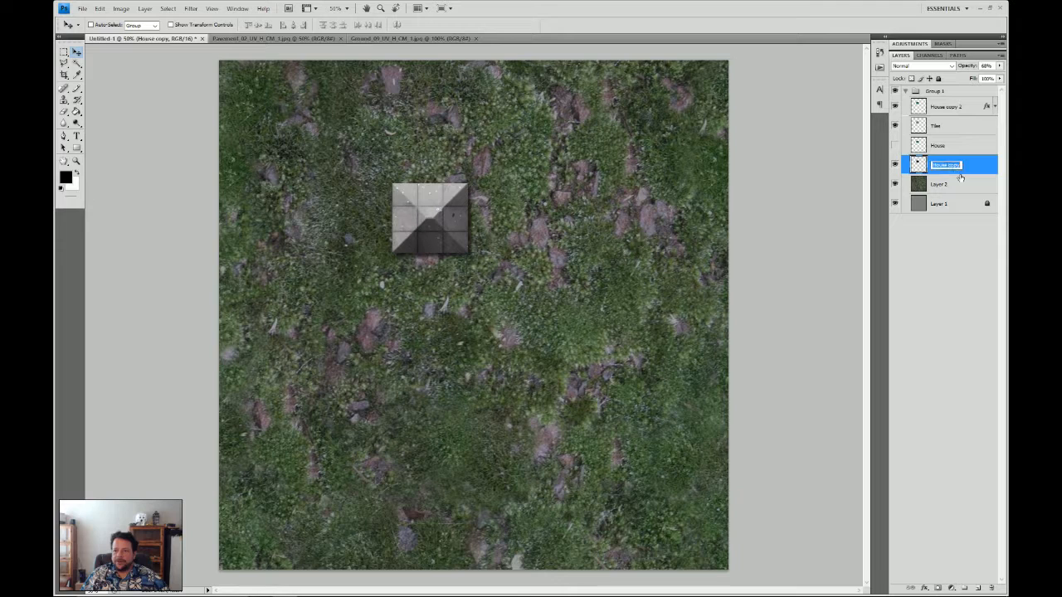
text(Shadow)
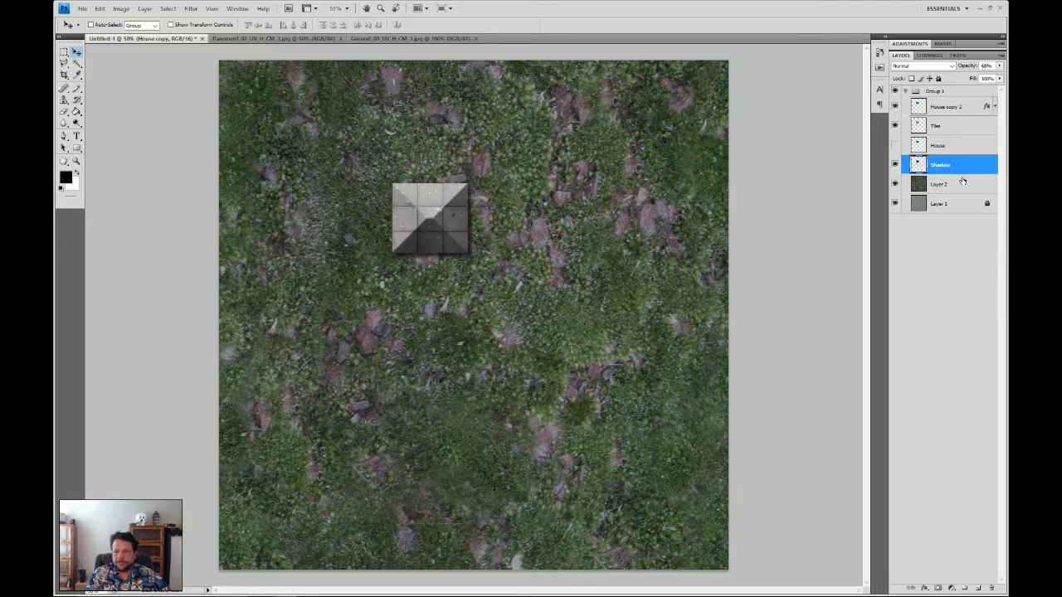
key(Return)
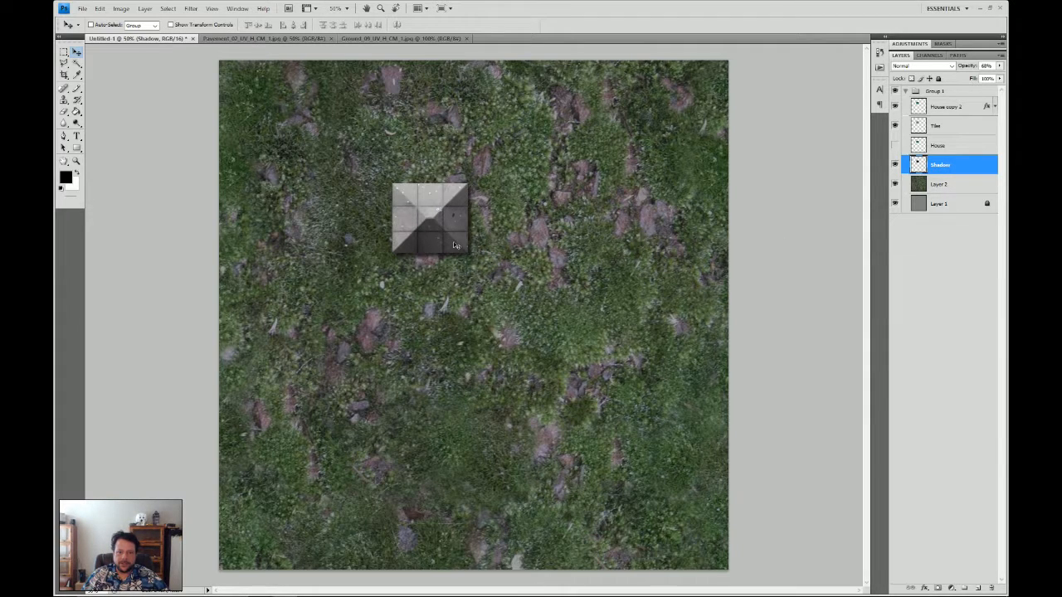
Offset the Shadow layer slightly farther down and right from the house and raise its opacity to 99%
drag(455, 245, 461, 252)
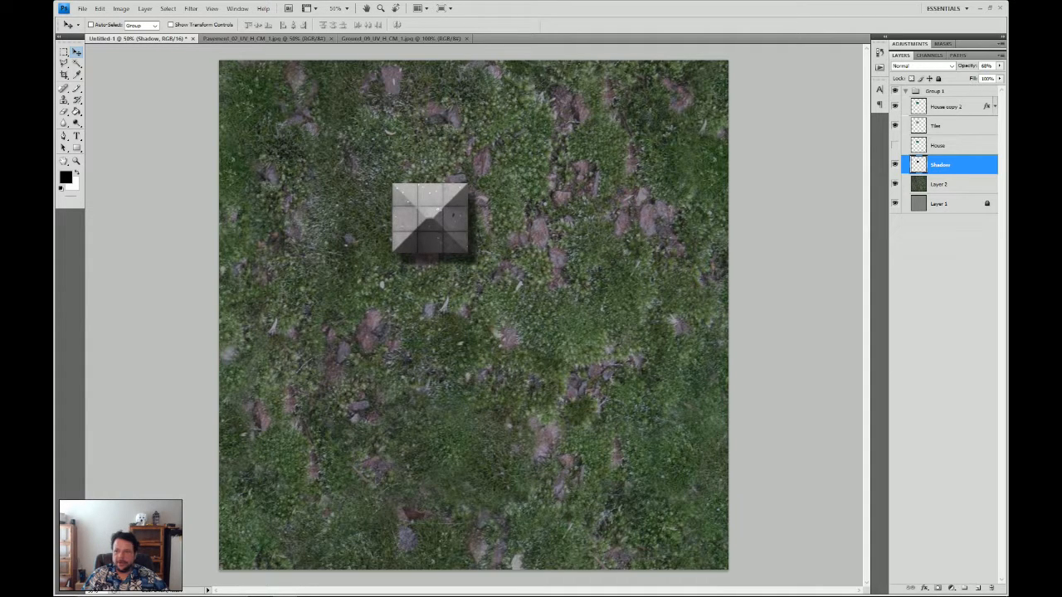
click(1000, 66)
drag(985, 77, 999, 76)
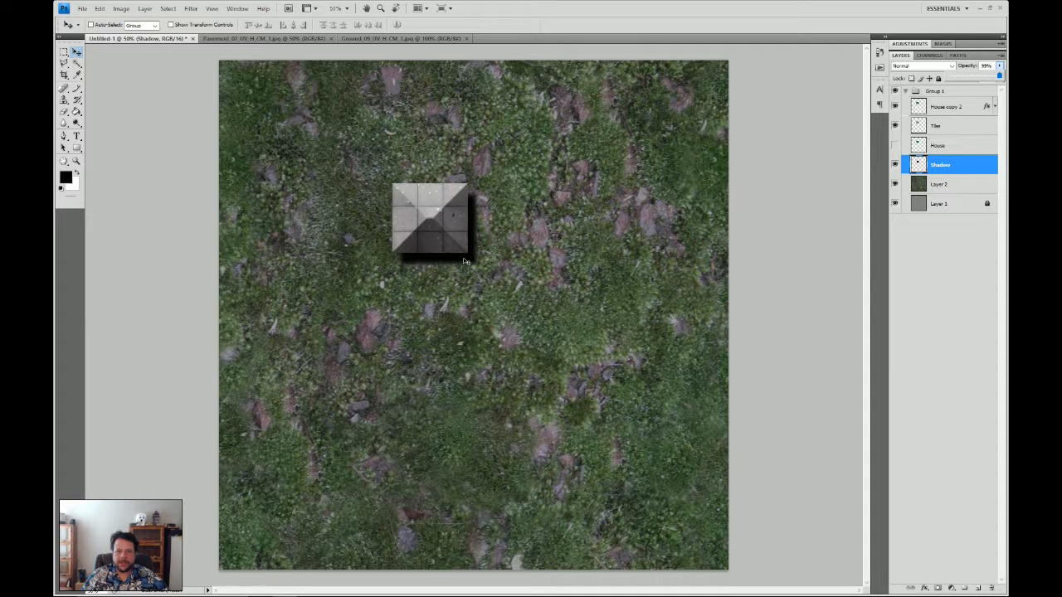
Set the Shadow layer's blend mode to Multiply and lower its opacity to about 79%
click(348, 7)
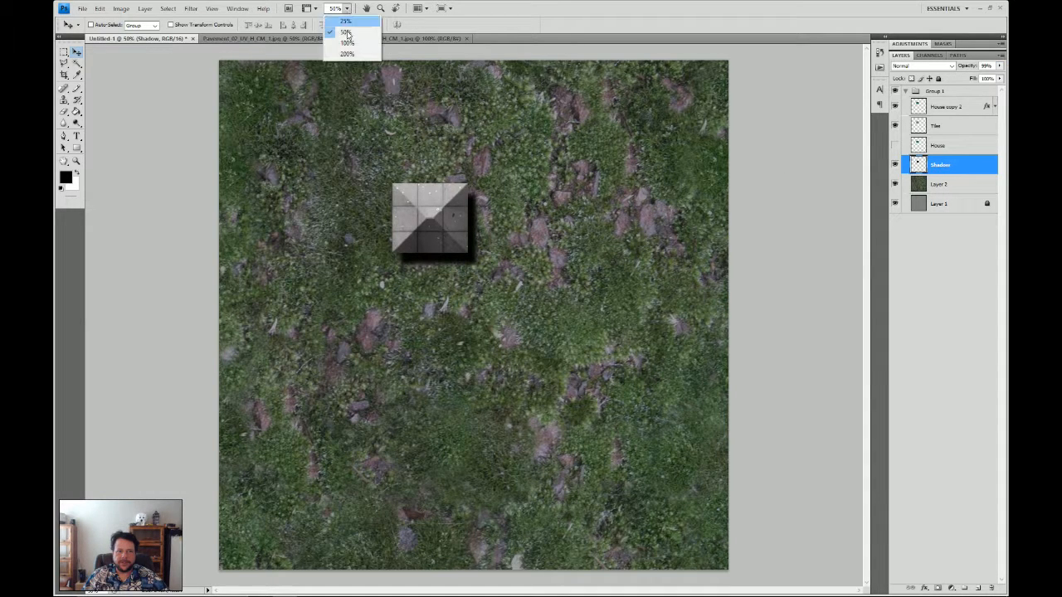
click(347, 42)
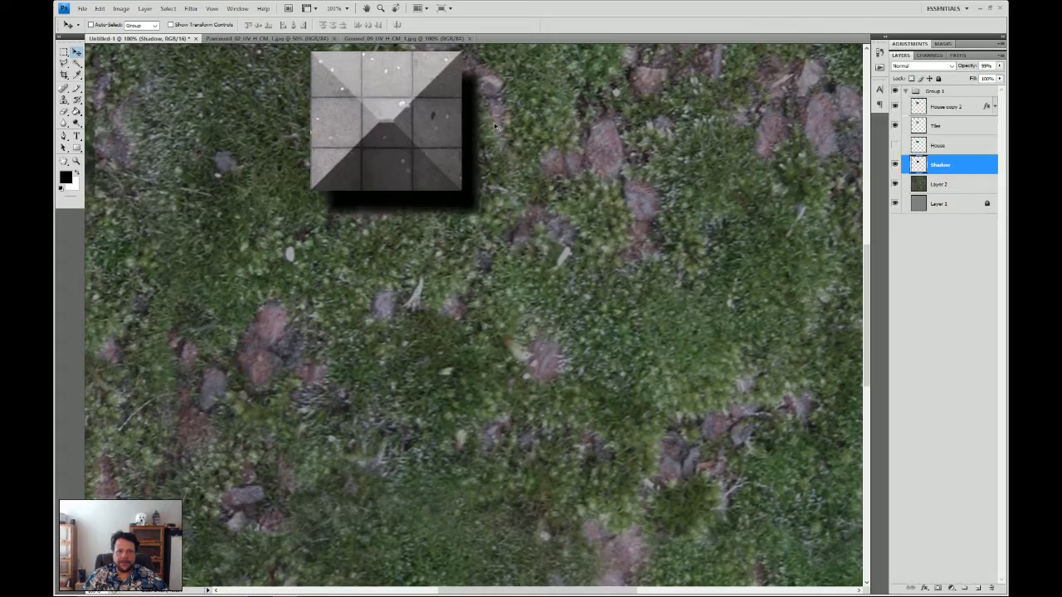
drag(501, 129, 610, 265)
drag(510, 163, 453, 170)
drag(595, 387, 582, 328)
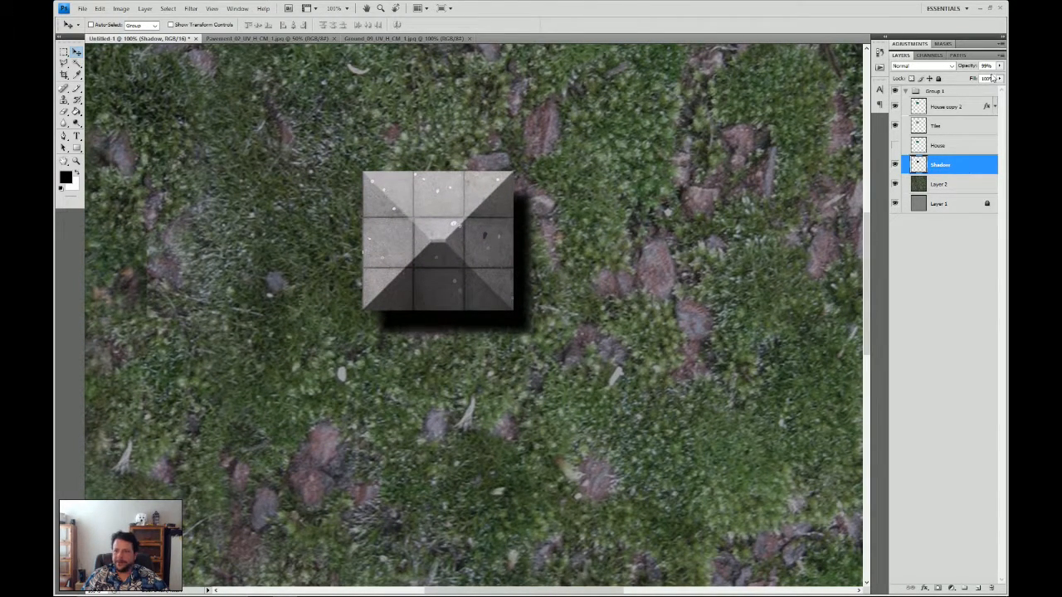
click(952, 67)
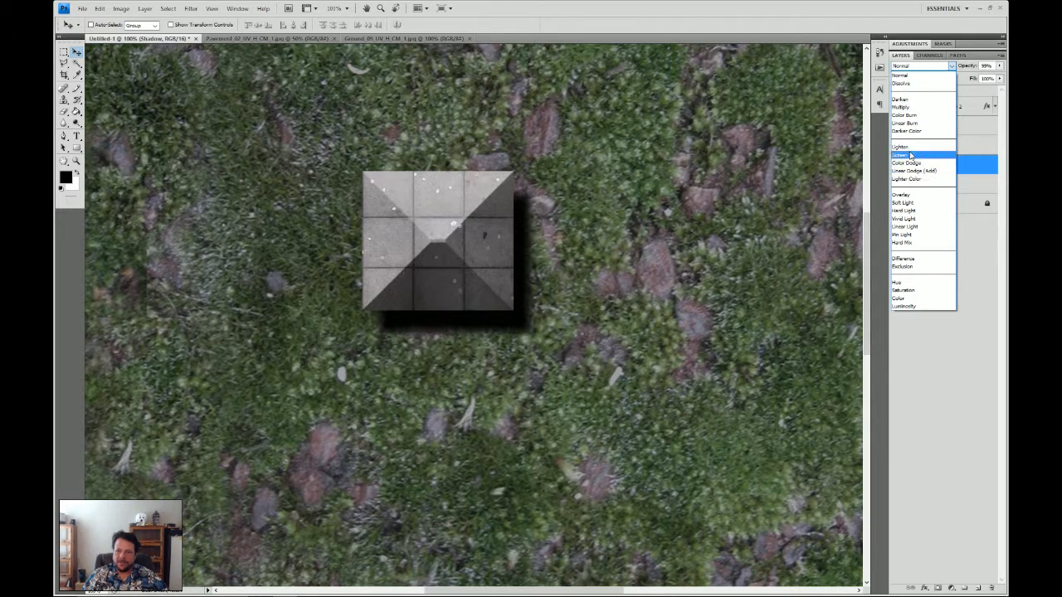
click(908, 111)
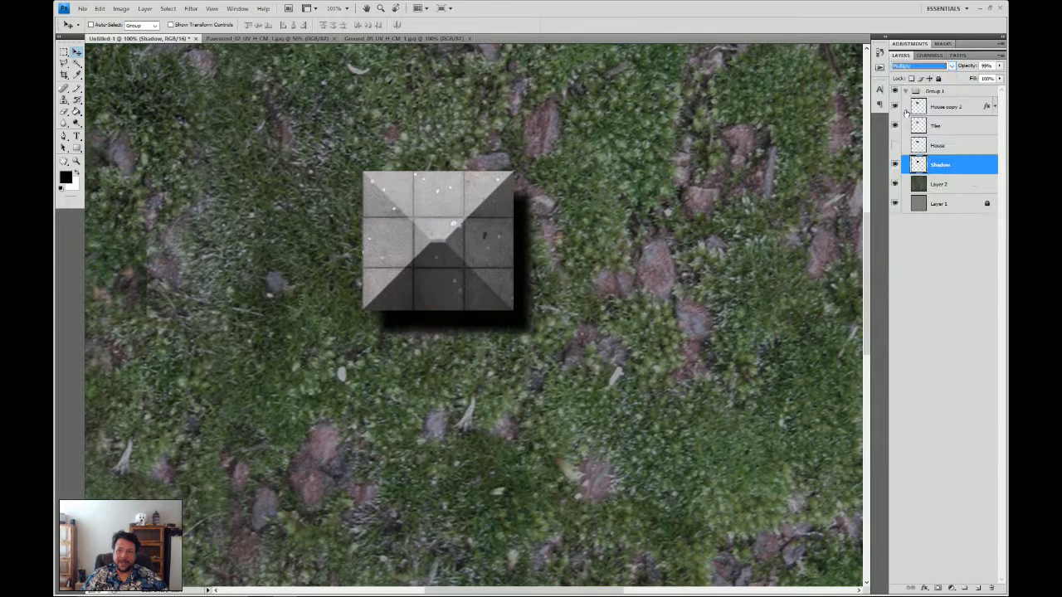
click(999, 67)
click(982, 77)
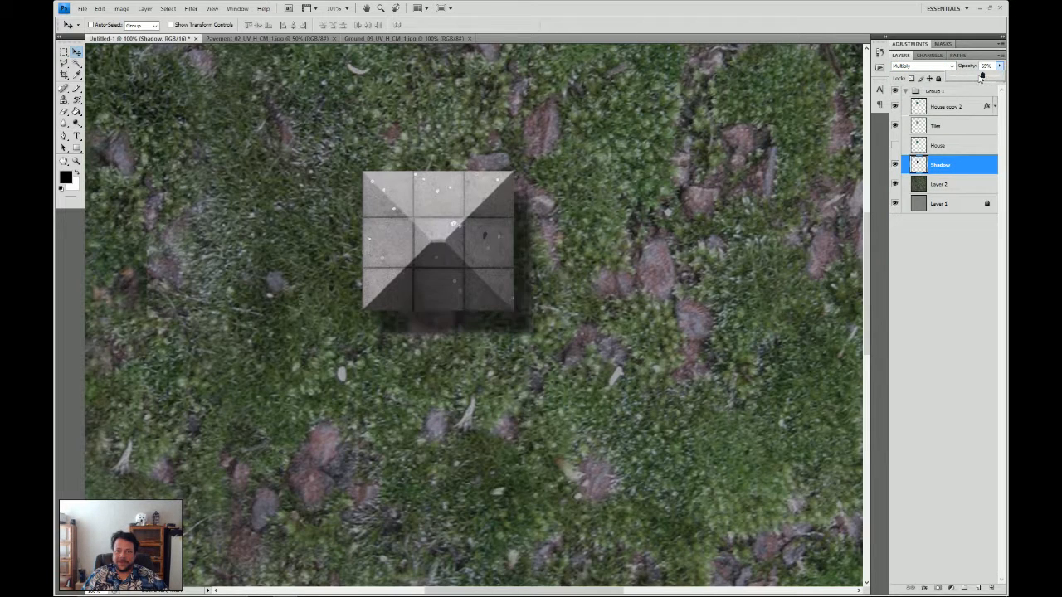
drag(988, 77, 989, 77)
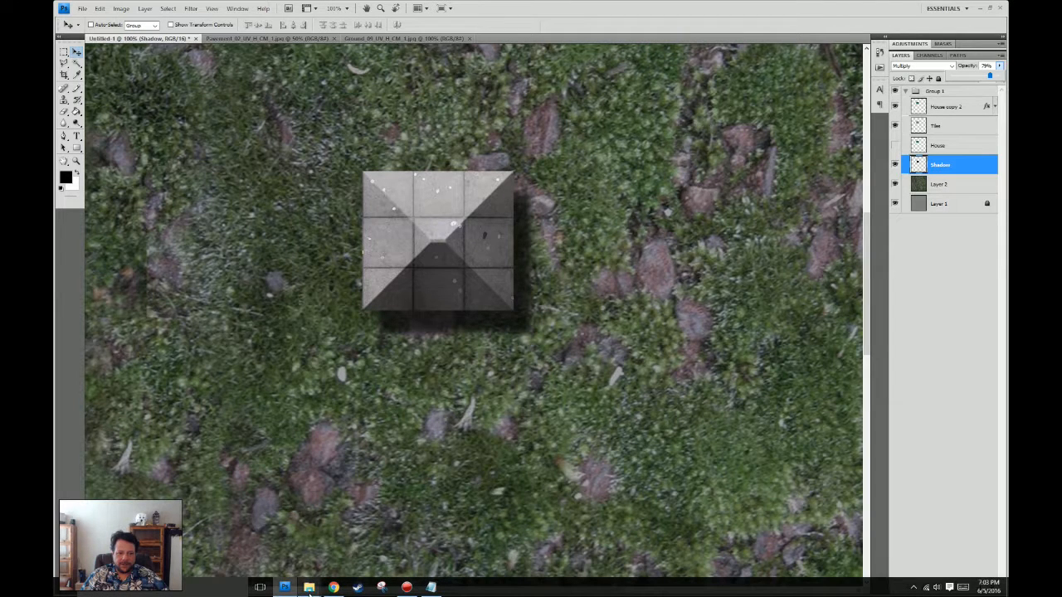
Open the splatter_1 image from the LMM folder and paste a copy of it into the map above the Shadow layer
mouse_move(308, 587)
click(386, 509)
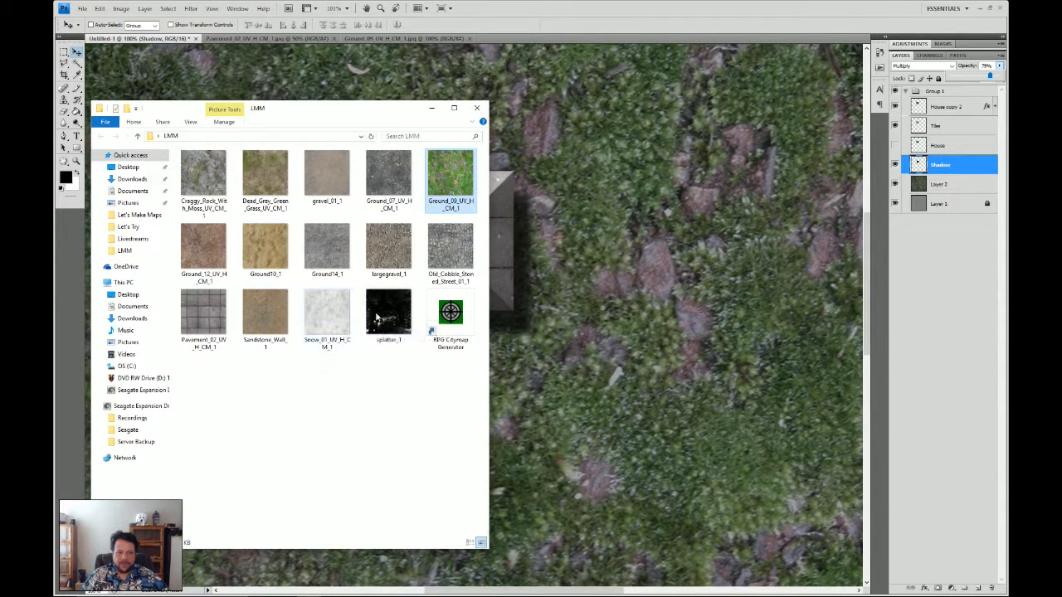
drag(384, 314, 597, 279)
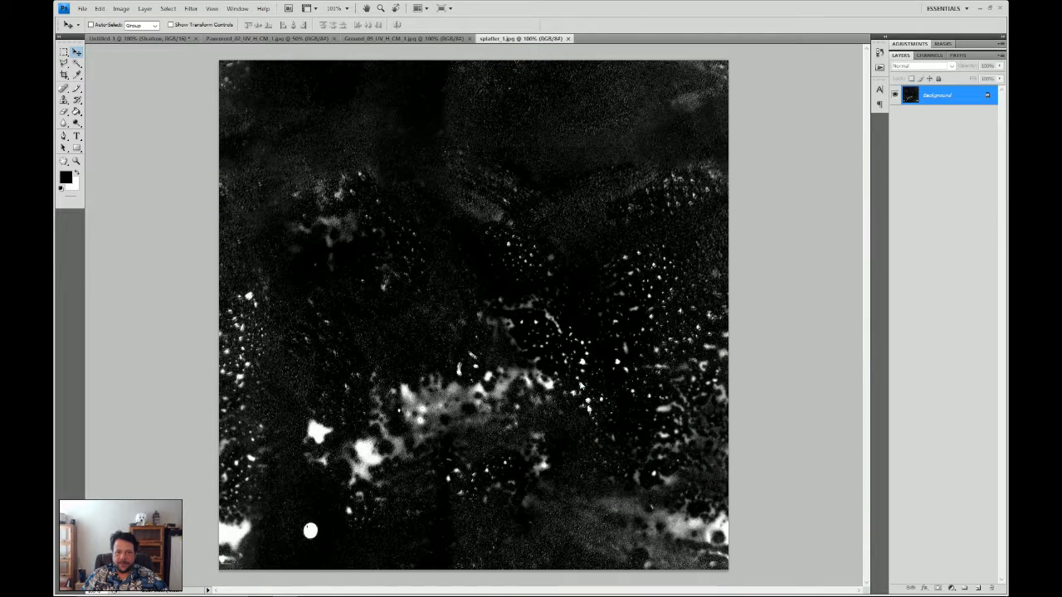
key(ctrl+a)
click(137, 38)
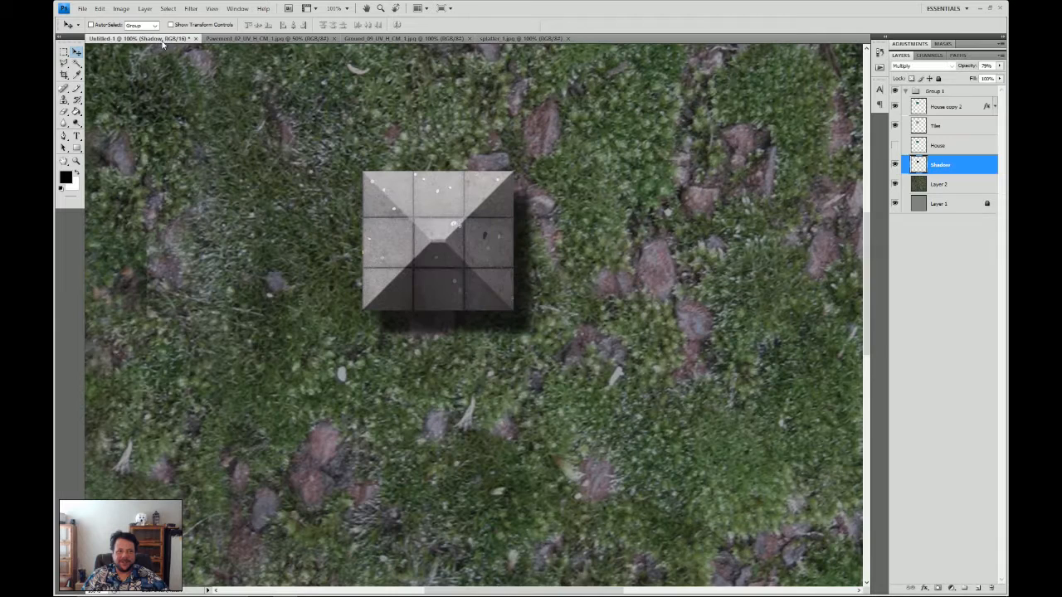
click(346, 8)
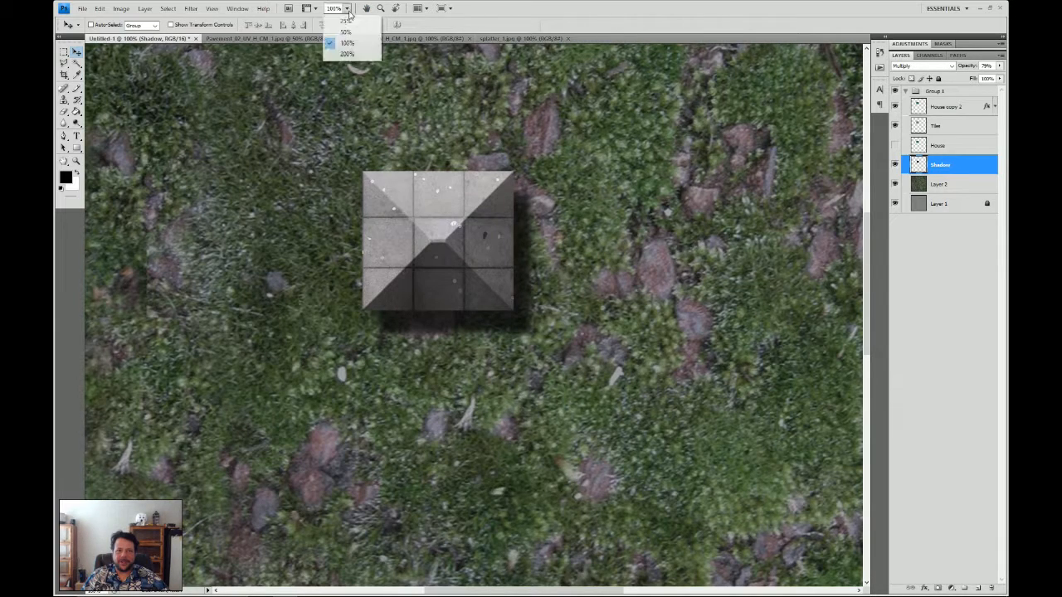
click(345, 32)
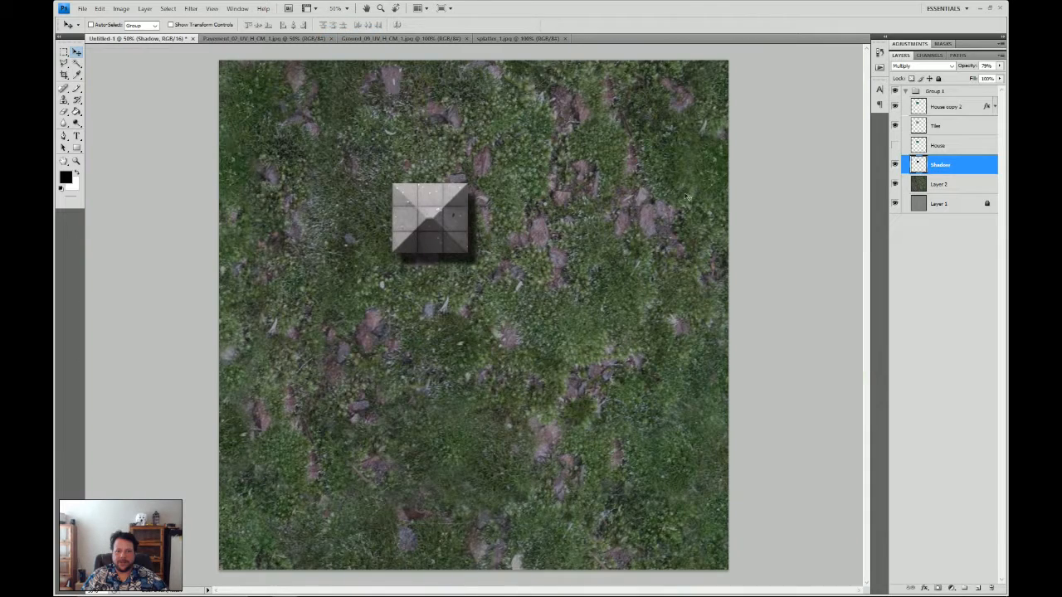
key(ctrl+v)
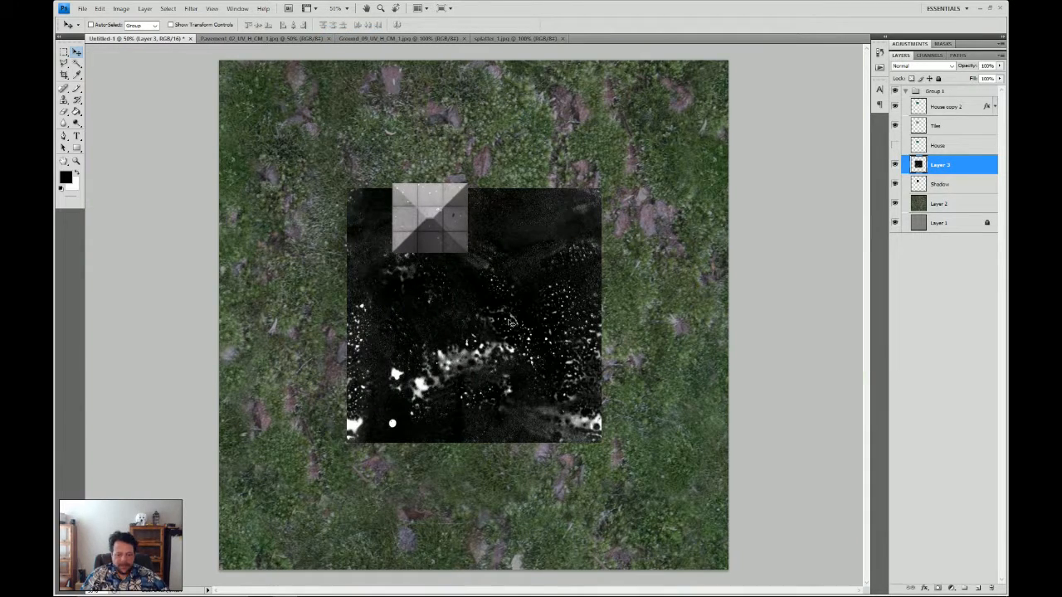
Scale the pasted splatter layer from its centre to about 202% to cover the canvas, and place it above the House copy 2 layer
key(ctrl+t)
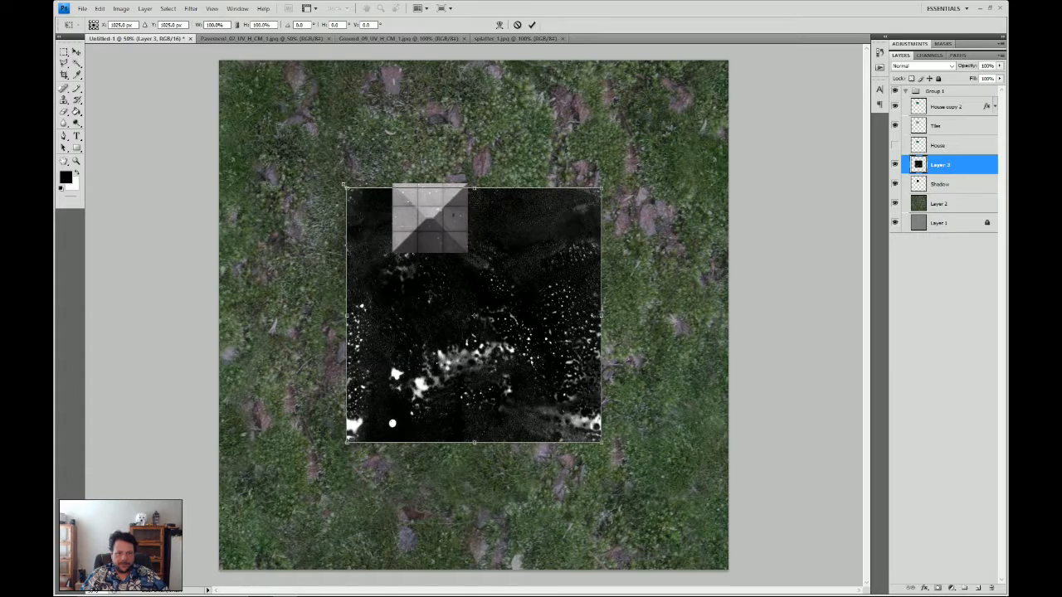
drag(343, 185, 226, 50)
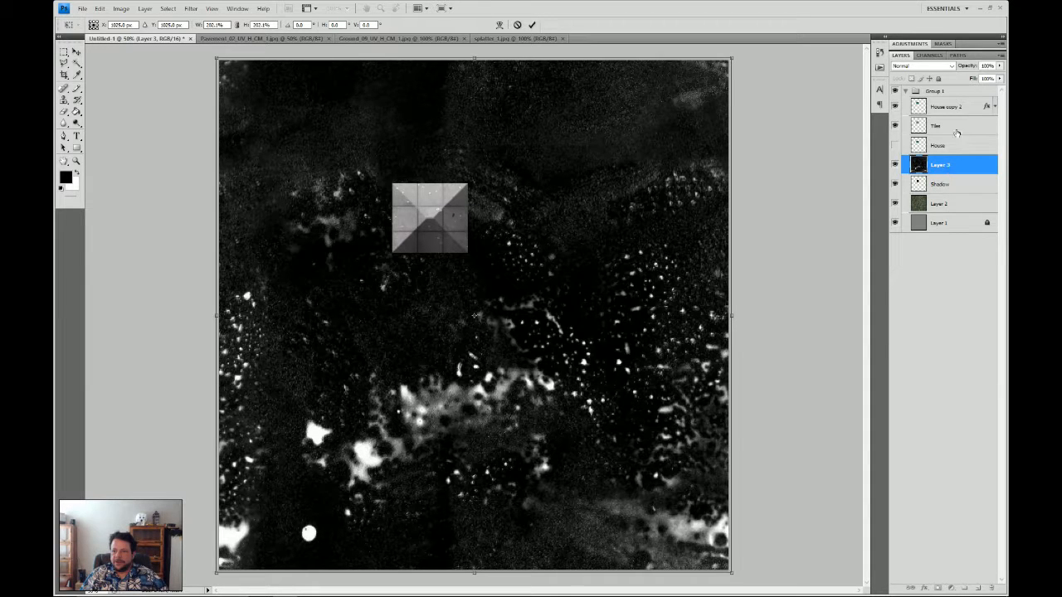
key(Return)
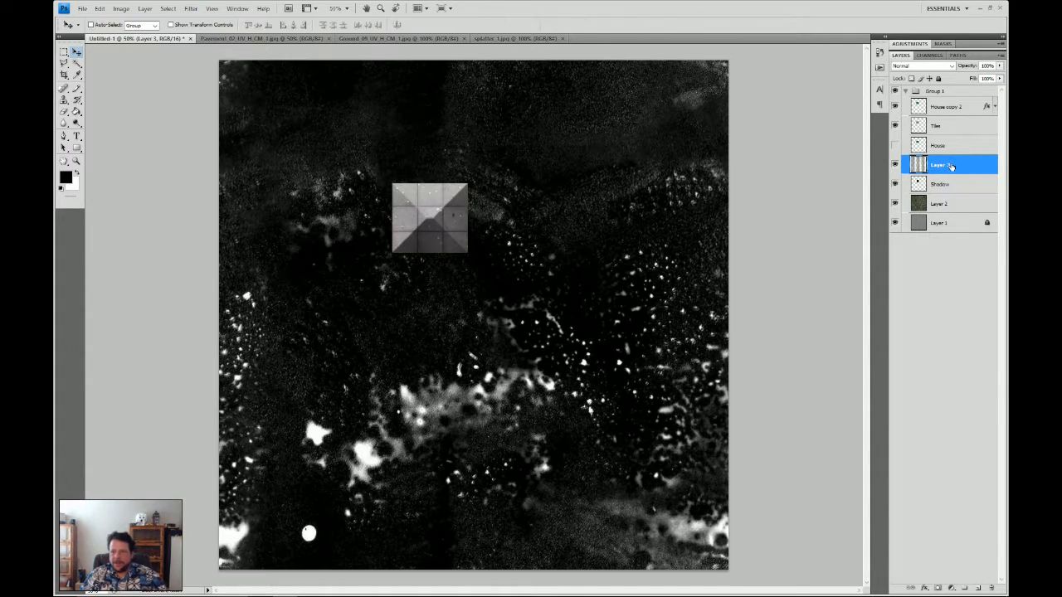
drag(952, 166, 951, 98)
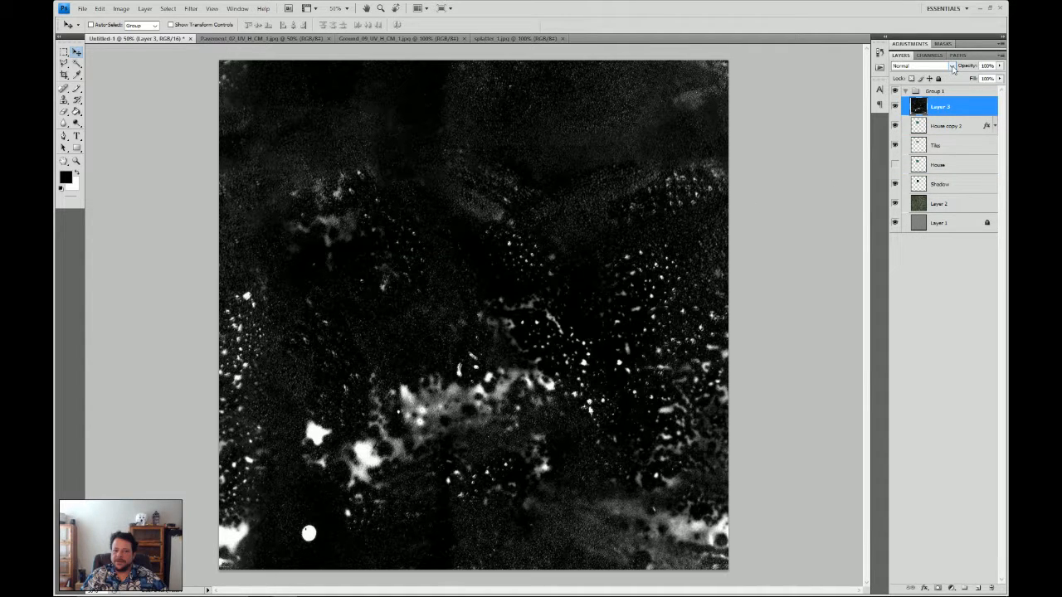
Try Multiply on the splatter layer, settle on the Screen blend mode, and lower its opacity to 42%
click(953, 70)
click(920, 106)
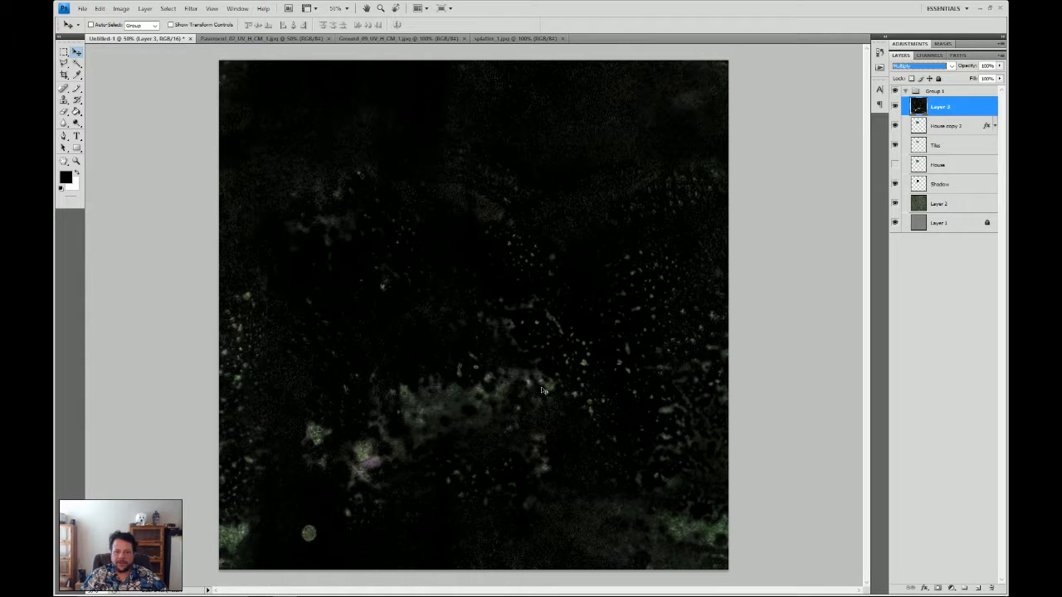
click(950, 65)
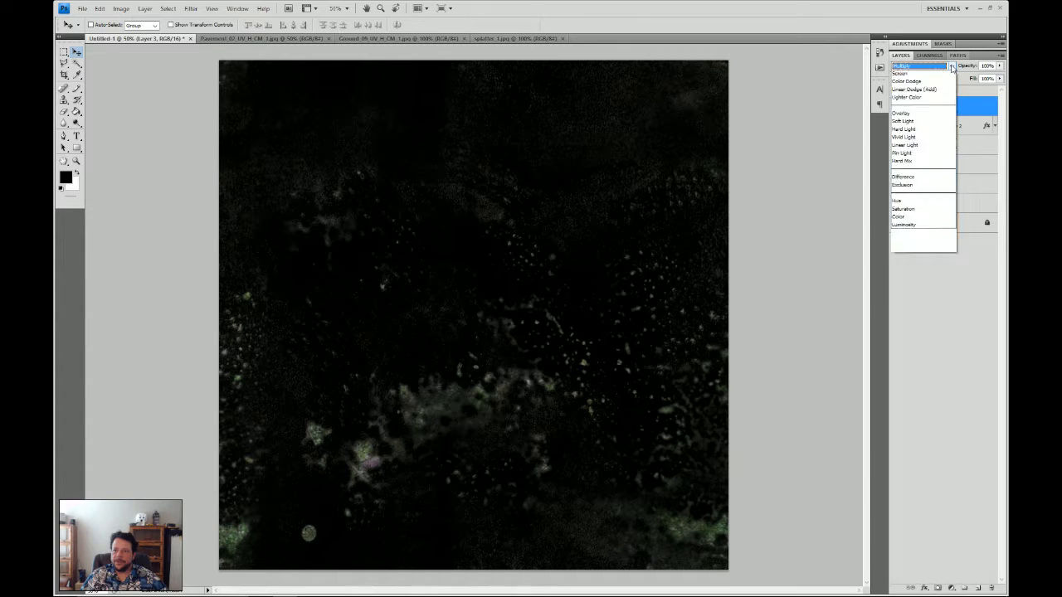
click(906, 155)
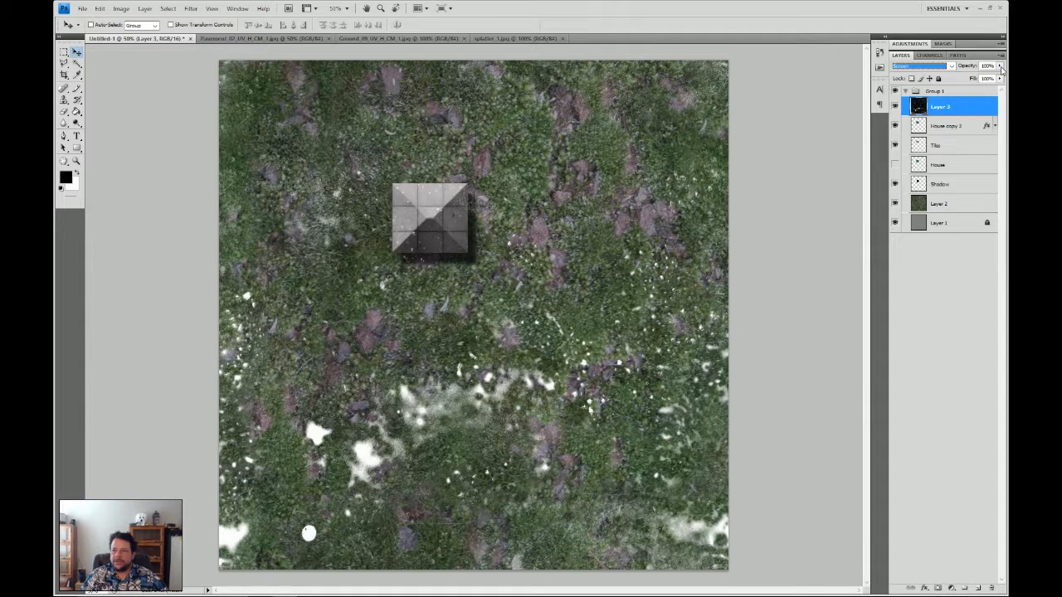
drag(1001, 67, 969, 76)
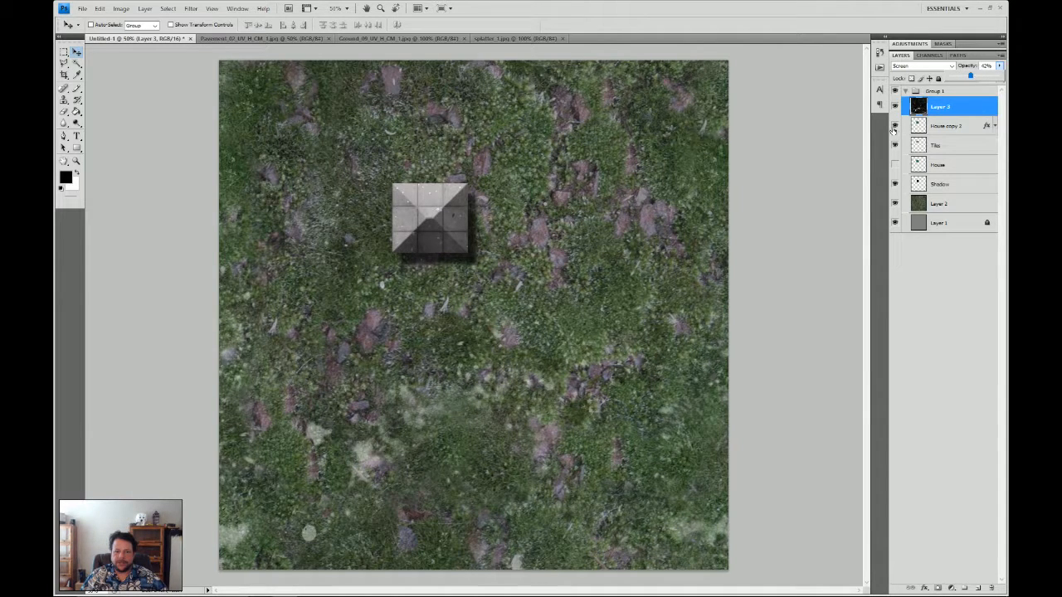
Undo a slight shift of the splatter layer, view the earlier Paste state in the history, and return to the latest opacity change
drag(434, 416, 412, 407)
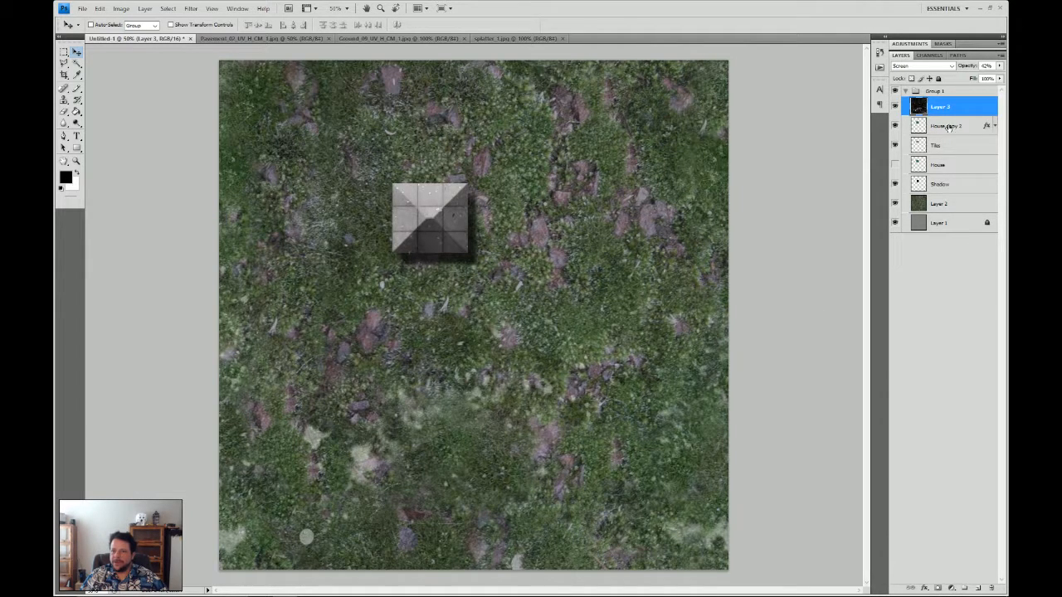
click(879, 53)
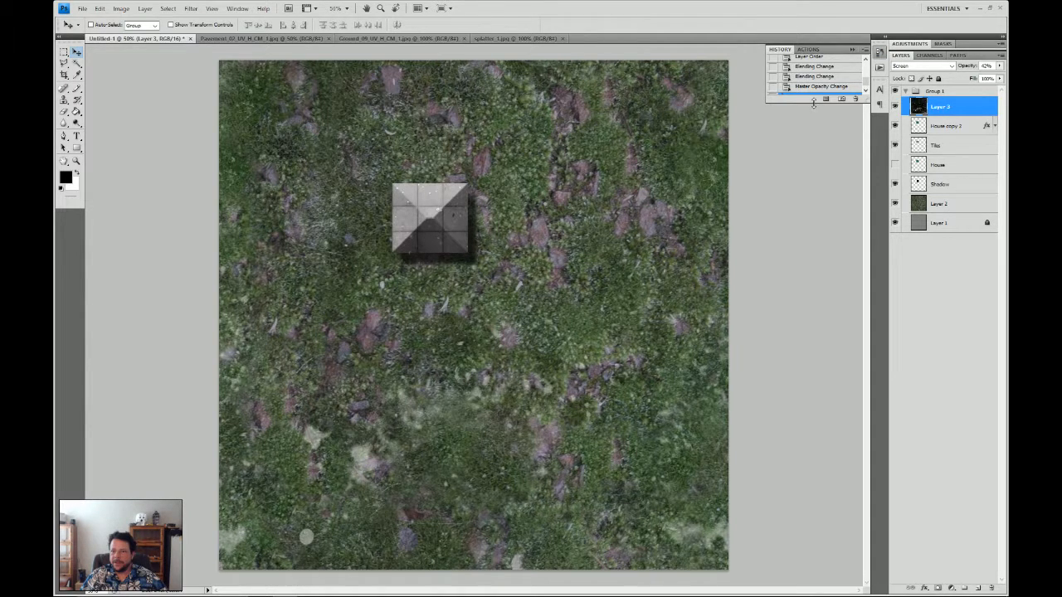
drag(814, 101, 803, 231)
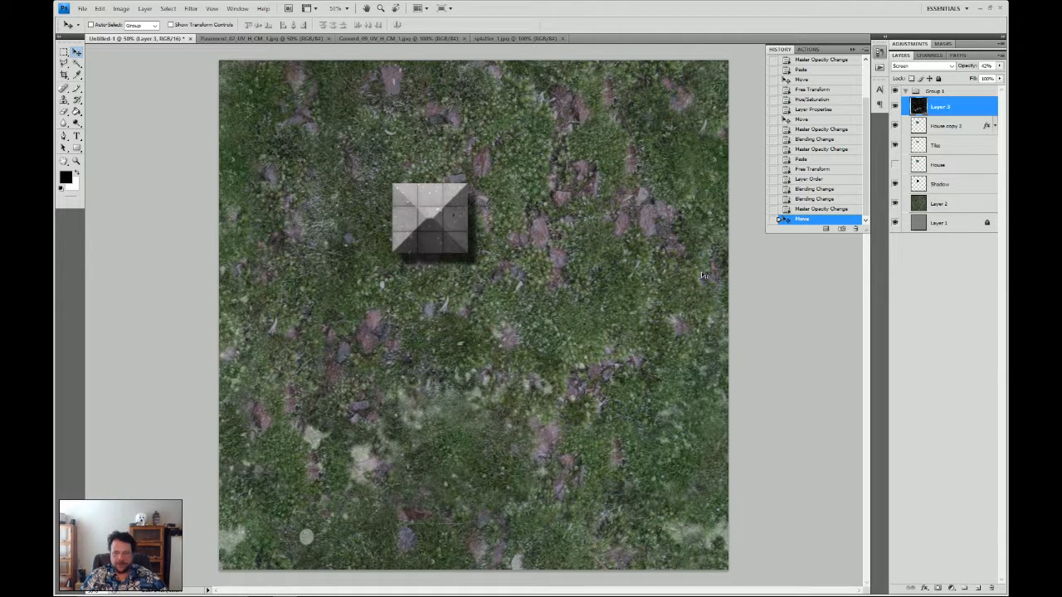
key(ctrl+z)
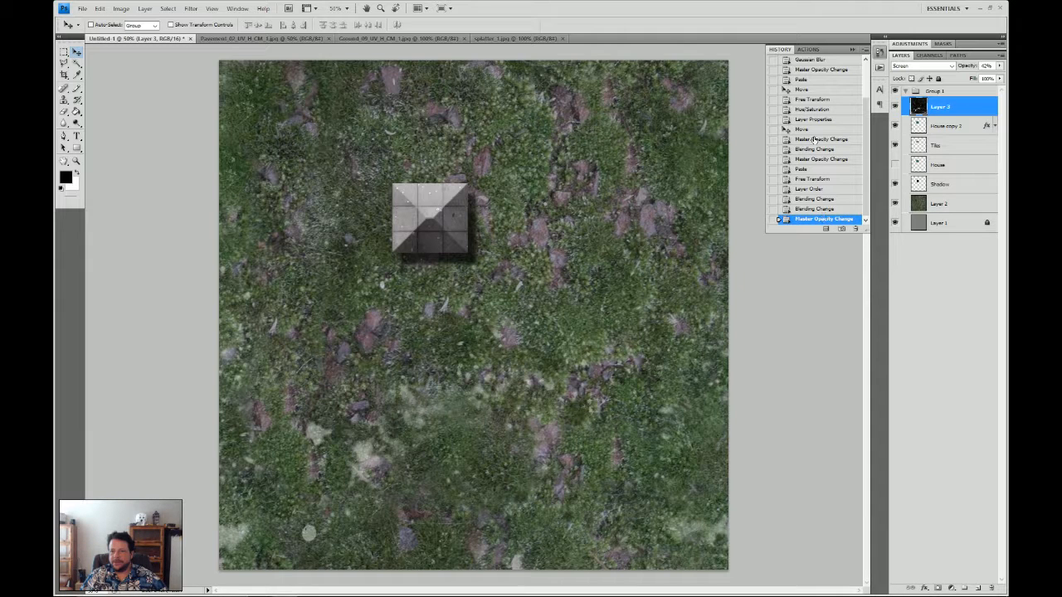
click(801, 80)
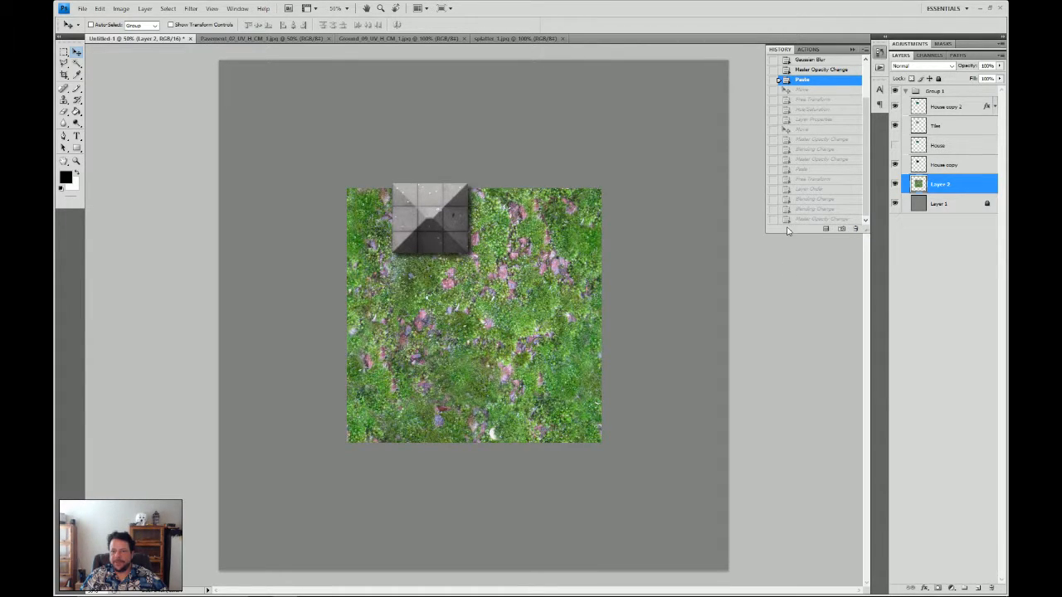
click(795, 220)
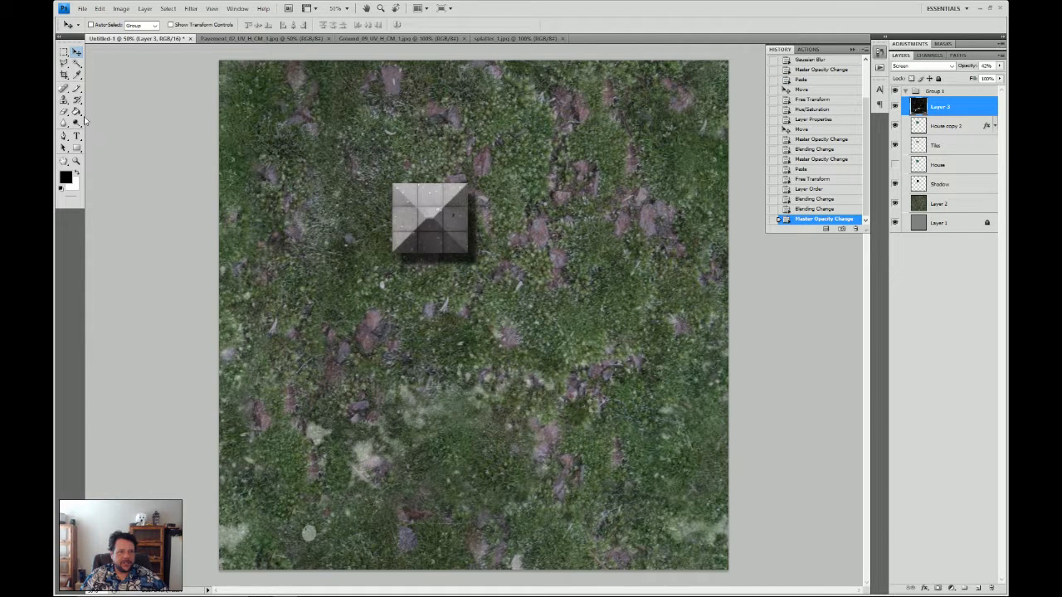
Add a new empty layer above the splatter layer and choose the Brush tool
click(76, 88)
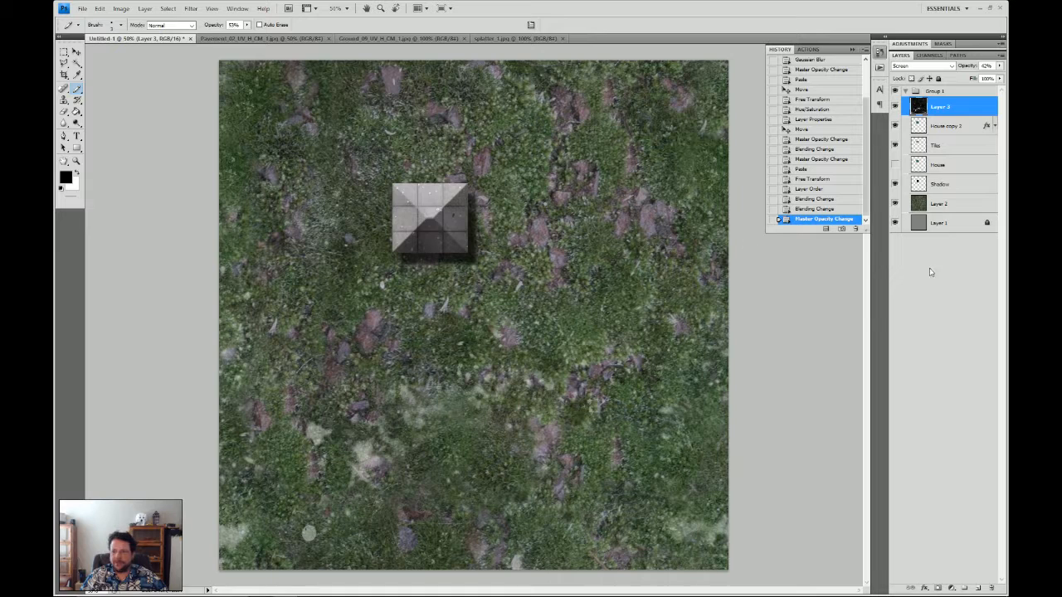
click(977, 588)
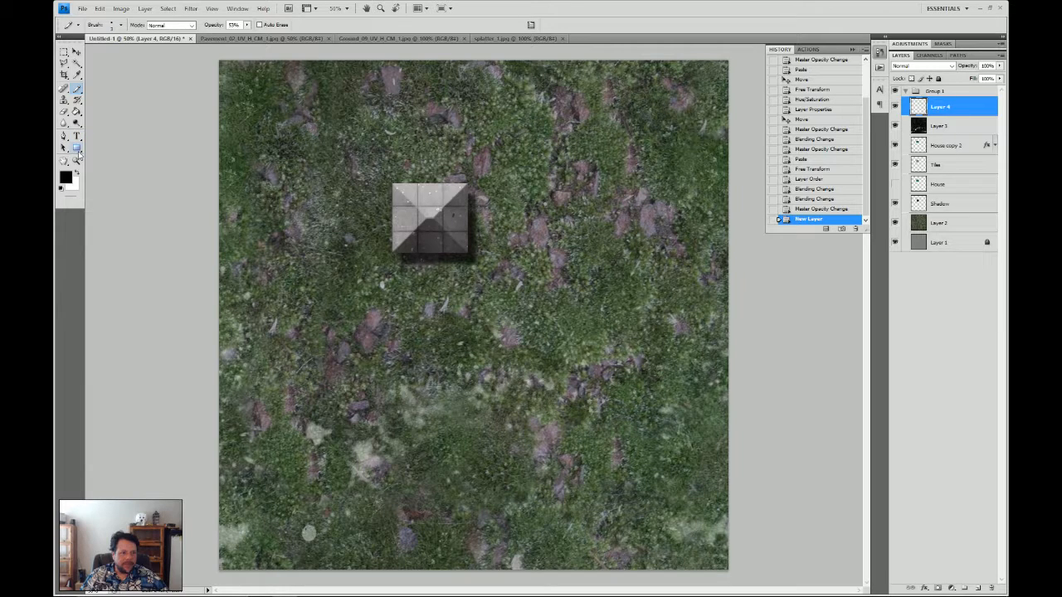
click(78, 74)
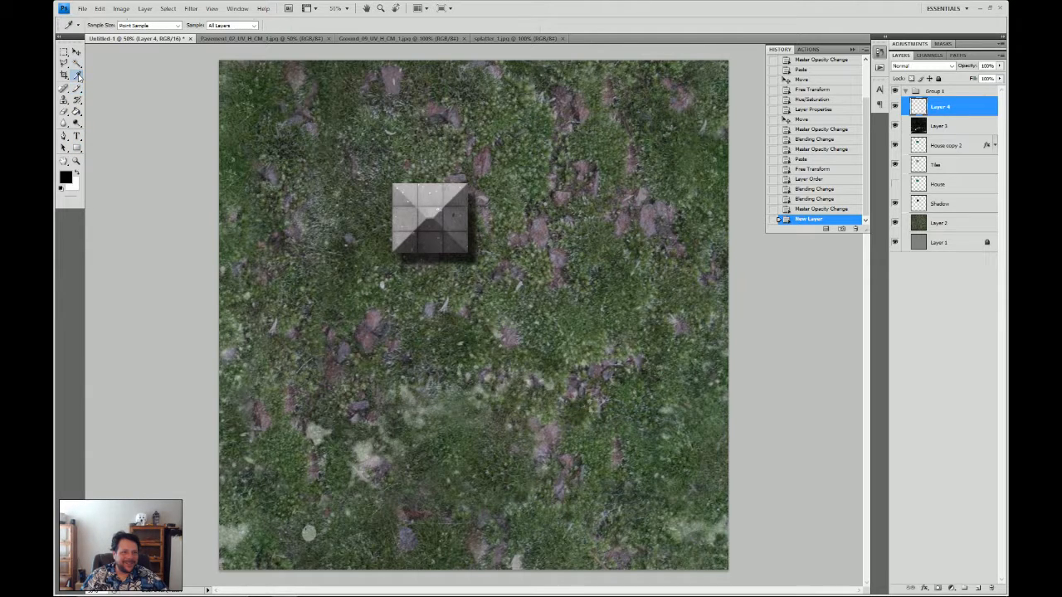
click(78, 89)
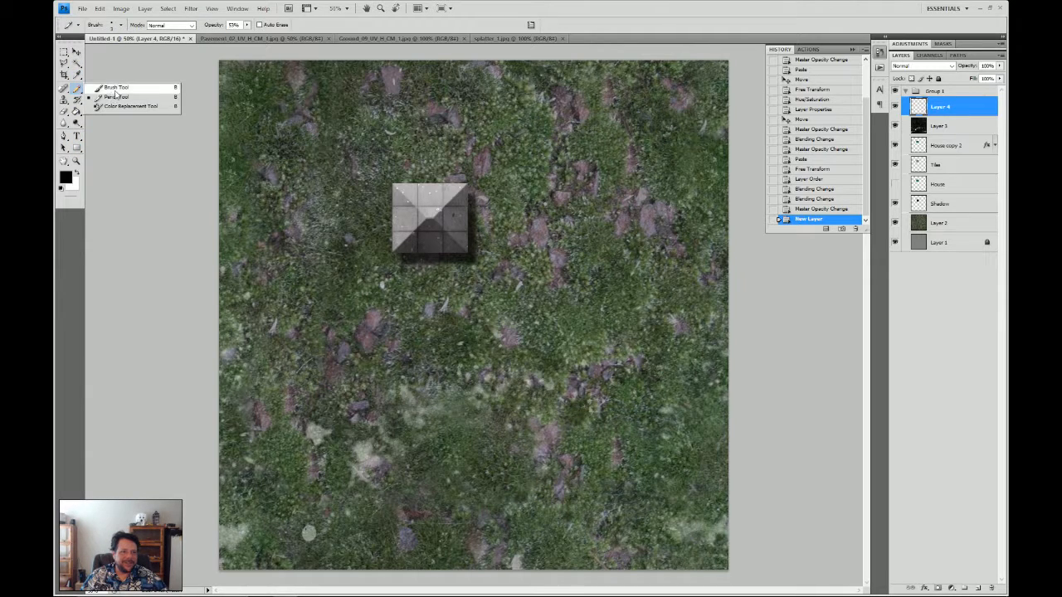
click(116, 88)
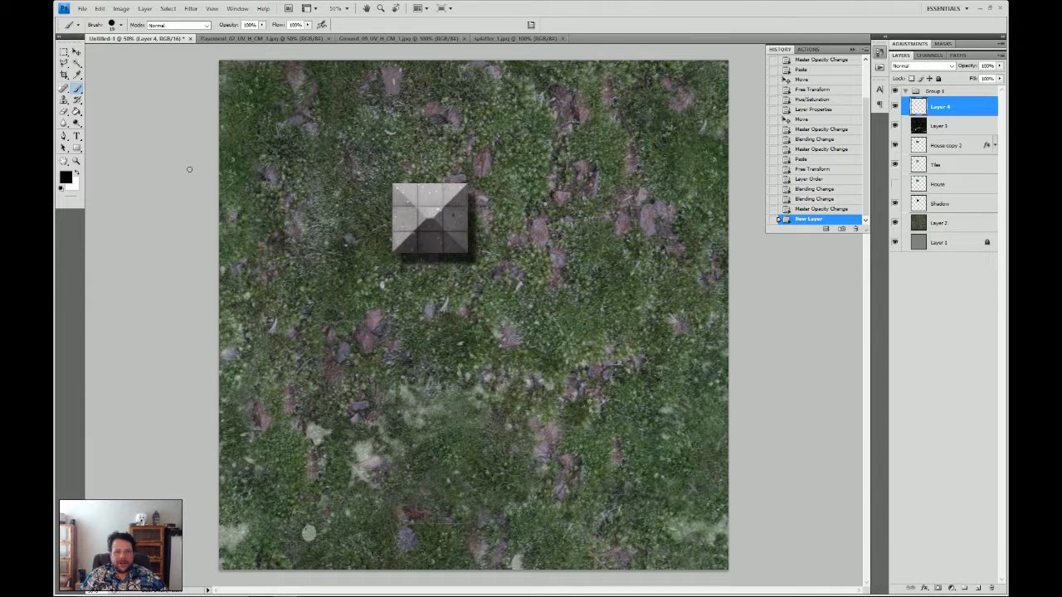
Paint a scattered trail of short black brush strokes on the new layer, over the grass to the right of the house
mouse_move(518, 193)
mouse_down()
mouse_move(508, 221)
mouse_move(531, 217)
mouse_up()
drag(533, 207, 550, 224)
drag(554, 219, 565, 230)
drag(569, 229, 567, 249)
drag(600, 238, 585, 255)
drag(613, 235, 612, 264)
drag(597, 263, 554, 282)
drag(579, 286, 591, 301)
drag(595, 295, 606, 307)
click(626, 304)
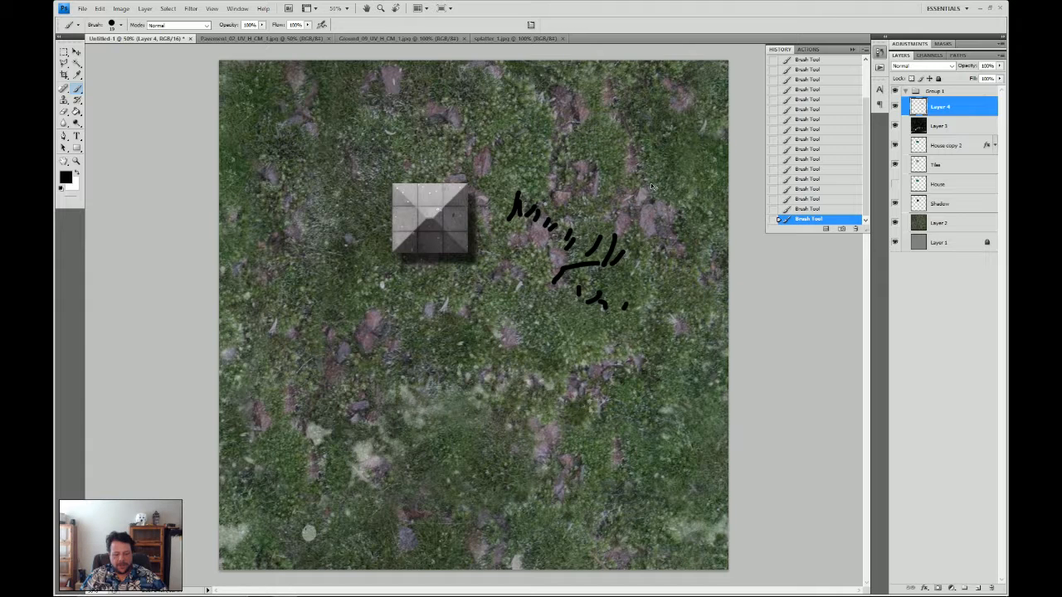
Roll the history back to an earlier brush stroke and delete that stroke together with all the strokes after it
key(ctrl+z)
key(ctrl+z)
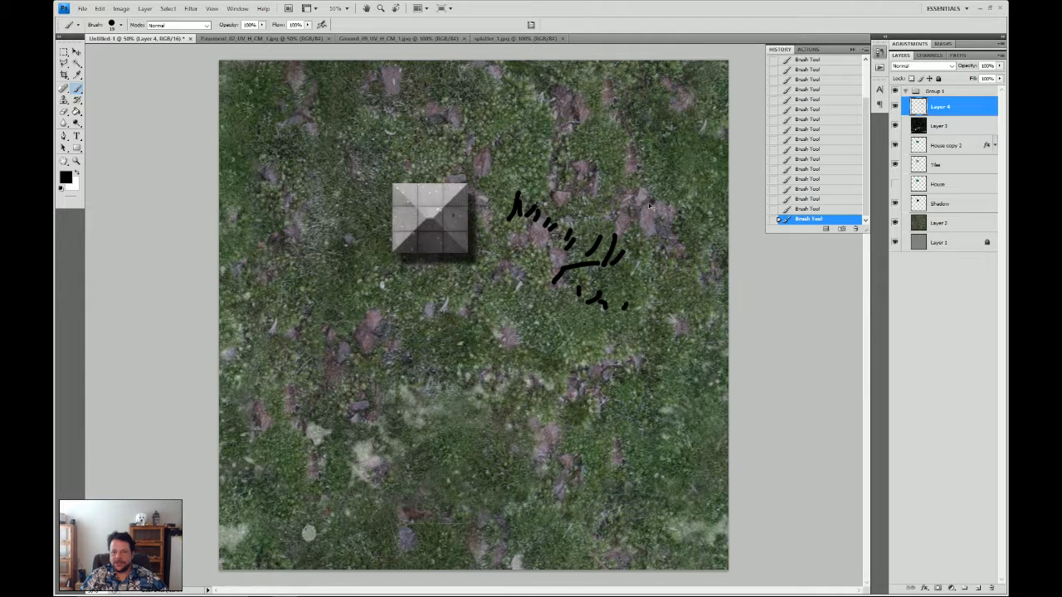
key(ctrl+z)
key(ctrl+z)
key(ctrl+z)
key(ctrl+z)
scroll(820, 170, up, 3)
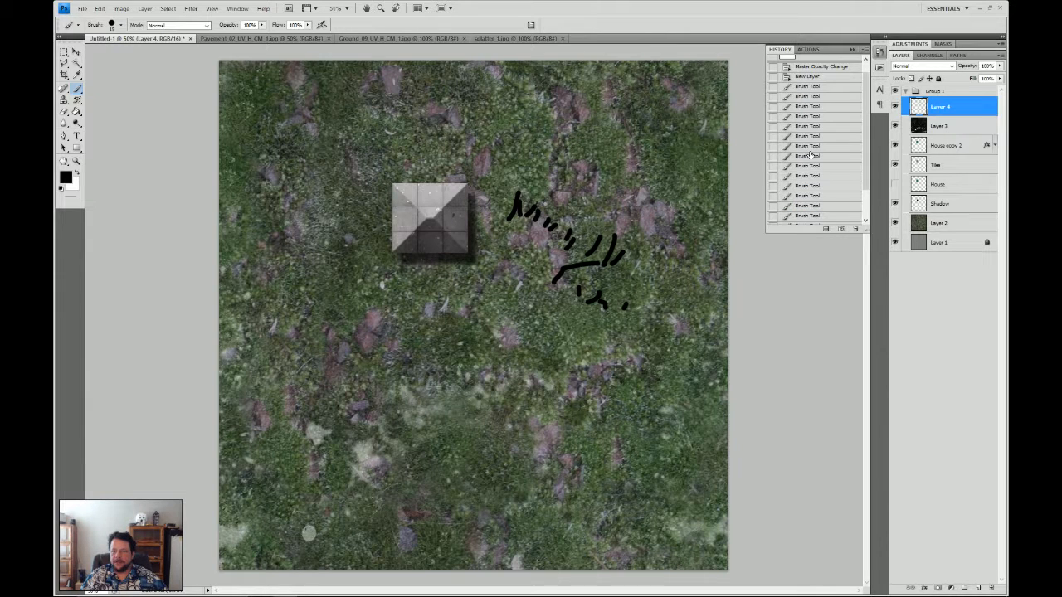
click(808, 146)
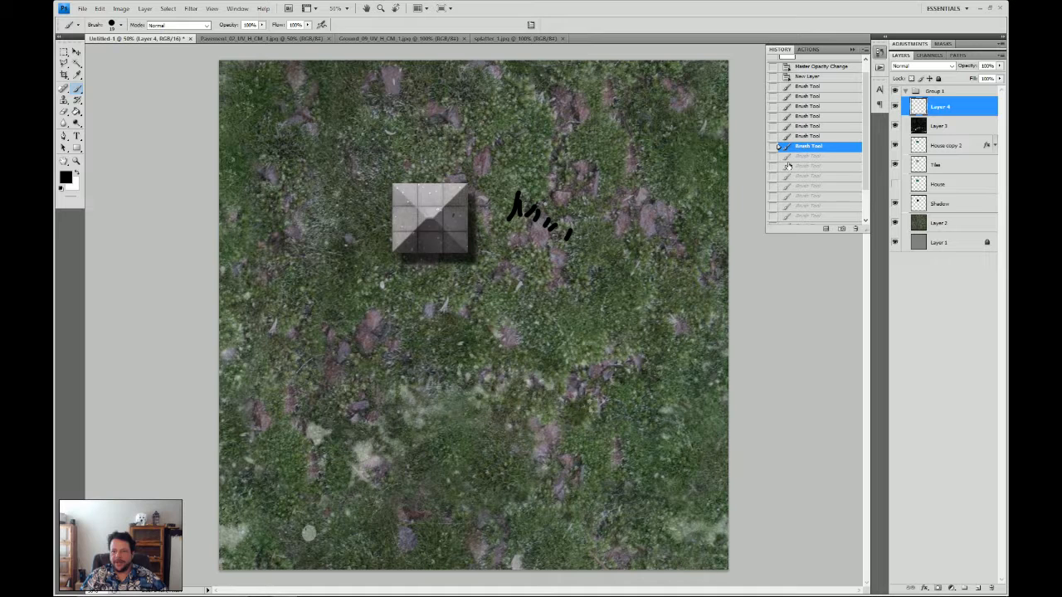
click(855, 229)
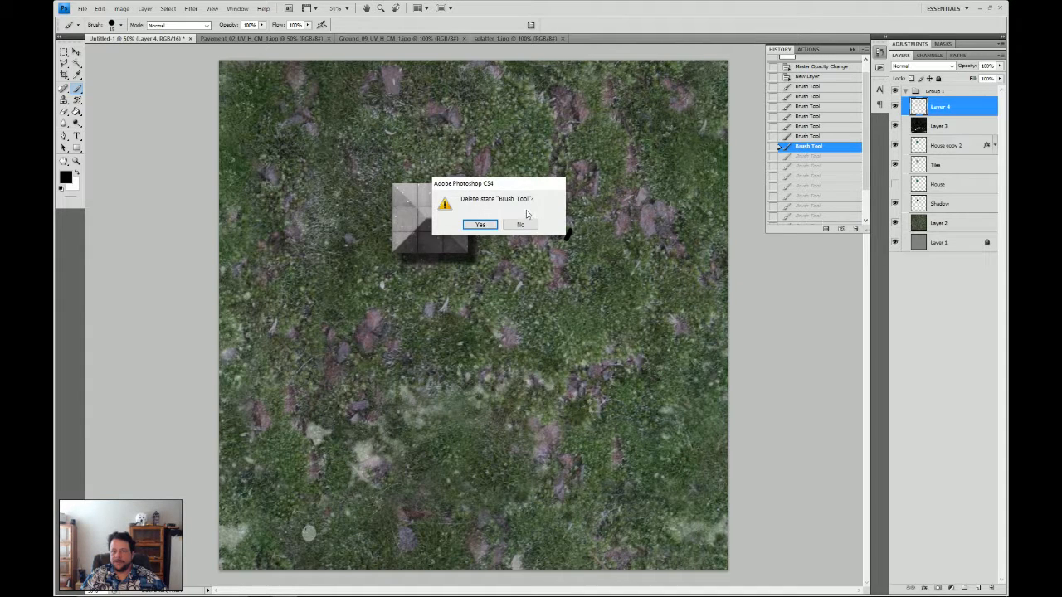
click(480, 224)
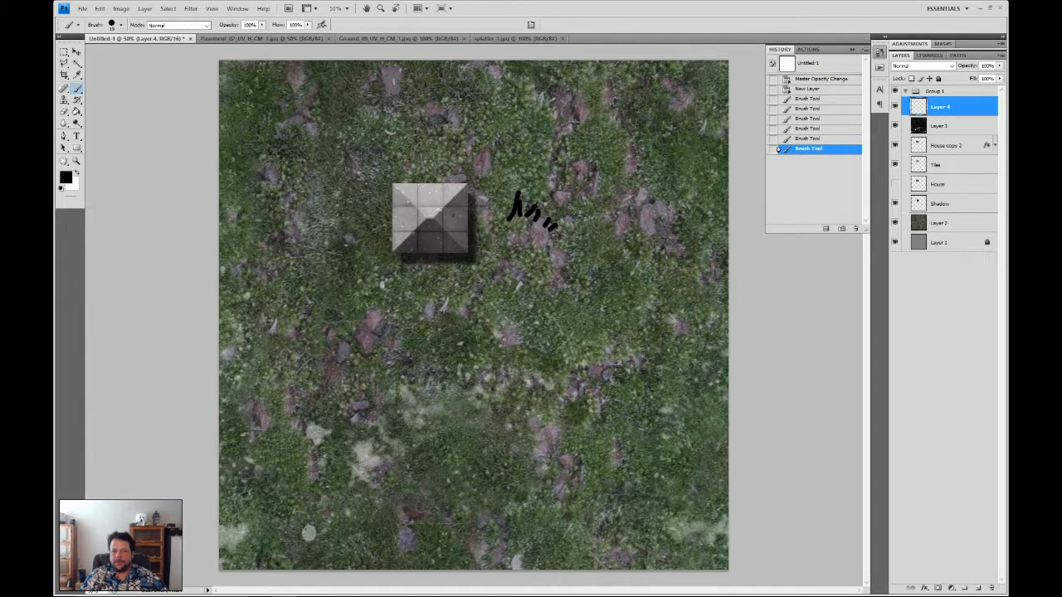
Paint a row of small black brush strokes over the grass, continuing right from the remaining strokes
drag(576, 215, 579, 220)
drag(588, 212, 599, 212)
drag(608, 209, 621, 211)
drag(630, 200, 631, 209)
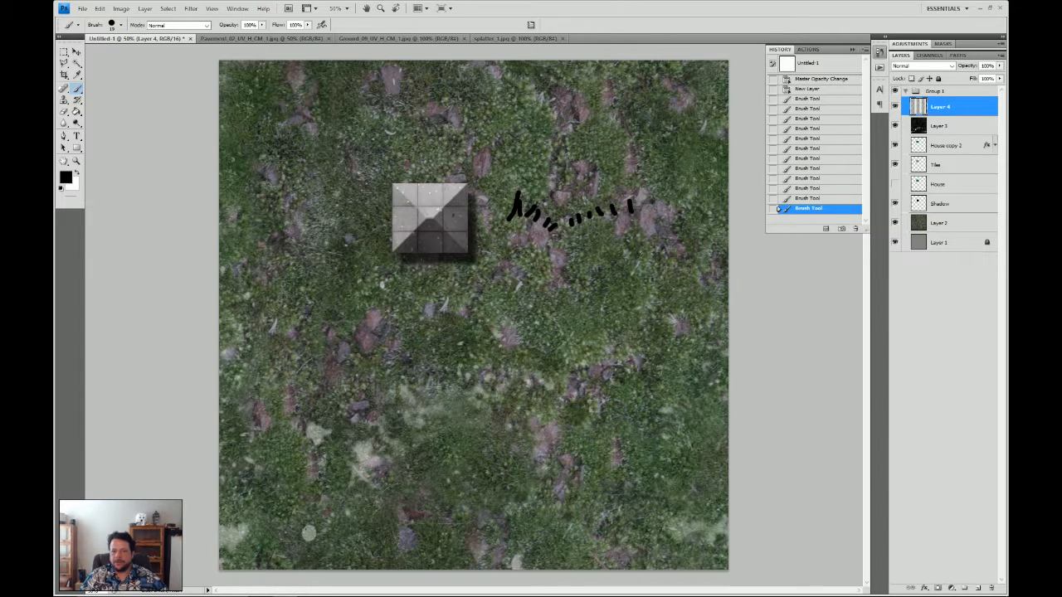
Delete the history from the New Layer state onward to remove the test layer and its strokes, and close the history list
click(810, 100)
click(810, 89)
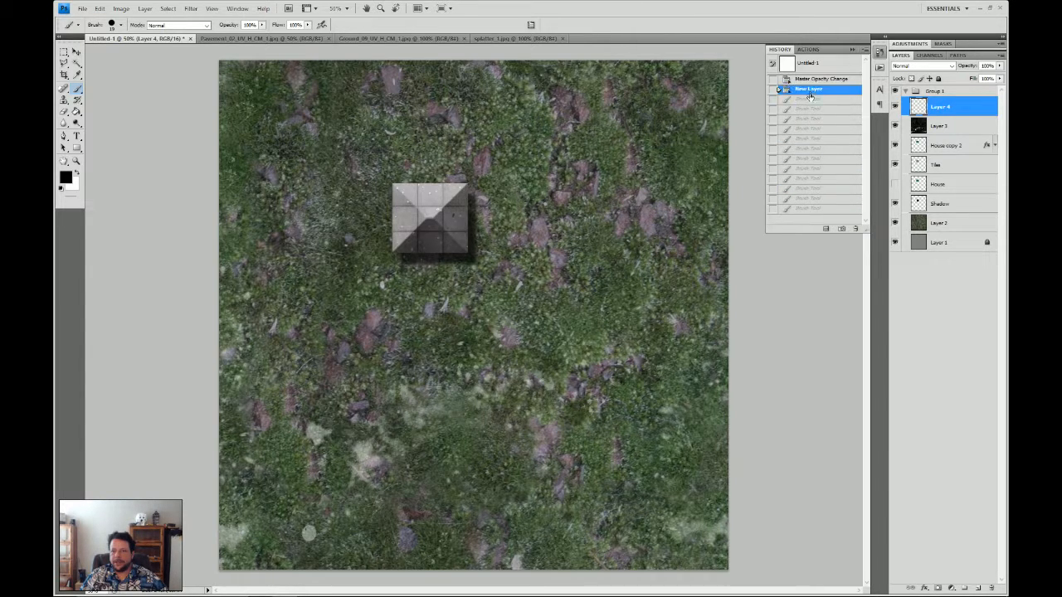
click(856, 228)
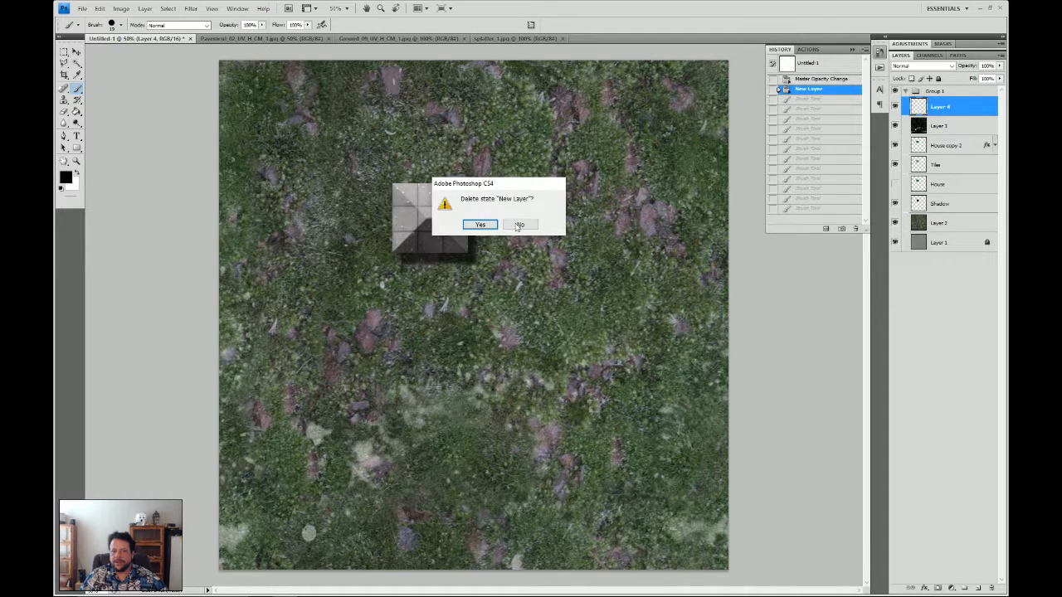
key(Return)
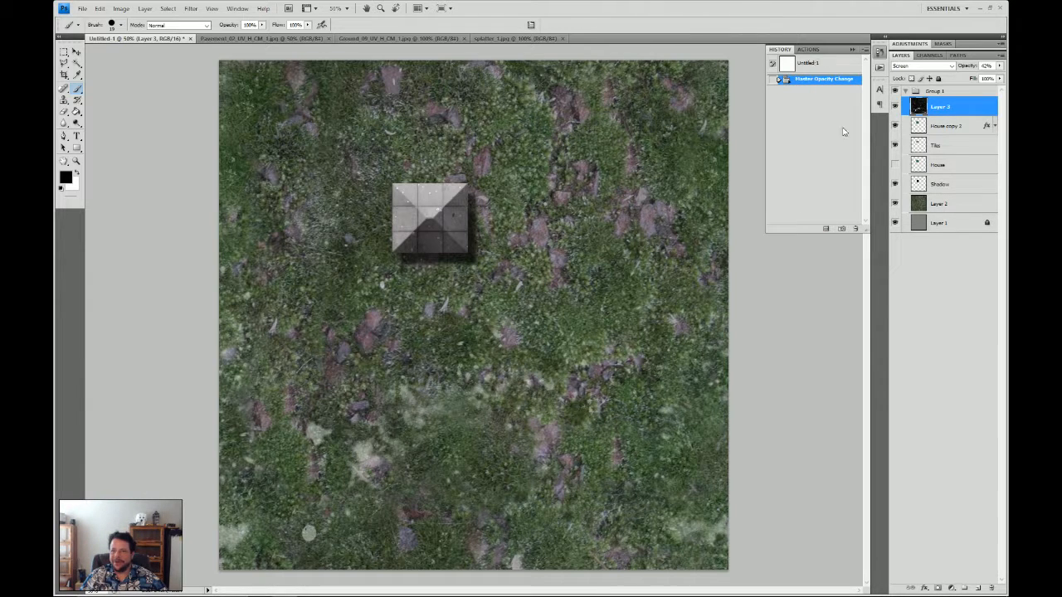
click(853, 48)
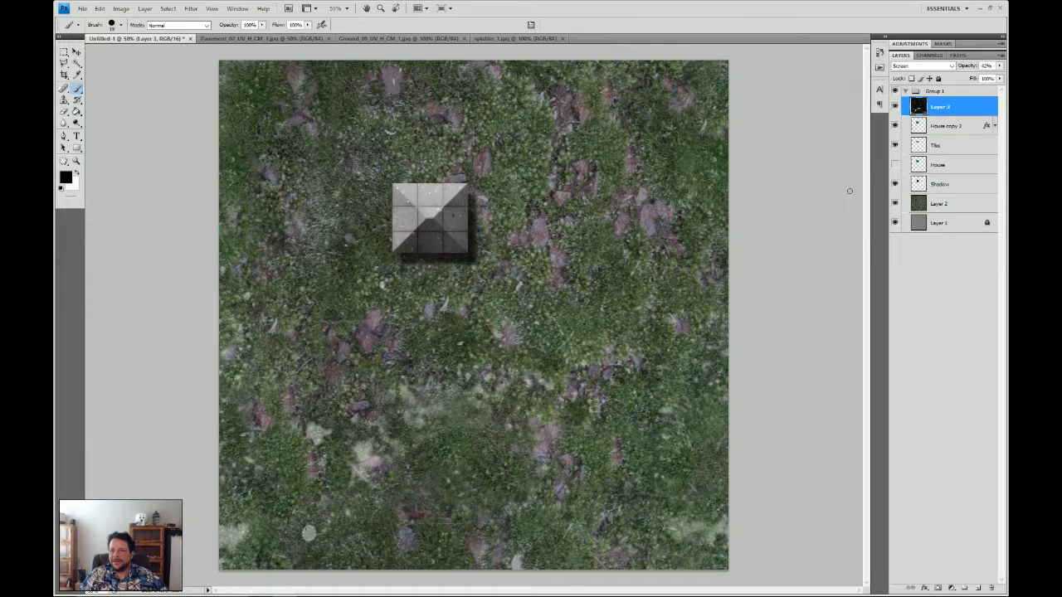
click(879, 51)
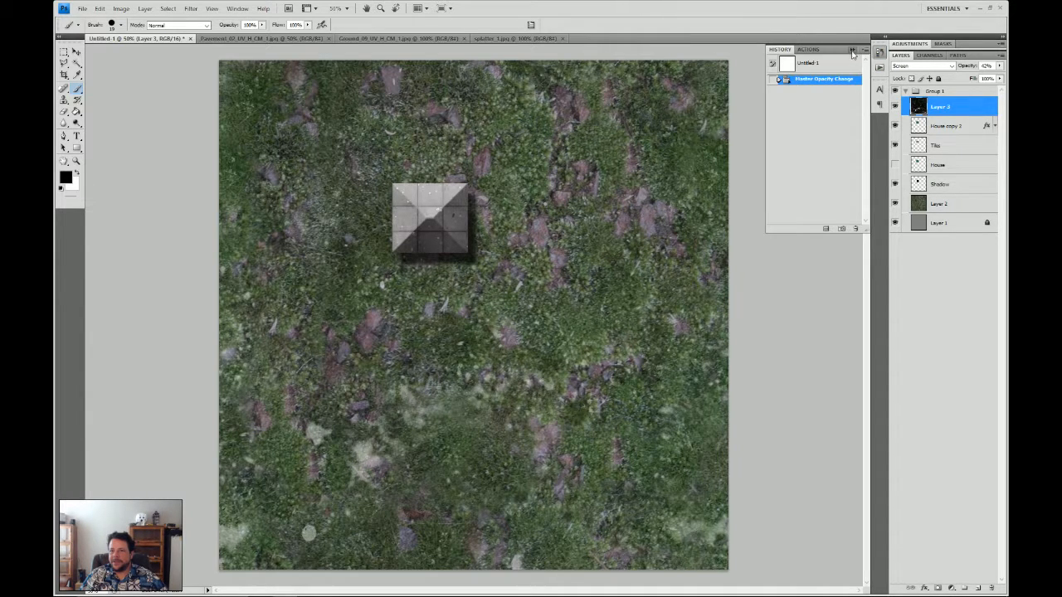
click(852, 50)
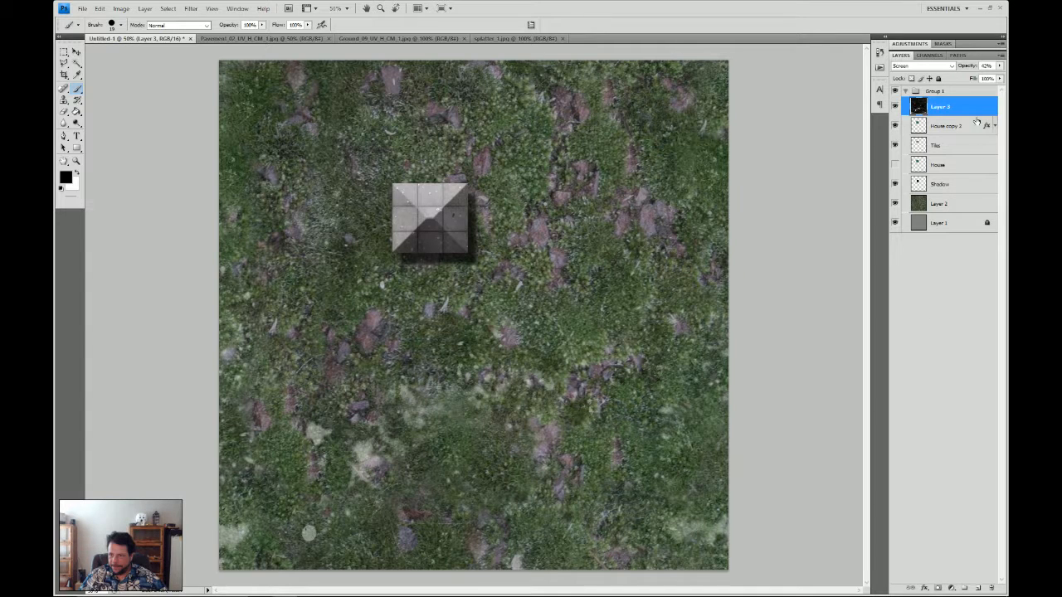
Try the Overlay, Soft Light and Hard Light blend modes on the splatter layer, and set it back to Screen
click(954, 66)
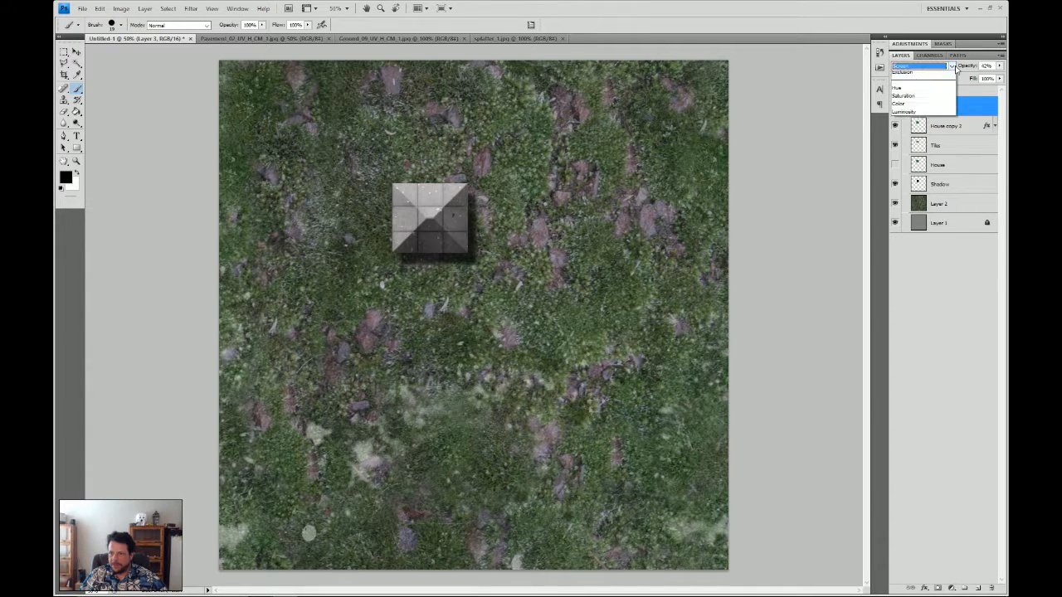
click(952, 69)
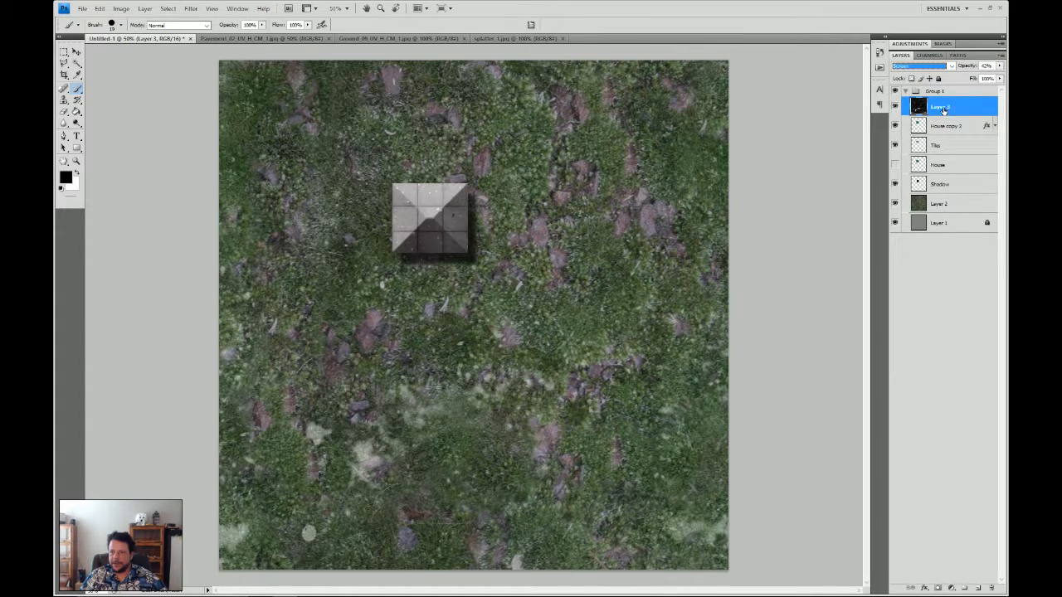
click(951, 66)
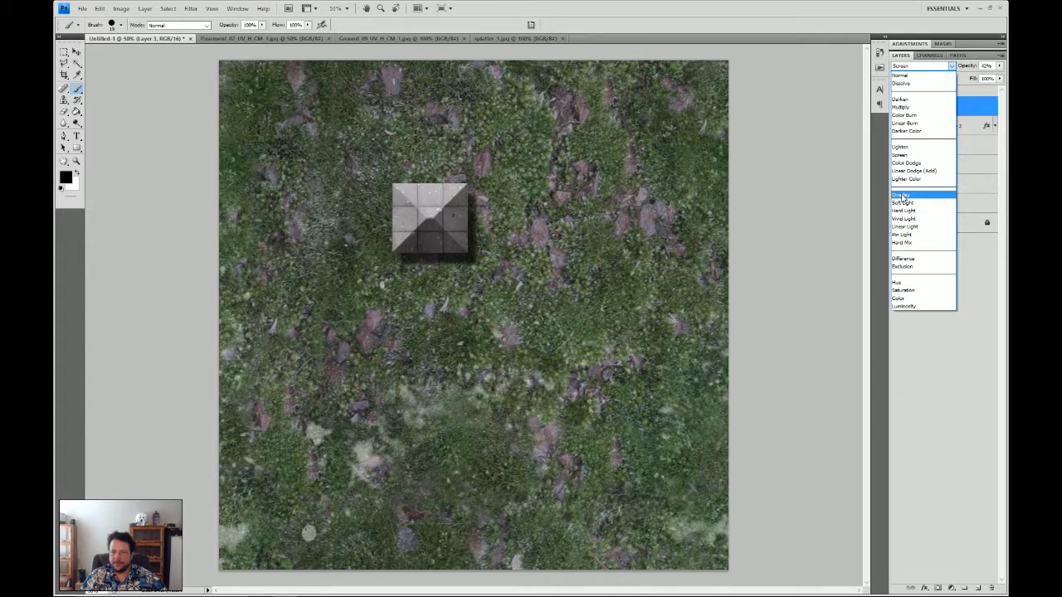
click(902, 195)
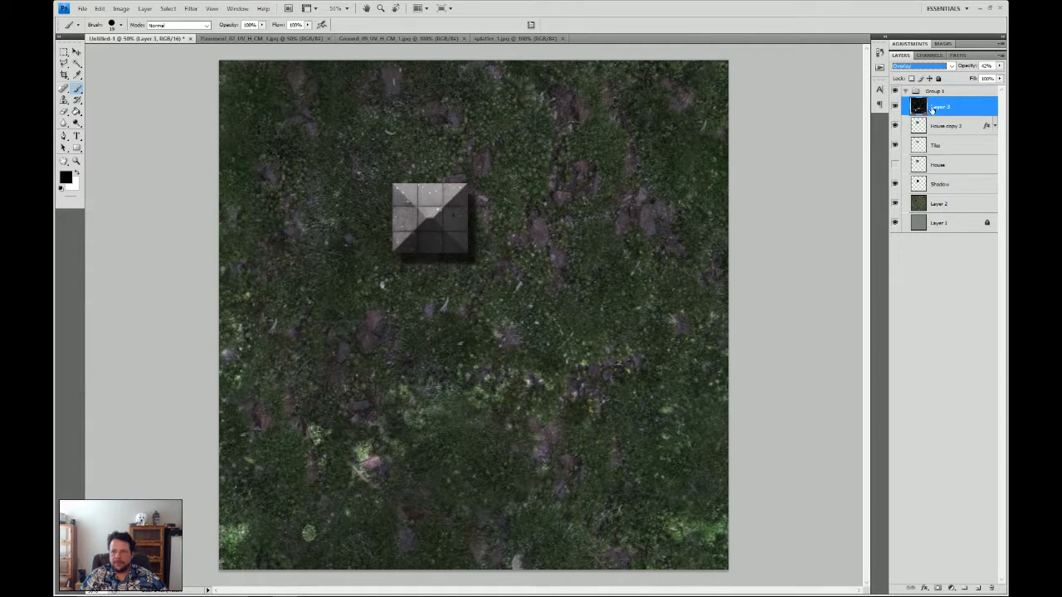
click(926, 70)
click(908, 205)
click(929, 66)
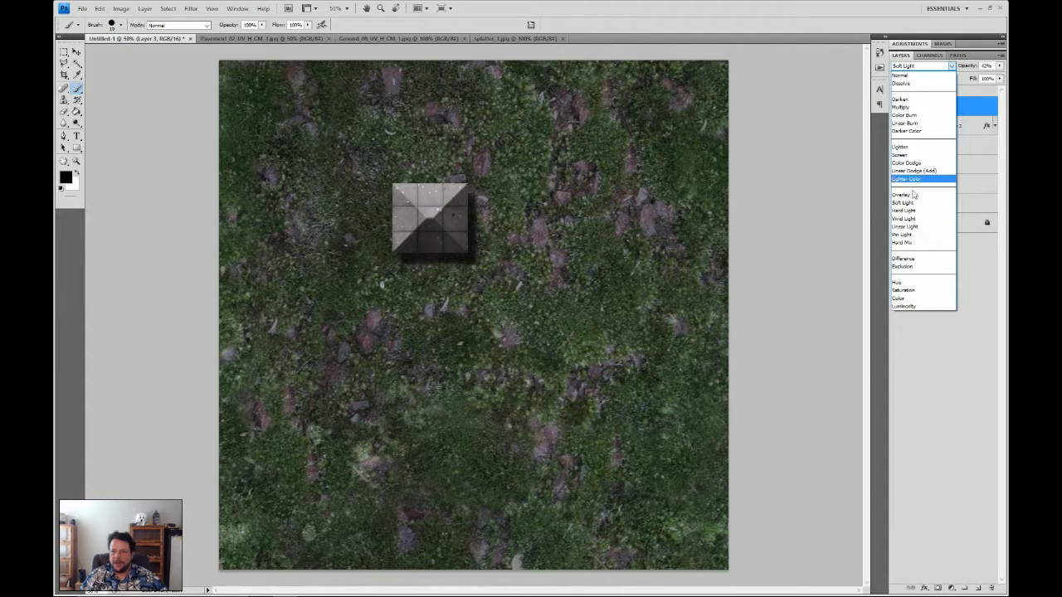
click(909, 212)
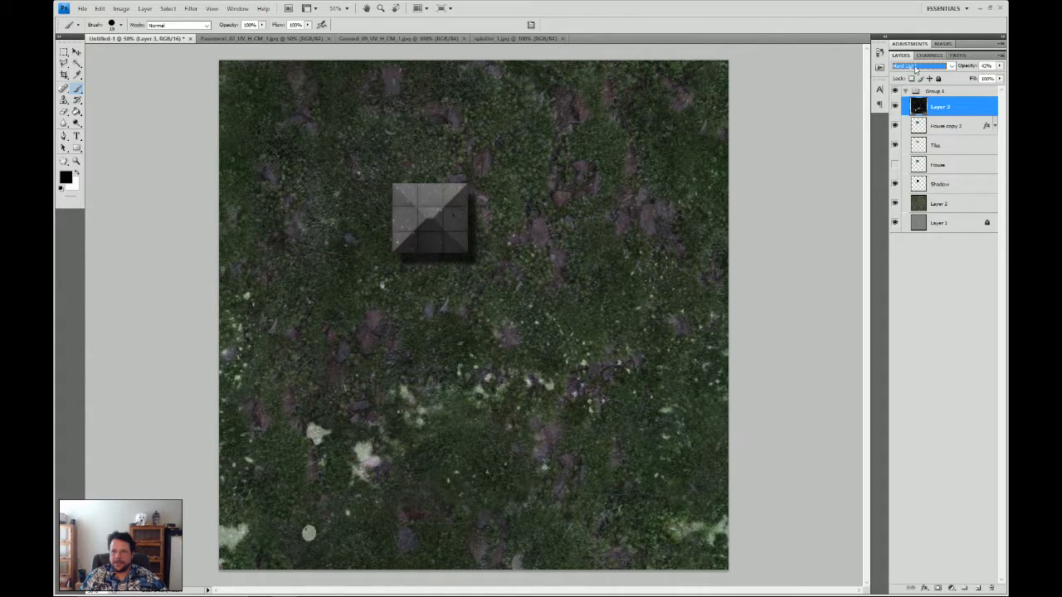
click(915, 69)
click(908, 197)
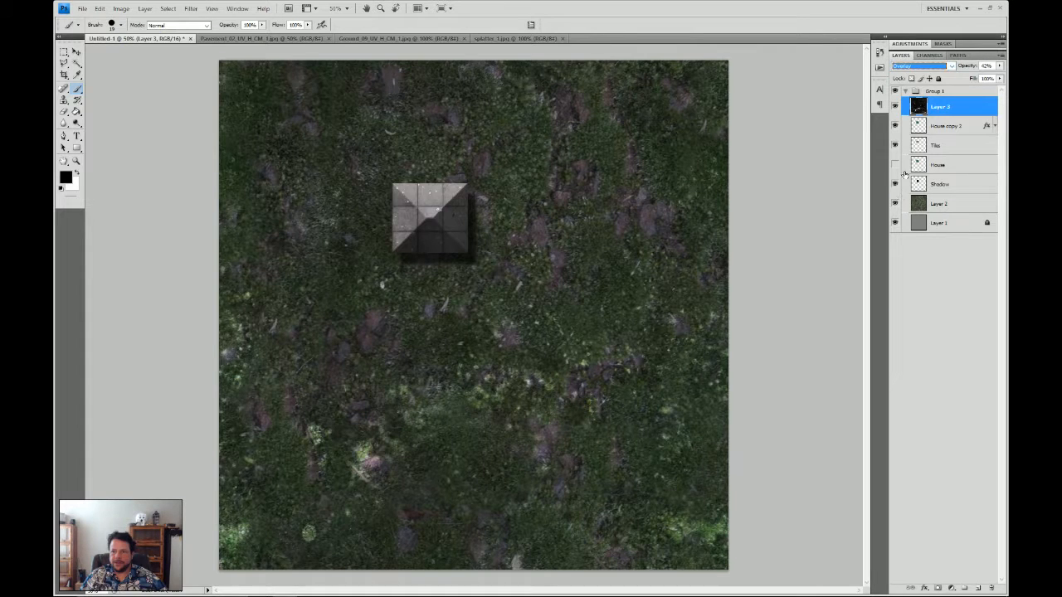
click(951, 67)
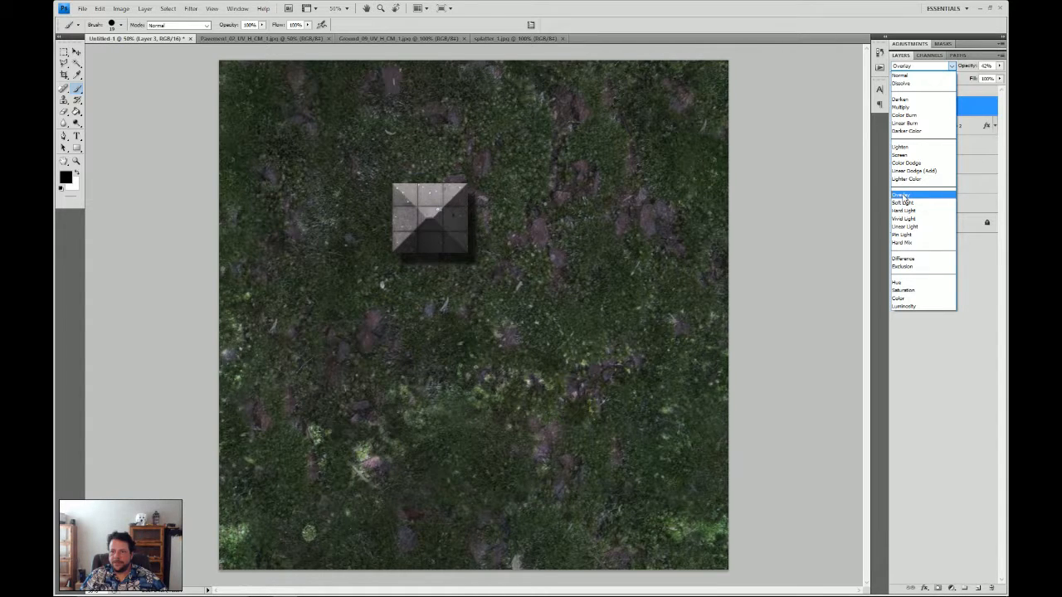
click(902, 154)
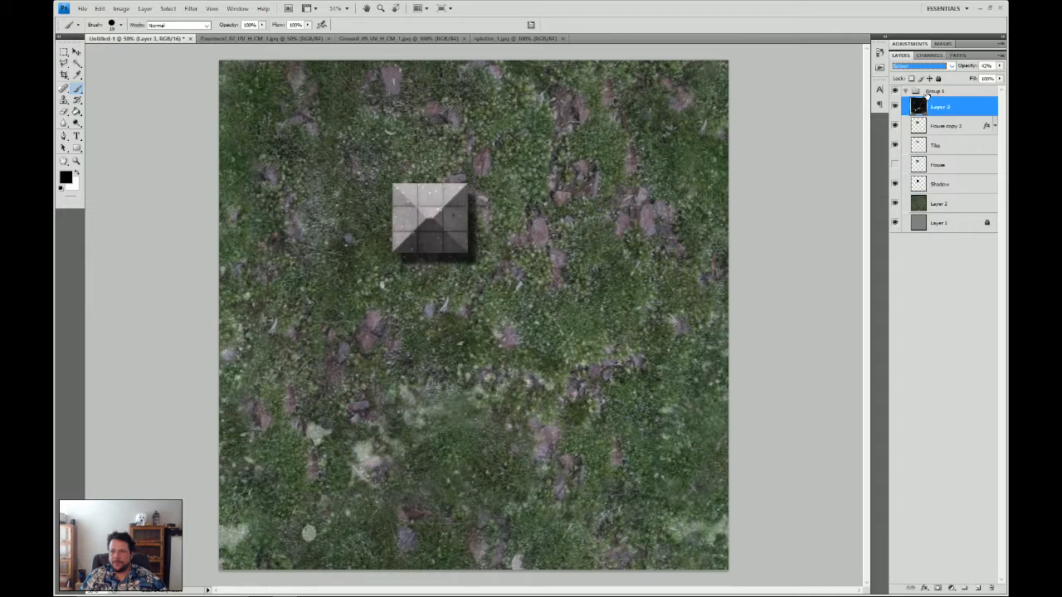
Hide the splatter layer and create a new empty layer directly above it
click(894, 107)
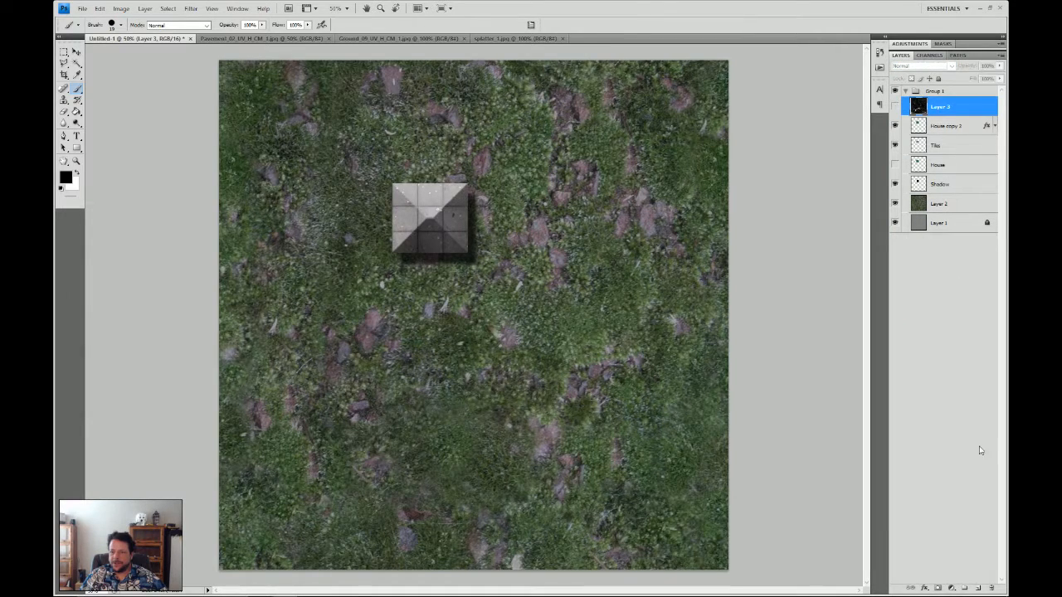
click(977, 588)
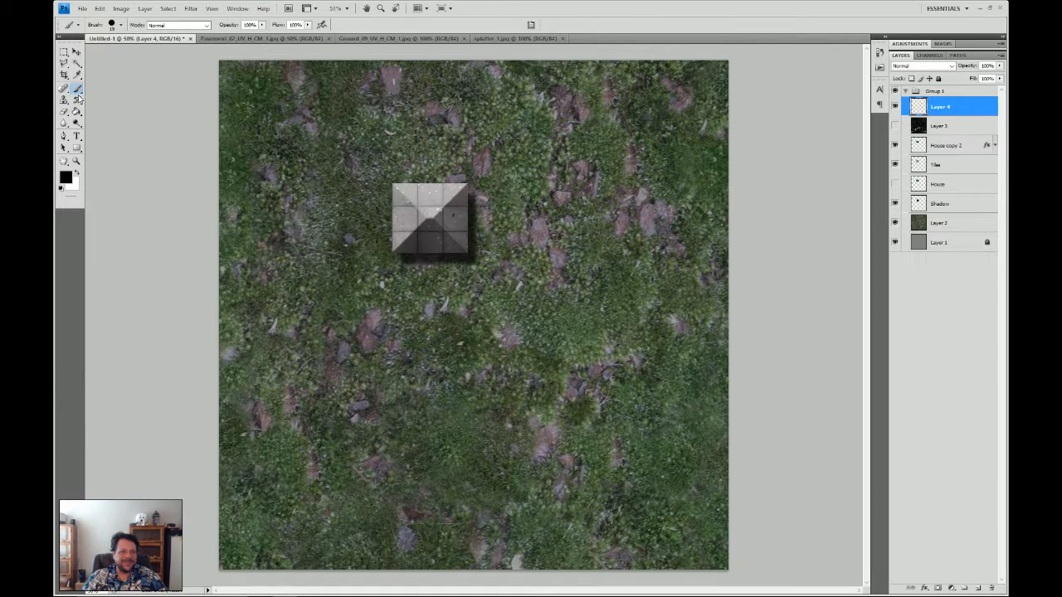
Choose a soft round brush with 0% hardness, make white the foreground color and enlarge the brush to 100 px
click(120, 25)
click(108, 140)
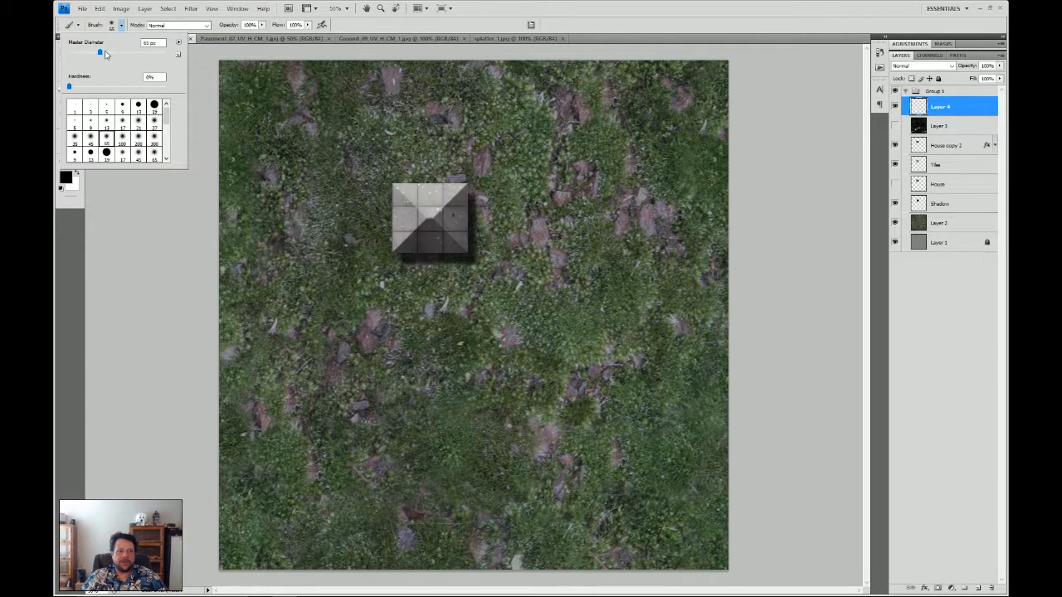
click(382, 24)
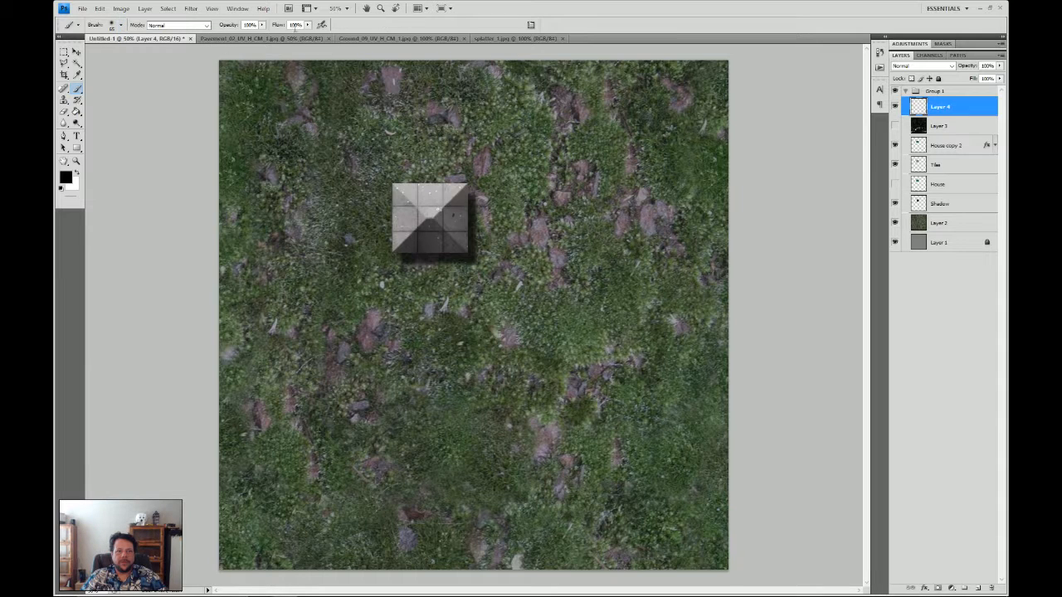
click(77, 173)
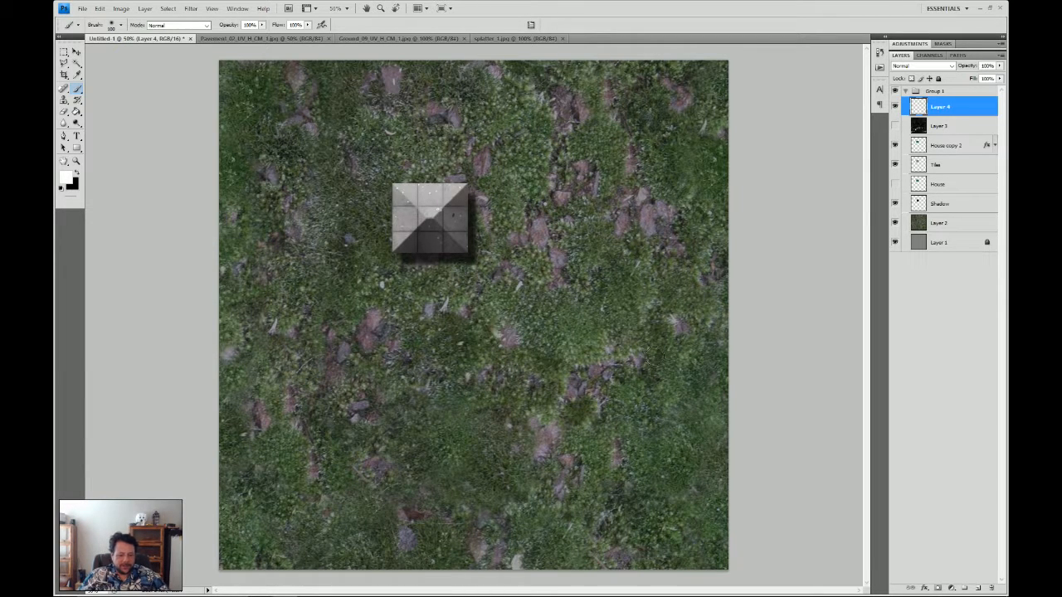
key(bracketright)
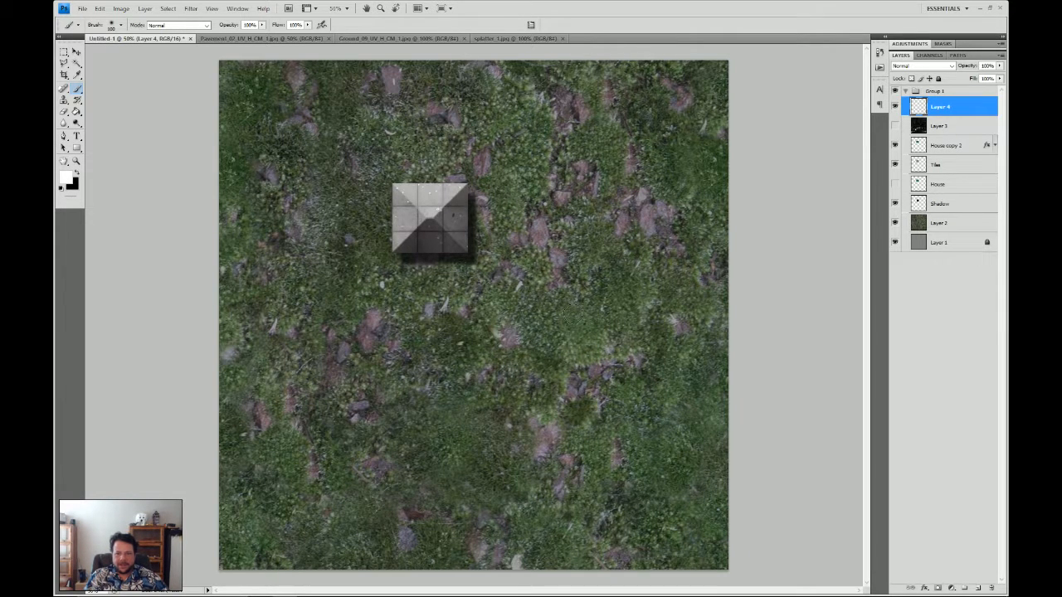
Paint a white zigzag test stroke on the grass southeast of the house and undo it
mouse_move(576, 301)
mouse_down()
mouse_move(542, 353)
mouse_move(589, 358)
mouse_move(574, 410)
mouse_move(635, 422)
mouse_up()
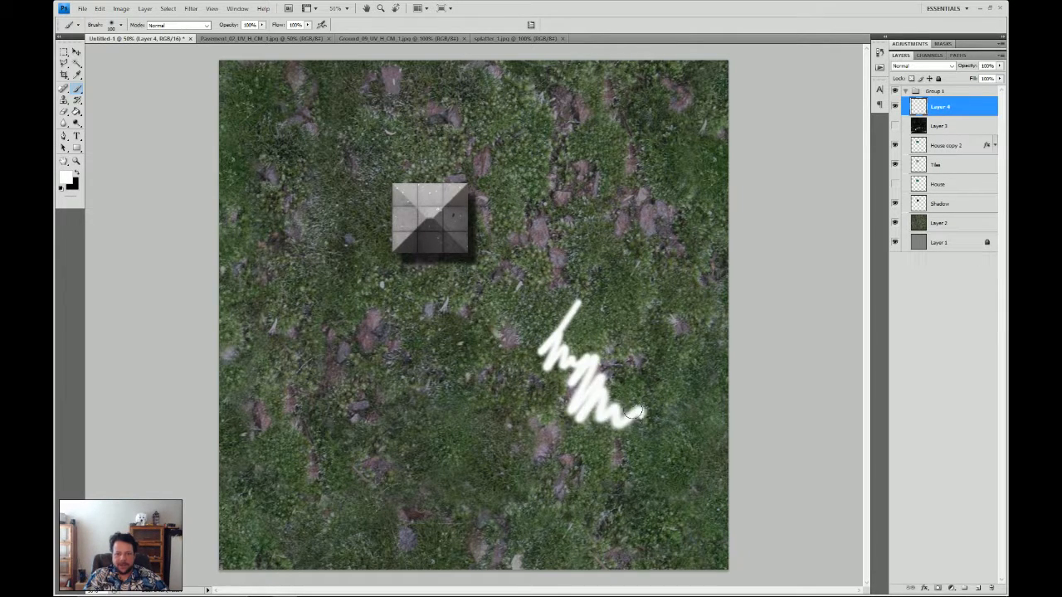
key(ctrl+z)
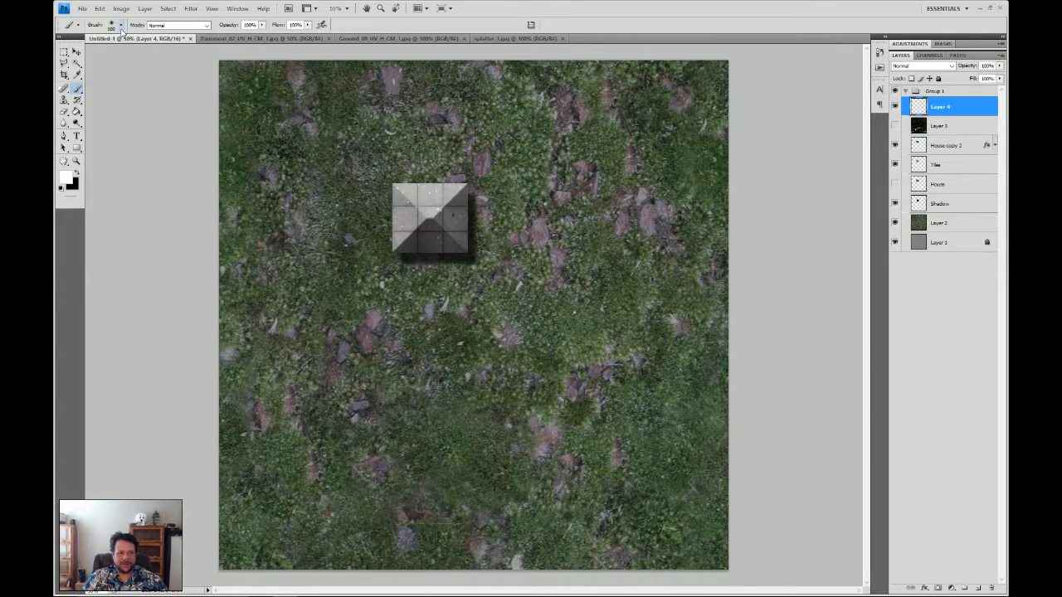
Enlarge the soft brush's master diameter to about 300 px
click(121, 26)
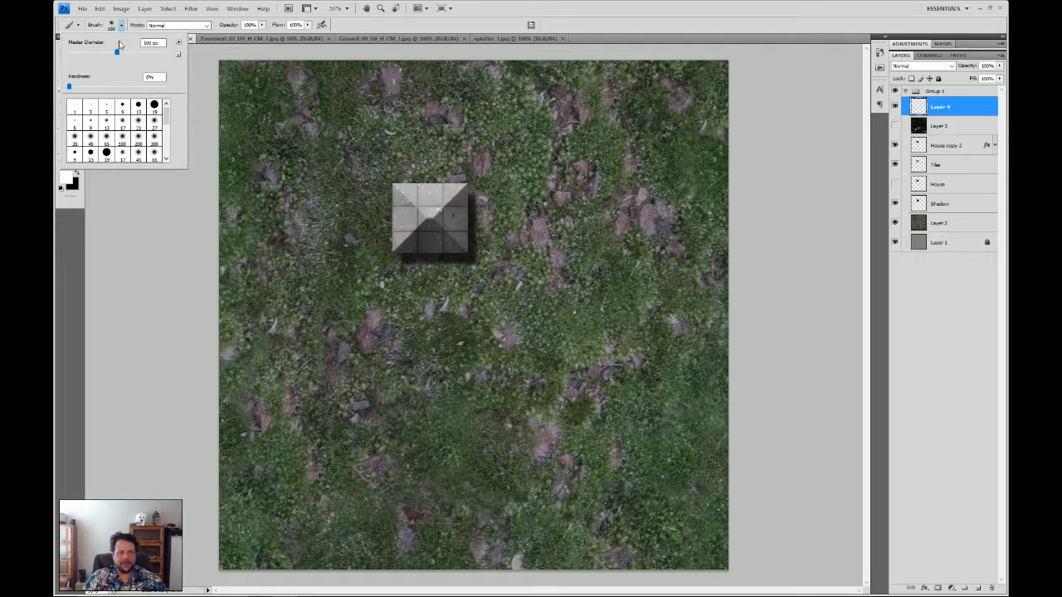
mouse_move(113, 56)
mouse_down()
mouse_move(181, 55)
mouse_move(151, 54)
mouse_up()
key(Return)
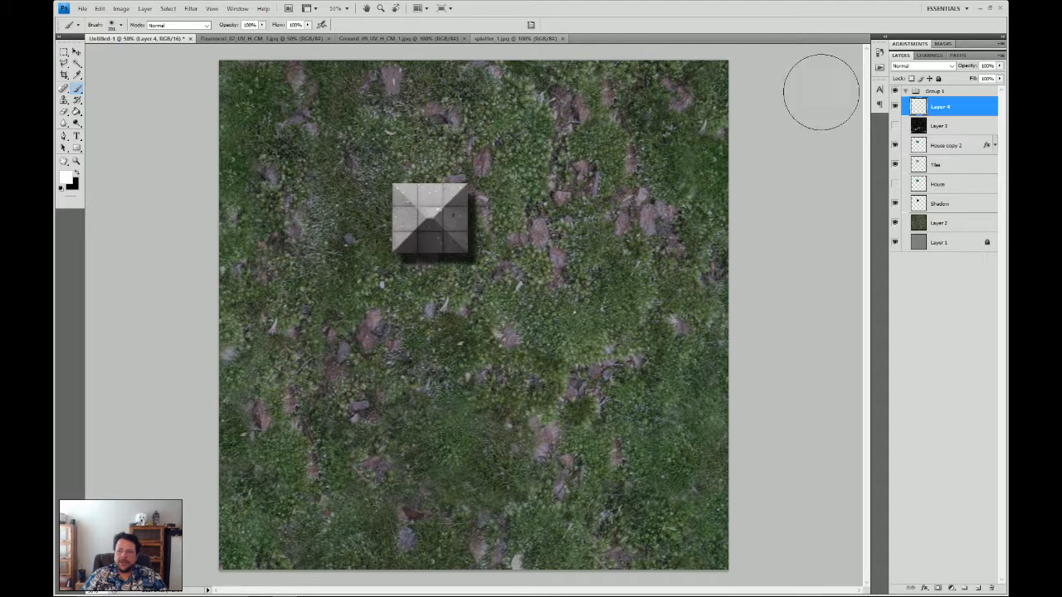
Nudge the Shadow layer slightly left and down beneath the house
click(937, 207)
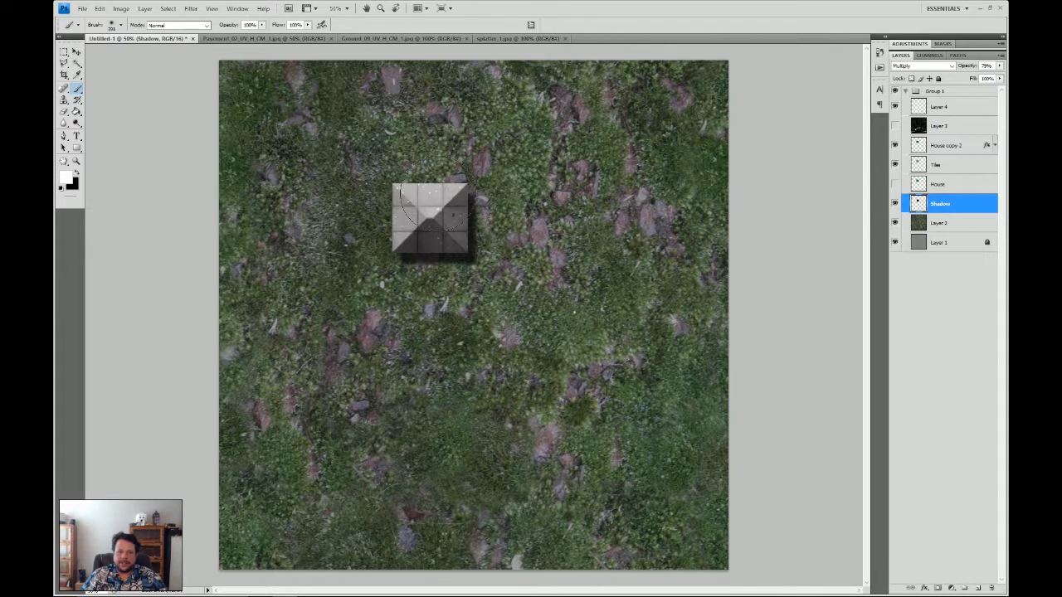
click(76, 51)
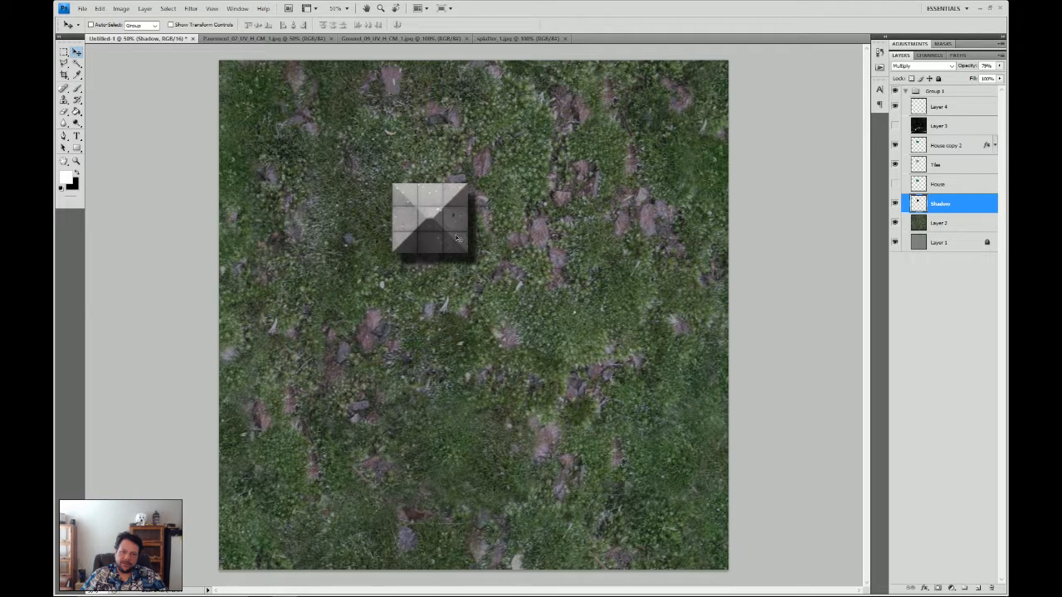
key(Left)
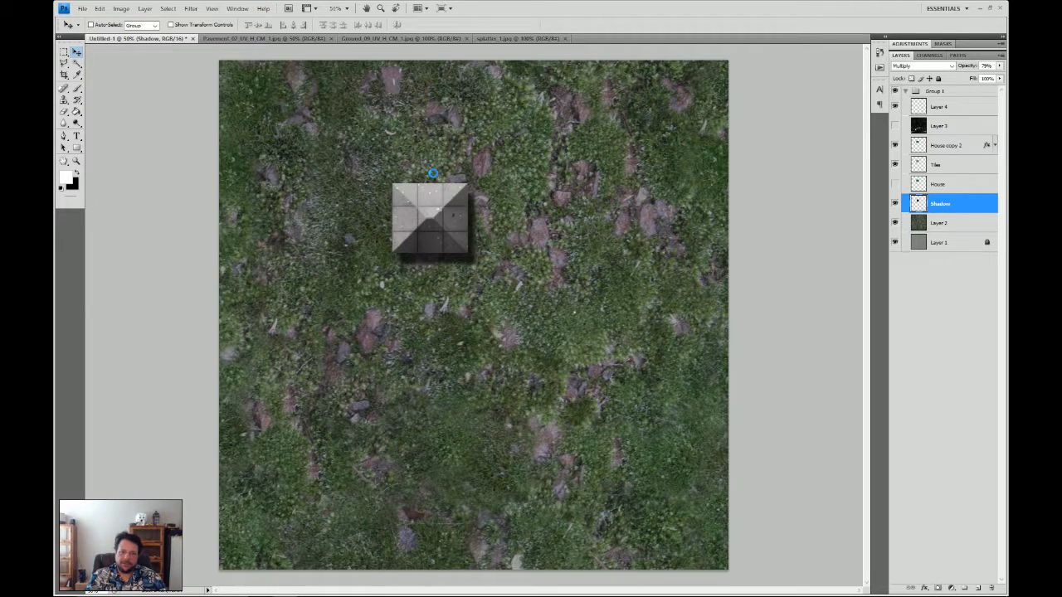
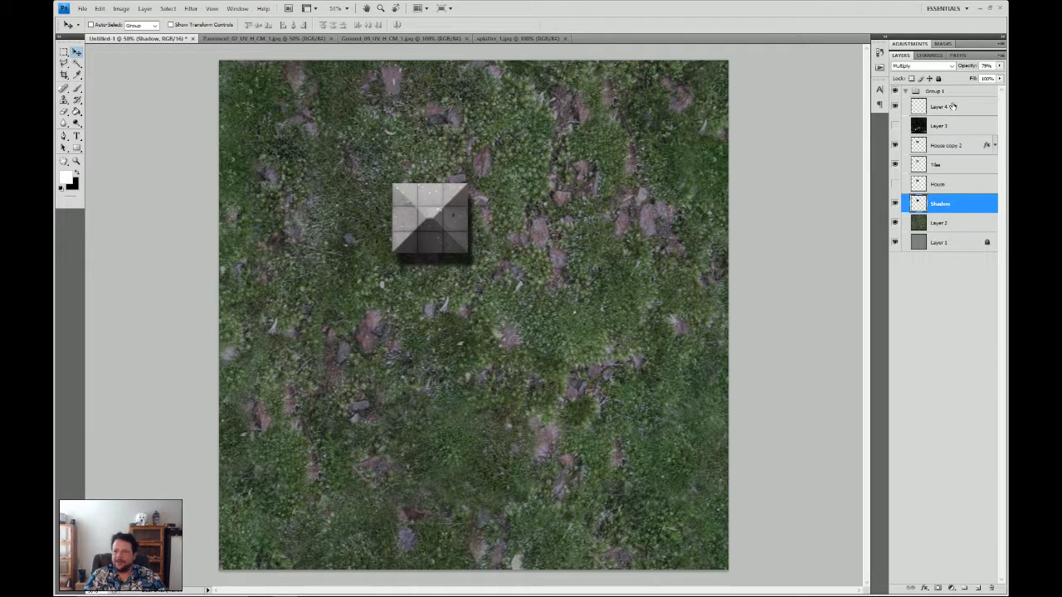
Return to the Brush tool on Layer 4 and paint one white spot near the map's upper-left corner
click(953, 107)
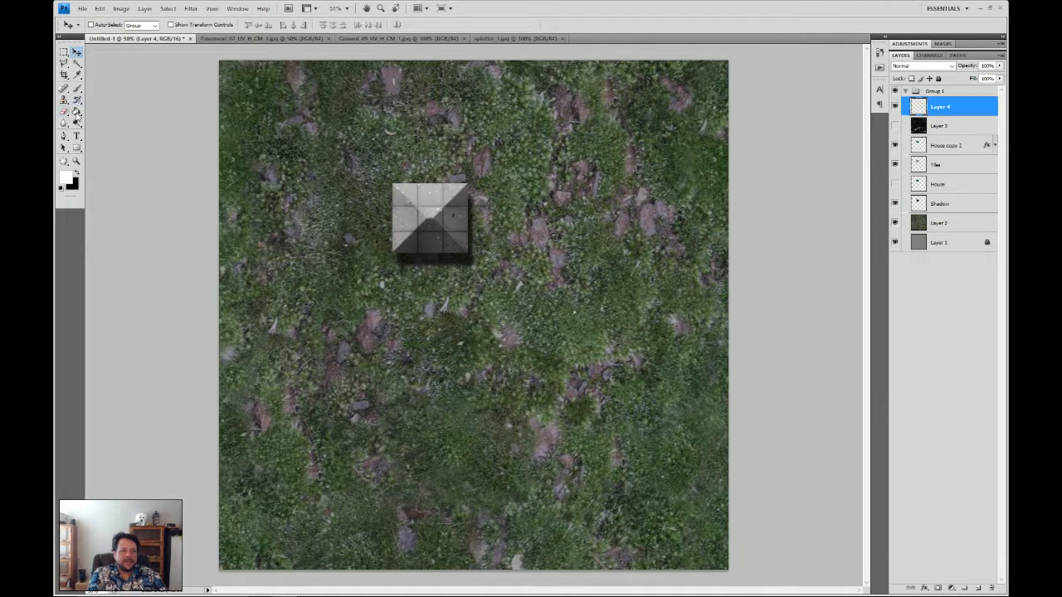
click(77, 88)
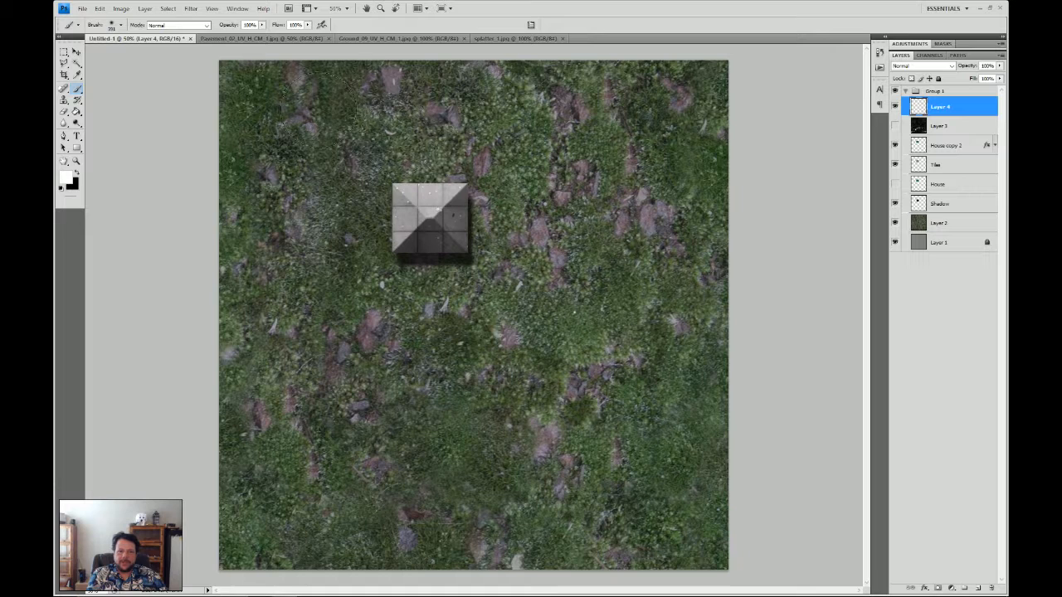
click(303, 83)
Lower the brush opacity, set its flow to 44%, and paint soft white haze over the map's upper-left corner and top edge
click(261, 25)
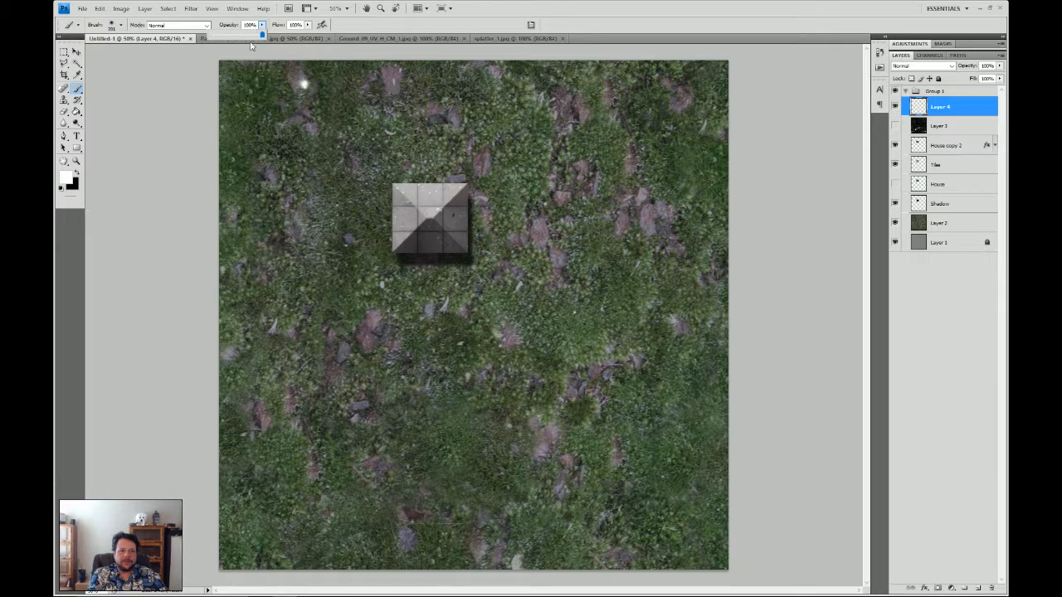
drag(249, 36, 230, 35)
click(308, 25)
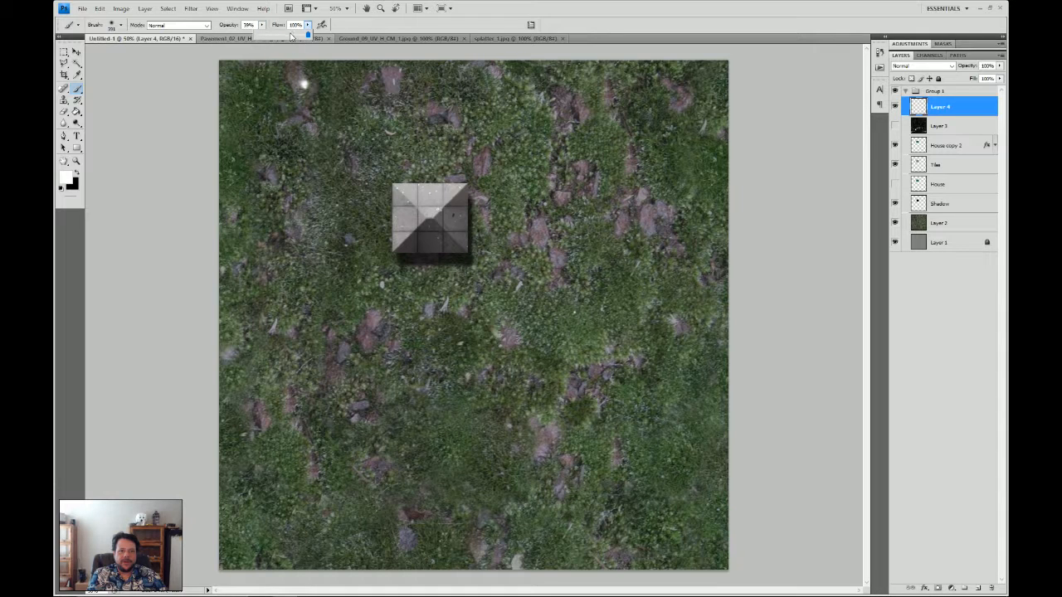
click(280, 36)
click(317, 87)
click(306, 88)
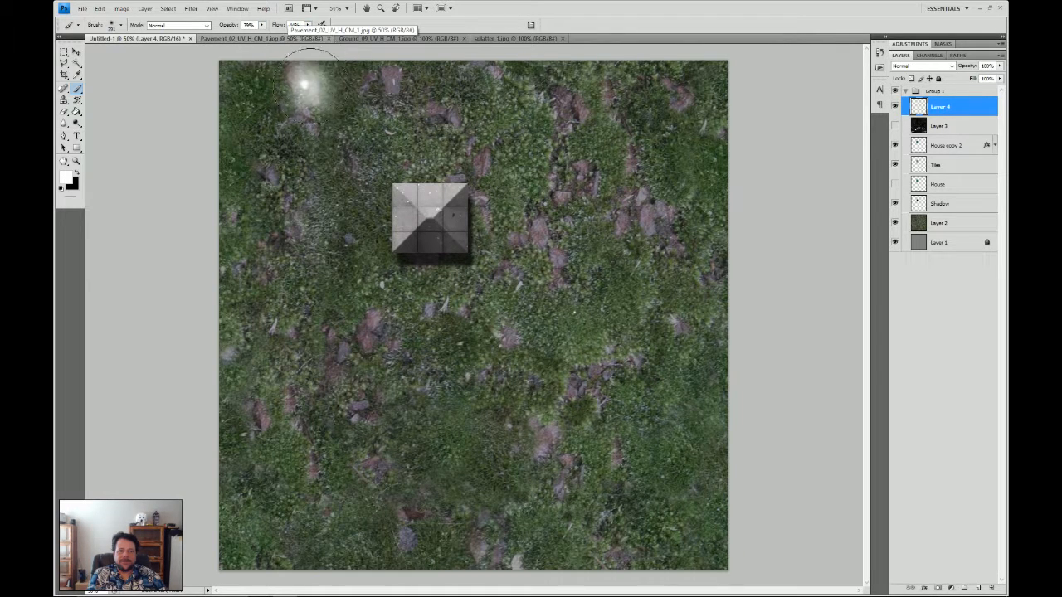
mouse_move(310, 87)
mouse_down()
mouse_move(327, 109)
mouse_move(309, 97)
mouse_move(287, 129)
mouse_move(265, 87)
mouse_move(247, 119)
mouse_move(262, 100)
mouse_move(232, 86)
mouse_move(228, 124)
mouse_move(249, 80)
mouse_move(229, 135)
mouse_move(232, 192)
mouse_move(246, 79)
mouse_move(244, 150)
mouse_move(239, 118)
mouse_move(251, 88)
mouse_move(257, 118)
mouse_move(269, 69)
mouse_move(262, 88)
mouse_move(220, 111)
mouse_move(402, 86)
mouse_move(386, 74)
mouse_move(461, 83)
mouse_move(341, 67)
mouse_move(390, 53)
mouse_move(537, 50)
mouse_move(552, 71)
mouse_move(583, 67)
mouse_move(423, 94)
mouse_move(333, 131)
mouse_move(226, 203)
mouse_move(252, 209)
mouse_move(256, 257)
mouse_move(224, 230)
mouse_move(247, 192)
mouse_move(279, 186)
mouse_move(278, 160)
mouse_up()
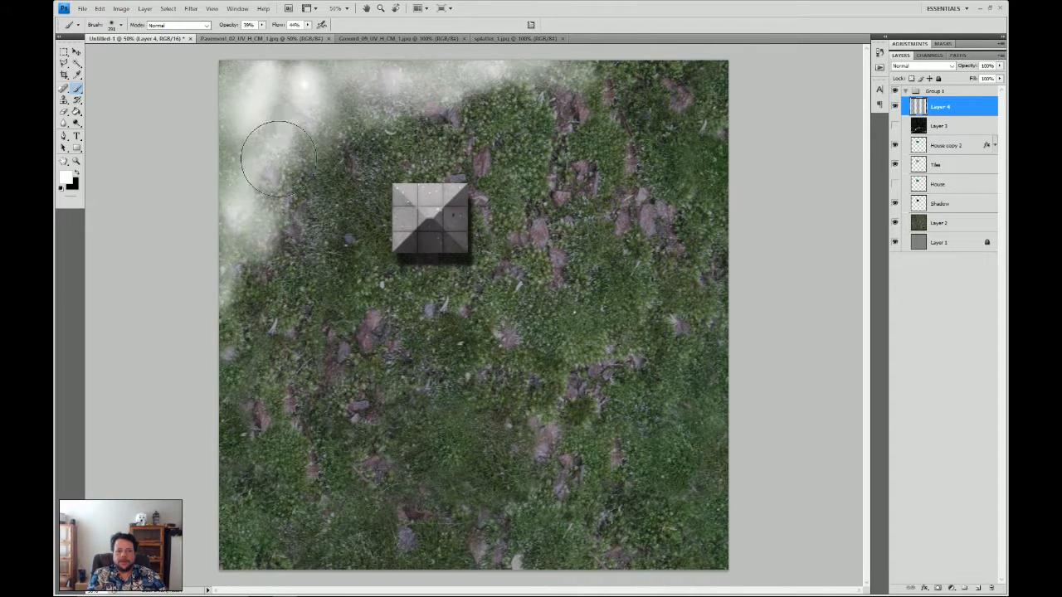
Float the Pavement_02 image in its own window and close it
click(217, 38)
drag(218, 38, 248, 60)
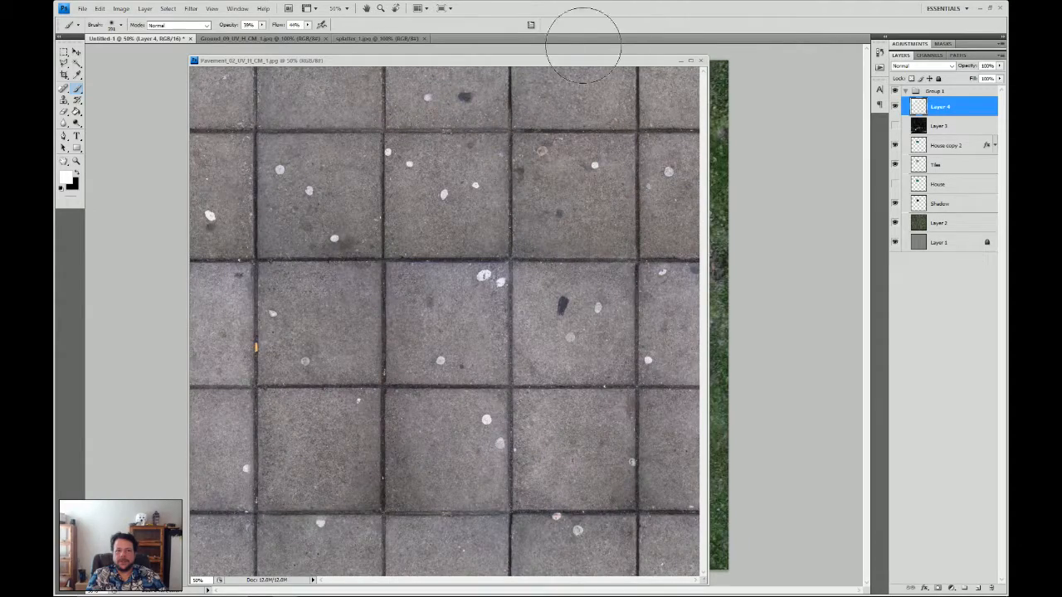
click(702, 60)
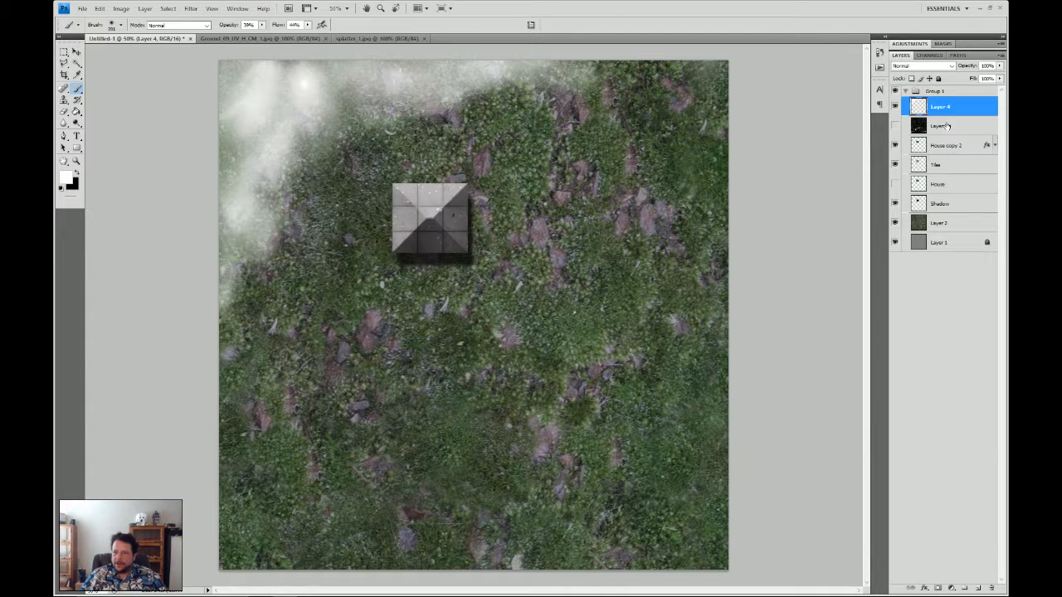
Rename the layer with the white haze as light
double_click(941, 108)
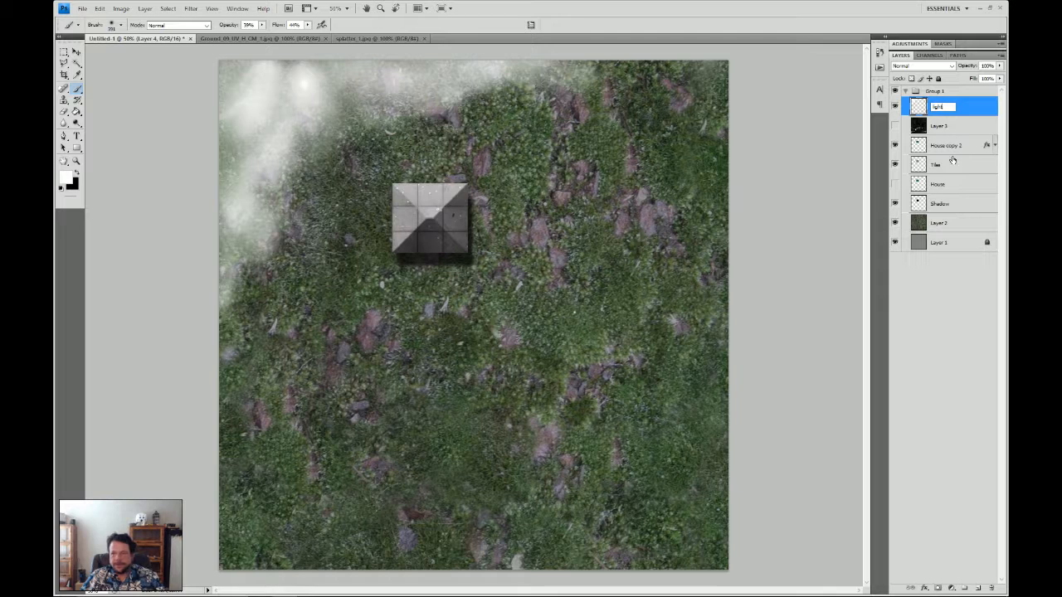
key(Return)
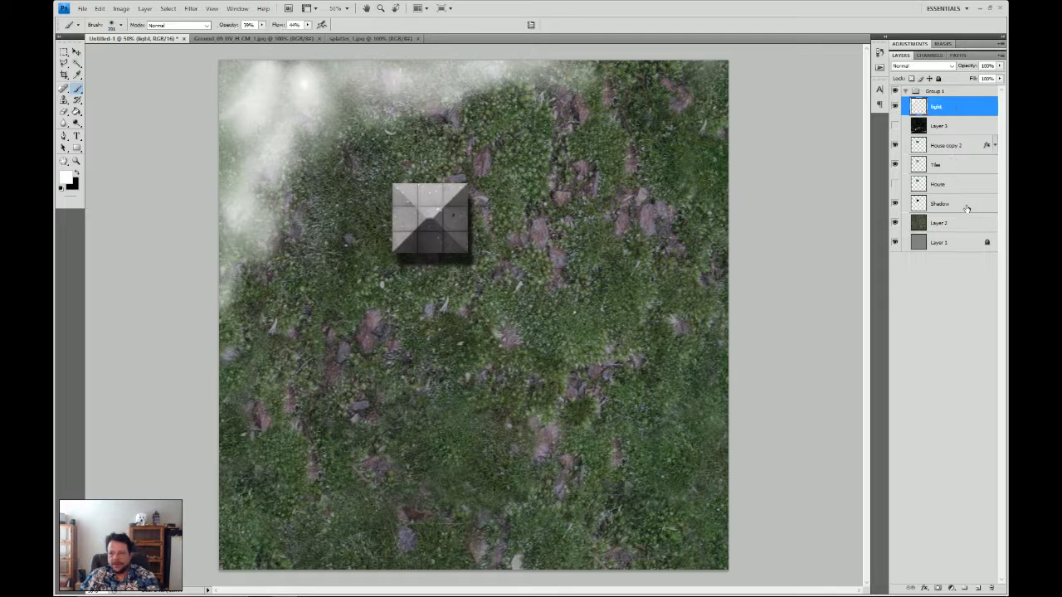
Create a layer named dark above Layer 3 and paint soft black shading over the map's lower middle area
click(947, 126)
click(979, 588)
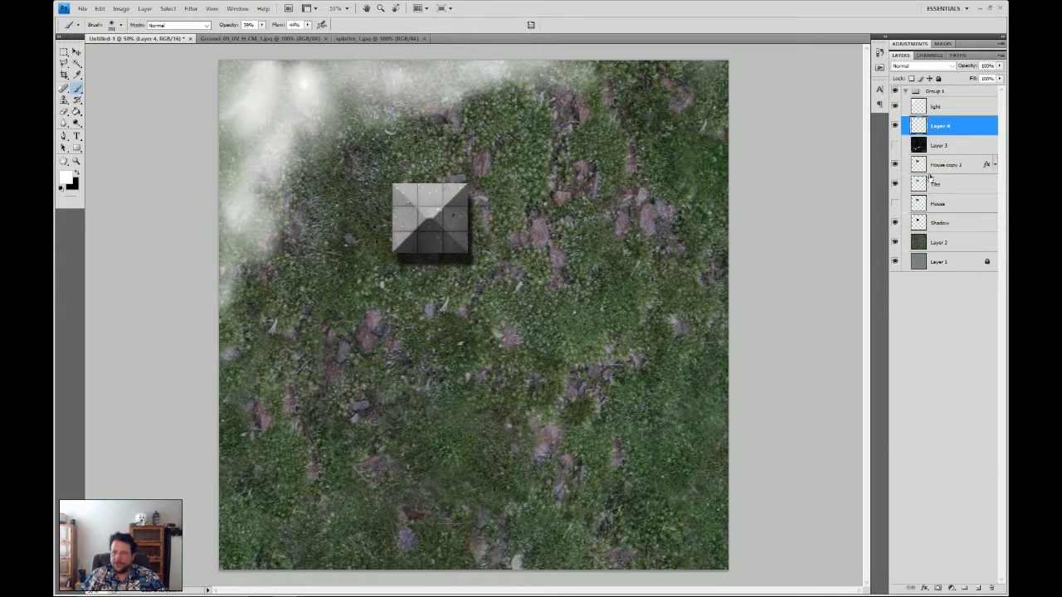
double_click(938, 128)
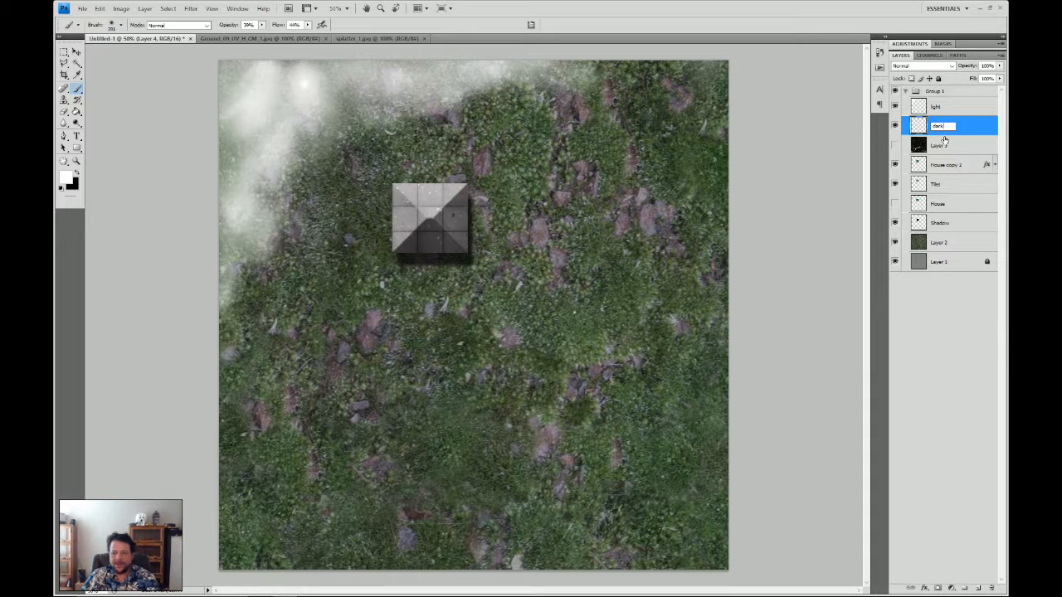
key(Return)
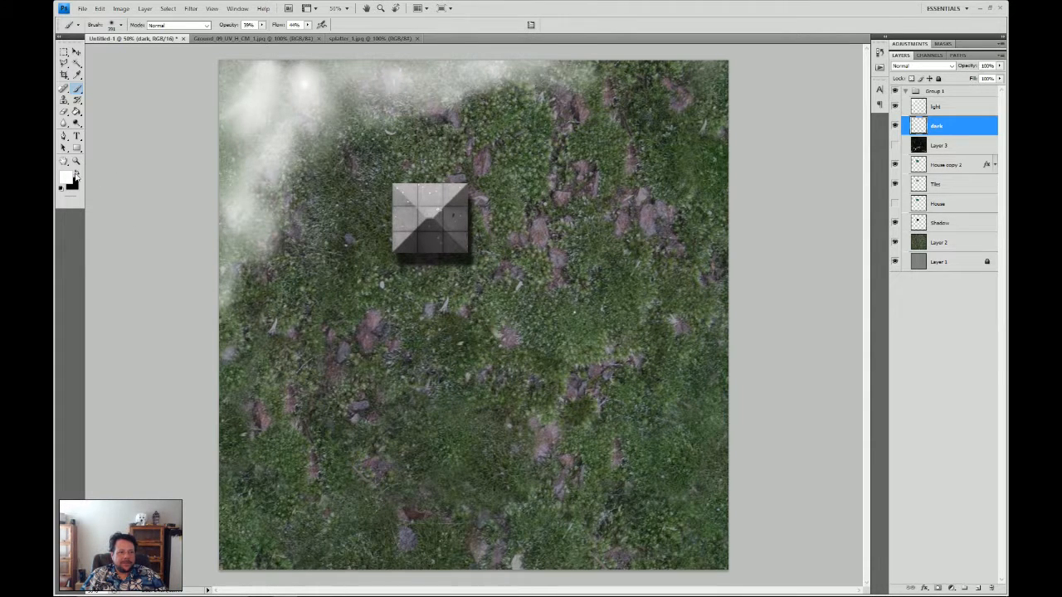
click(76, 175)
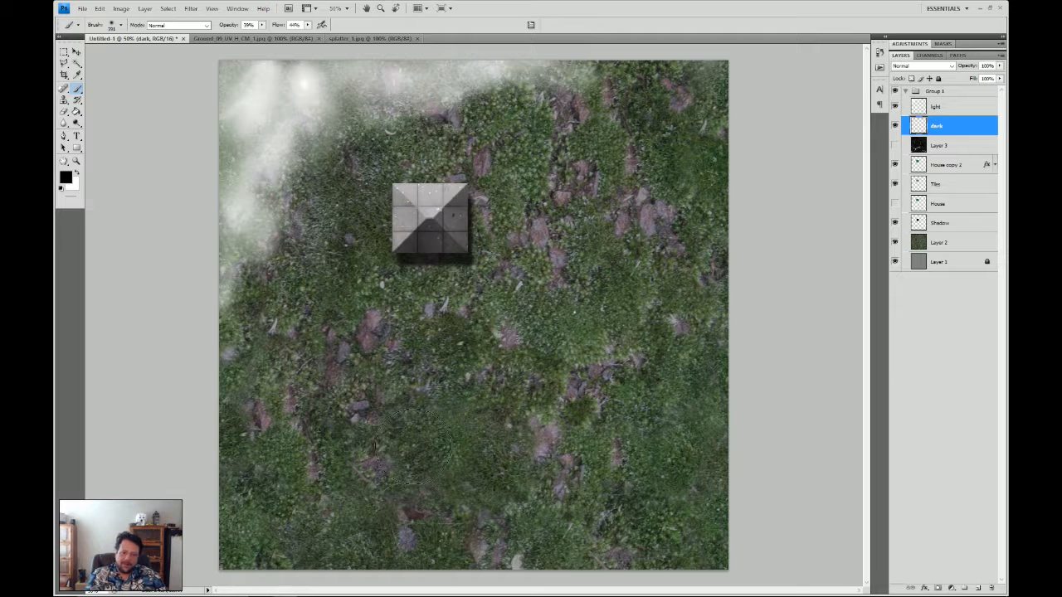
mouse_move(431, 352)
mouse_down()
mouse_move(423, 398)
mouse_move(452, 415)
mouse_move(456, 398)
mouse_move(427, 444)
mouse_move(390, 423)
mouse_move(419, 323)
mouse_move(444, 336)
mouse_move(435, 321)
mouse_move(498, 405)
mouse_move(390, 381)
mouse_move(352, 398)
mouse_move(365, 475)
mouse_move(531, 485)
mouse_move(266, 527)
mouse_move(224, 493)
mouse_move(299, 481)
mouse_move(521, 488)
mouse_move(530, 415)
mouse_move(597, 432)
mouse_move(498, 423)
mouse_move(581, 439)
mouse_move(656, 481)
mouse_move(514, 535)
mouse_move(617, 498)
mouse_move(680, 530)
mouse_move(597, 498)
mouse_move(502, 328)
mouse_move(493, 344)
mouse_move(630, 415)
mouse_move(693, 511)
mouse_move(580, 439)
mouse_move(489, 356)
mouse_move(604, 376)
mouse_move(571, 375)
mouse_up()
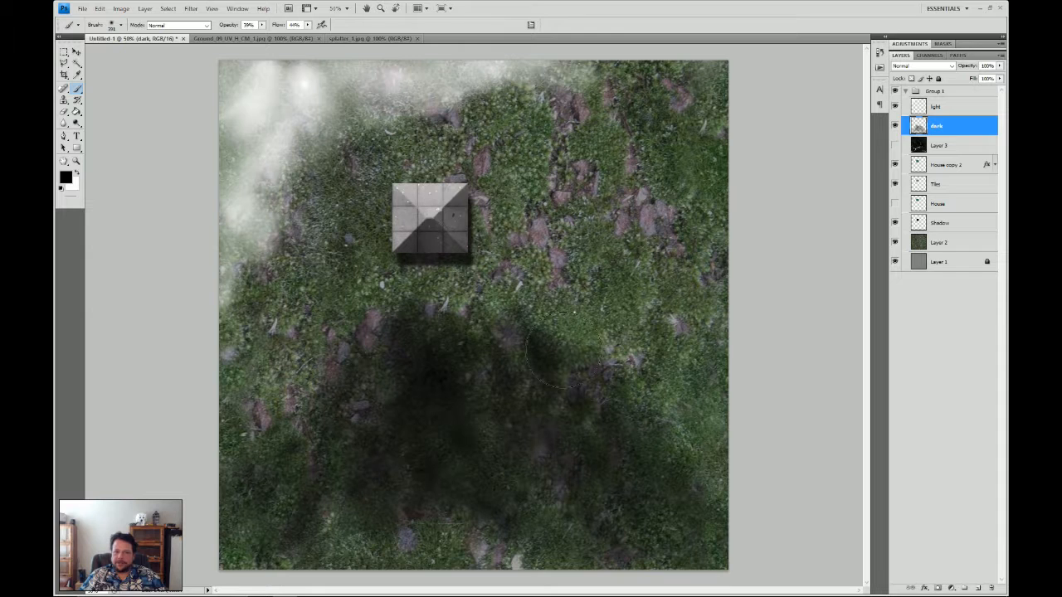
Try the Screen, Color Burn and Linear Burn blend modes on the dark layer
click(946, 66)
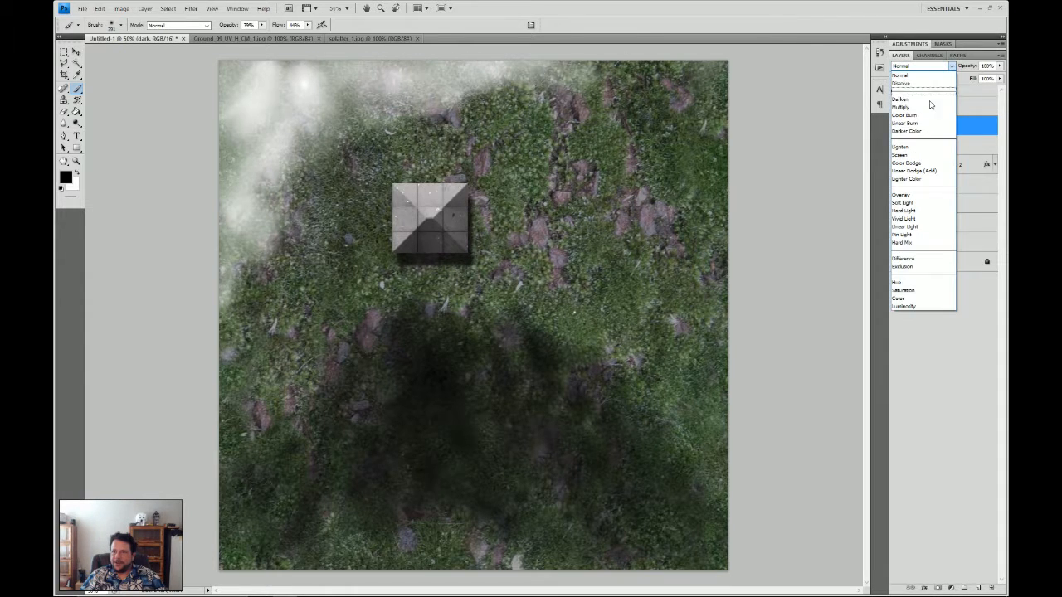
click(904, 154)
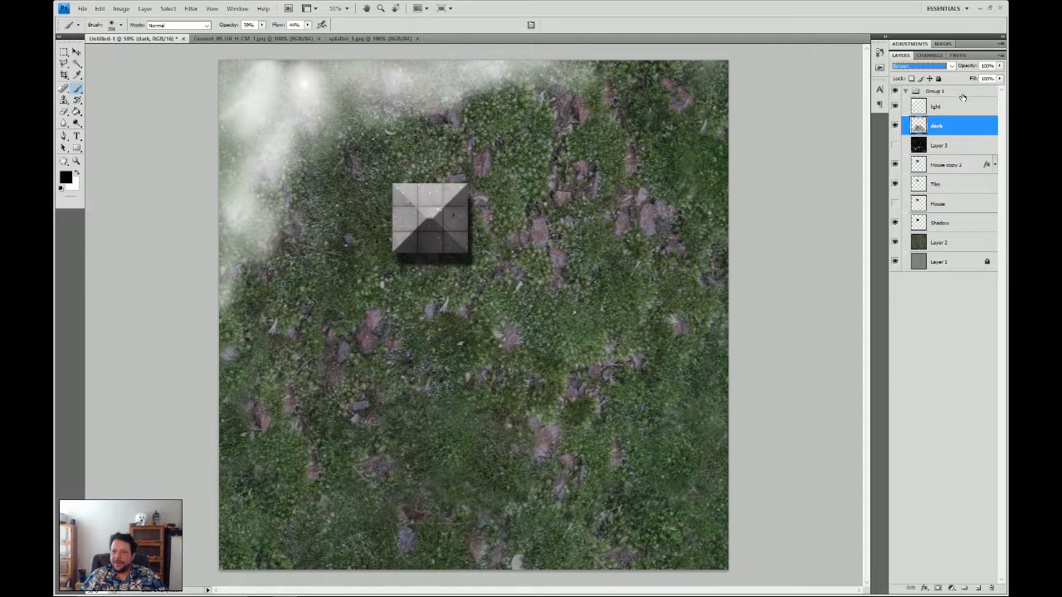
click(945, 67)
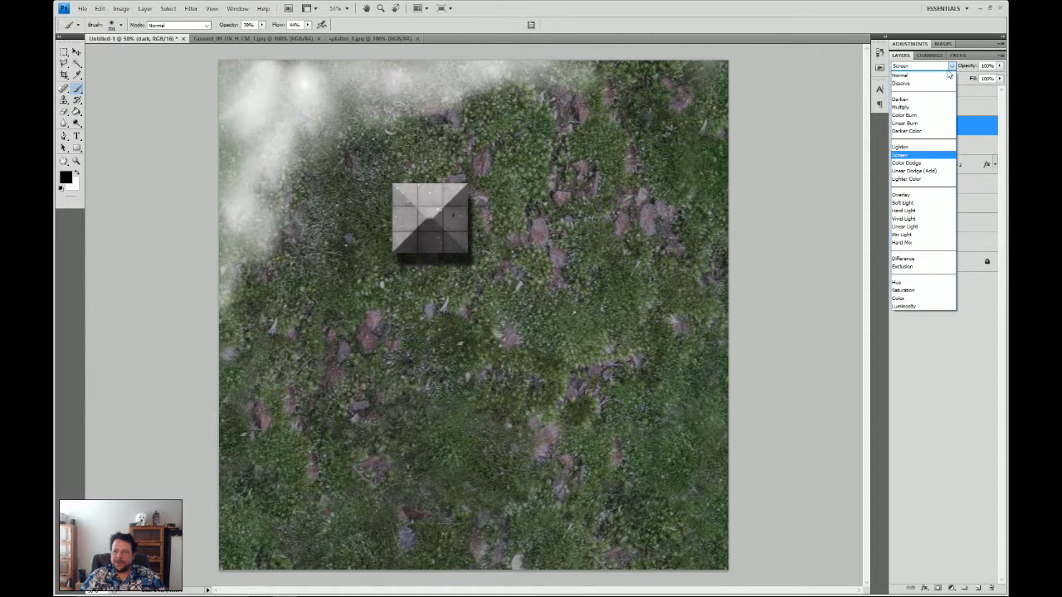
click(912, 122)
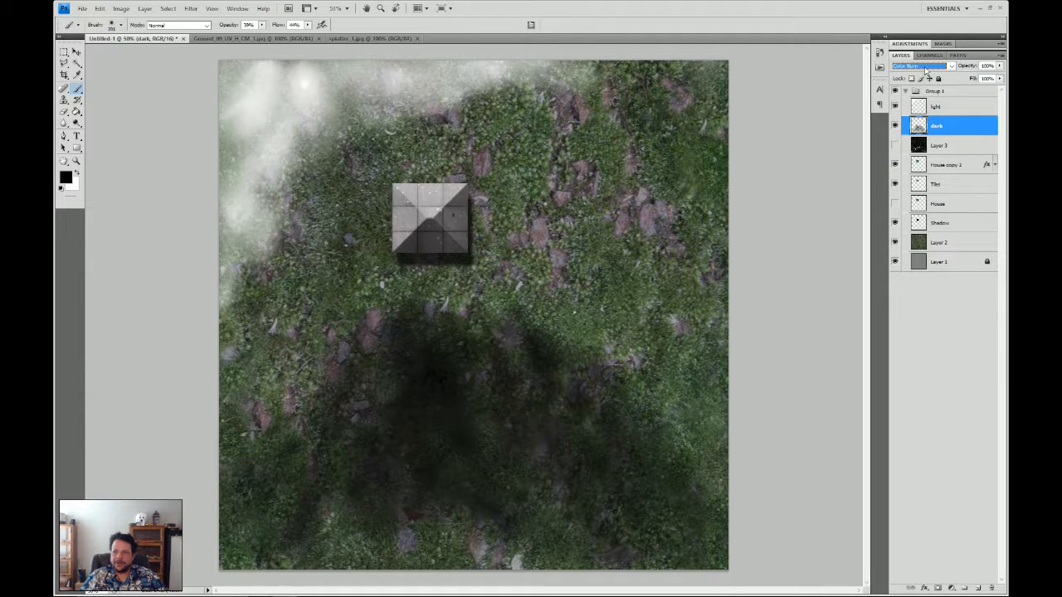
click(925, 68)
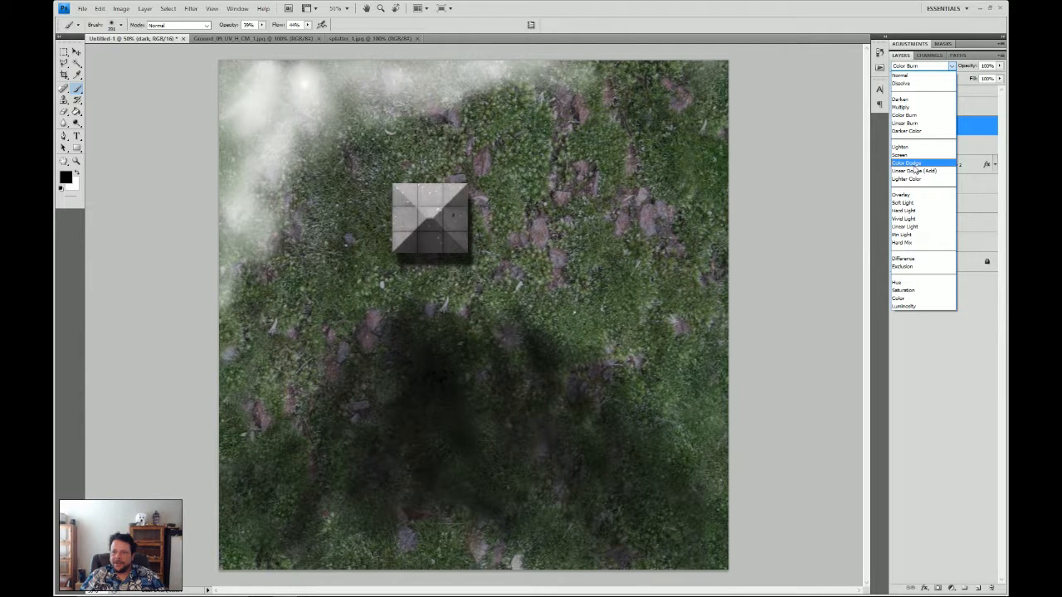
click(913, 123)
Set the dark layer's blend mode to Overlay and lower its opacity to about 64%
click(925, 67)
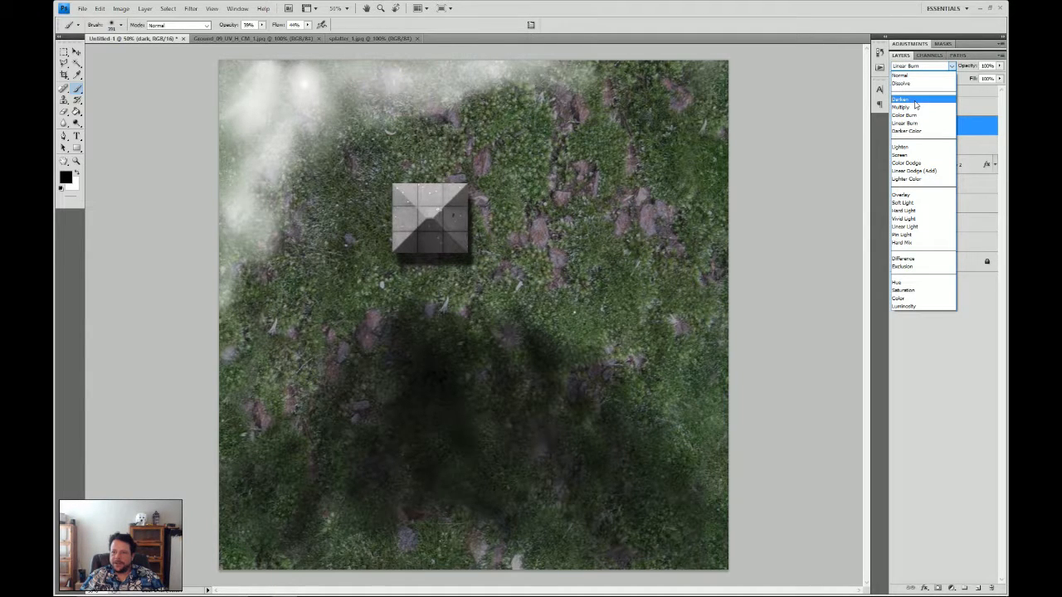
click(909, 194)
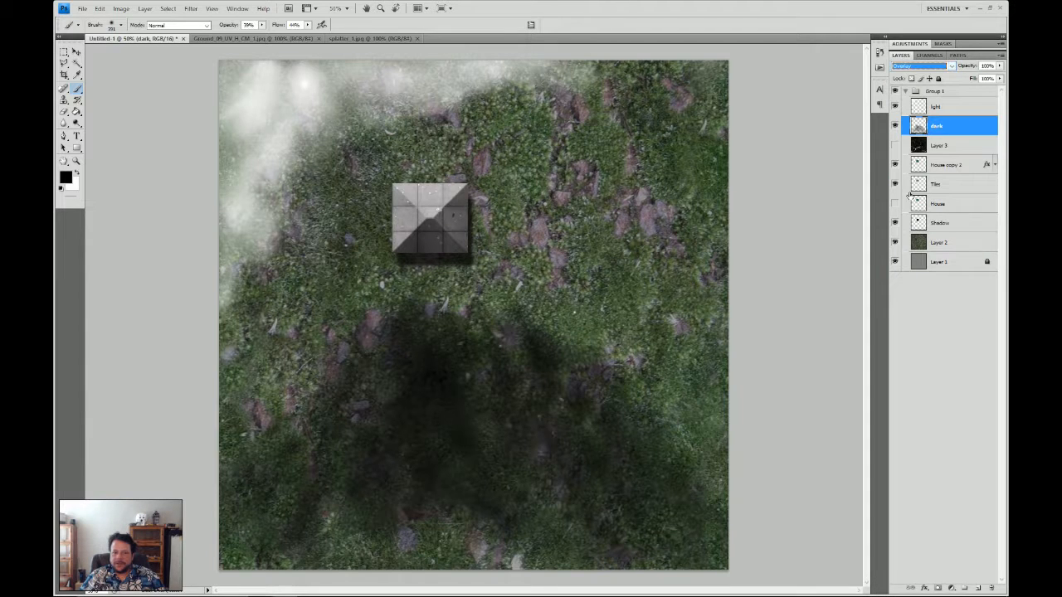
click(999, 66)
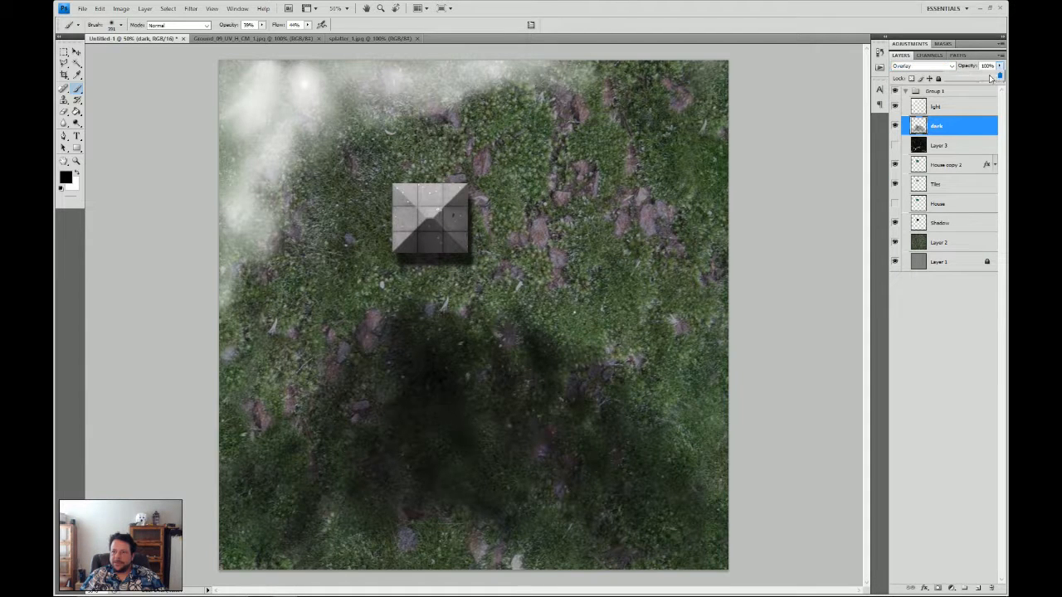
drag(977, 79, 983, 78)
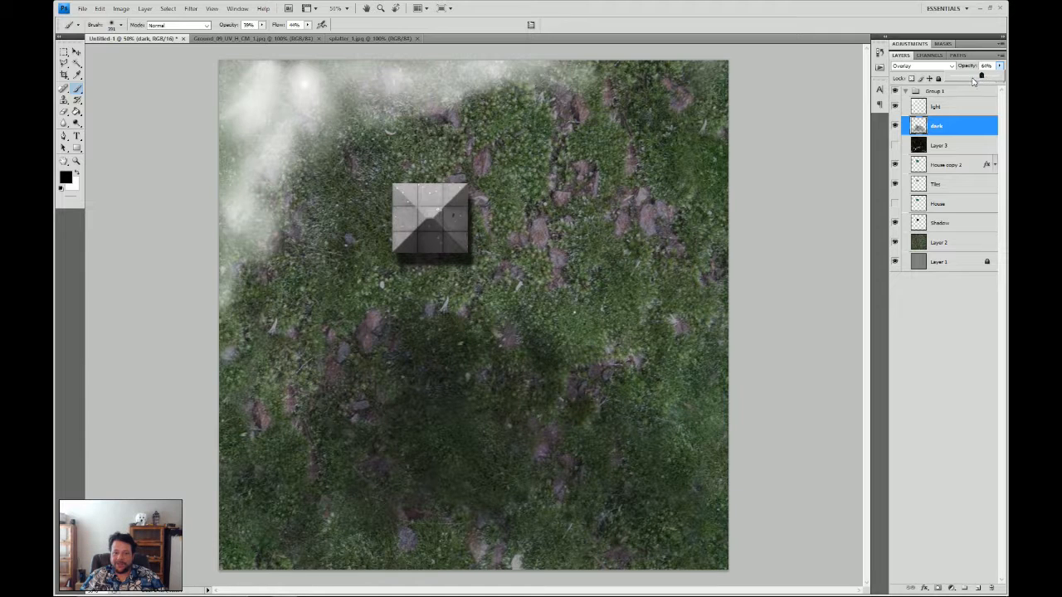
Try the Overlay, Soft Light, Hard Light and Pin Light blend modes on the light layer
click(928, 110)
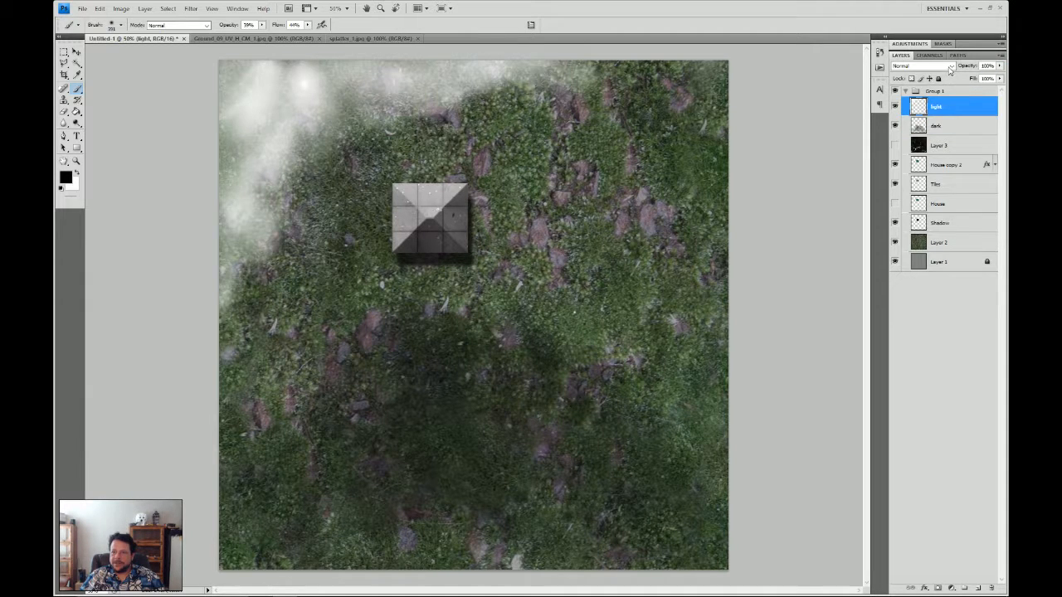
click(950, 67)
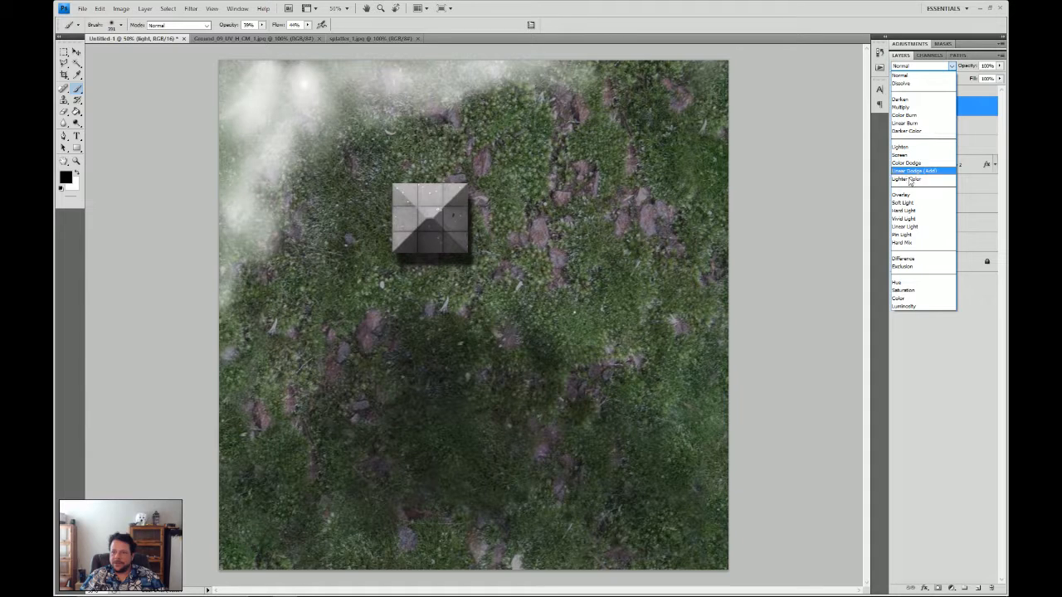
click(907, 194)
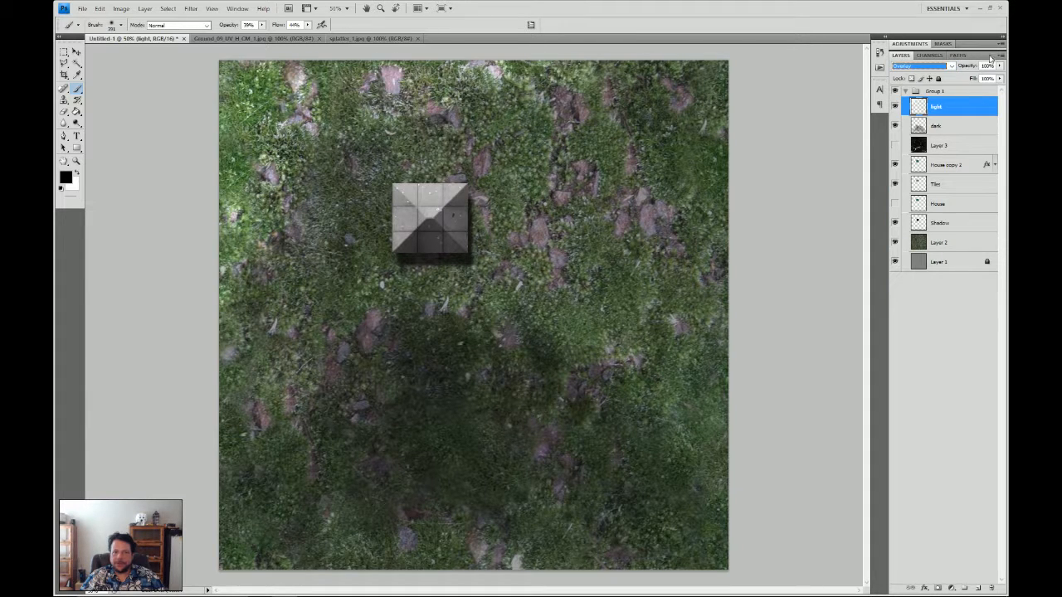
click(950, 66)
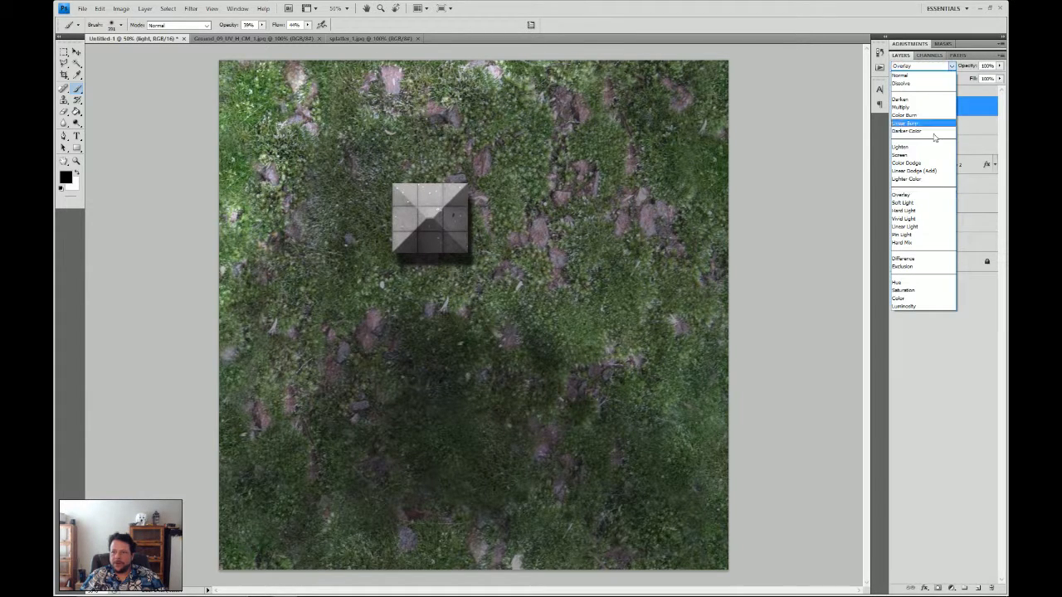
click(904, 202)
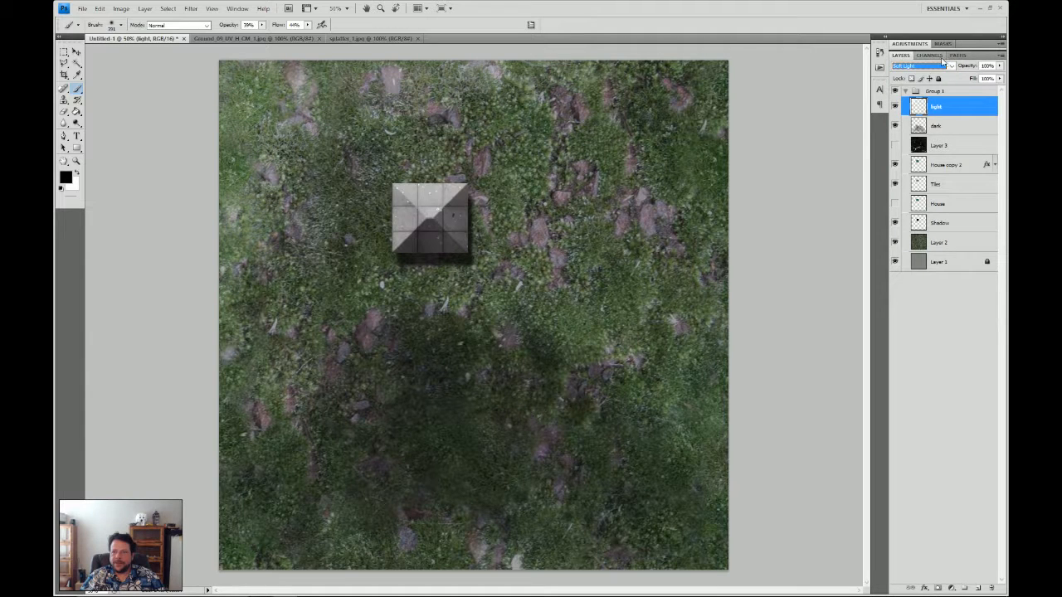
click(943, 64)
click(901, 214)
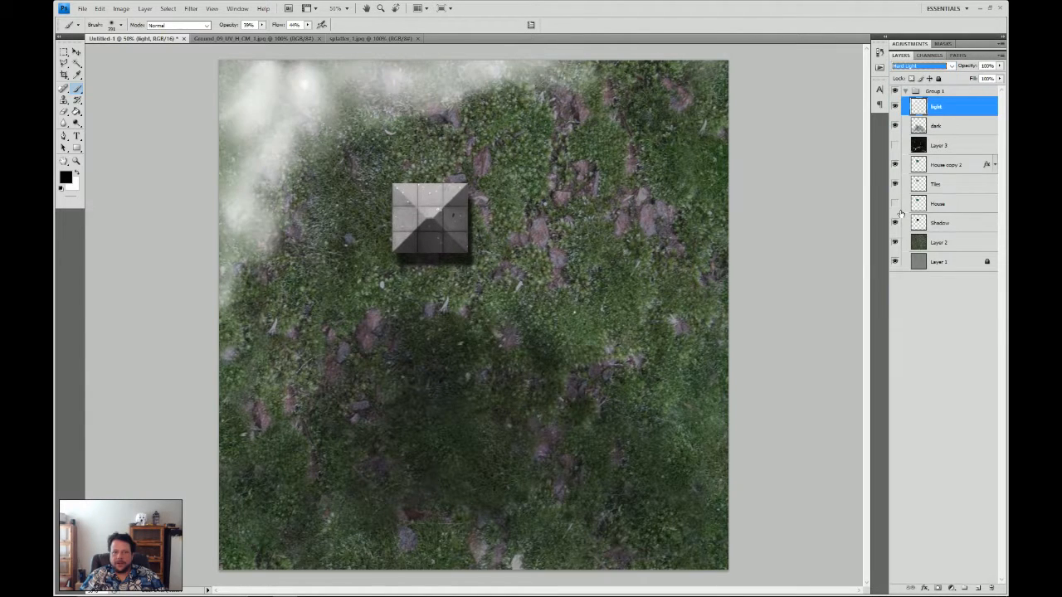
click(951, 67)
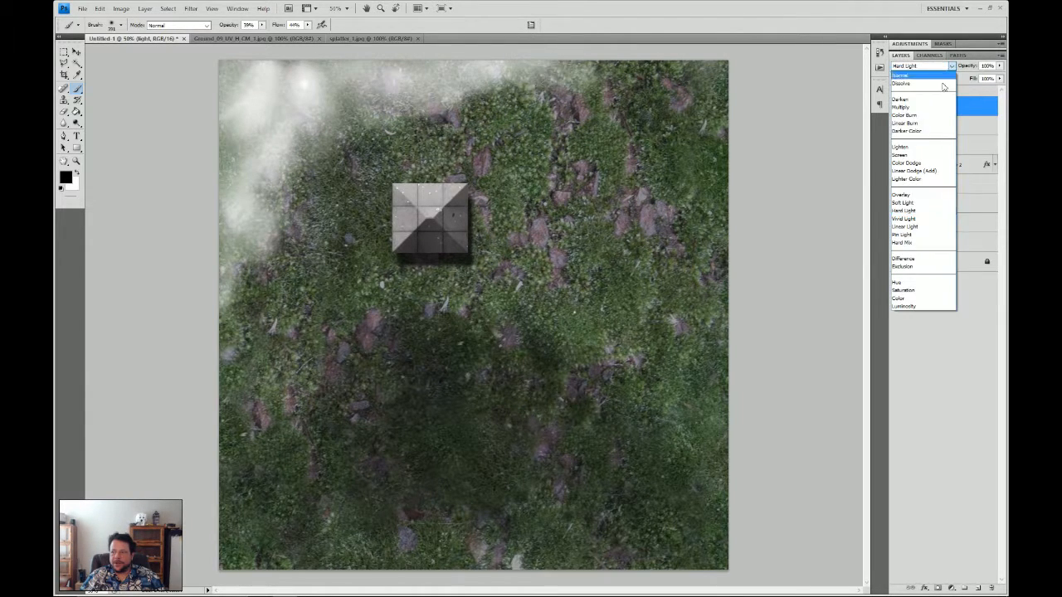
click(902, 238)
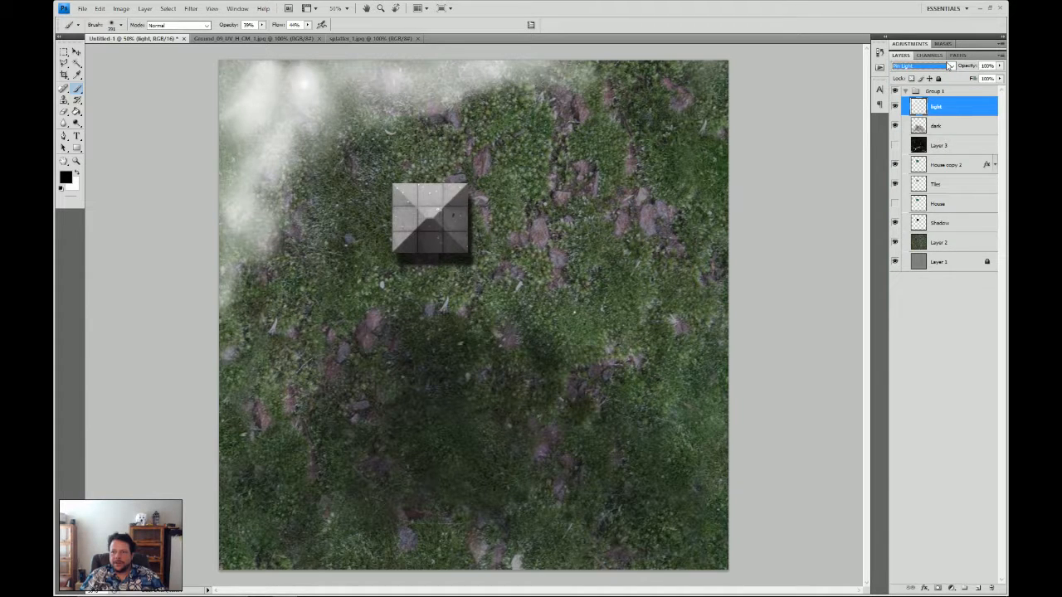
Set the light layer's blend mode to Screen and lower its opacity to about 49%
click(951, 65)
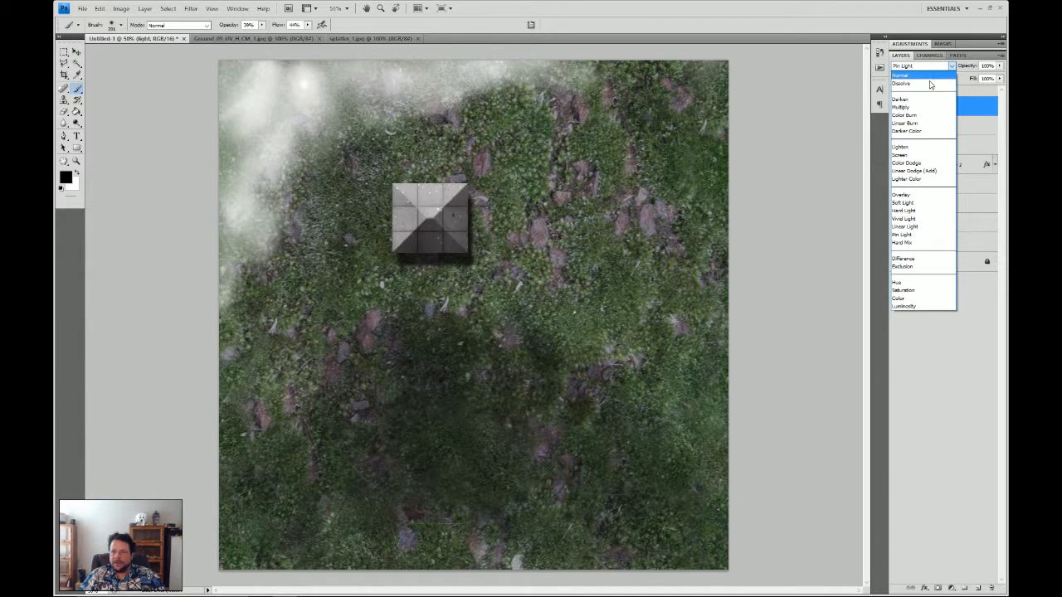
click(911, 155)
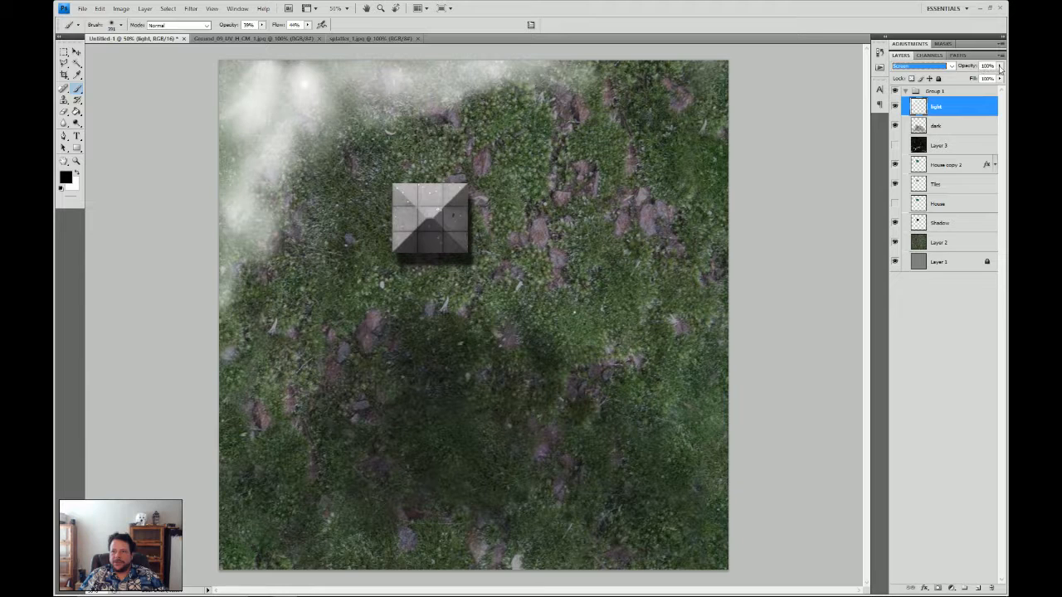
click(1000, 65)
mouse_move(988, 77)
mouse_down()
mouse_move(962, 76)
mouse_move(980, 78)
mouse_up()
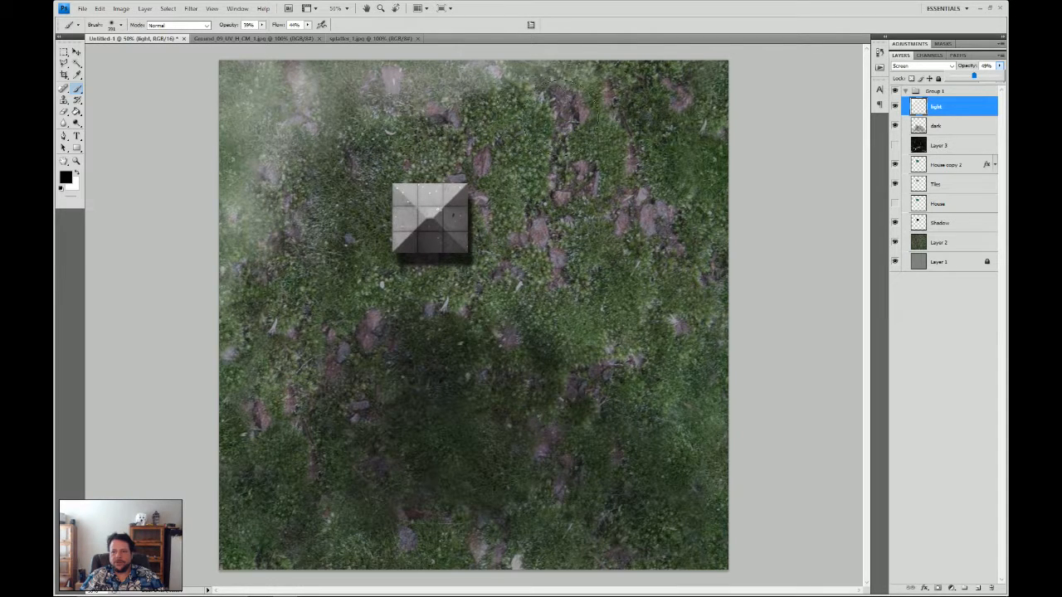
click(724, 139)
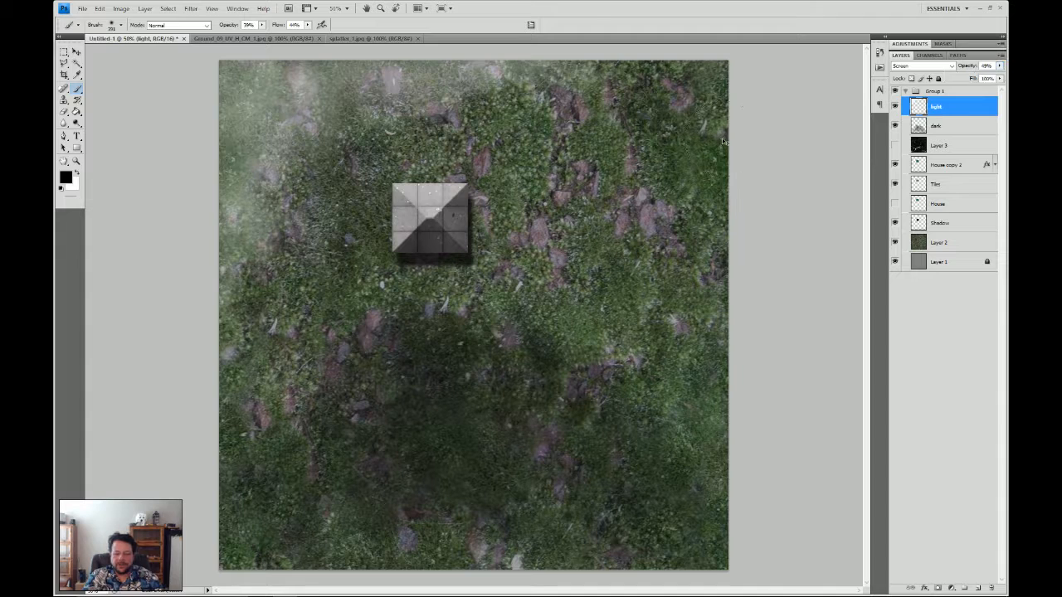
Clear the light layer and repaint it with soft white haze over the map's upper-left area and along its top edge
key(ctrl+a)
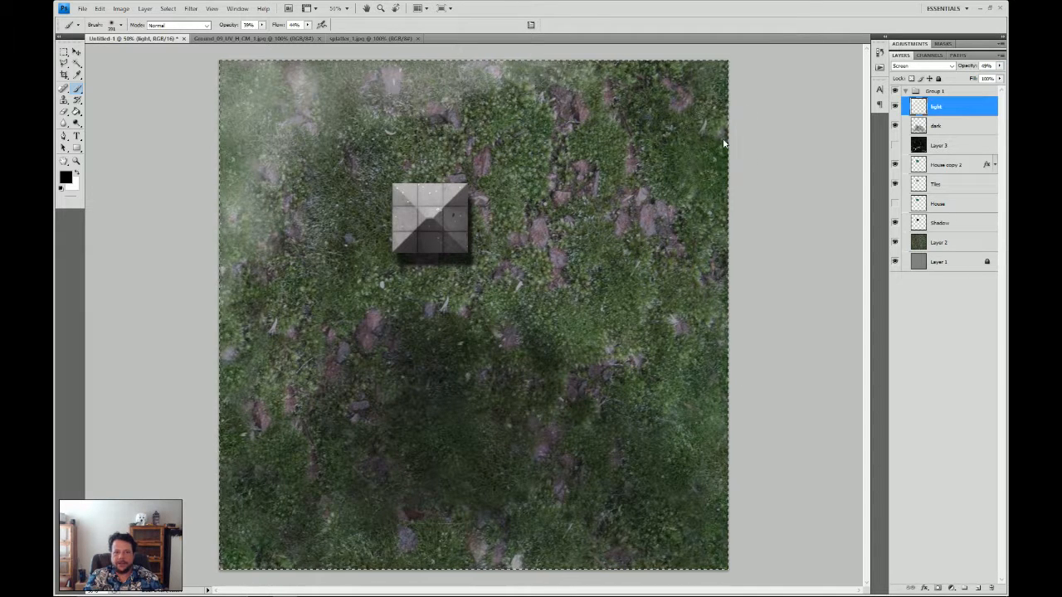
key(Delete)
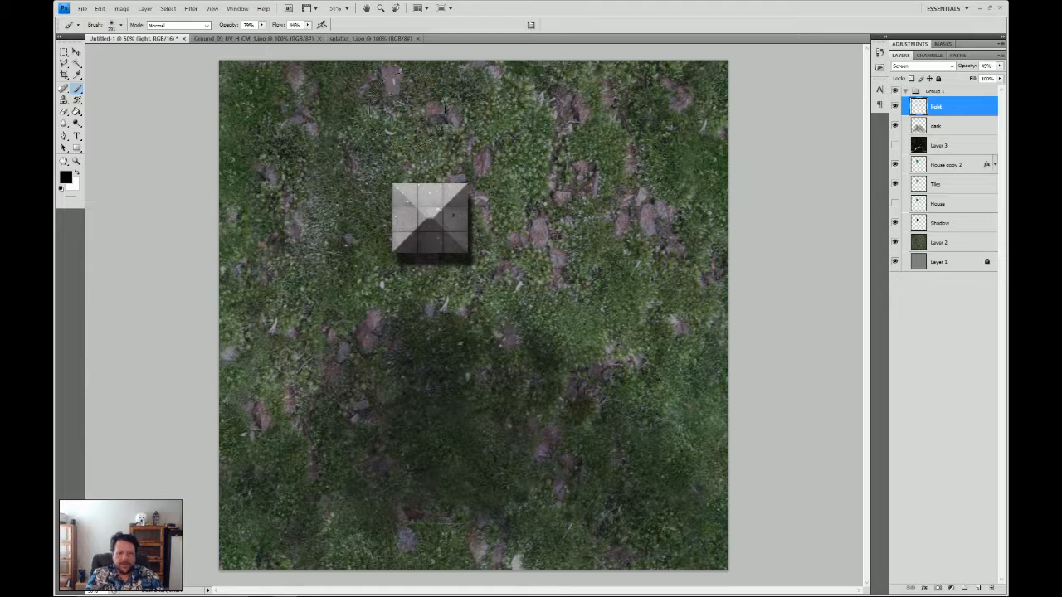
drag(612, 196, 631, 174)
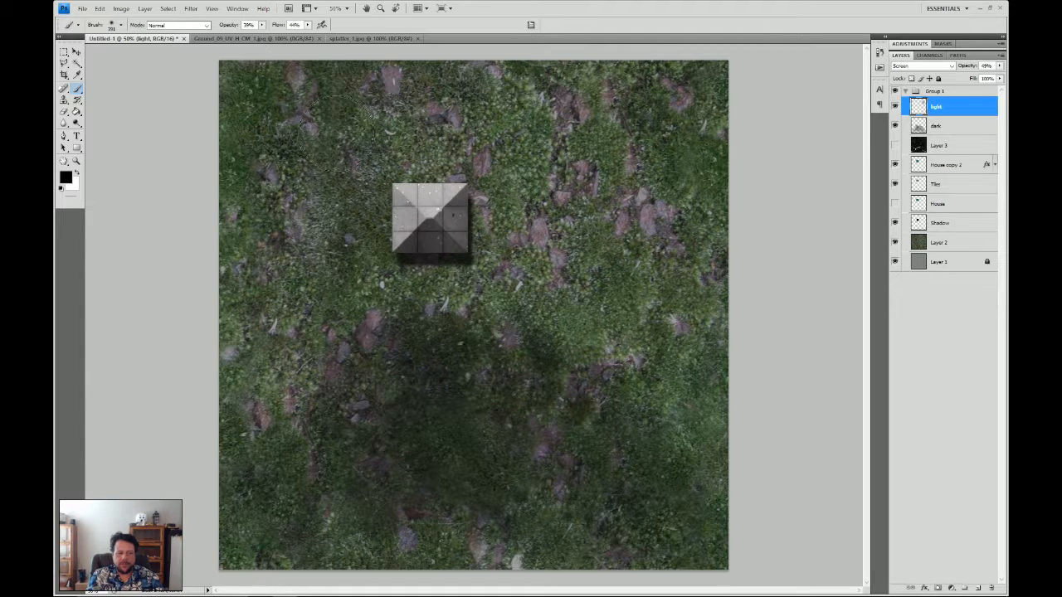
key(x)
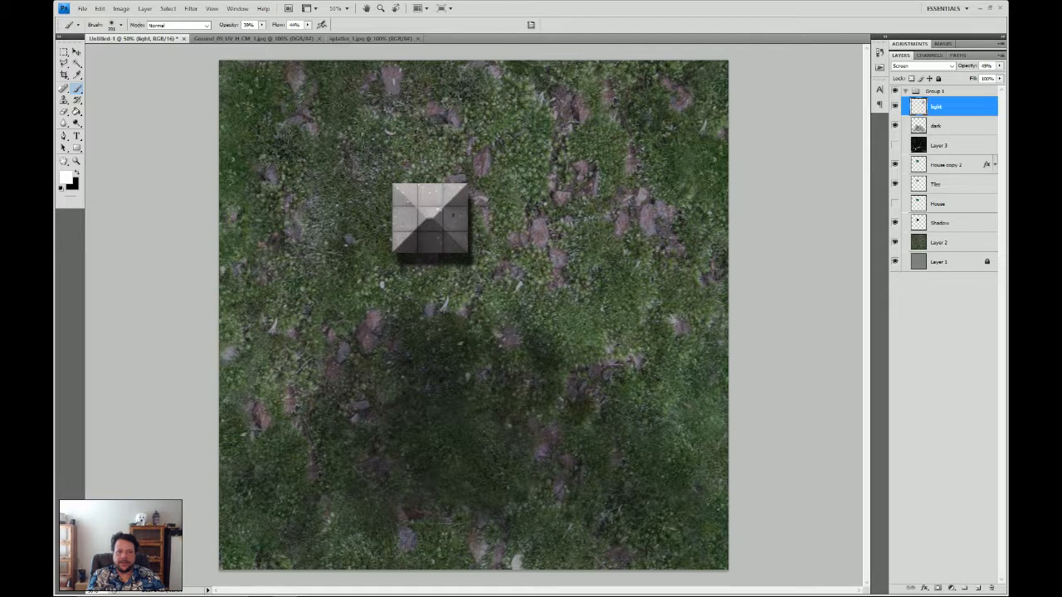
mouse_move(327, 140)
mouse_down()
mouse_move(422, 93)
mouse_move(336, 121)
mouse_move(319, 120)
mouse_move(336, 110)
mouse_move(259, 125)
mouse_move(209, 107)
mouse_move(202, 118)
mouse_move(262, 106)
mouse_move(241, 156)
mouse_move(303, 149)
mouse_move(220, 185)
mouse_move(208, 174)
mouse_move(278, 195)
mouse_move(244, 224)
mouse_move(336, 149)
mouse_move(398, 124)
mouse_move(394, 51)
mouse_move(427, 45)
mouse_move(461, 83)
mouse_move(486, 52)
mouse_move(434, 47)
mouse_move(390, 83)
mouse_move(334, 104)
mouse_move(344, 87)
mouse_move(315, 73)
mouse_move(389, 37)
mouse_move(498, 38)
mouse_move(535, 60)
mouse_move(551, 37)
mouse_move(489, 52)
mouse_move(531, 83)
mouse_move(581, 47)
mouse_move(611, 52)
mouse_move(564, 67)
mouse_move(666, 43)
mouse_move(663, 33)
mouse_move(660, 73)
mouse_move(739, 75)
mouse_move(723, 86)
mouse_move(631, 79)
mouse_move(652, 83)
mouse_move(626, 104)
mouse_move(693, 102)
mouse_move(676, 110)
mouse_move(696, 120)
mouse_move(720, 78)
mouse_up()
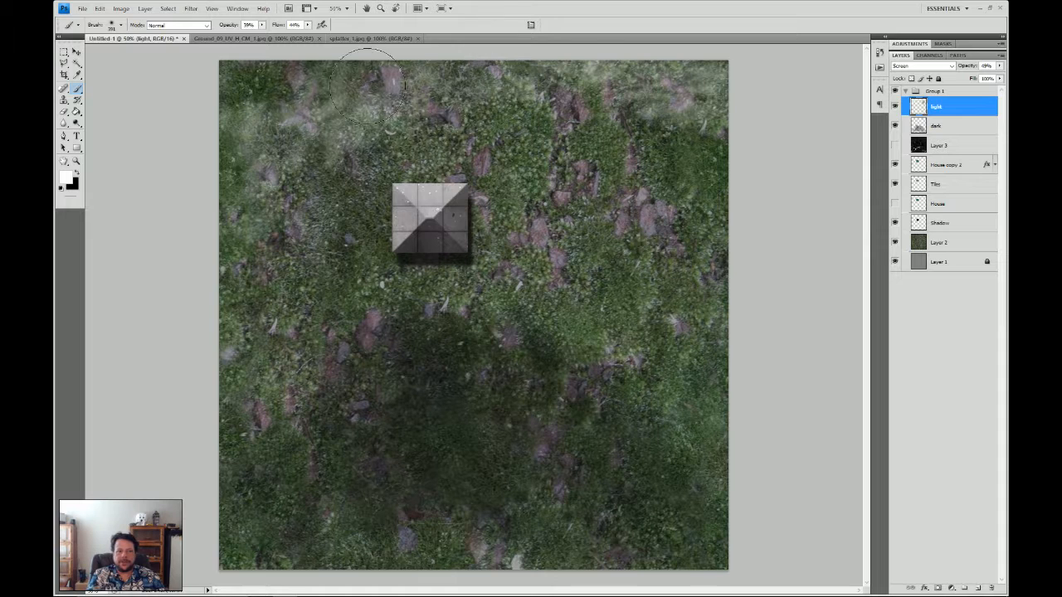
mouse_move(368, 83)
mouse_down()
mouse_move(318, 91)
mouse_move(277, 71)
mouse_move(206, 70)
mouse_up()
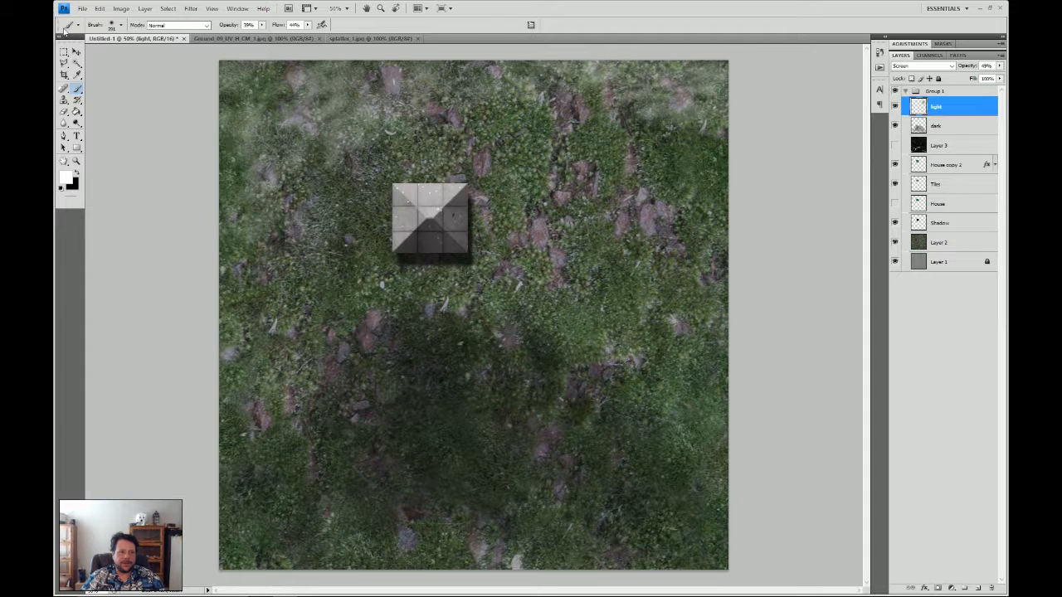
Duplicate the grass texture layer, Layer 2, as Layer 2 copy and add a layer mask to the duplicate
click(77, 51)
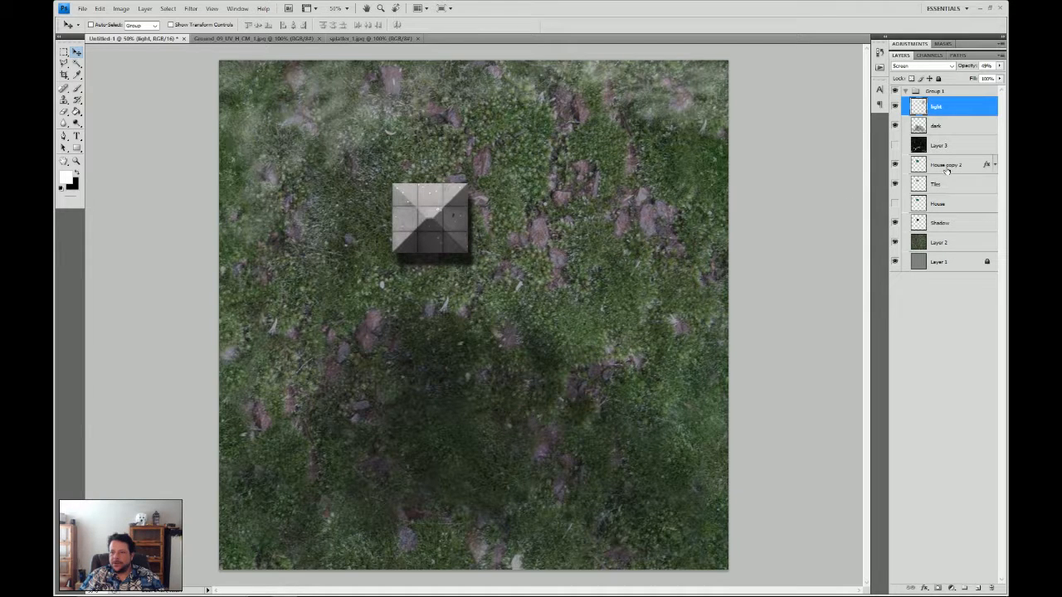
click(954, 246)
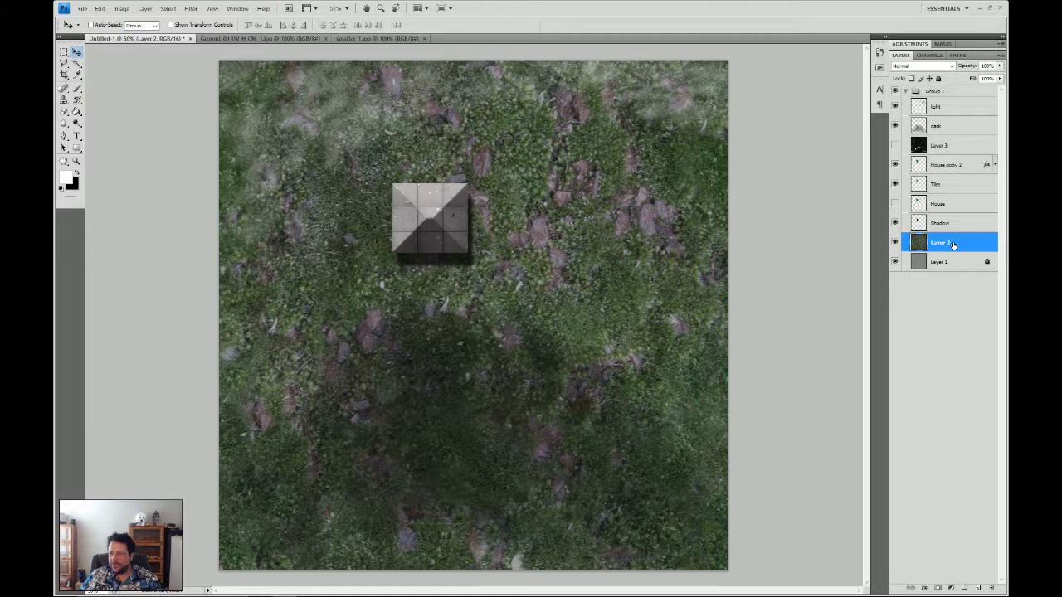
right_click(952, 244)
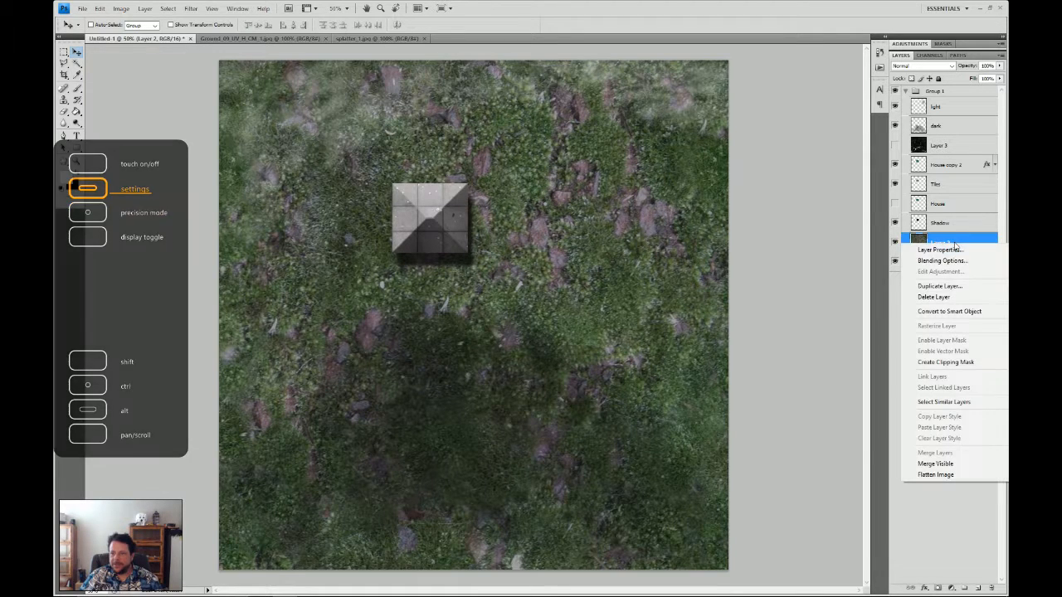
click(945, 286)
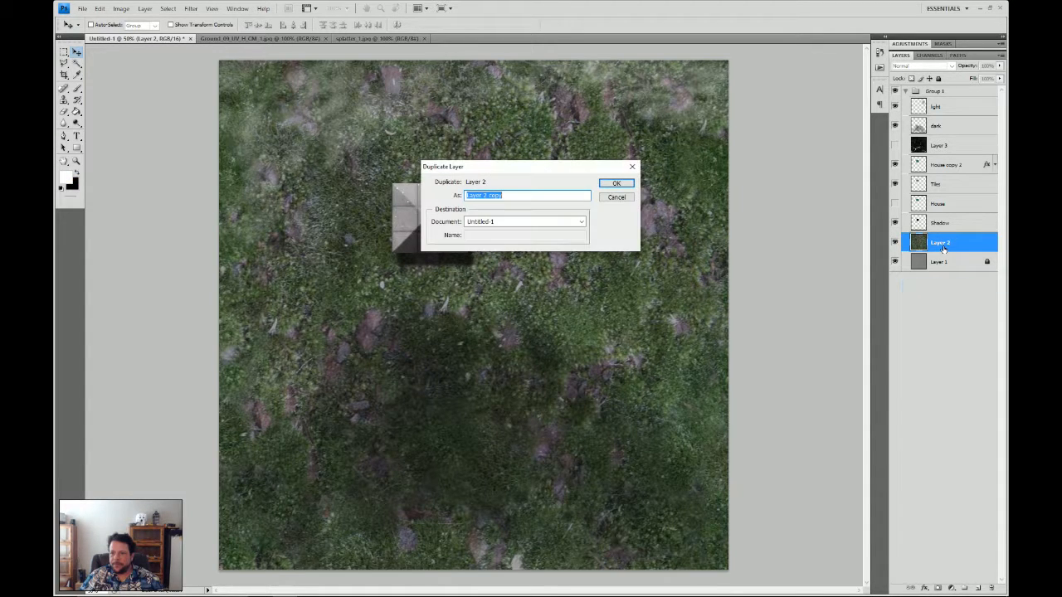
click(626, 187)
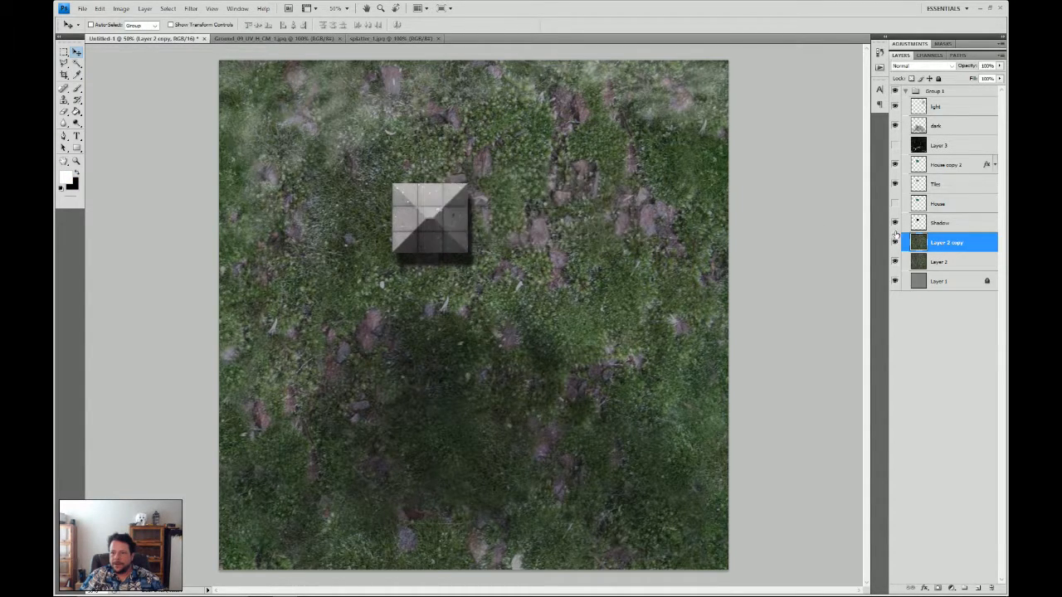
click(937, 588)
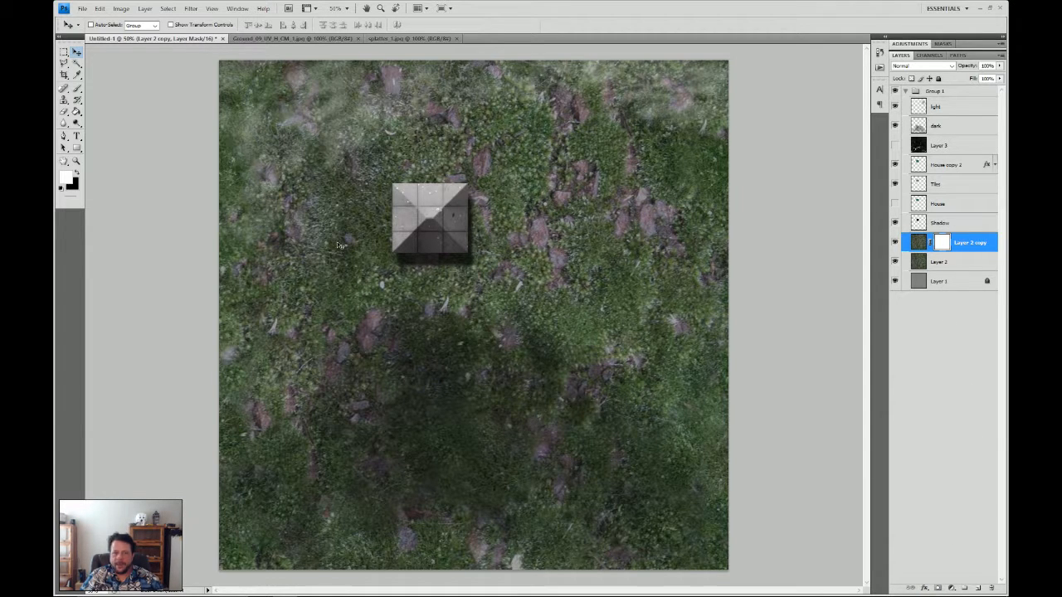
Display the grass copy's layer mask on its own and fill the whole mask with black
alt+click(942, 243)
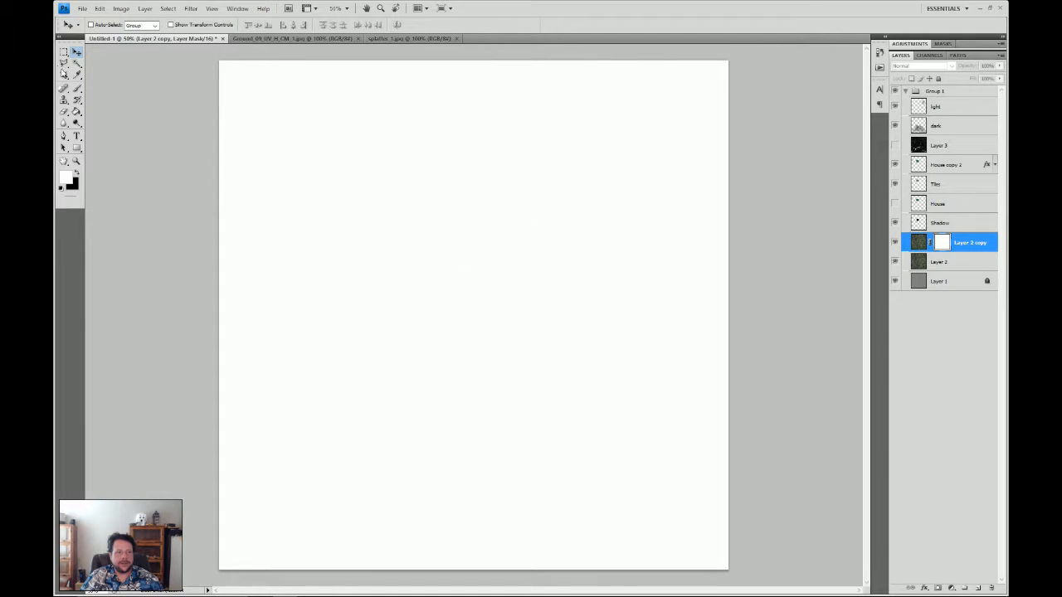
key(ctrl+a)
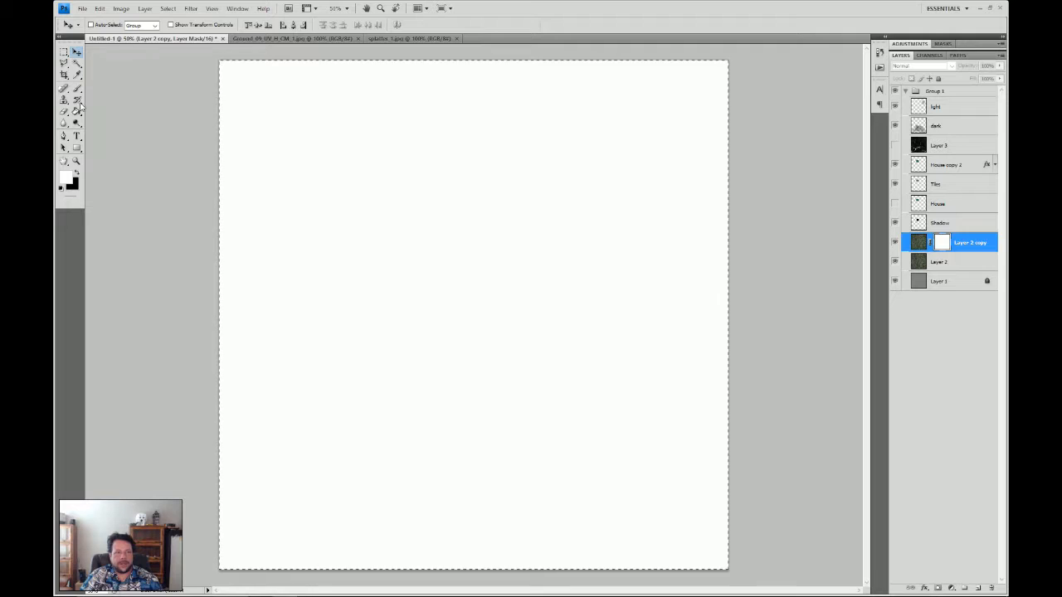
click(76, 112)
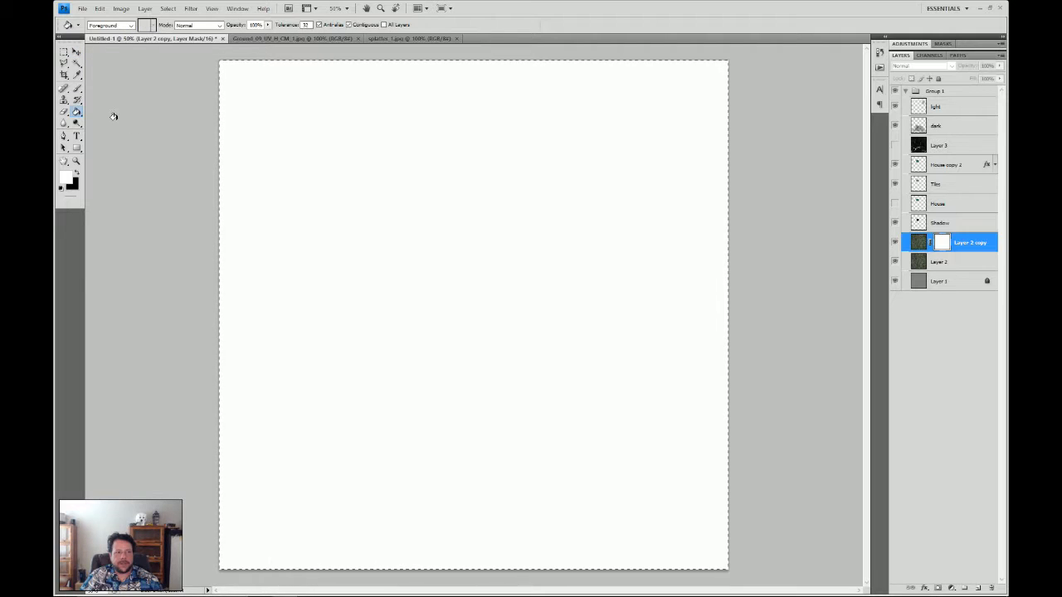
click(76, 173)
click(293, 265)
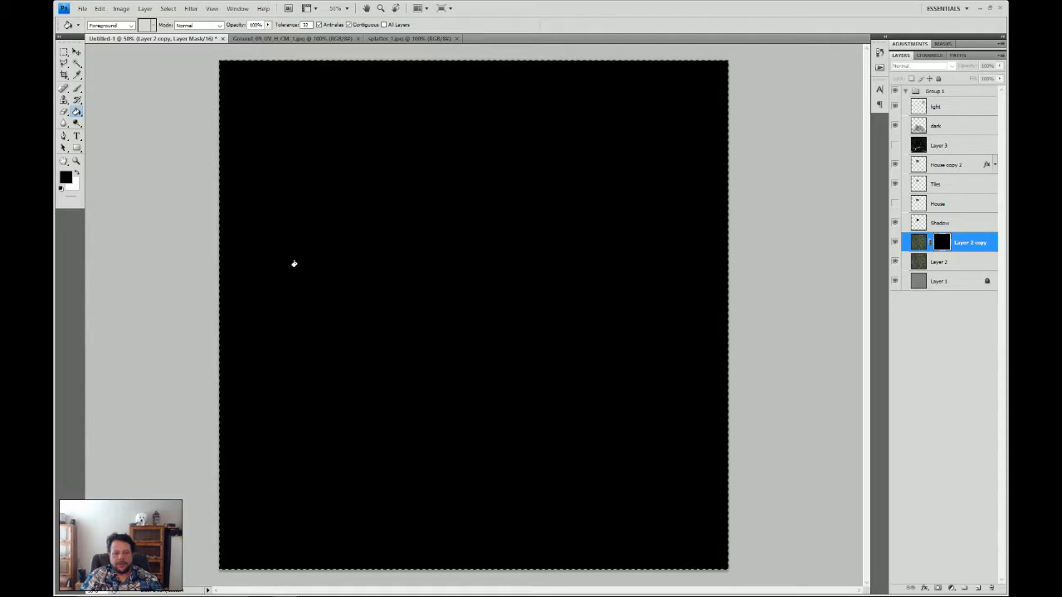
Disable and re-enable the grass copy's mask with the original grass layer hidden to compare its effect, and show the original again
click(916, 247)
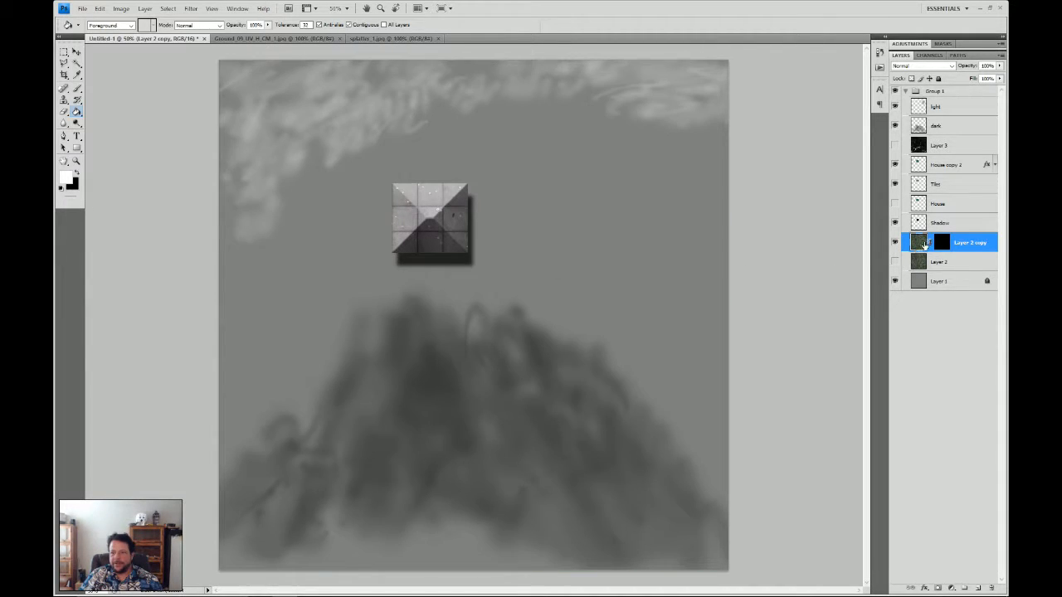
right_click(946, 247)
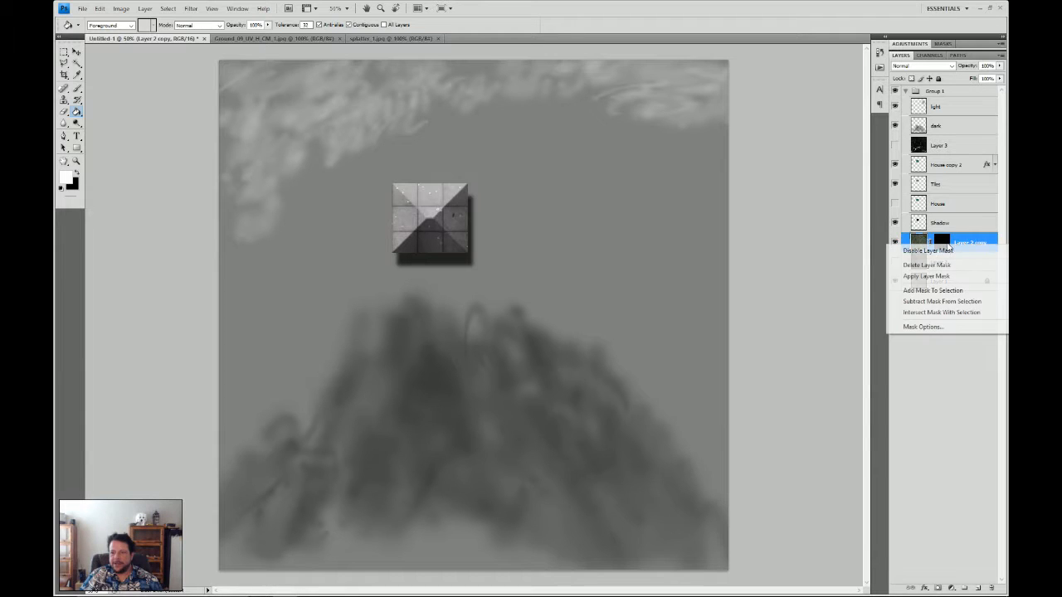
click(928, 251)
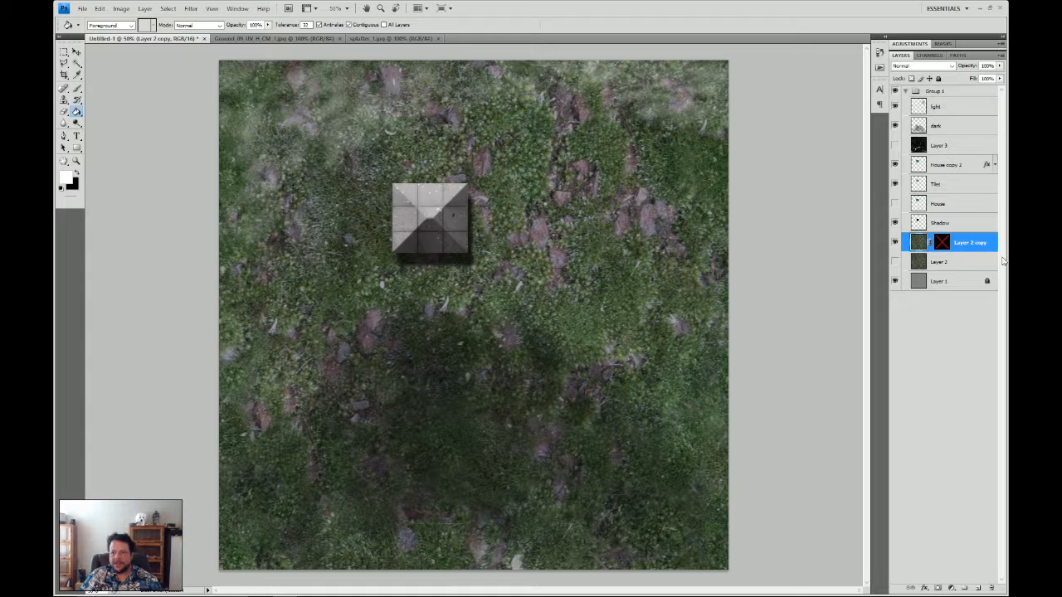
right_click(941, 243)
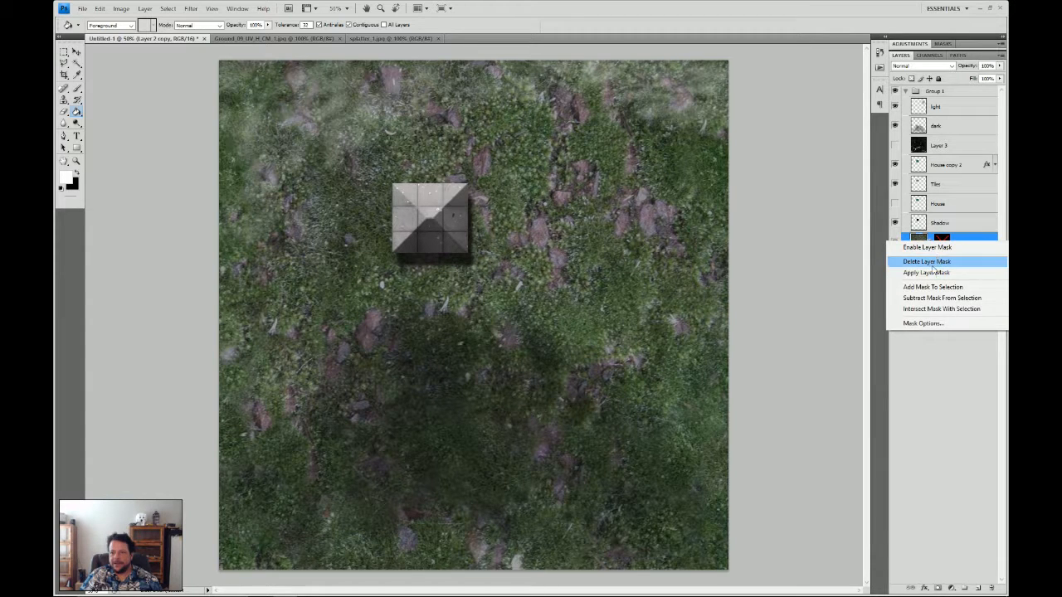
click(926, 248)
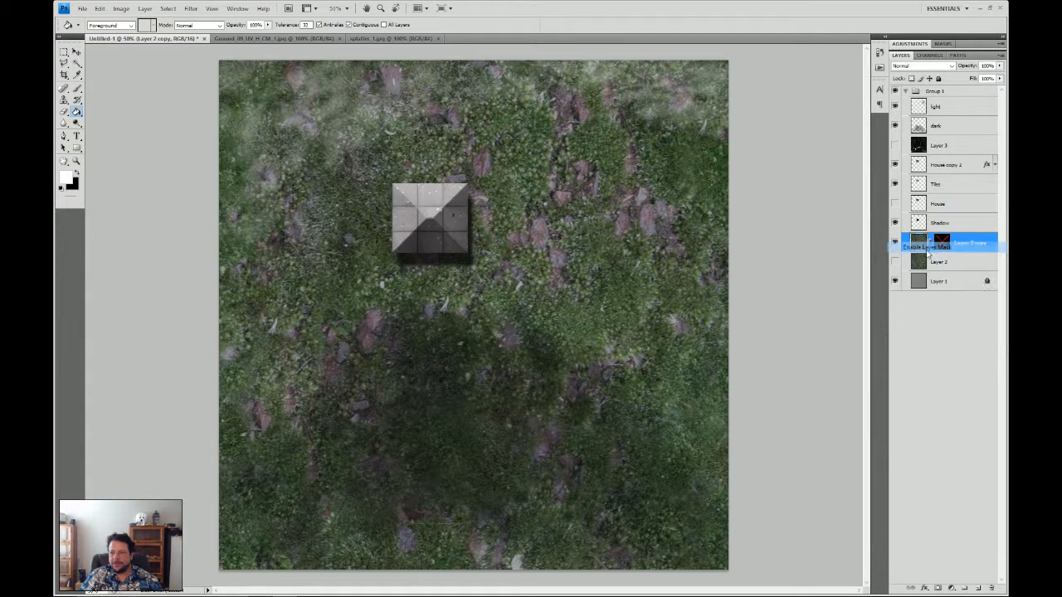
click(896, 262)
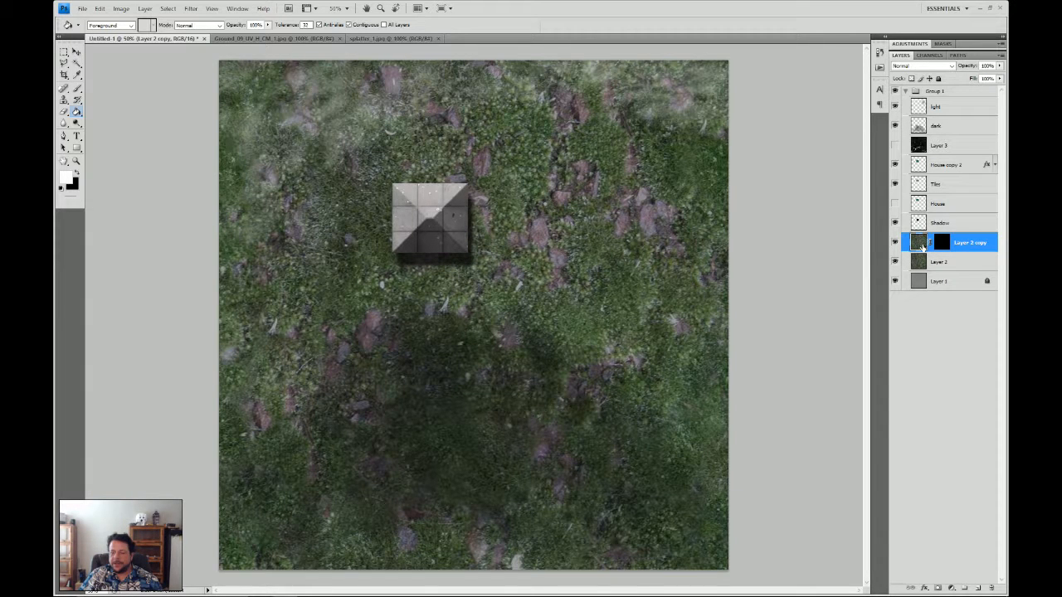
Apply a Bevel and Emboss layer style to the grass copy
double_click(923, 242)
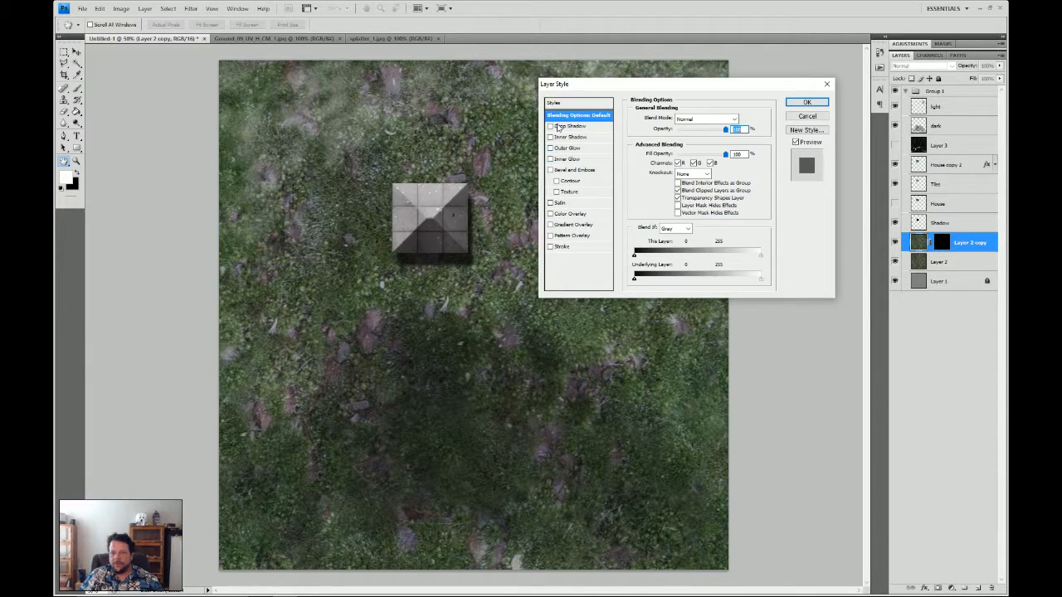
click(550, 170)
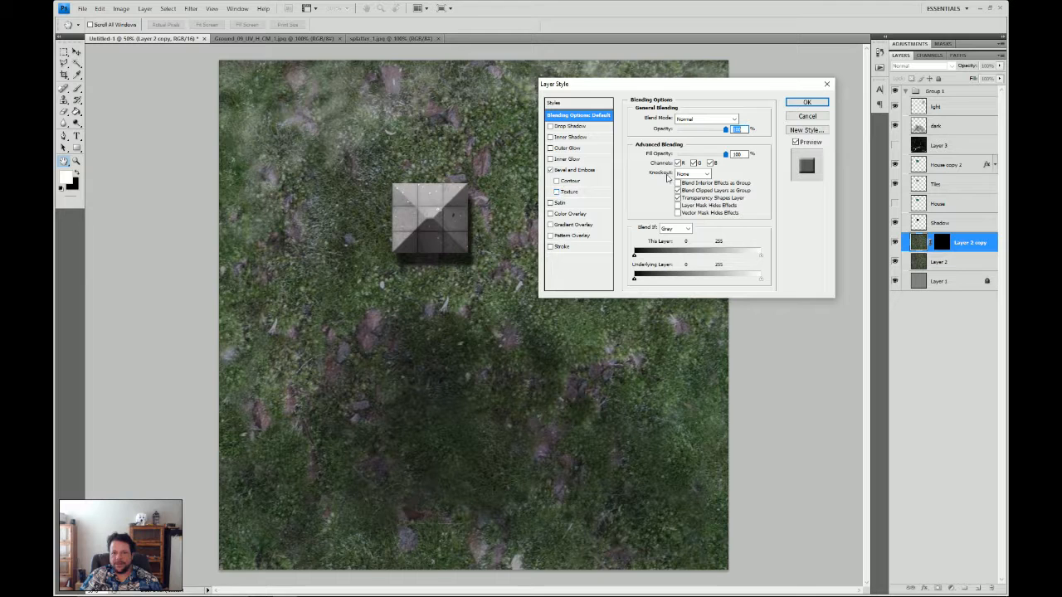
click(806, 102)
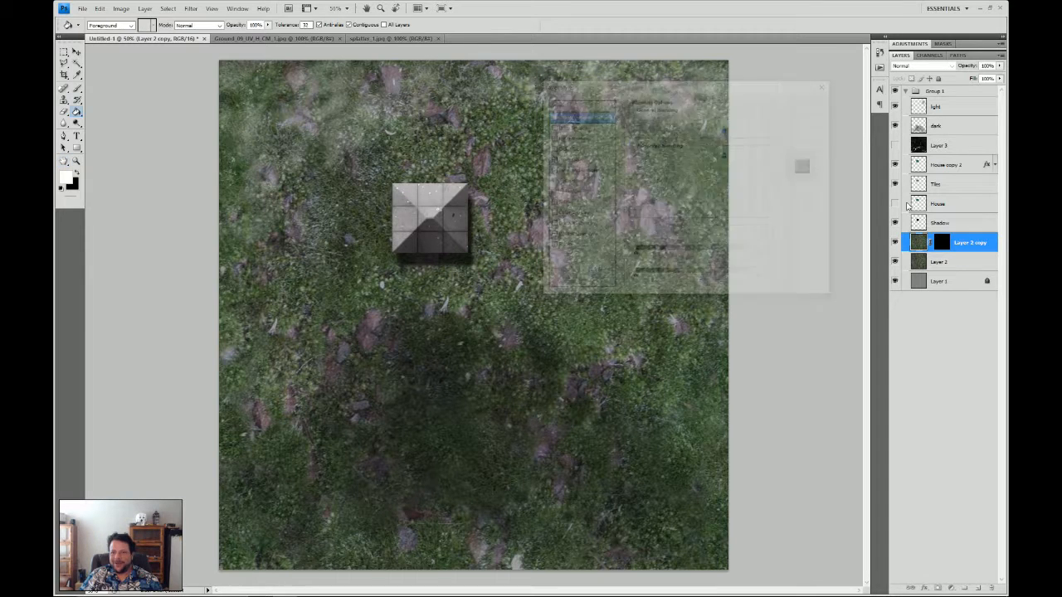
Try white brush strokes on the grass copy's image beside the house, and delete those strokes from the history
click(76, 88)
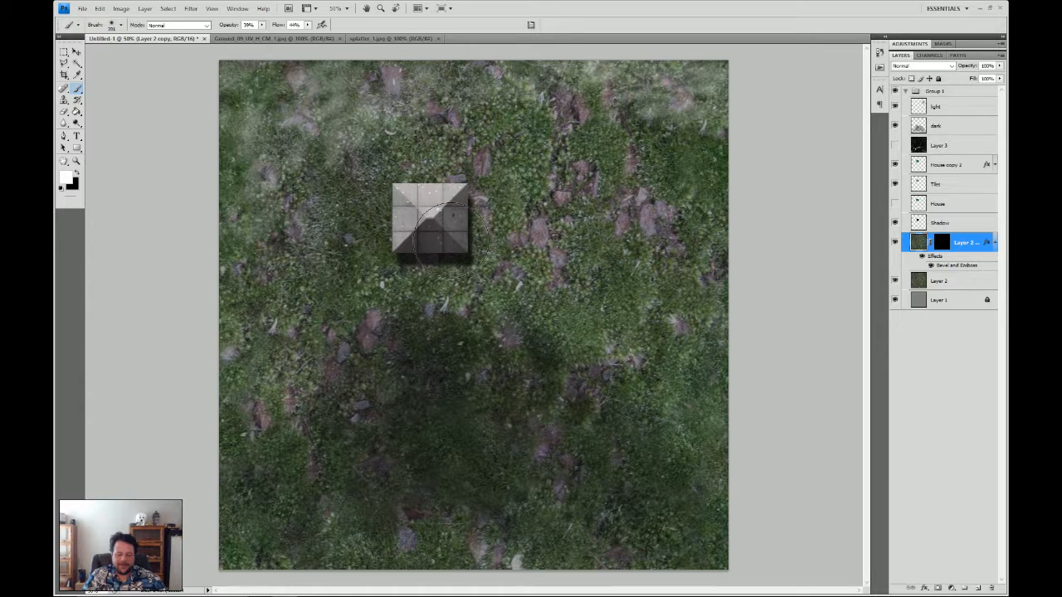
drag(538, 190, 533, 189)
key(ctrl+z)
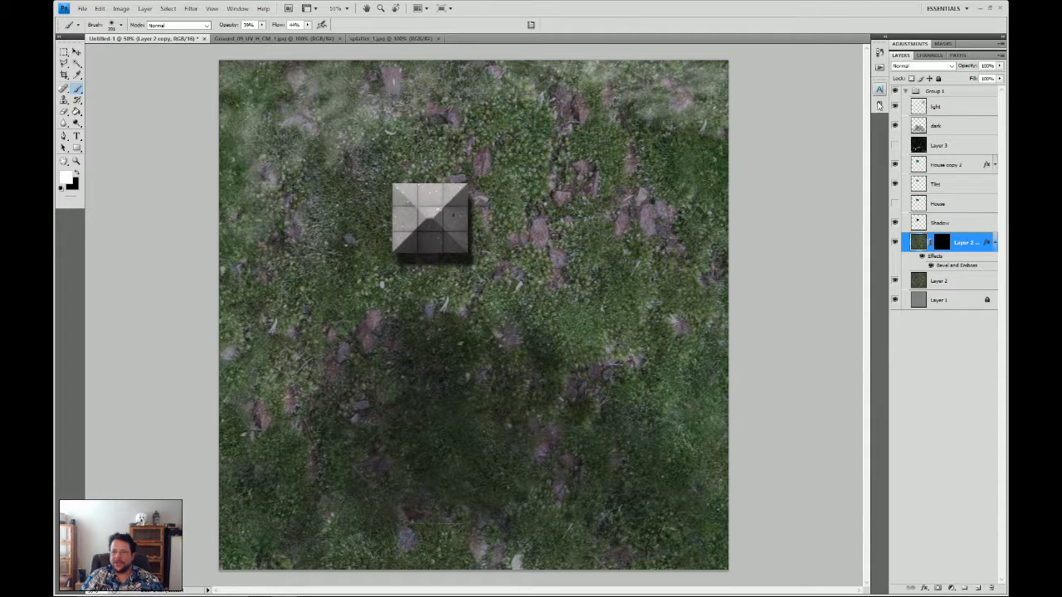
click(879, 53)
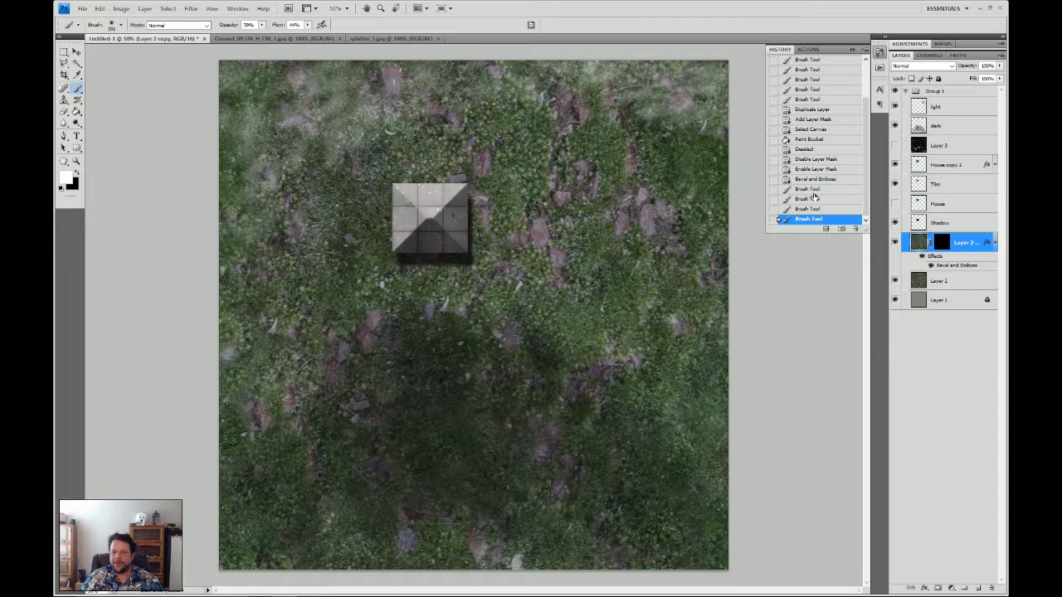
click(814, 190)
click(854, 228)
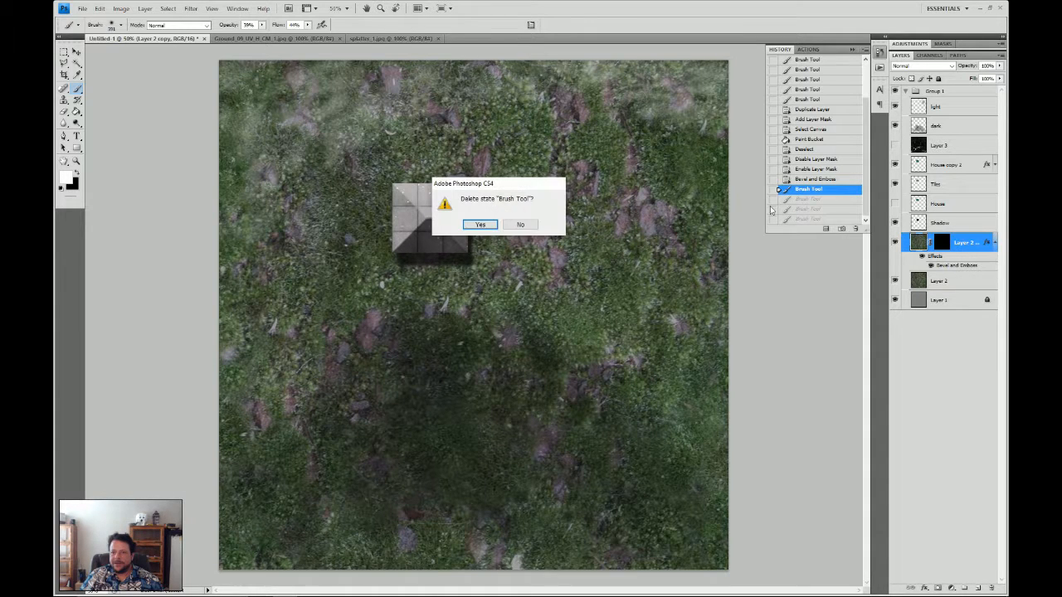
click(481, 224)
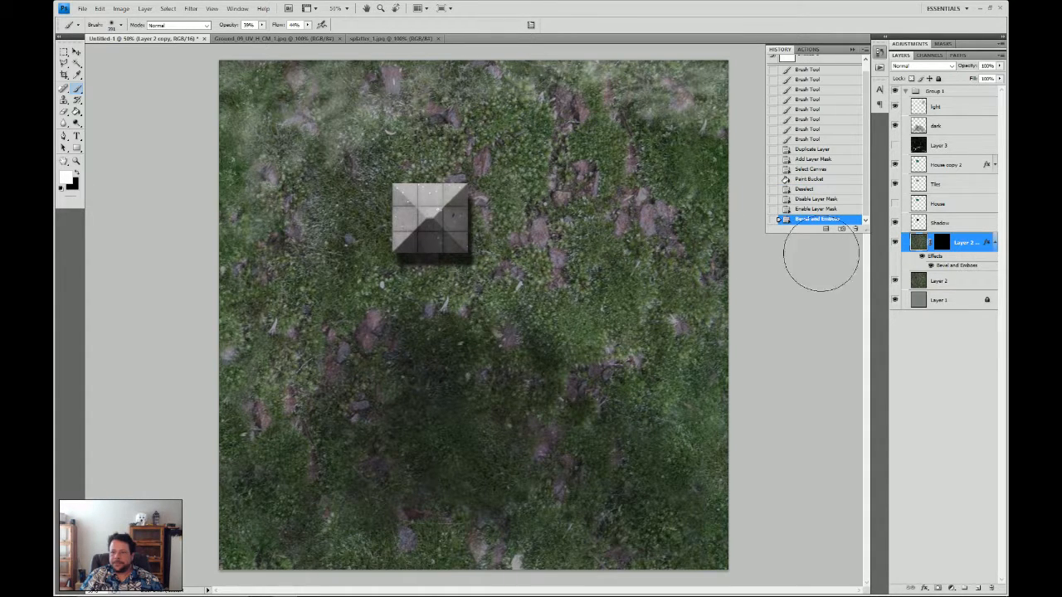
Paint repeated white brush dabs on the grass copy's layer mask, in one spot just east of the house
click(940, 243)
click(940, 243)
key(x)
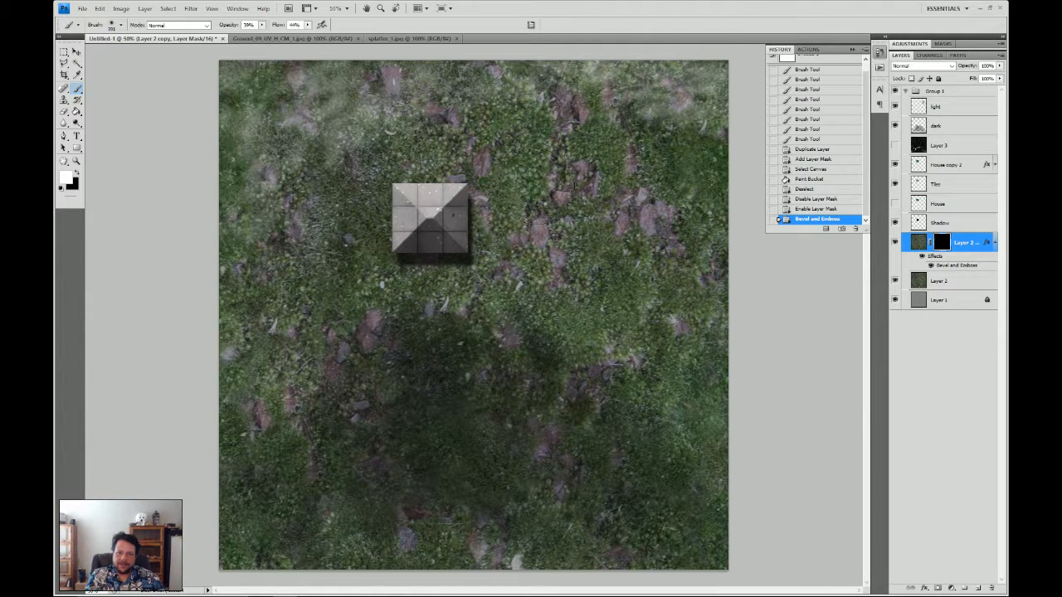
click(537, 188)
click(537, 187)
click(538, 189)
click(537, 189)
click(537, 190)
click(538, 189)
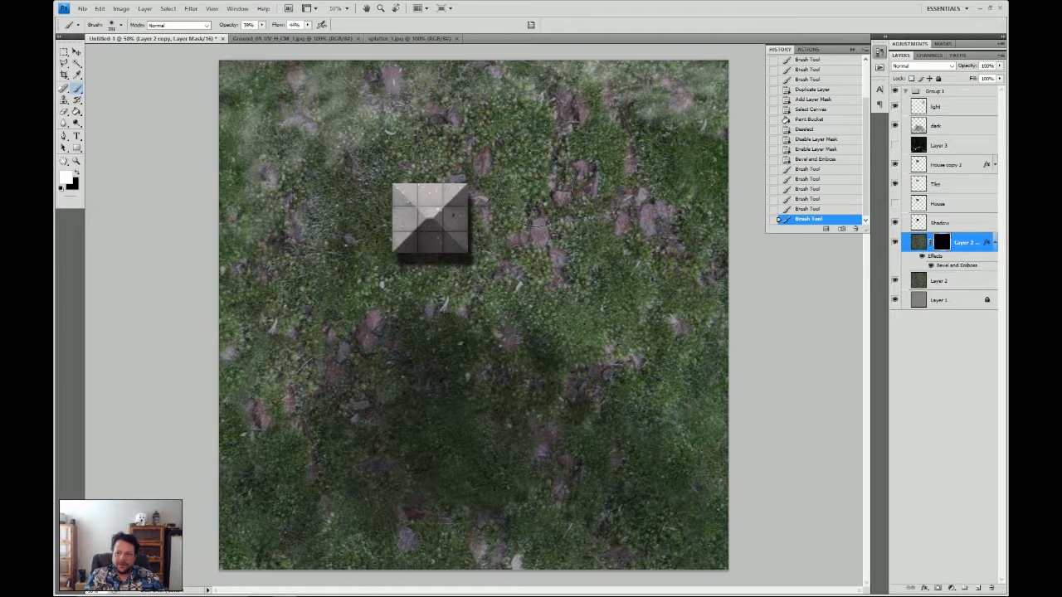
click(537, 190)
click(537, 190)
click(536, 190)
click(537, 189)
click(533, 186)
click(534, 186)
click(533, 185)
click(532, 185)
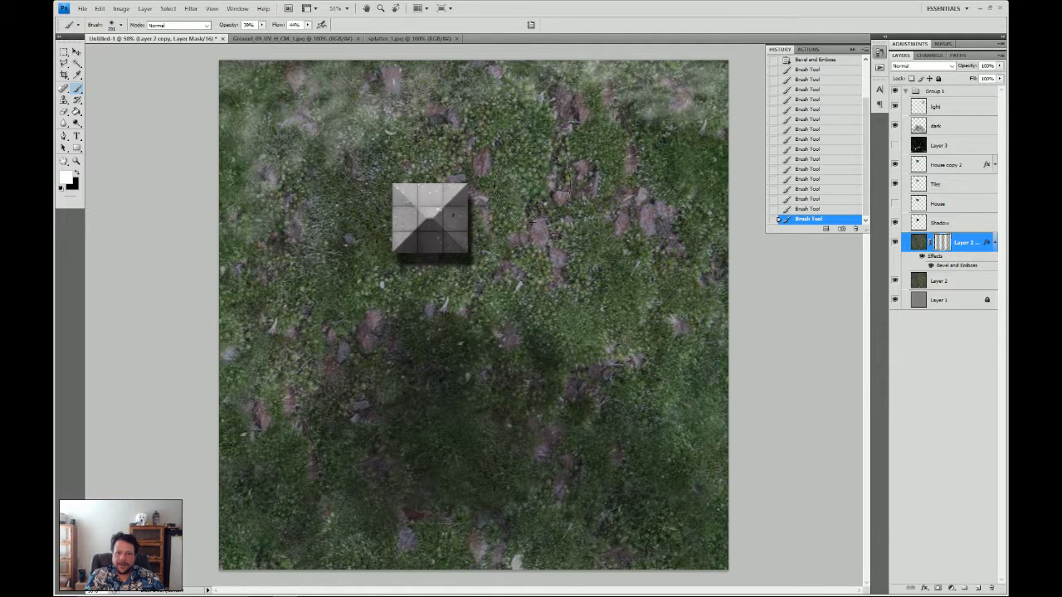
click(533, 185)
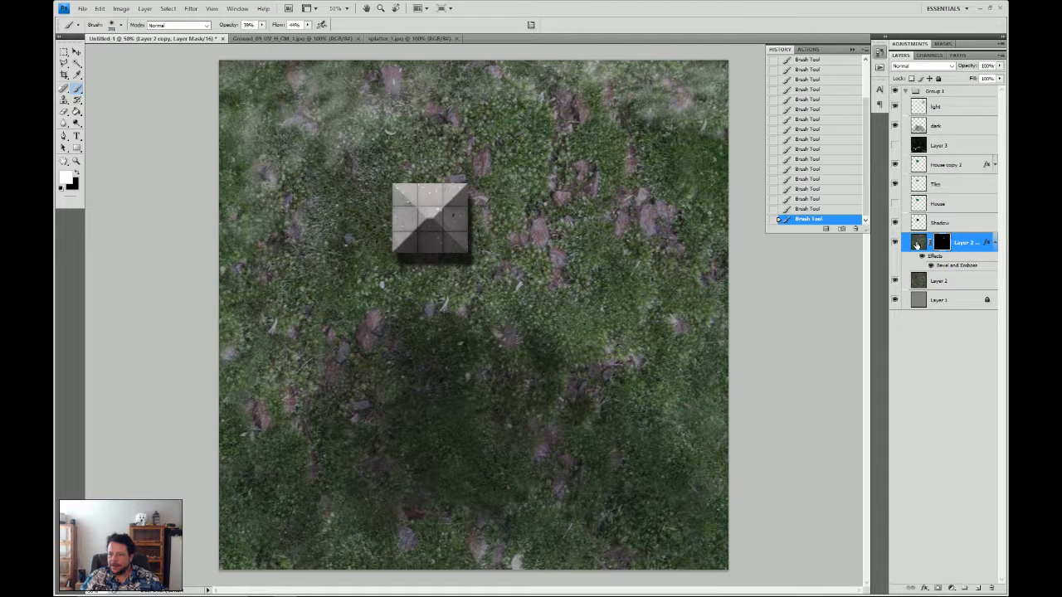
Preview a red Color Overlay on the grass copy to check the painted mask area, and turn the overlay off
double_click(916, 242)
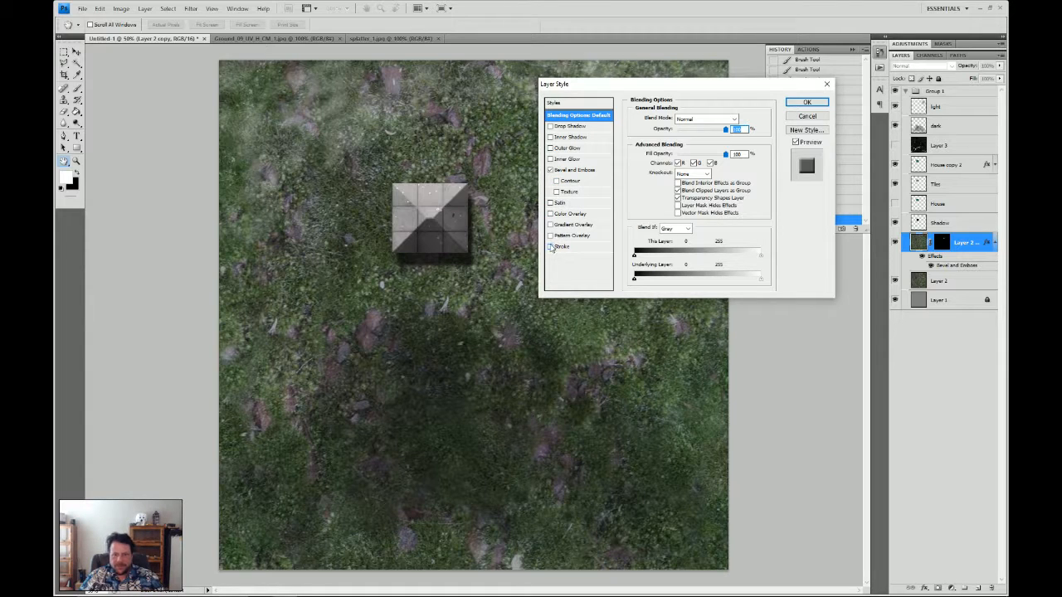
click(549, 214)
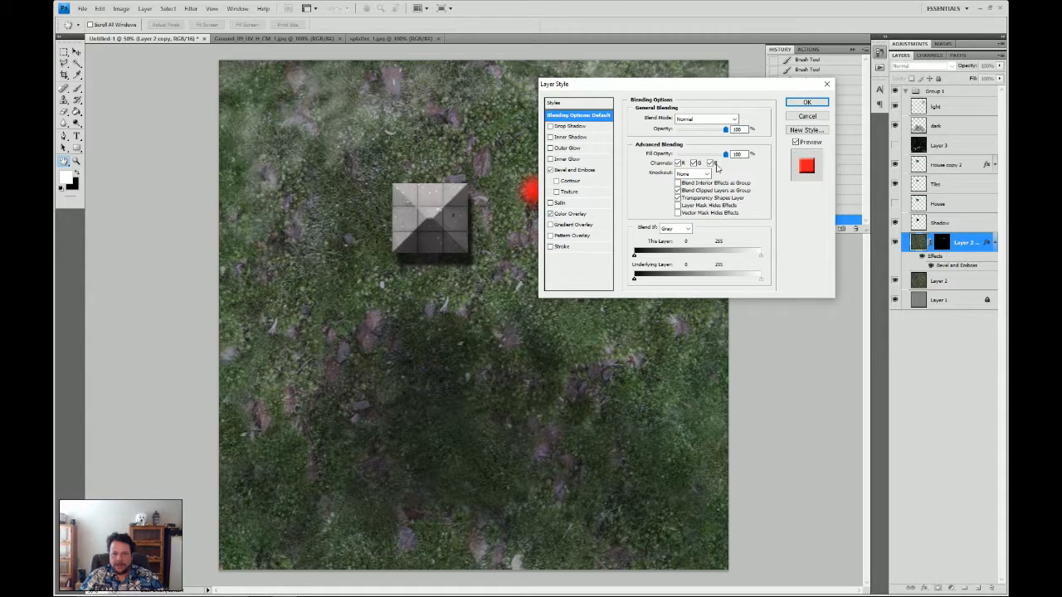
click(549, 216)
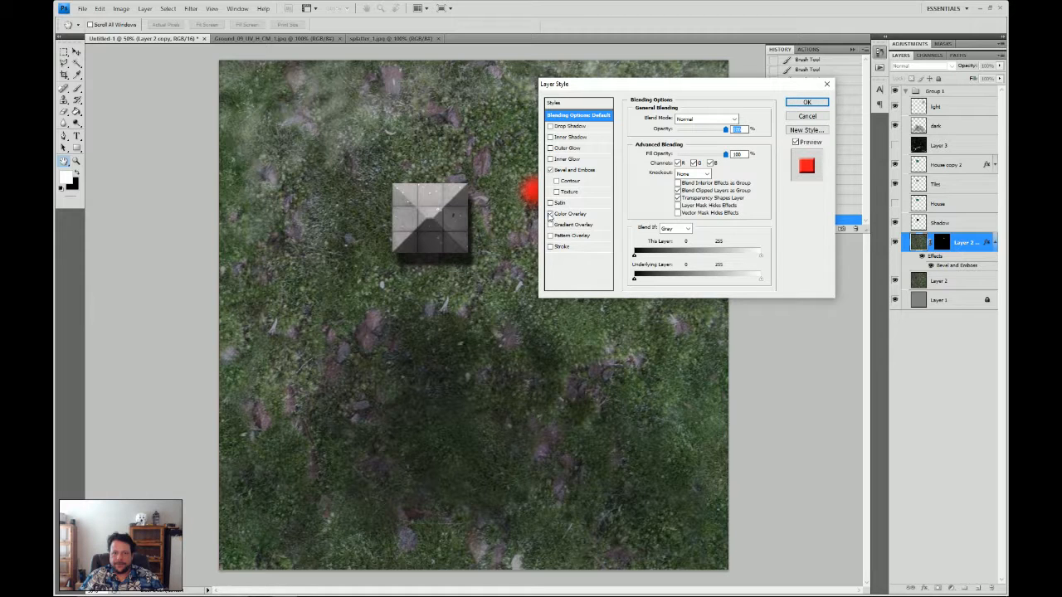
click(549, 215)
Raise the grass copy's Bevel and Emboss depth to about 376% and size to 18 px, and increase its softening slightly
click(574, 169)
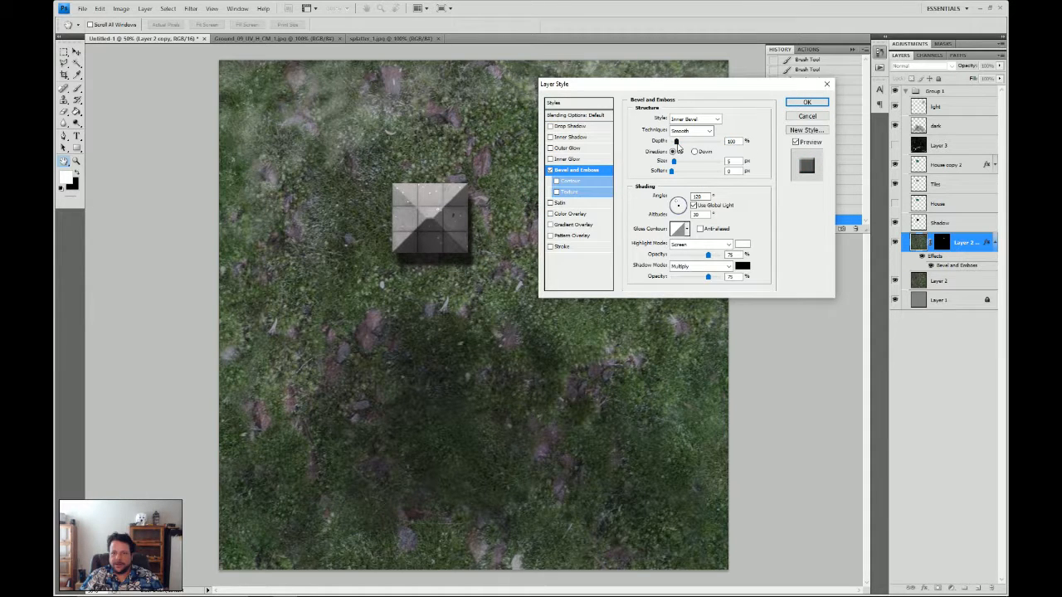
mouse_move(676, 142)
mouse_down()
mouse_move(690, 141)
mouse_move(677, 163)
mouse_up()
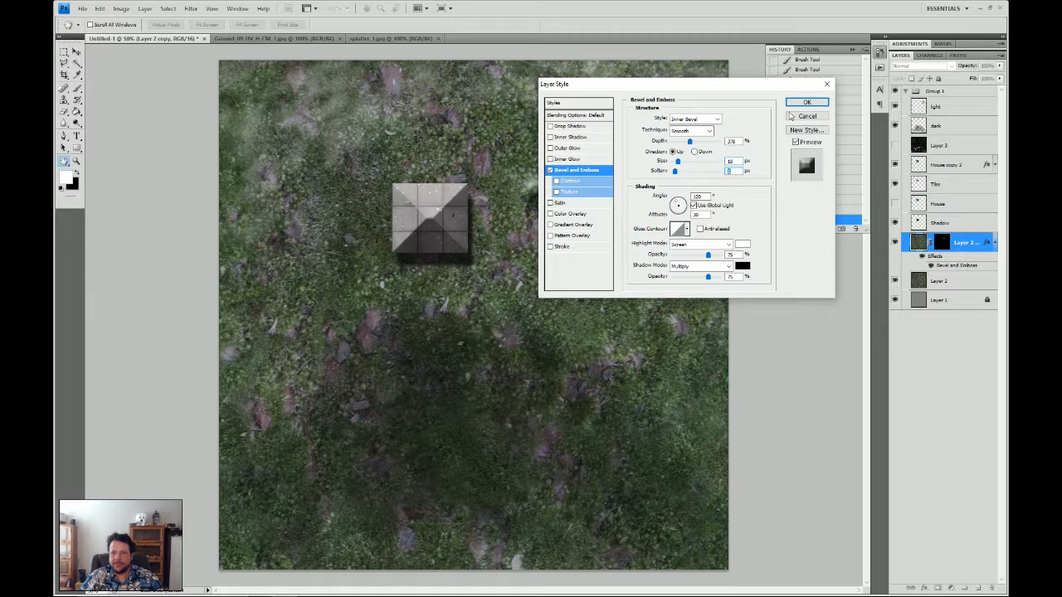
click(806, 102)
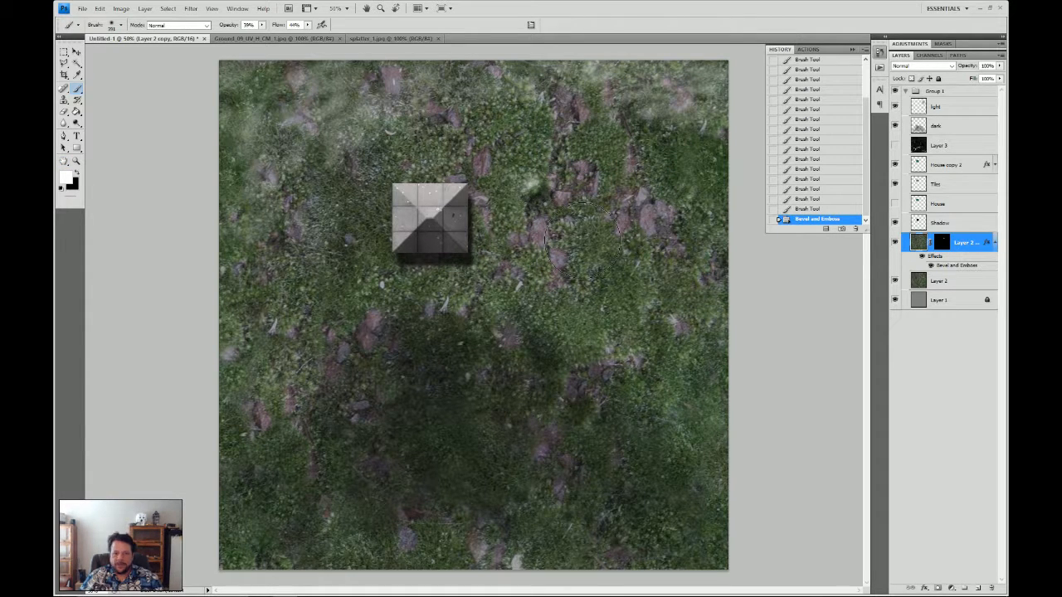
Reduce the soft brush's diameter to about 33 px and make the grass copy's layer mask the painting target
click(122, 25)
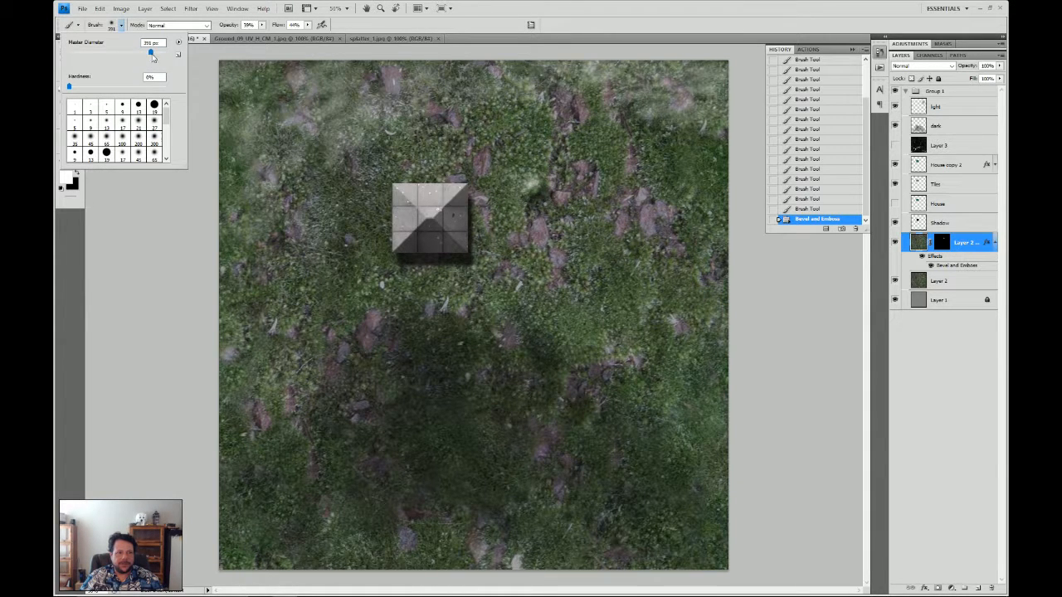
drag(153, 56, 84, 62)
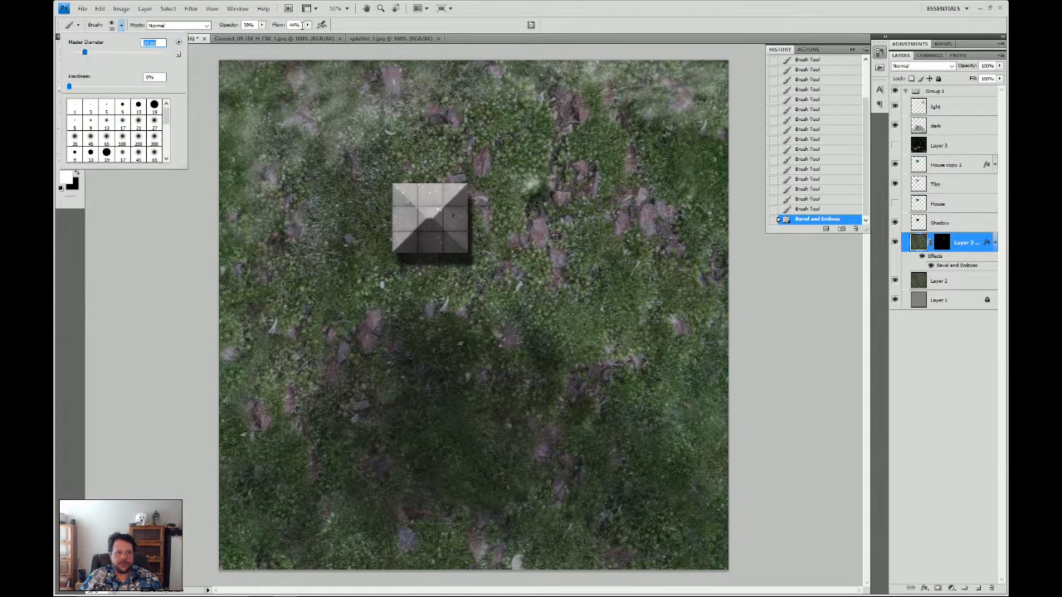
click(487, 12)
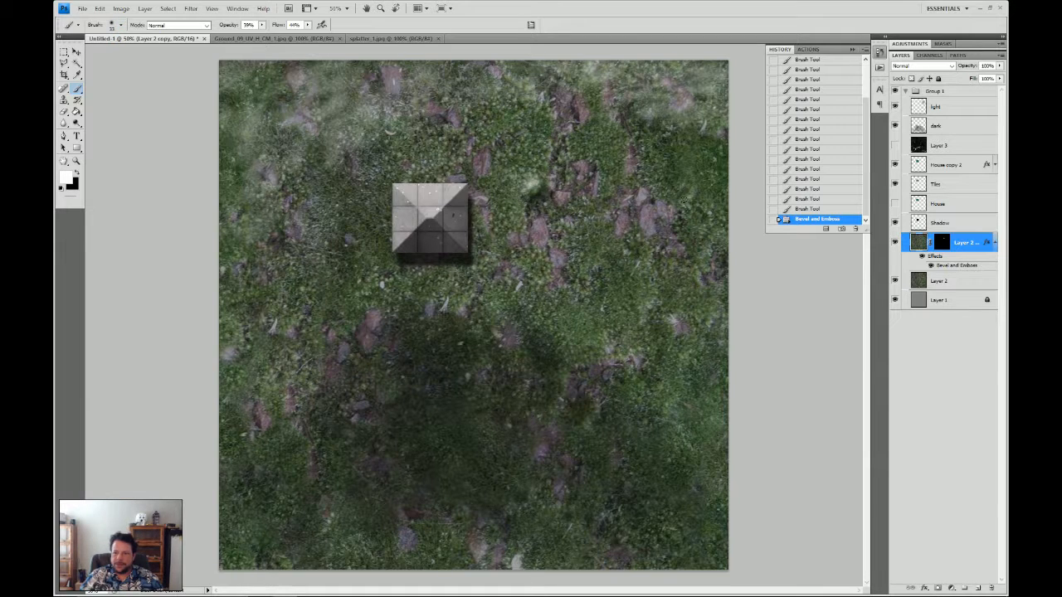
click(938, 243)
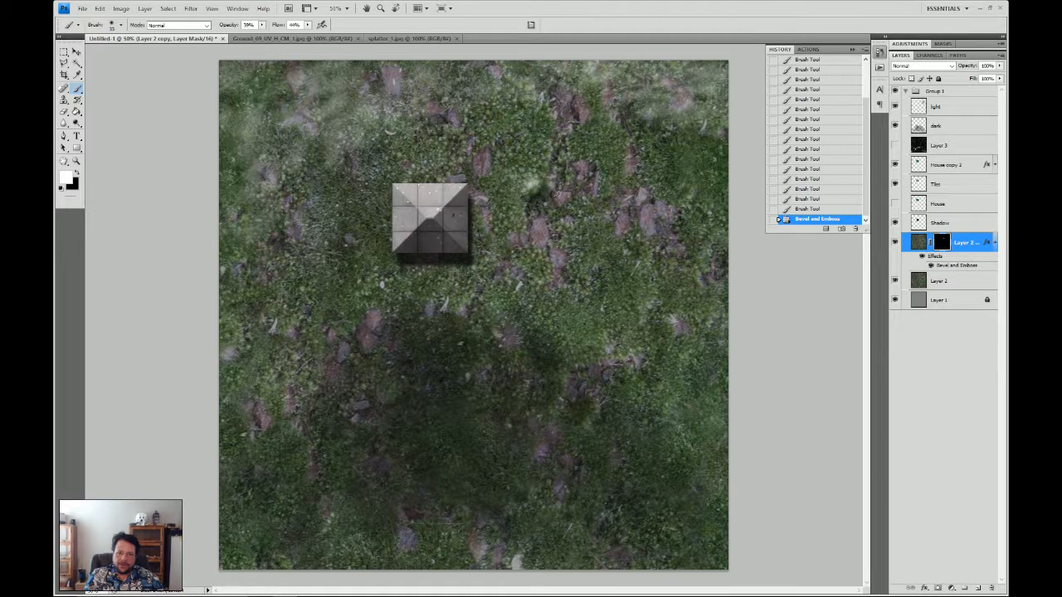
Paint white strokes on the grass copy's layer mask over the two rock clusters northeast and east of the house
key(ctrl+shift+z)
key(ctrl+shift+z)
key(ctrl+shift+z)
key(ctrl+shift+z)
key(ctrl+shift+z)
key(ctrl+shift+z)
key(ctrl+shift+z)
key(ctrl+shift+z)
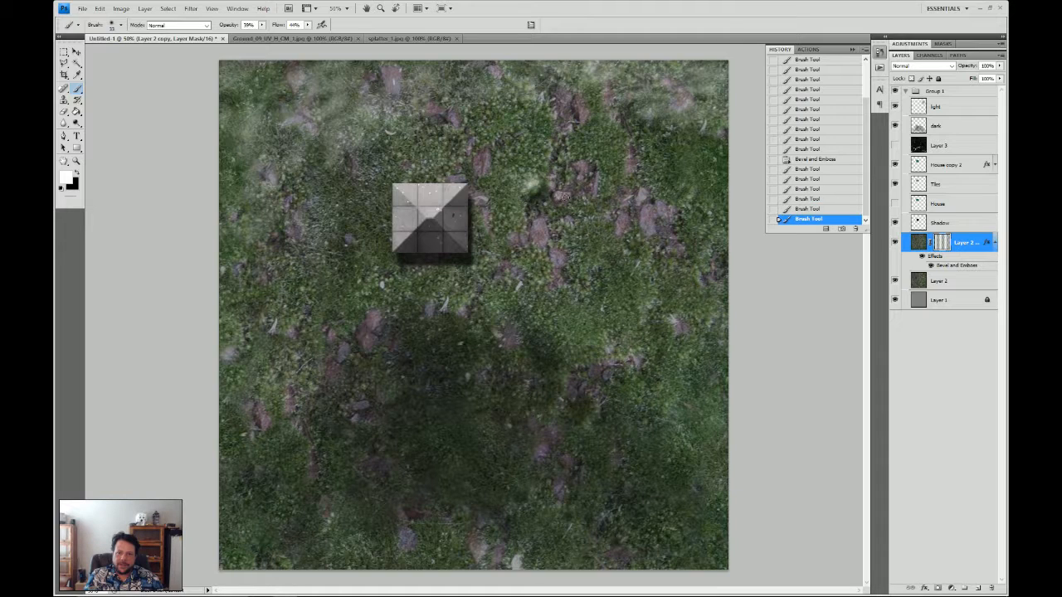
key(ctrl+shift+z)
key(ctrl+shift+z)
key(ctrl+shift+z)
key(ctrl+shift+z)
key(ctrl+shift+z)
key(ctrl+shift+z)
key(ctrl+shift+z)
key(ctrl+shift+z)
key(ctrl+shift+z)
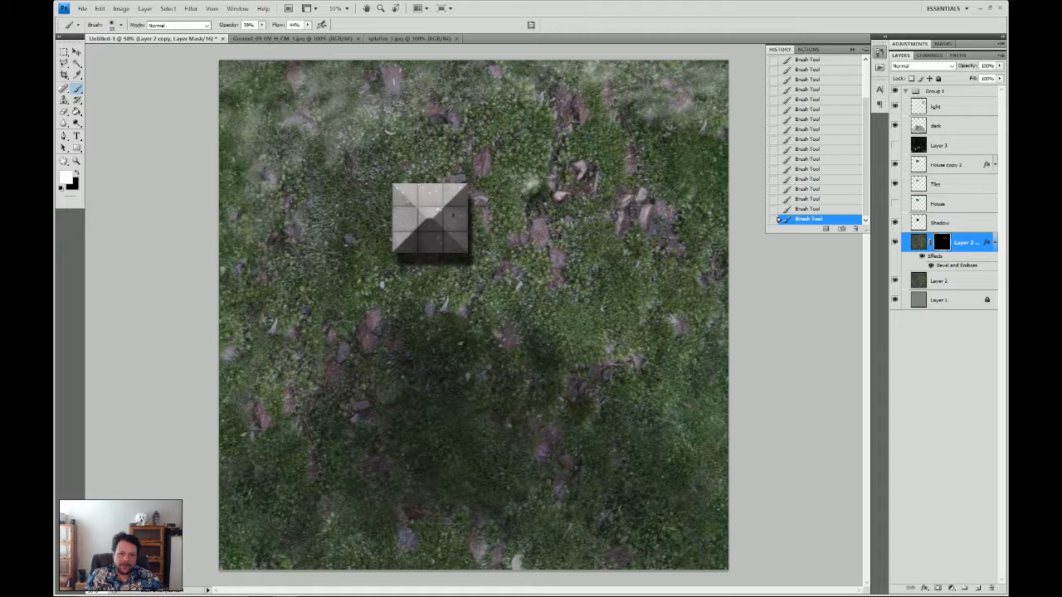
Paint small white mask strokes over the pale twigs just south and southeast of the house and a grass patch farther east
click(347, 8)
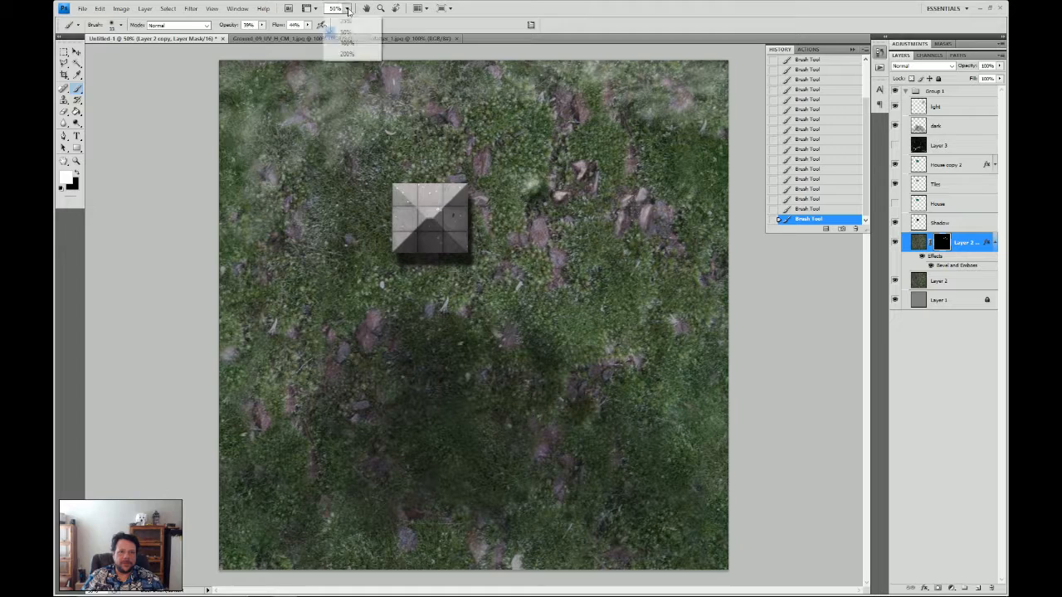
click(347, 42)
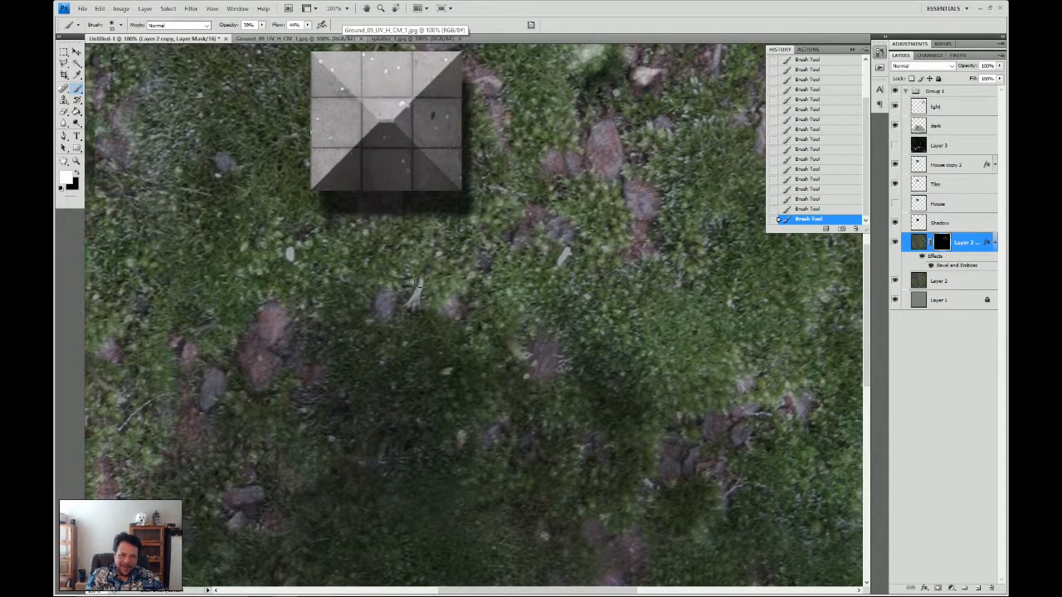
mouse_move(416, 288)
mouse_down()
mouse_move(413, 300)
mouse_move(414, 291)
mouse_up()
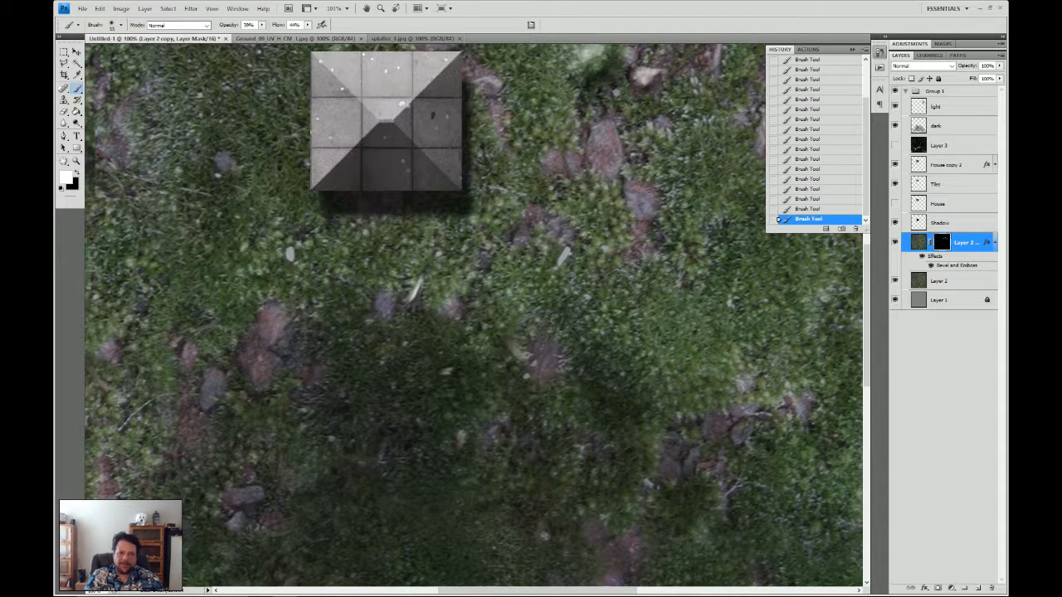
drag(563, 258, 565, 253)
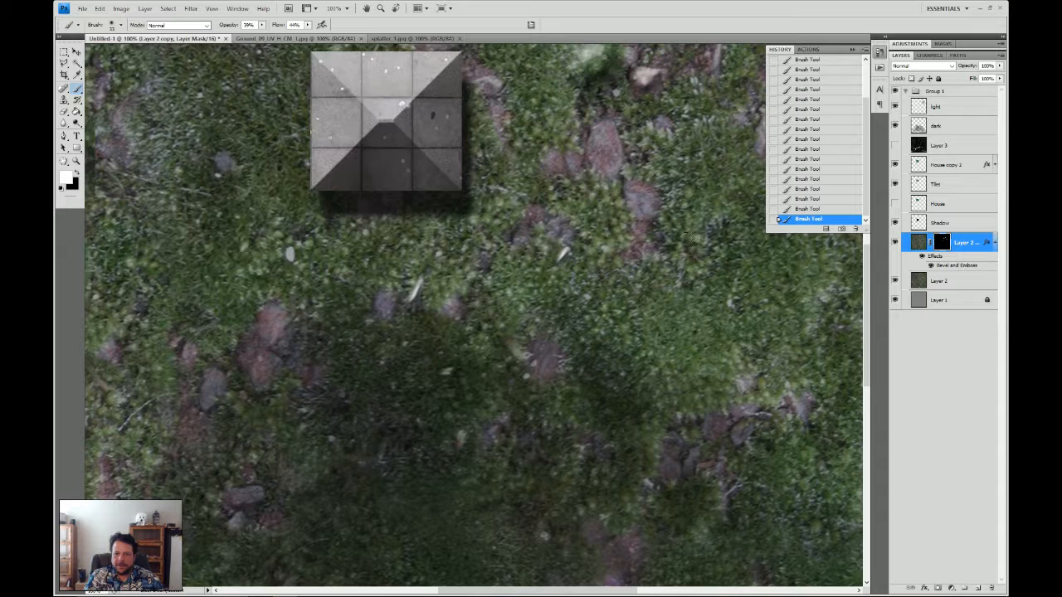
mouse_move(688, 237)
mouse_down()
mouse_move(697, 229)
mouse_move(685, 210)
mouse_up()
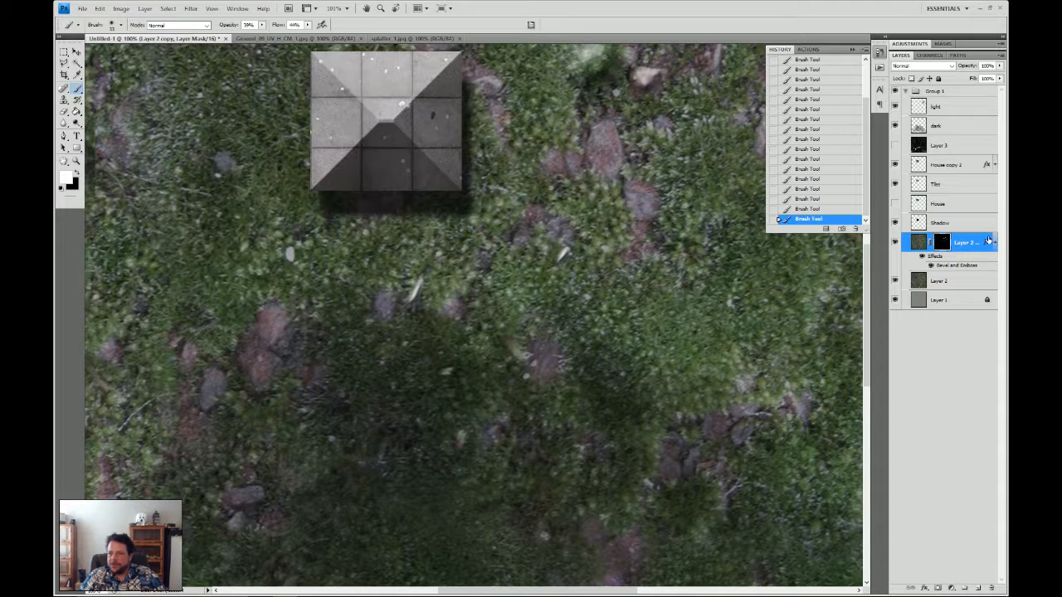
Add a Drop Shadow with its default settings to the grass copy's layer style
double_click(910, 249)
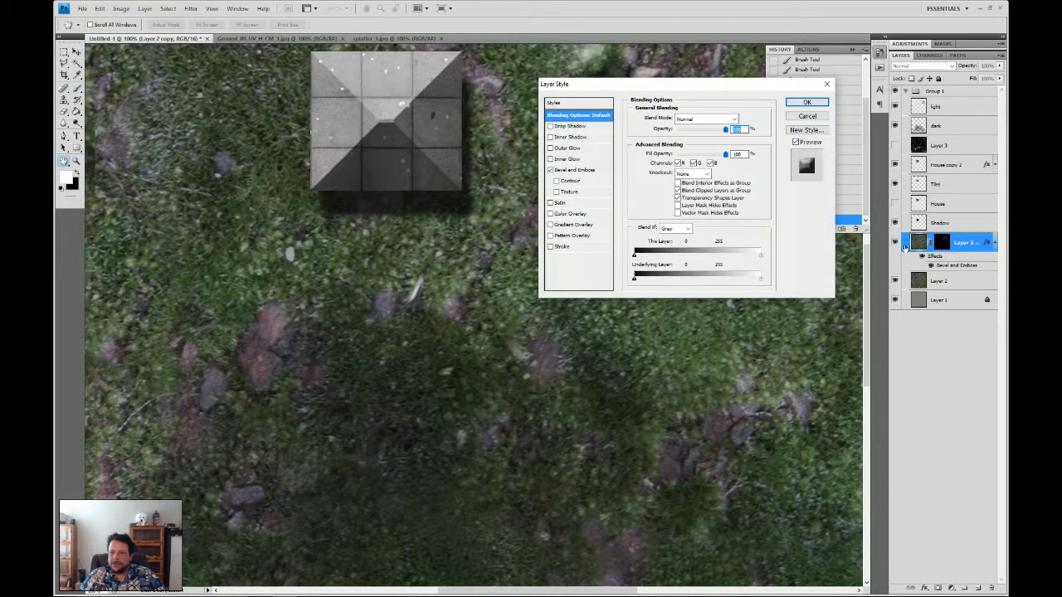
click(550, 126)
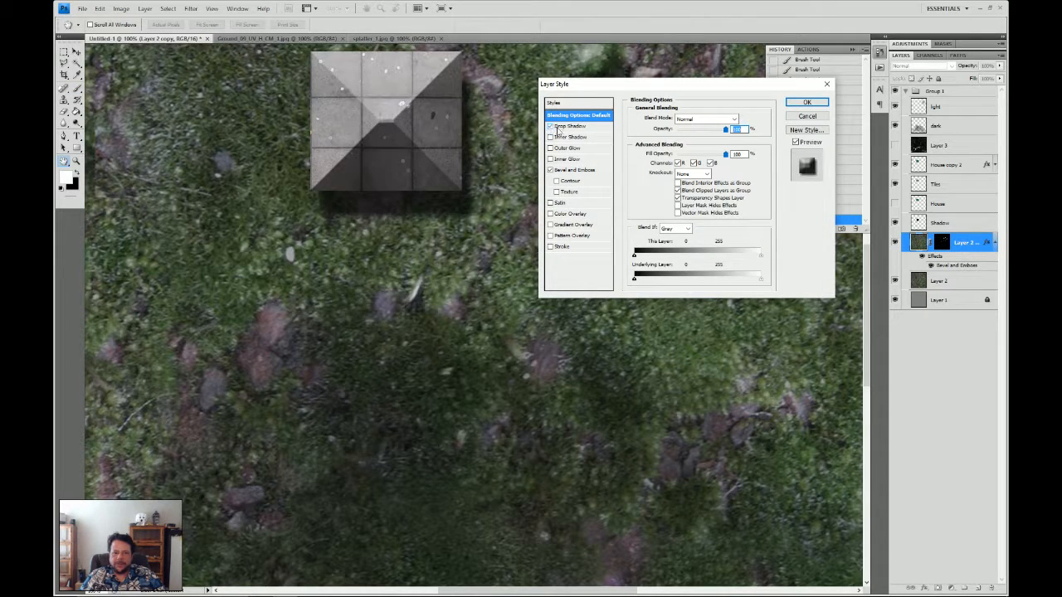
click(806, 102)
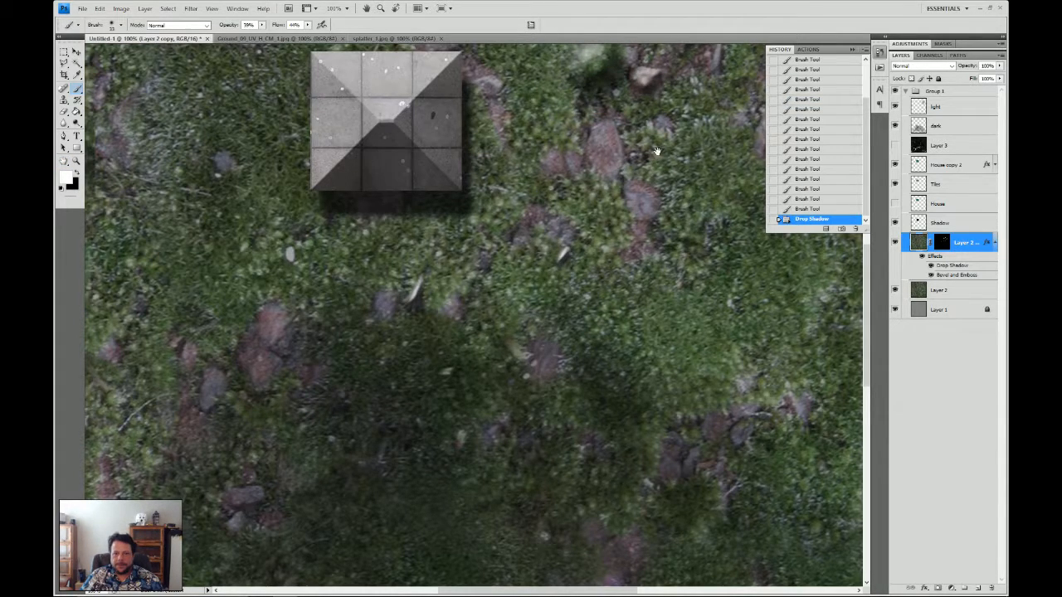
Try brush strokes on the grass copy's image over the rocks east of the house, and delete those strokes from the history
drag(656, 142, 610, 312)
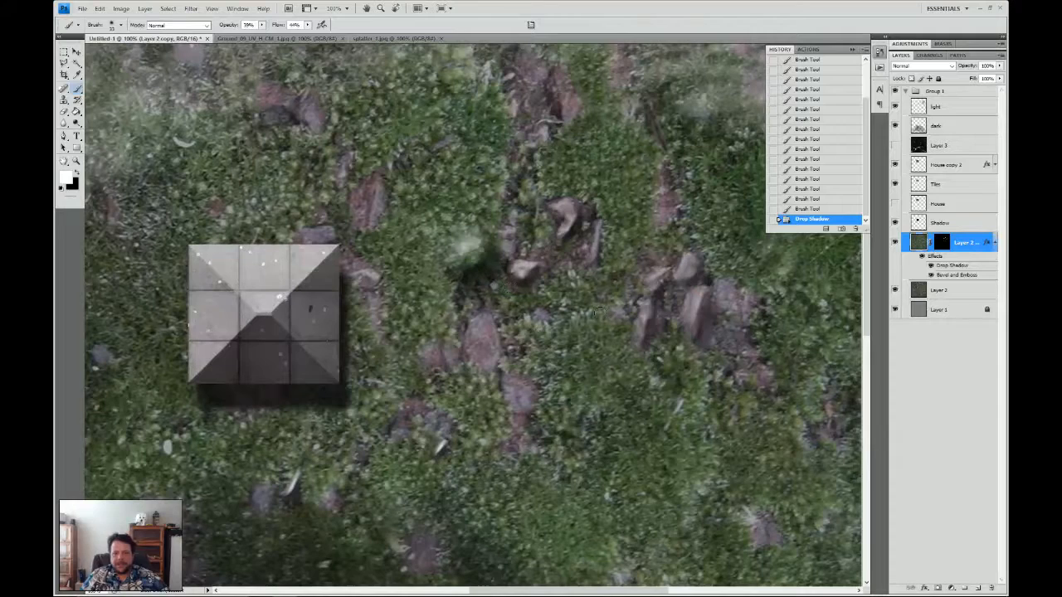
right_click(420, 271)
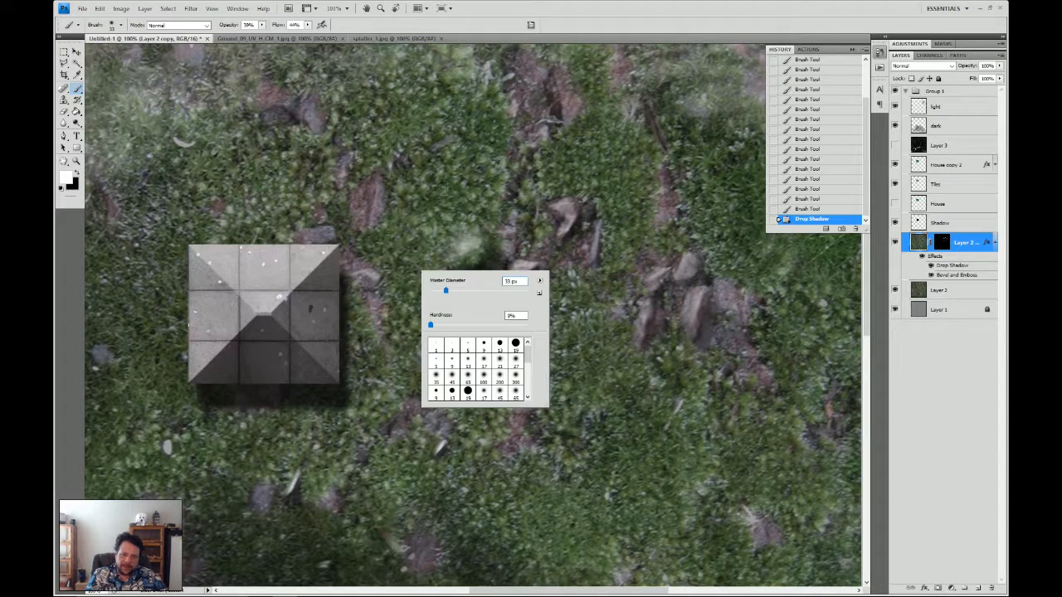
drag(541, 189, 535, 214)
drag(497, 303, 471, 340)
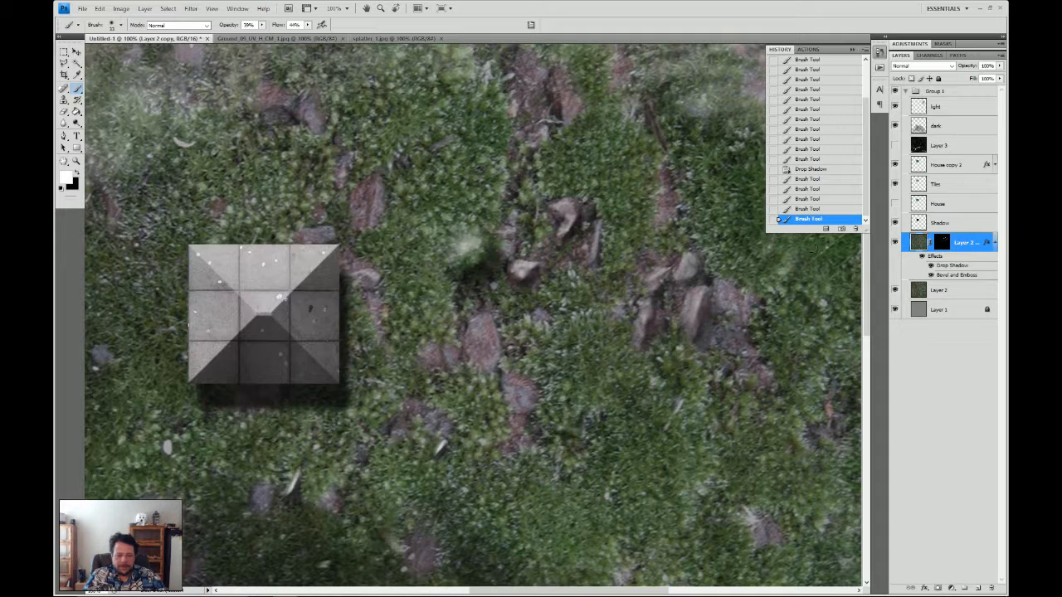
key(ctrl+alt+z)
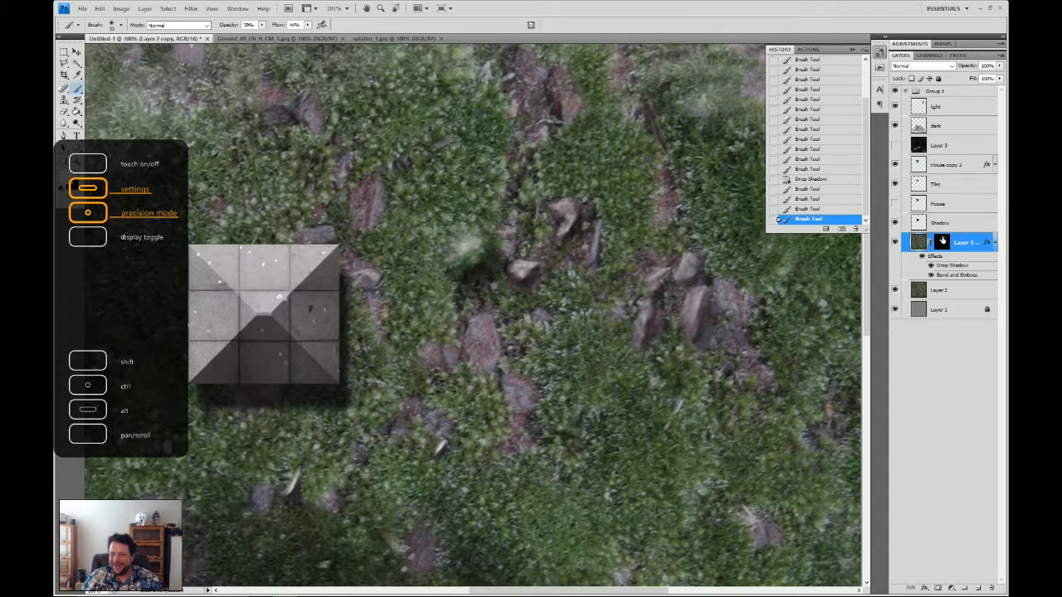
click(816, 191)
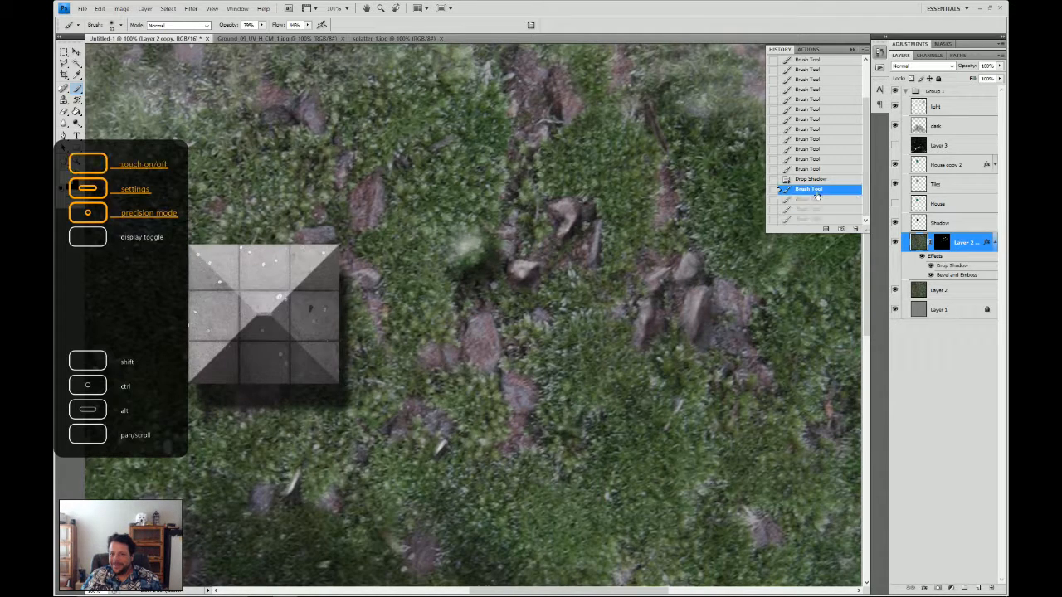
click(855, 229)
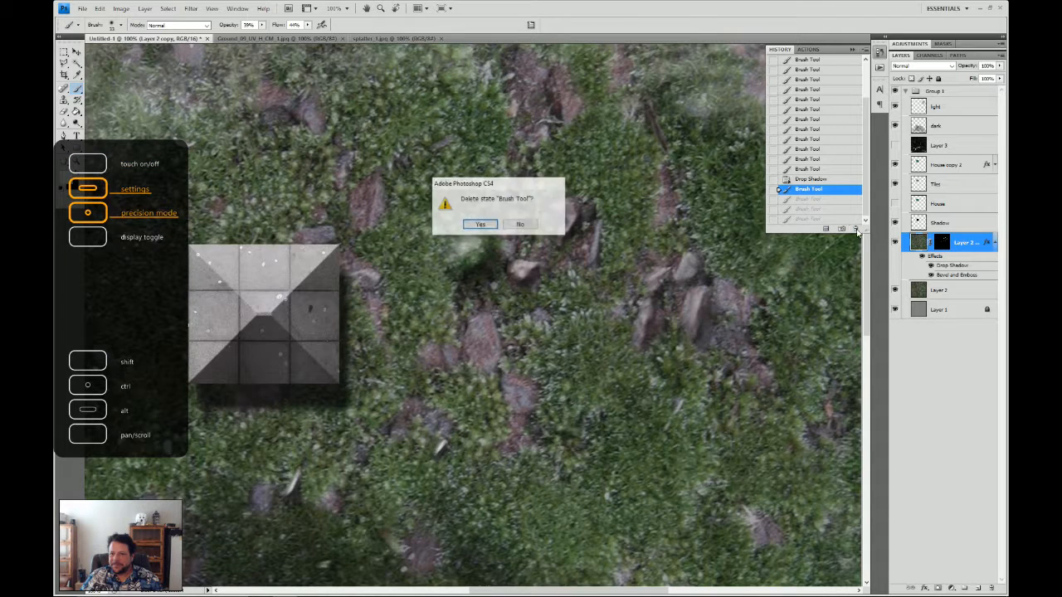
click(479, 224)
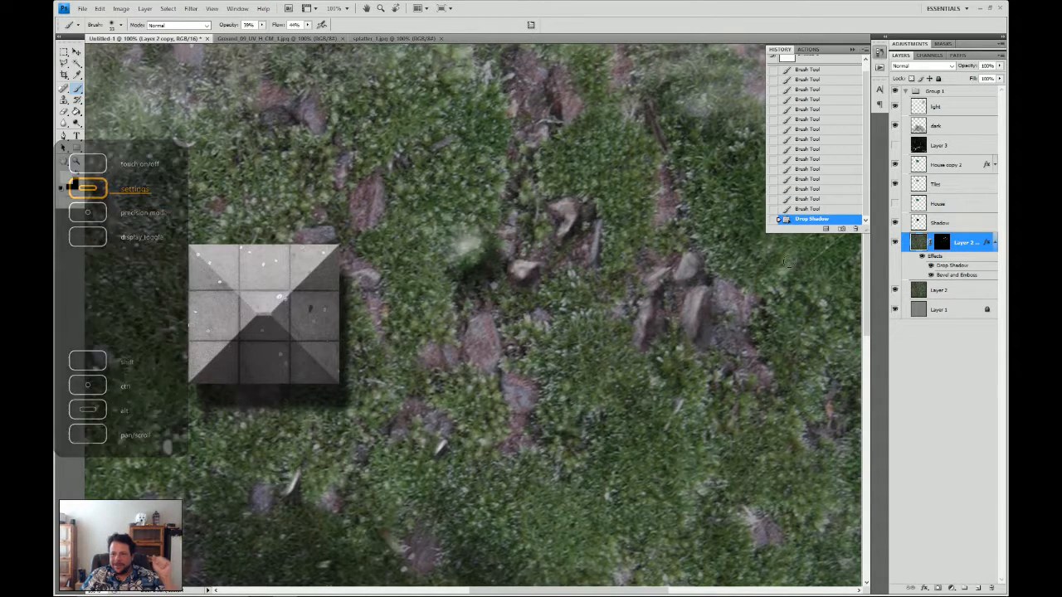
Paint overlapping white strokes on the grass copy's layer mask over the large oval rock and its smaller neighbour east of the house
click(942, 242)
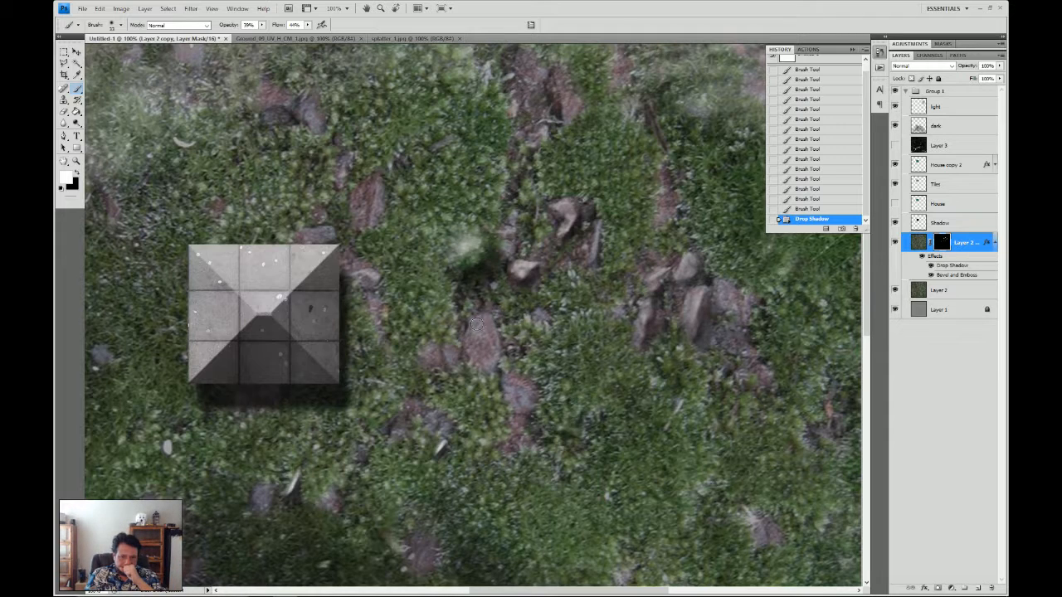
drag(479, 318, 470, 348)
mouse_move(475, 325)
mouse_down()
mouse_move(464, 354)
mouse_move(478, 325)
mouse_move(482, 356)
mouse_move(480, 322)
mouse_move(472, 354)
mouse_move(474, 331)
mouse_move(488, 317)
mouse_move(496, 357)
mouse_up()
mouse_move(489, 335)
mouse_down()
mouse_move(498, 358)
mouse_move(484, 367)
mouse_up()
drag(483, 365, 476, 358)
drag(473, 360, 474, 359)
mouse_move(476, 351)
mouse_down()
mouse_move(484, 327)
mouse_move(481, 353)
mouse_up()
drag(483, 330, 487, 354)
mouse_move(487, 353)
mouse_down()
mouse_move(489, 337)
mouse_move(486, 352)
mouse_up()
drag(483, 333, 477, 355)
drag(474, 353, 486, 333)
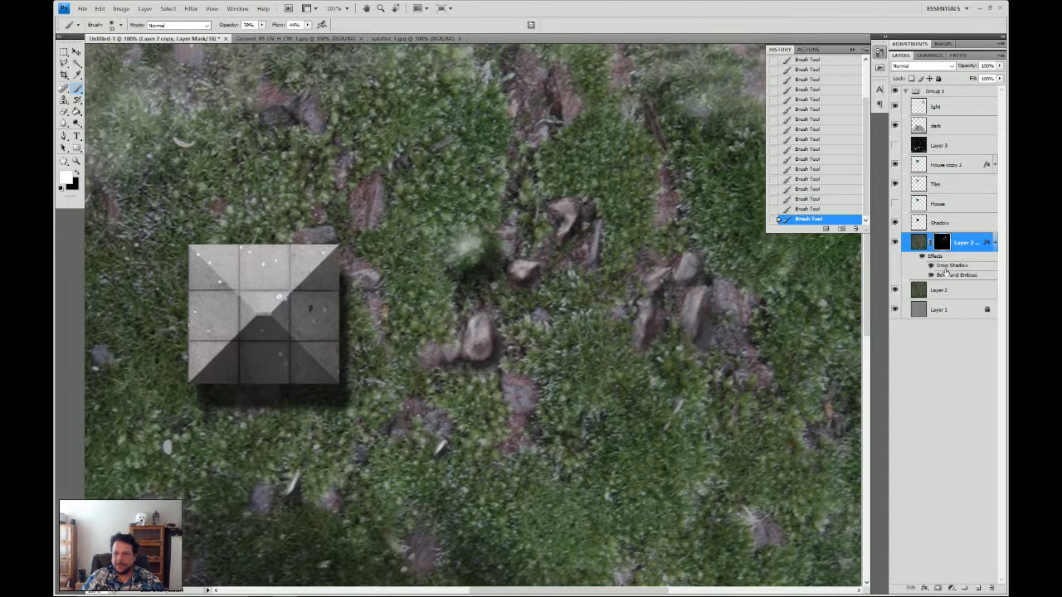
Display the grass copy's mask alone, clear the large soft round spot inside a rectangular selection, deselect, and return to the image
alt+click(942, 243)
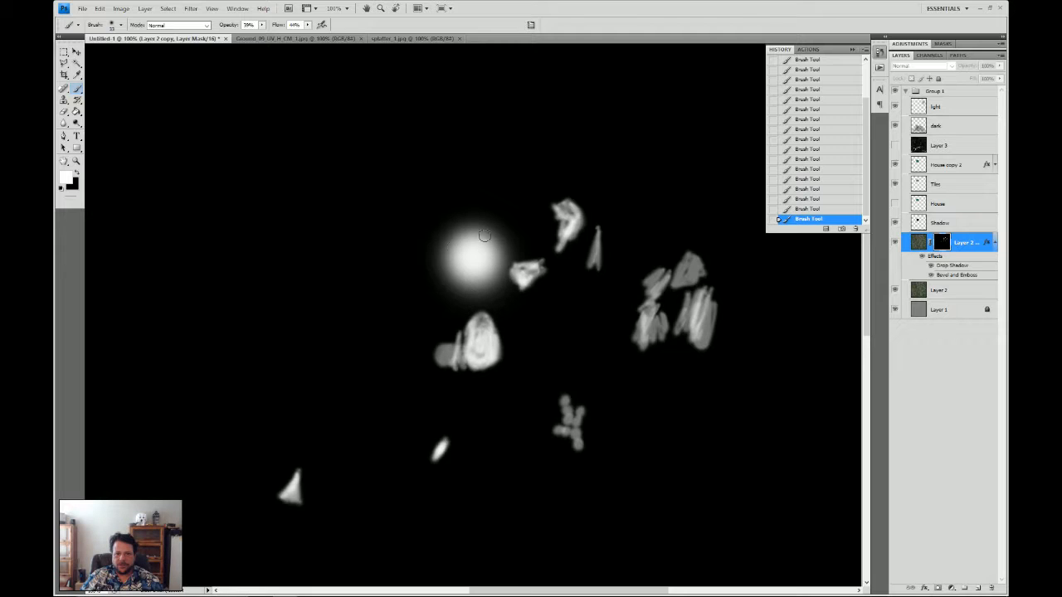
click(64, 52)
drag(500, 289, 507, 302)
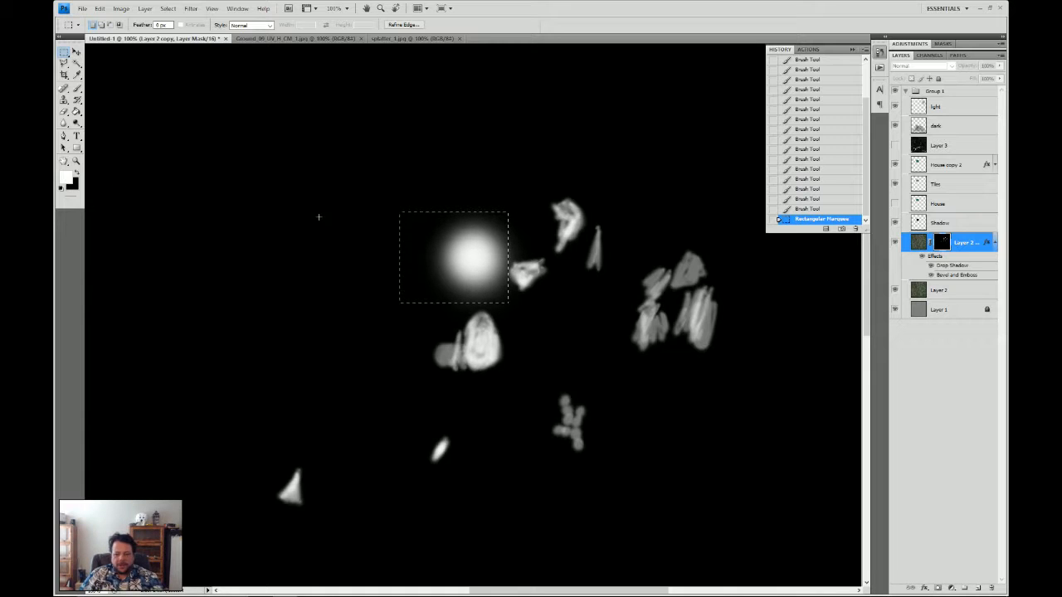
key(Delete)
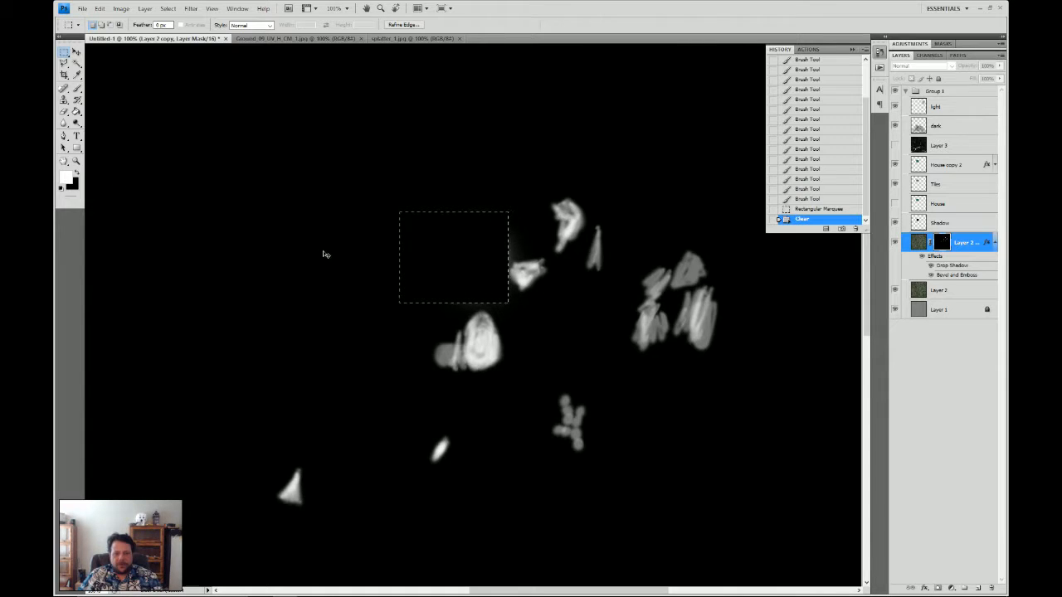
key(ctrl+d)
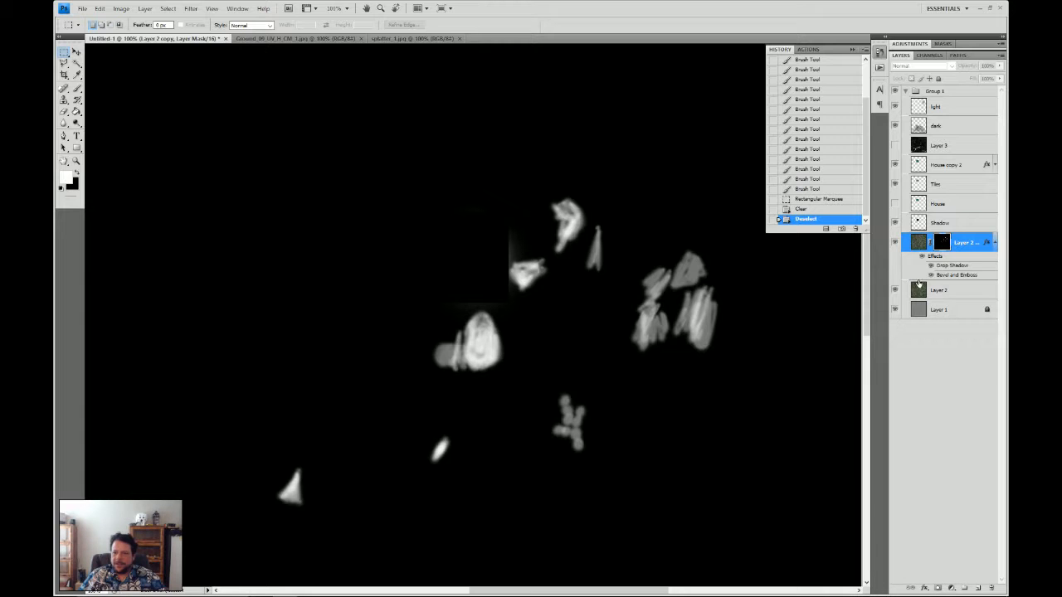
click(921, 243)
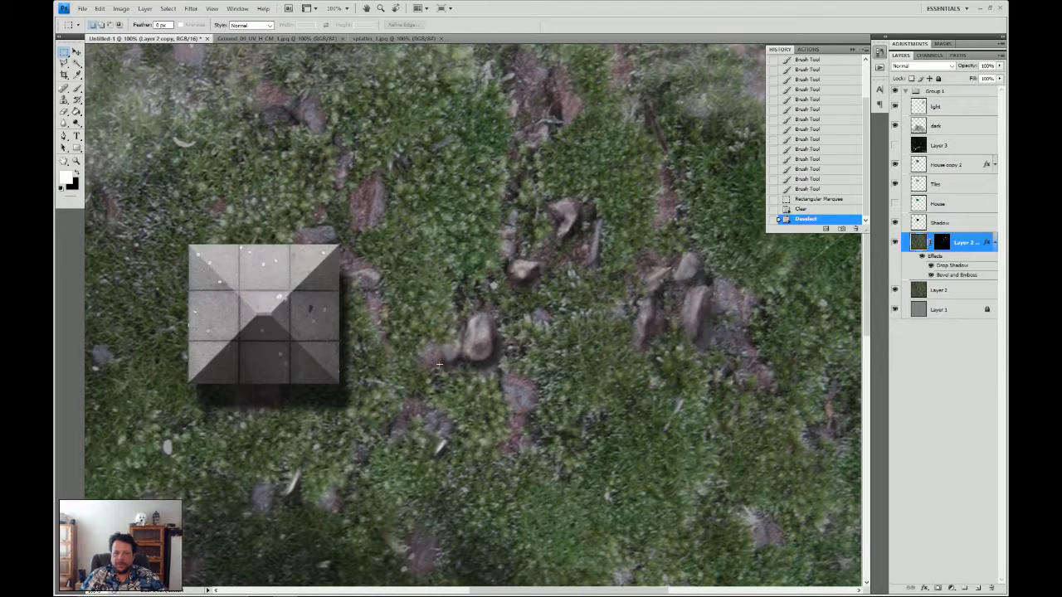
View the whole map at 50% and display the grass copy's layer mask alone
click(348, 8)
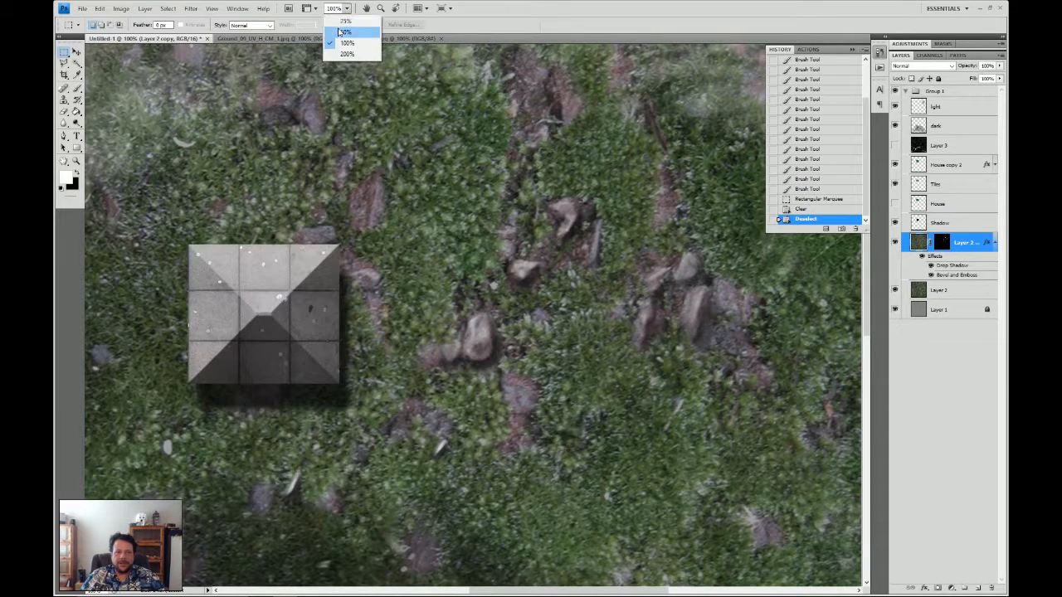
click(341, 34)
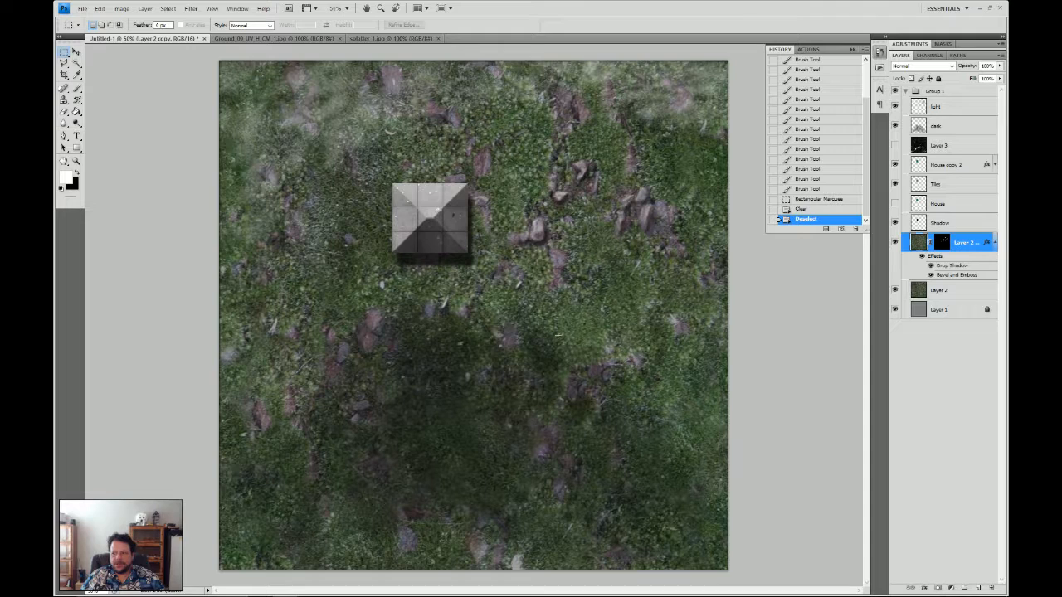
click(940, 242)
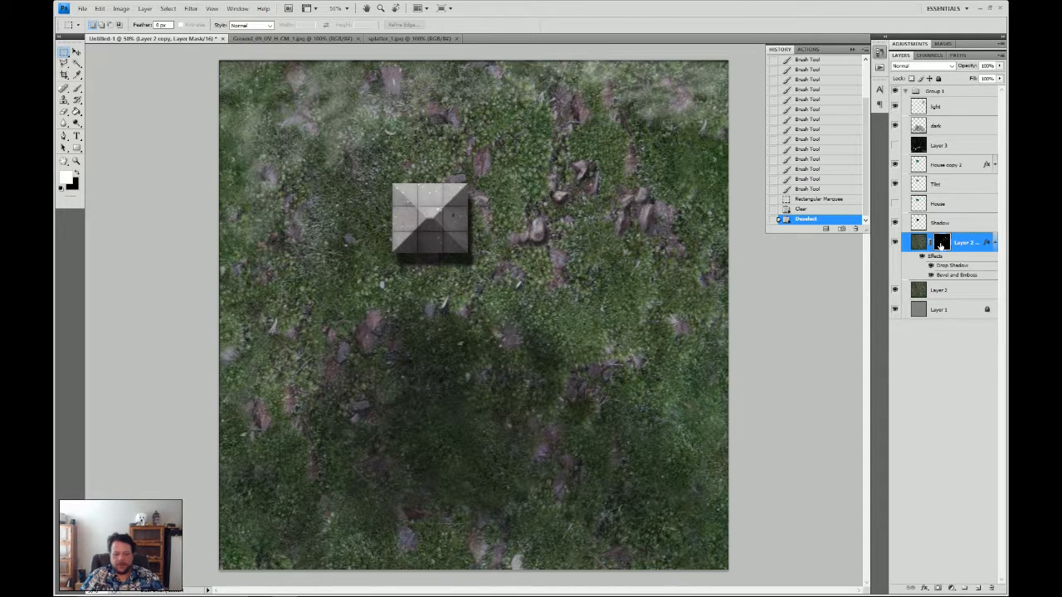
alt+click(941, 243)
Try a much larger Gaussian Blur radius on the grass copy's layer mask with the preview on, and cancel the filter
click(190, 8)
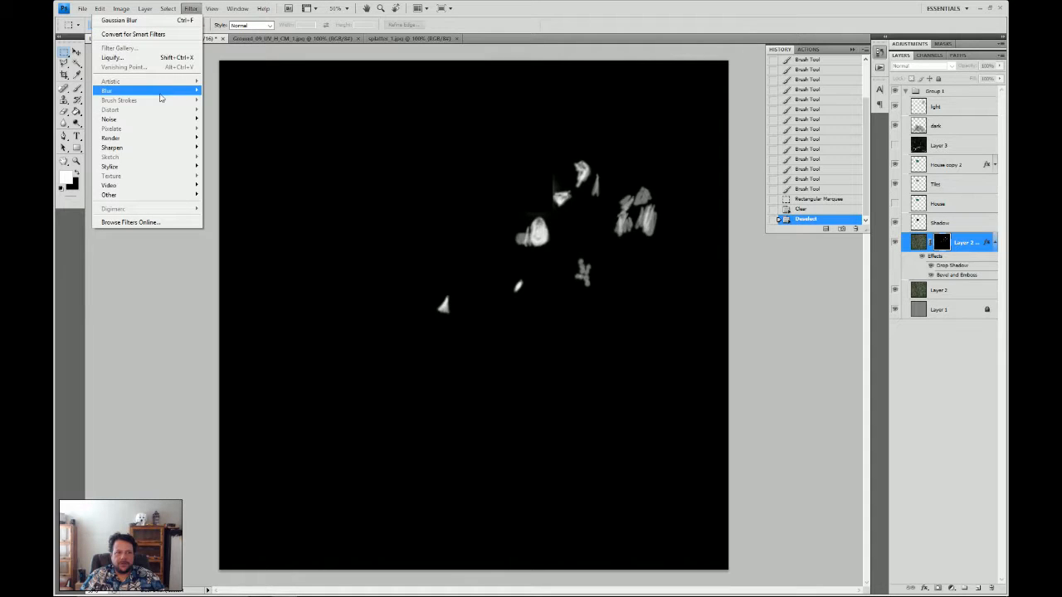
mouse_move(149, 91)
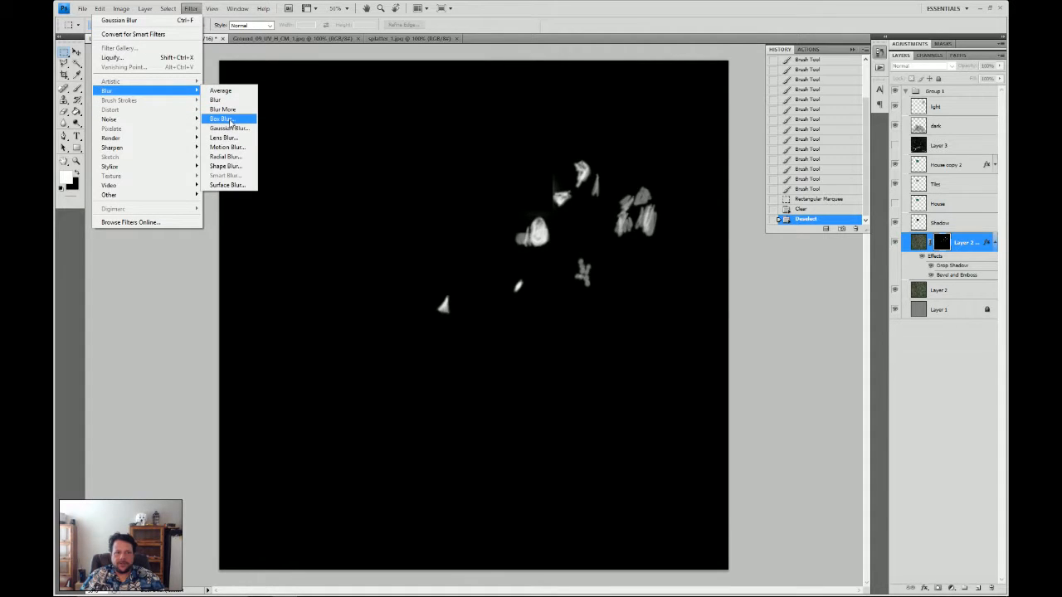
click(229, 129)
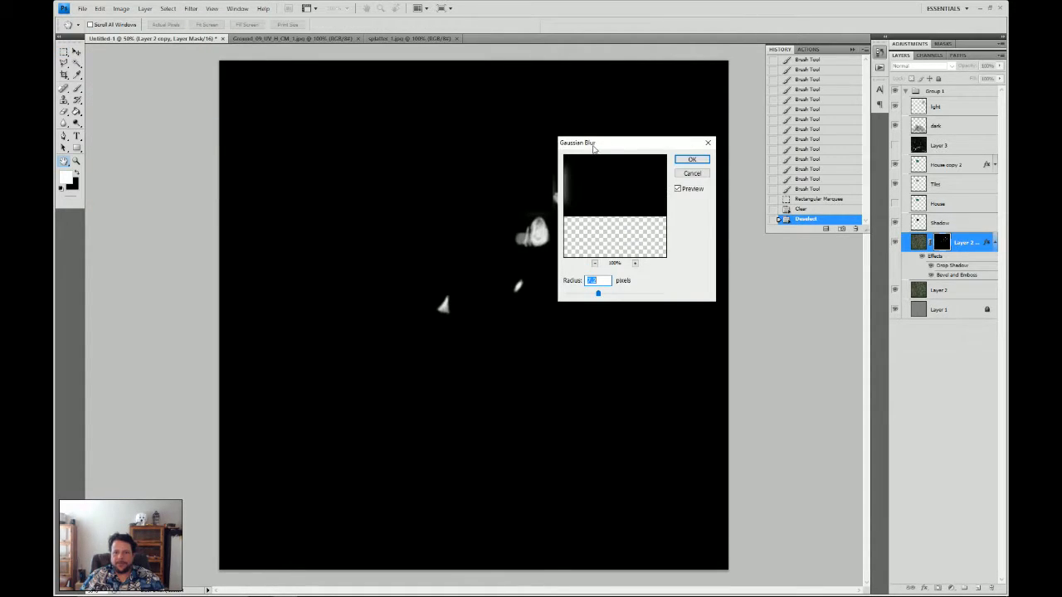
drag(588, 148, 259, 165)
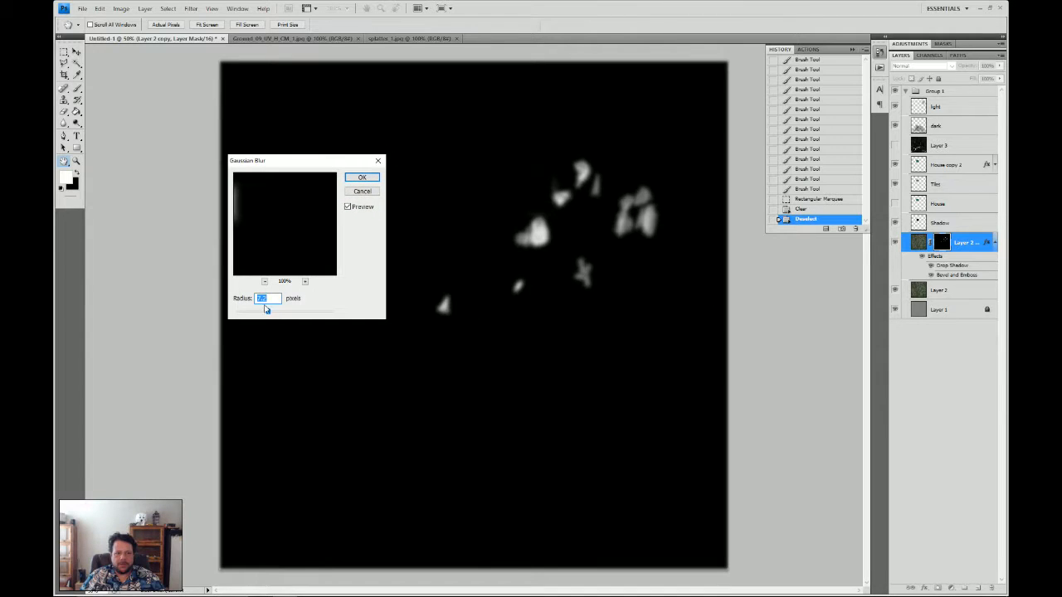
drag(268, 313, 317, 311)
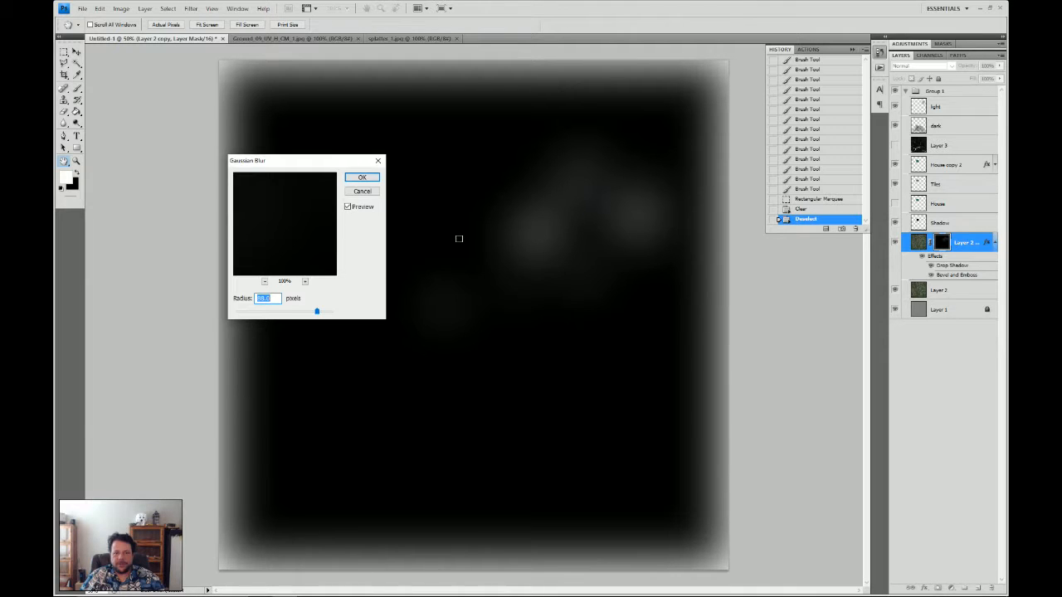
click(365, 191)
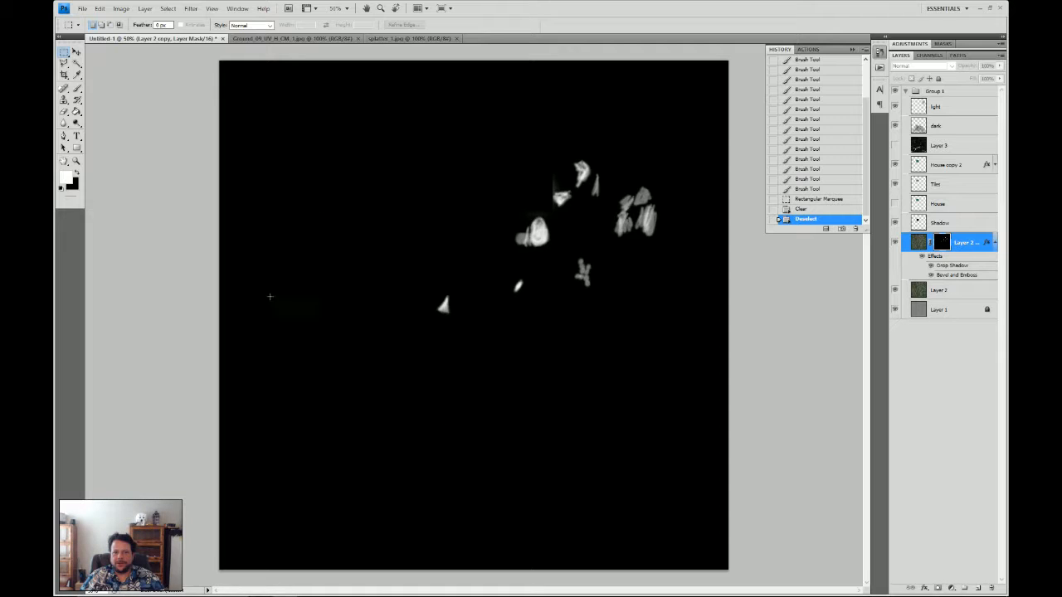
Collapse the grass copy's list of effects and return from its mask to the layer image
click(994, 245)
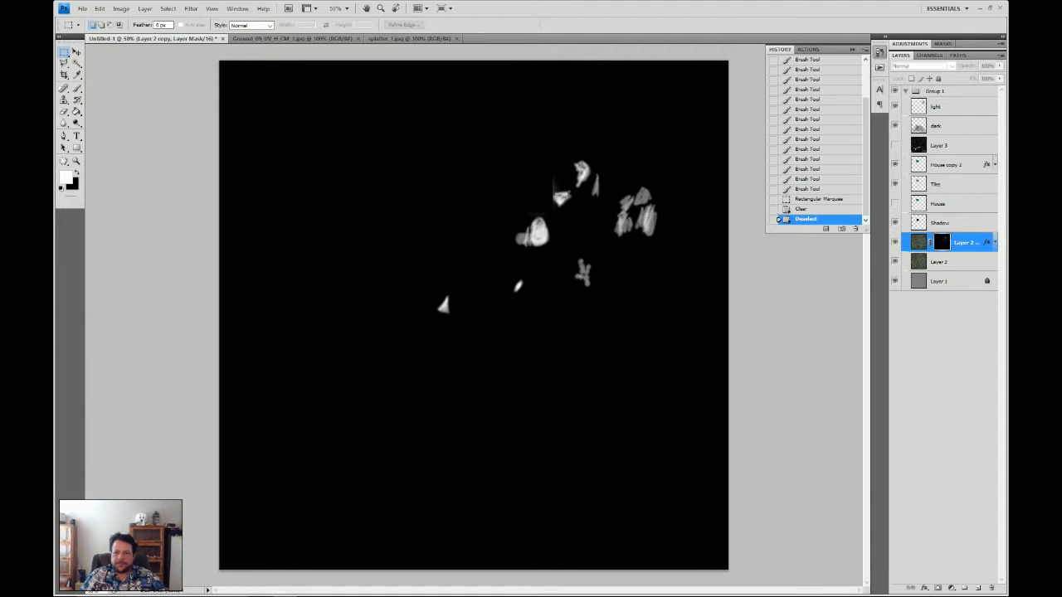
click(922, 244)
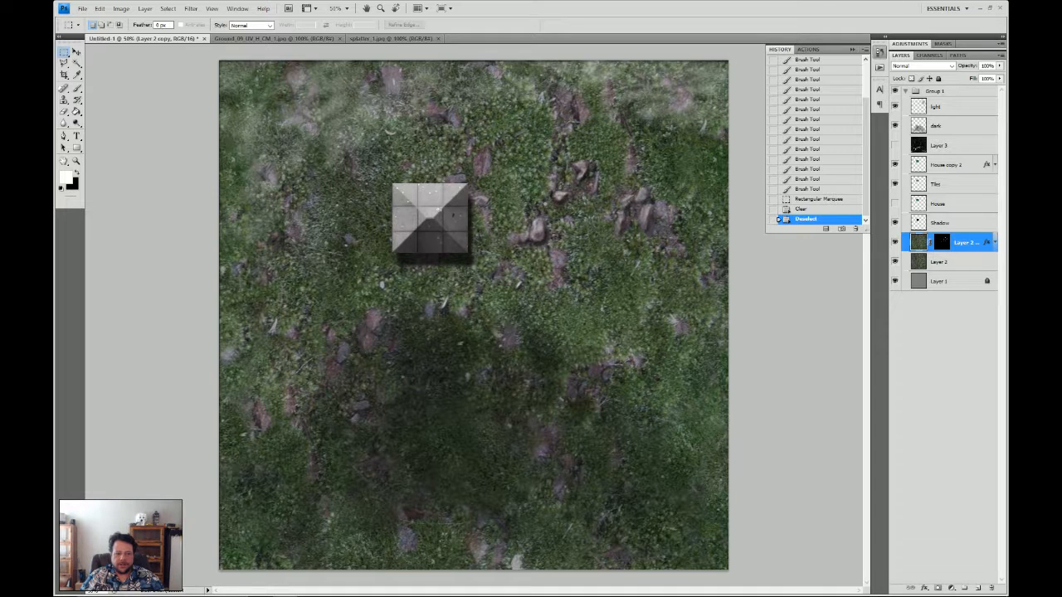
Switch to Chrome and view the Roleplaying City Map Generator page on rpglibrary.org
mouse_move(350, 594)
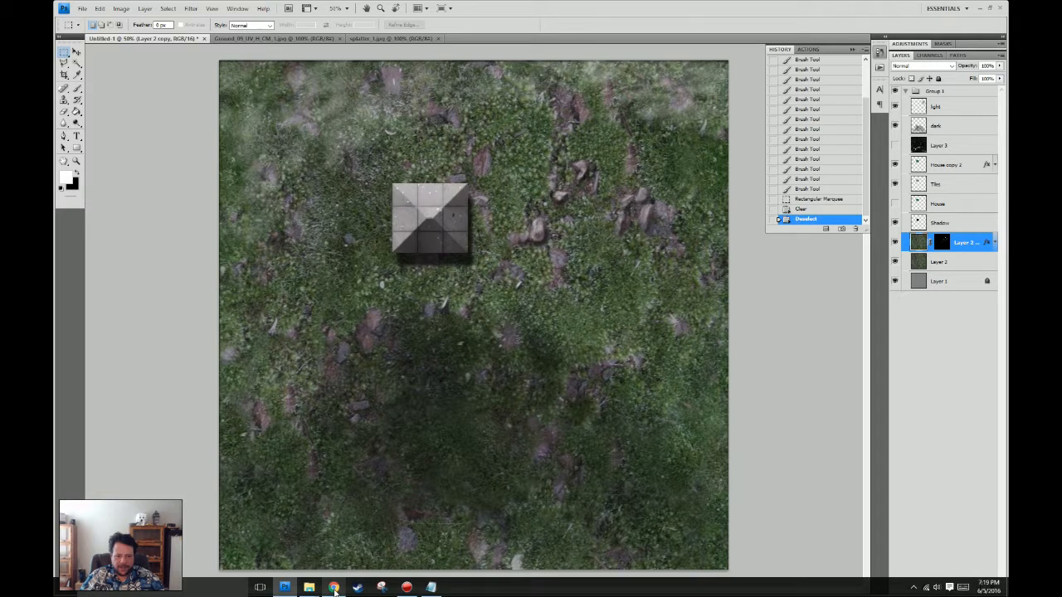
click(332, 587)
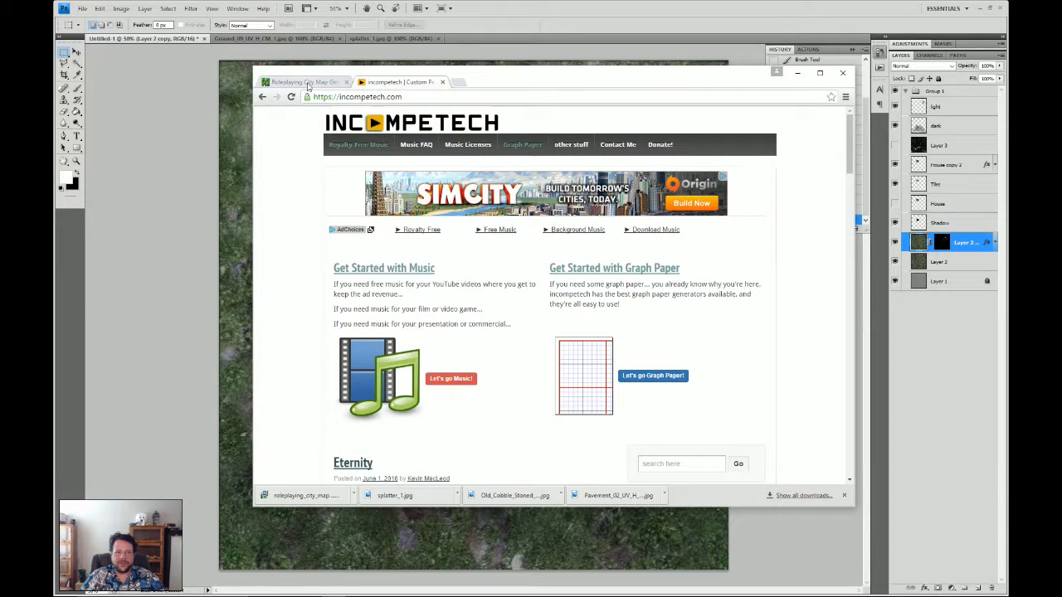
click(305, 83)
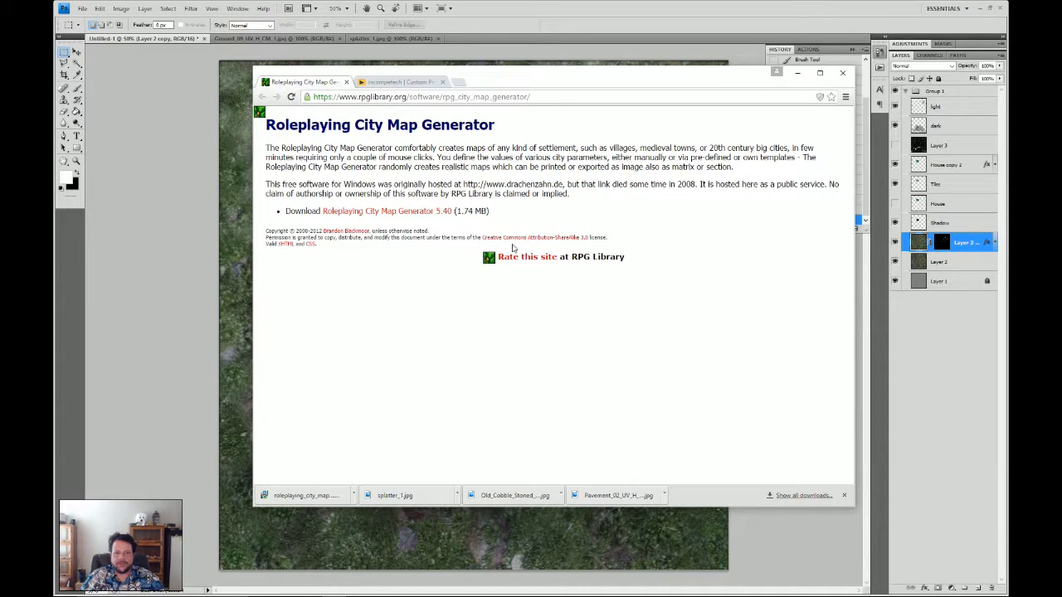
Look through the incompetech.com home page for its music and graph paper resources
click(396, 82)
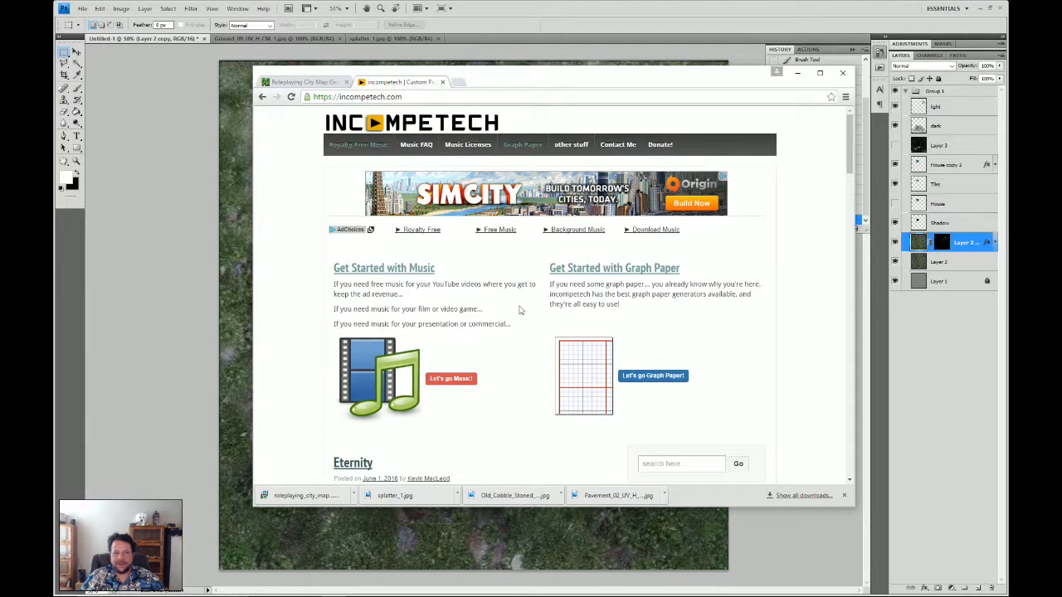
scroll(710, 320, down, 3)
scroll(713, 318, down, 20)
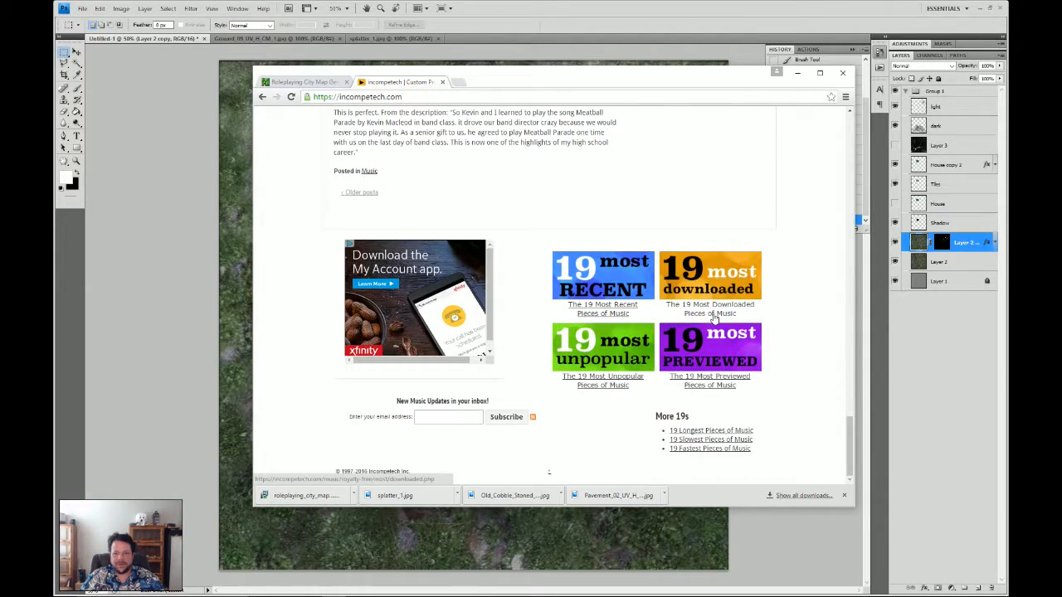
scroll(715, 316, up, 15)
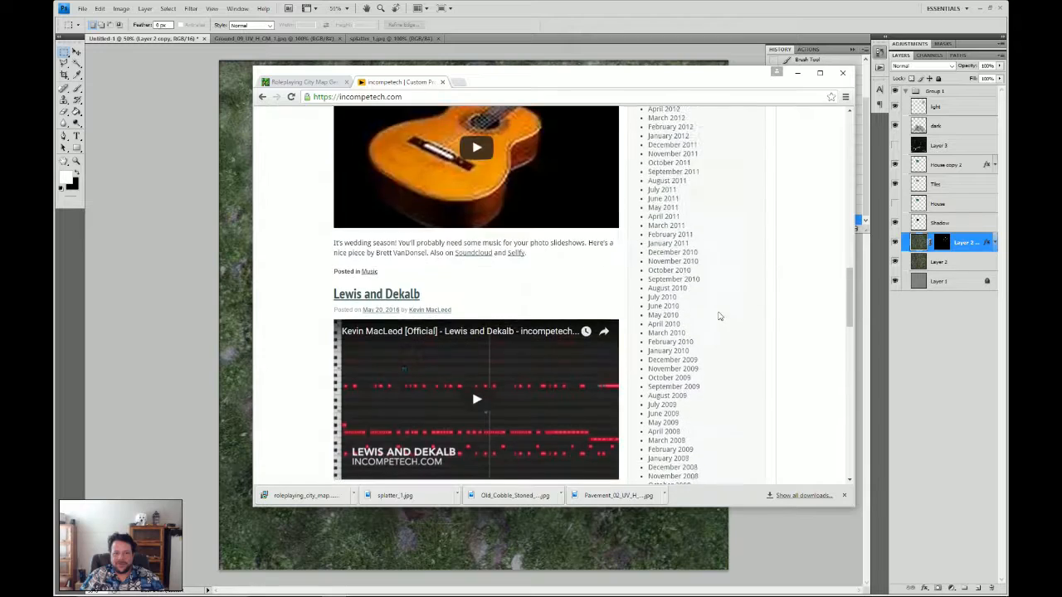
scroll(719, 316, up, 8)
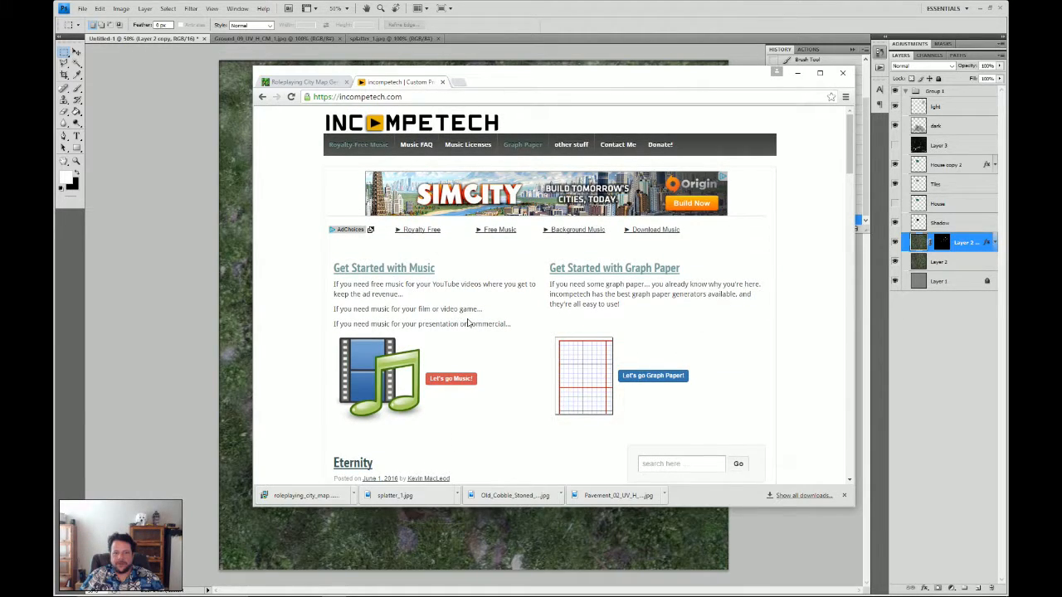
Open incompetech's graph paper page, examine the available grid types, and return to the map in Photoshop
scroll(467, 323, down, 2)
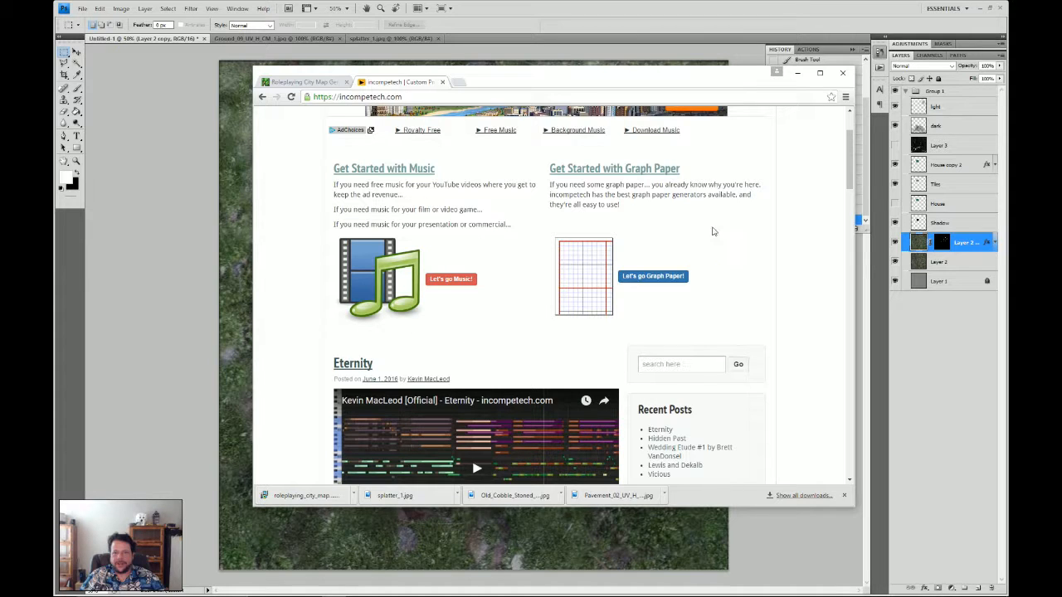
click(640, 169)
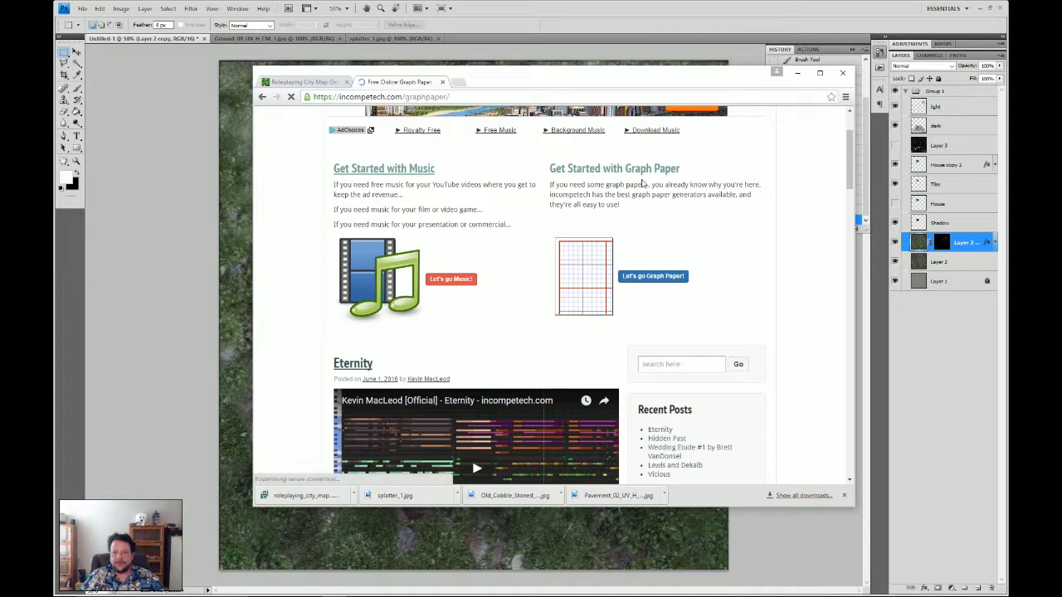
scroll(697, 302, down, 3)
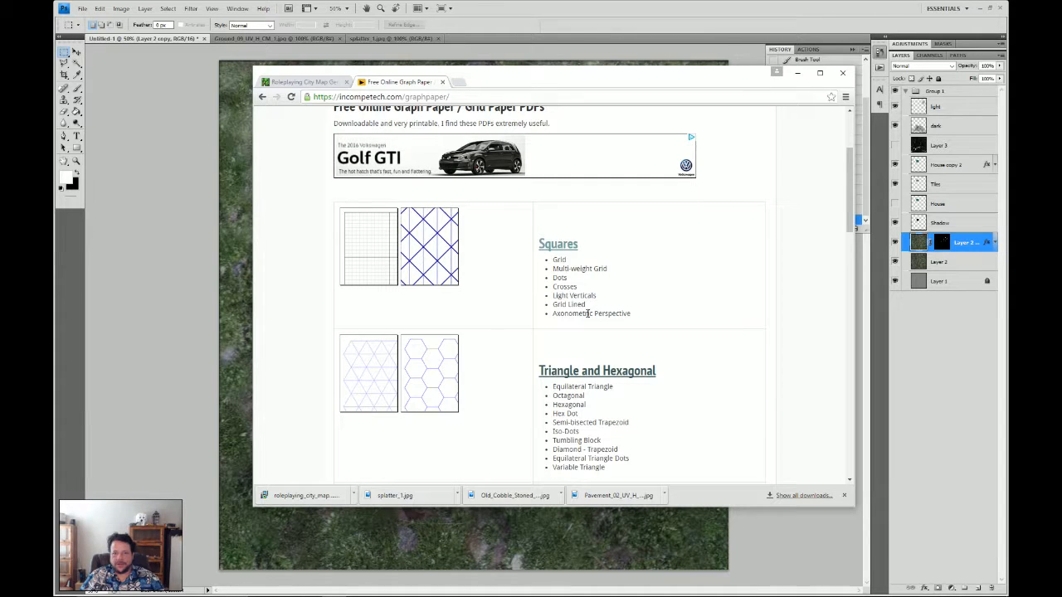
scroll(697, 346, down, 4)
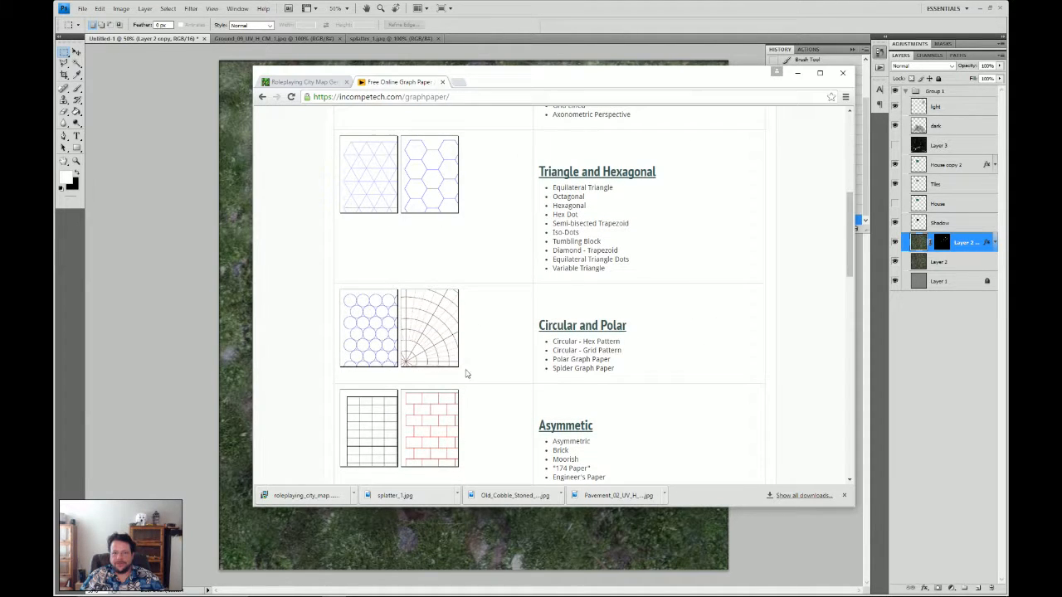
scroll(663, 390, down, 4)
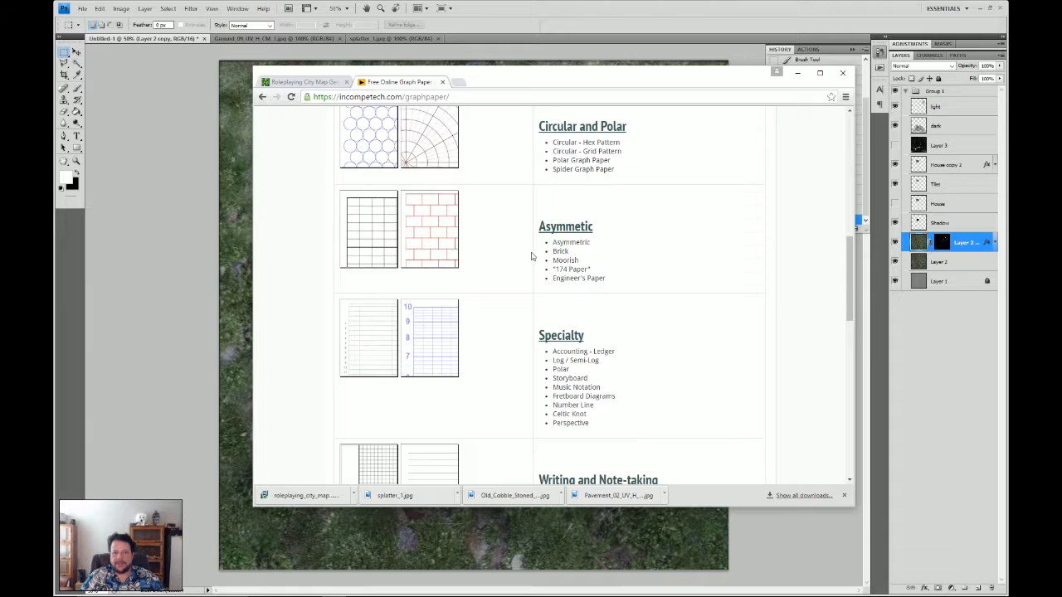
scroll(627, 338, down, 7)
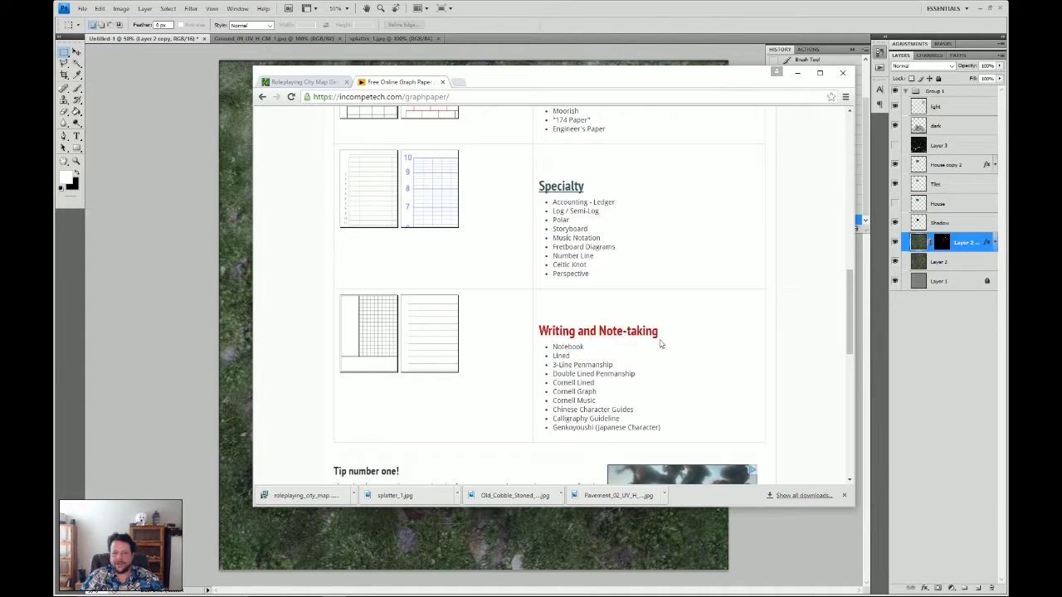
scroll(664, 332, up, 16)
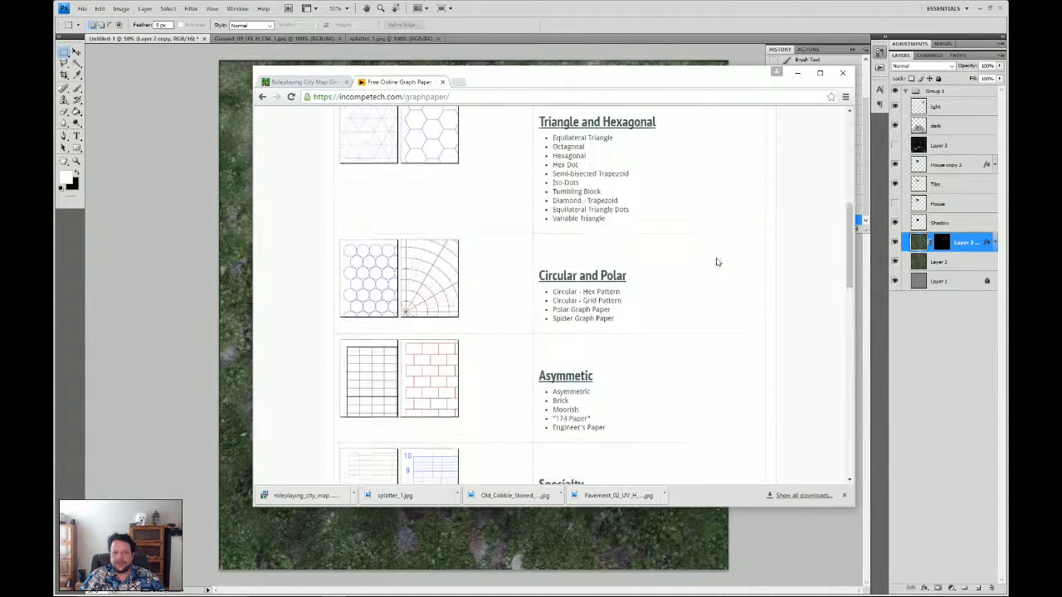
scroll(448, 202, up, 4)
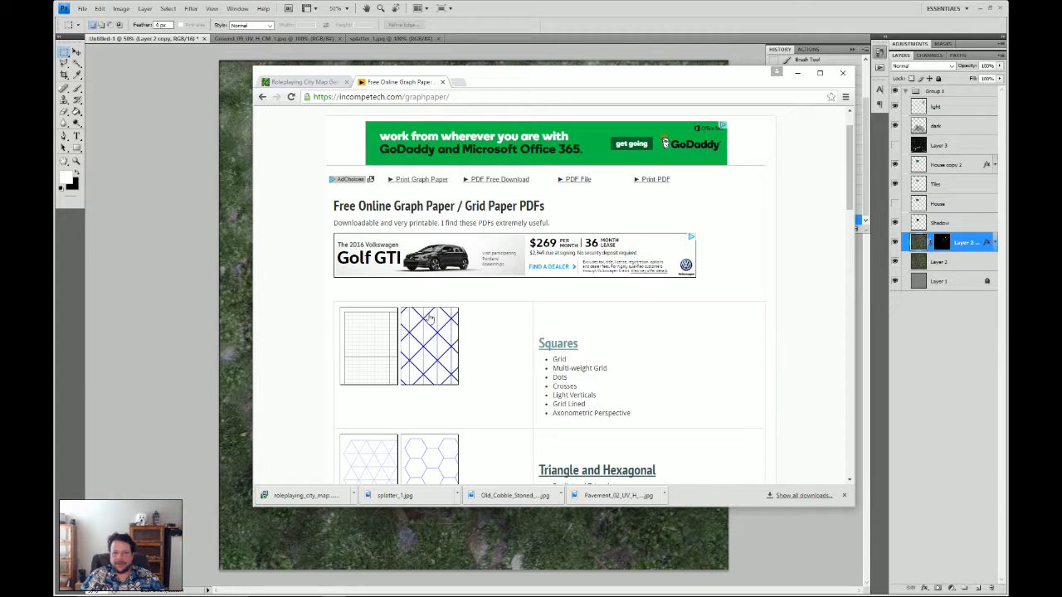
click(797, 75)
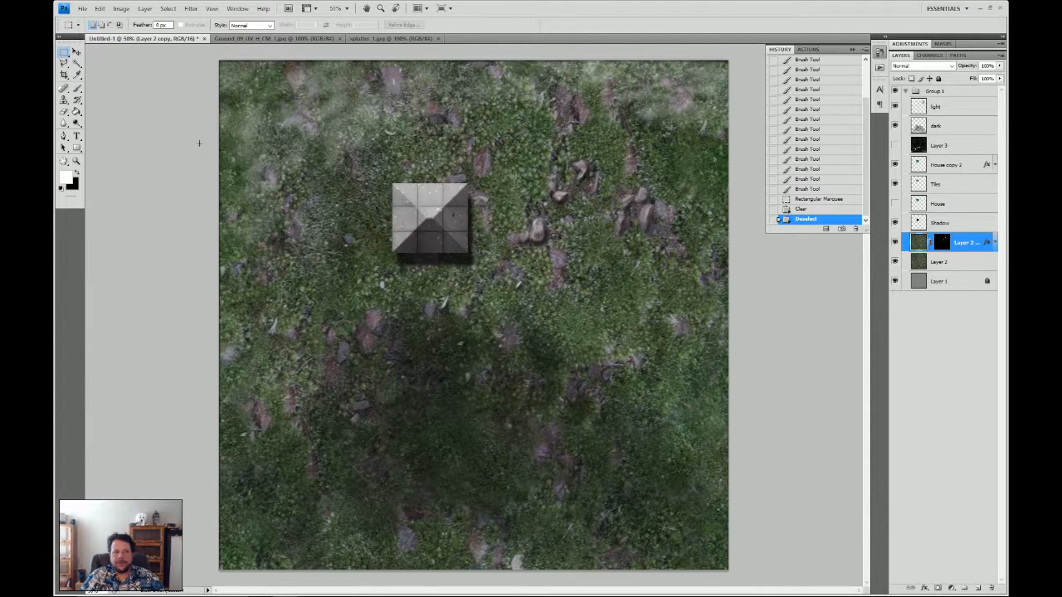